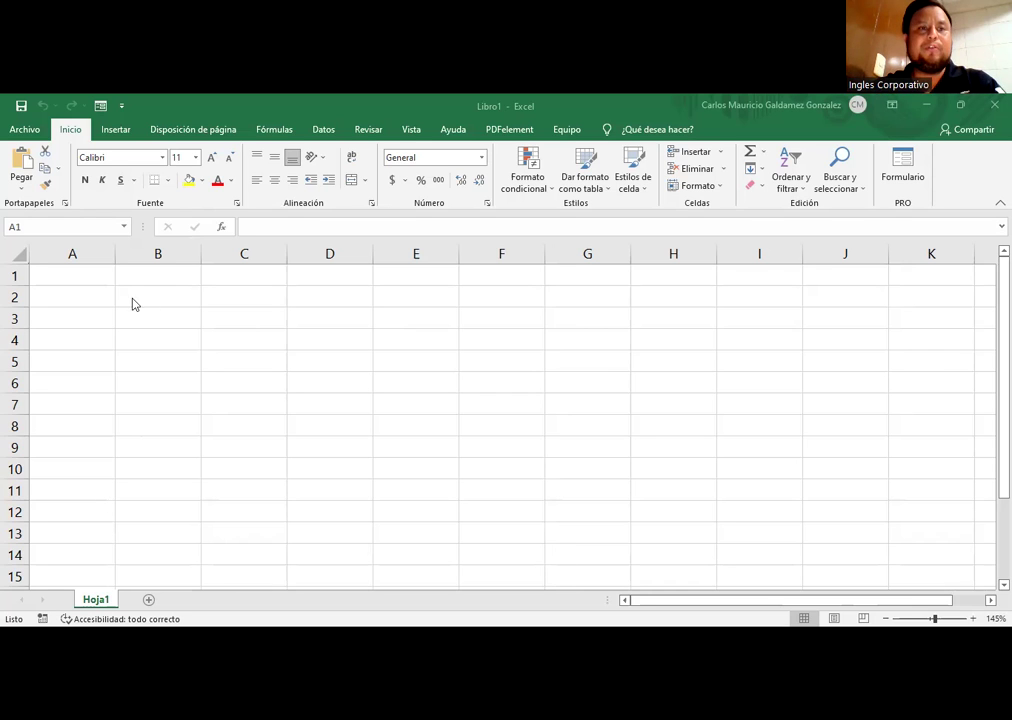
Step: Enter Enero in A1 and auto-fill the months down to Diciembre in A12
key(alt+Tab)
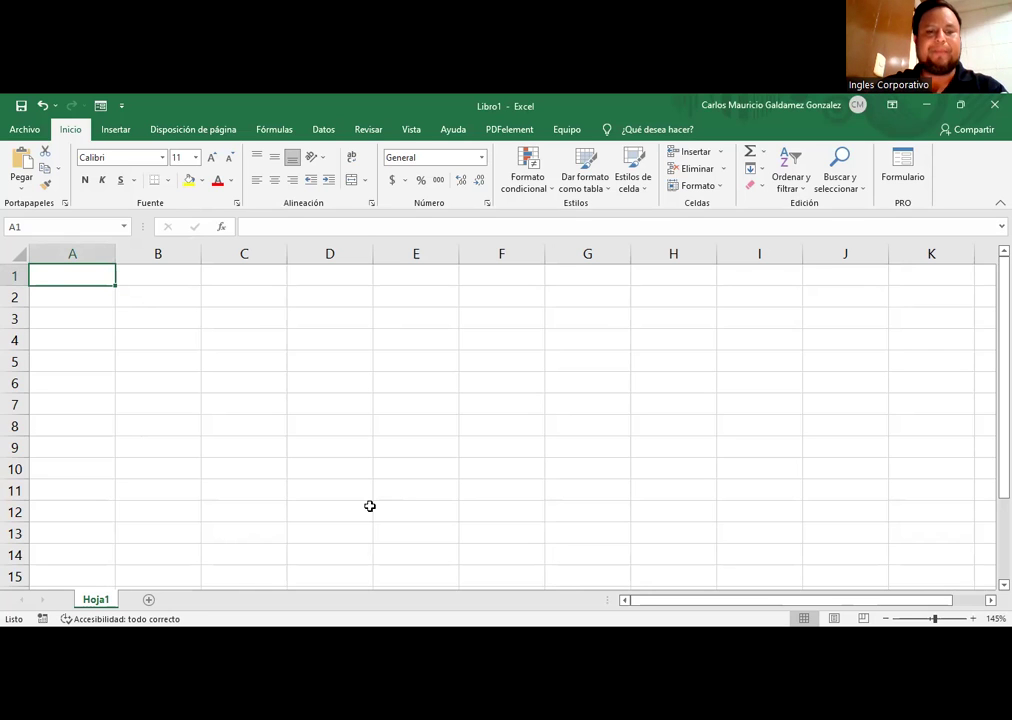
text(Enero)
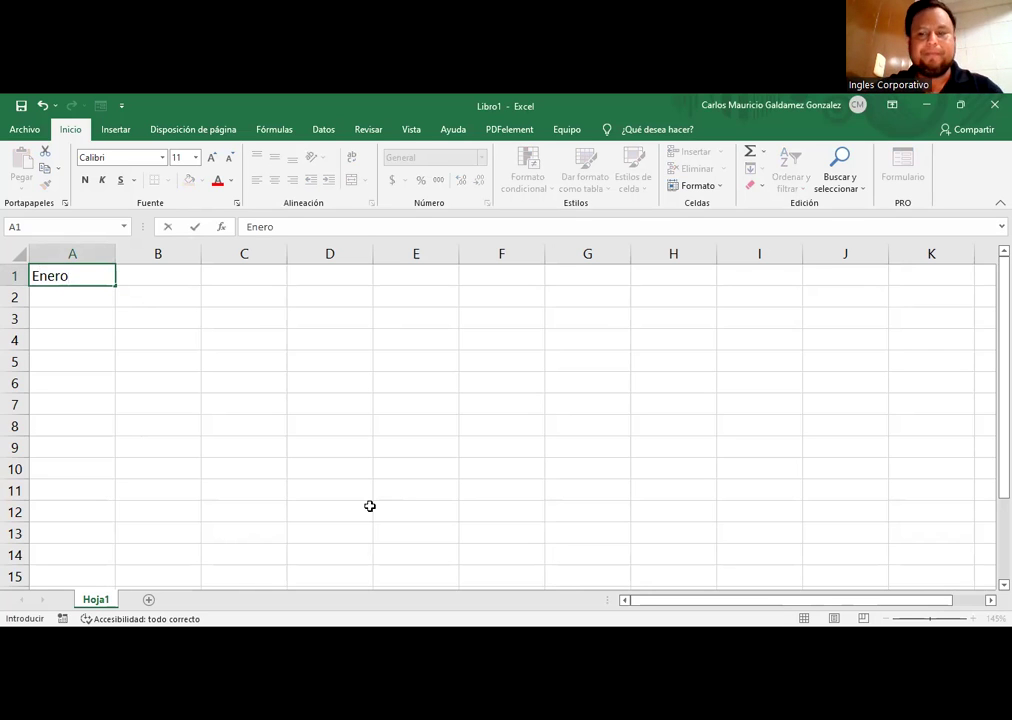
click(107, 291)
click(108, 276)
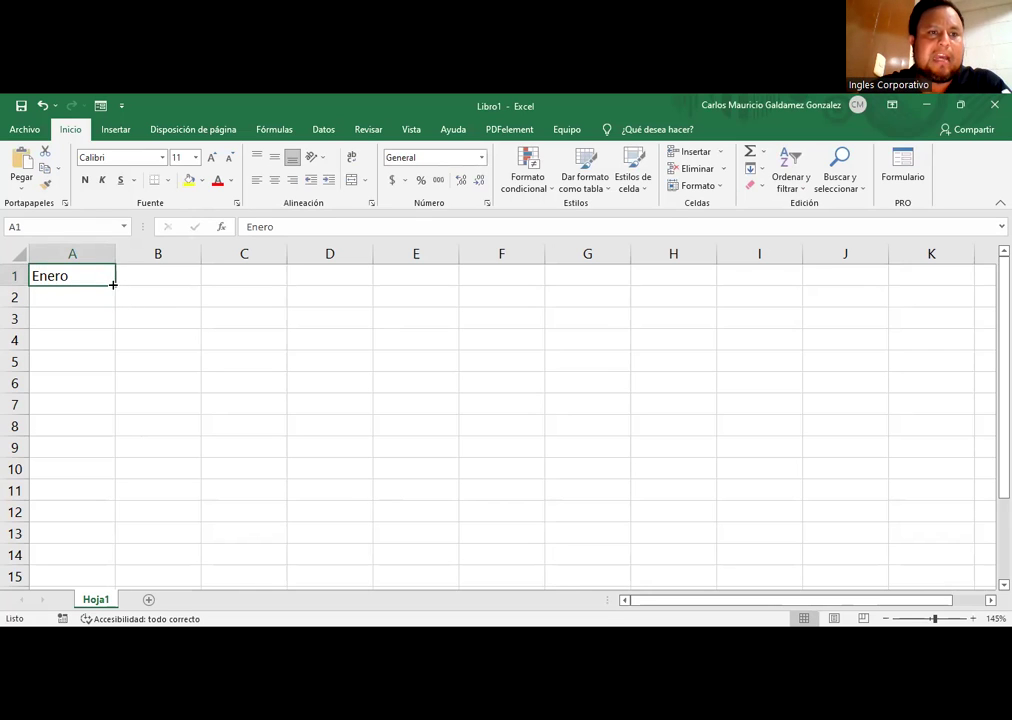
drag(113, 284, 114, 285)
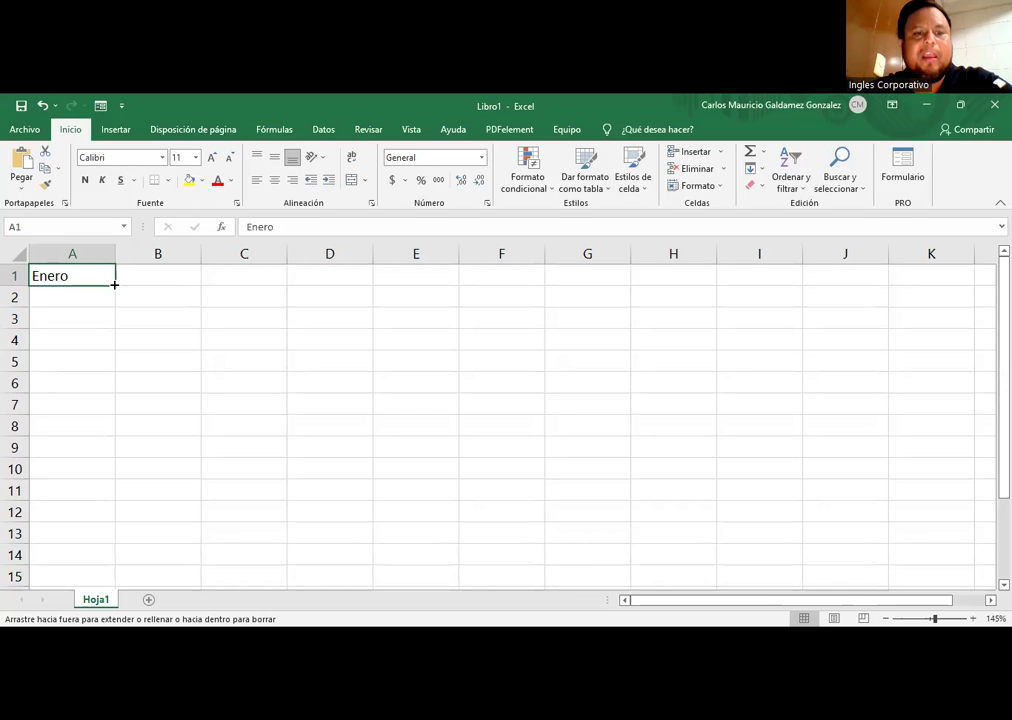
drag(114, 285, 81, 513)
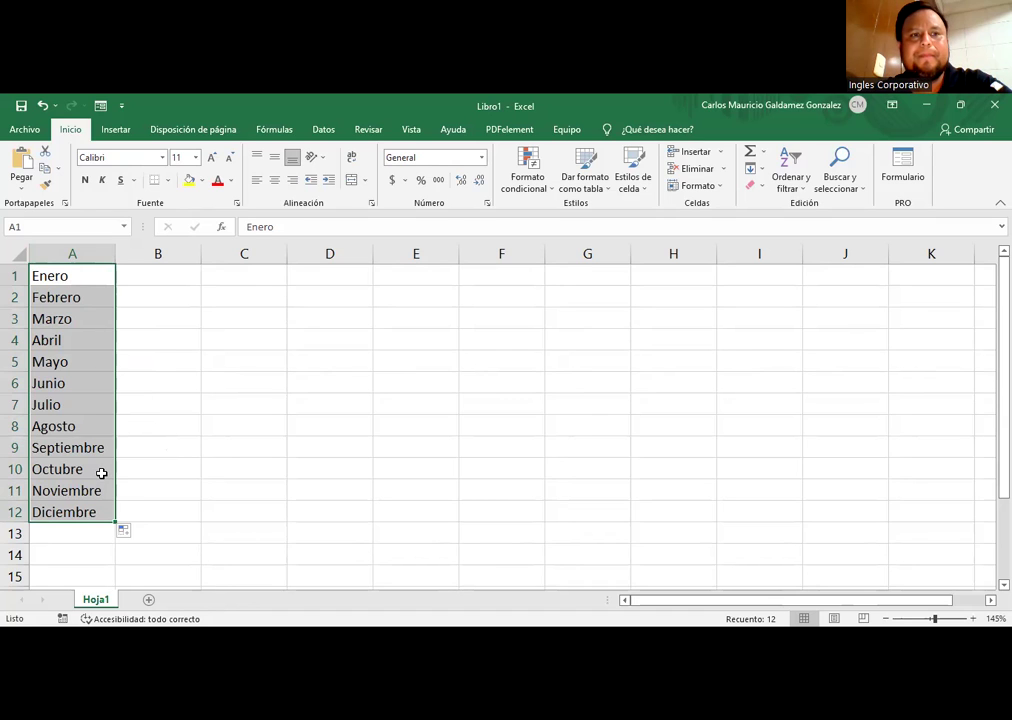
click(90, 277)
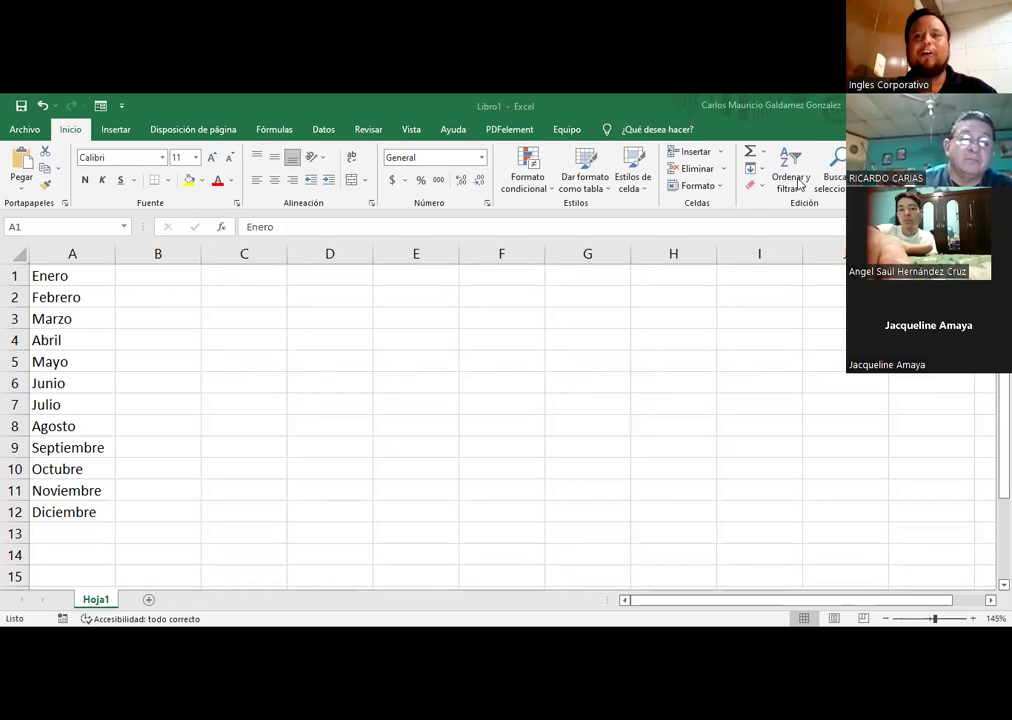
click(92, 276)
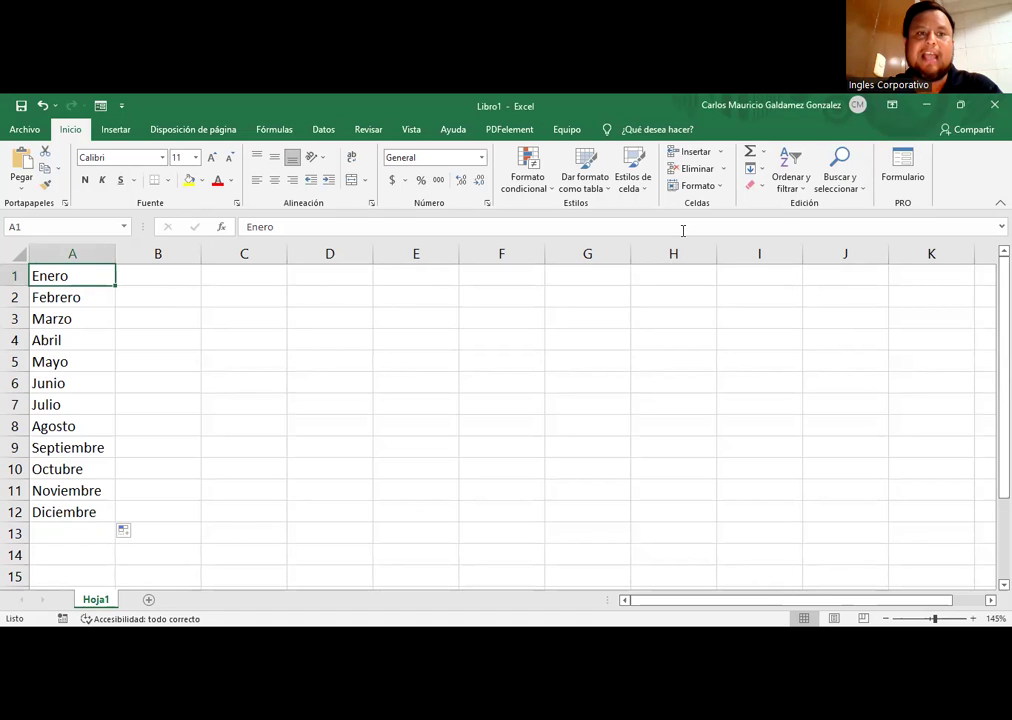
Step: Auto-fill Enero through Diciembre across A1:L1, then reselect the month headers and A1
drag(117, 285, 793, 275)
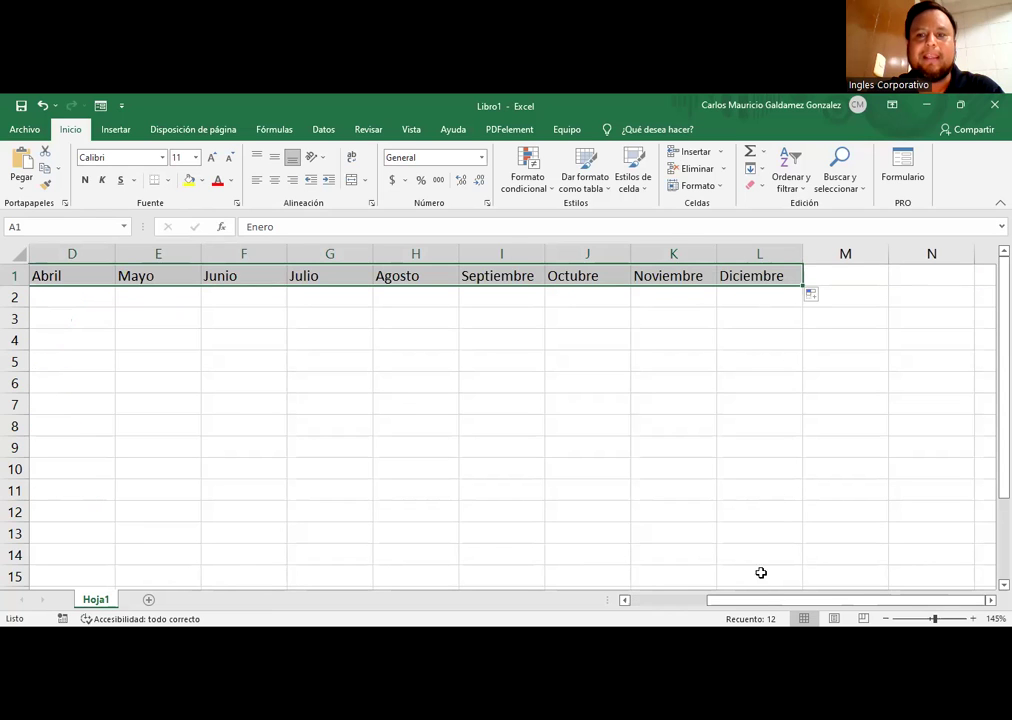
drag(725, 600, 542, 567)
scroll(499, 395, down, 1)
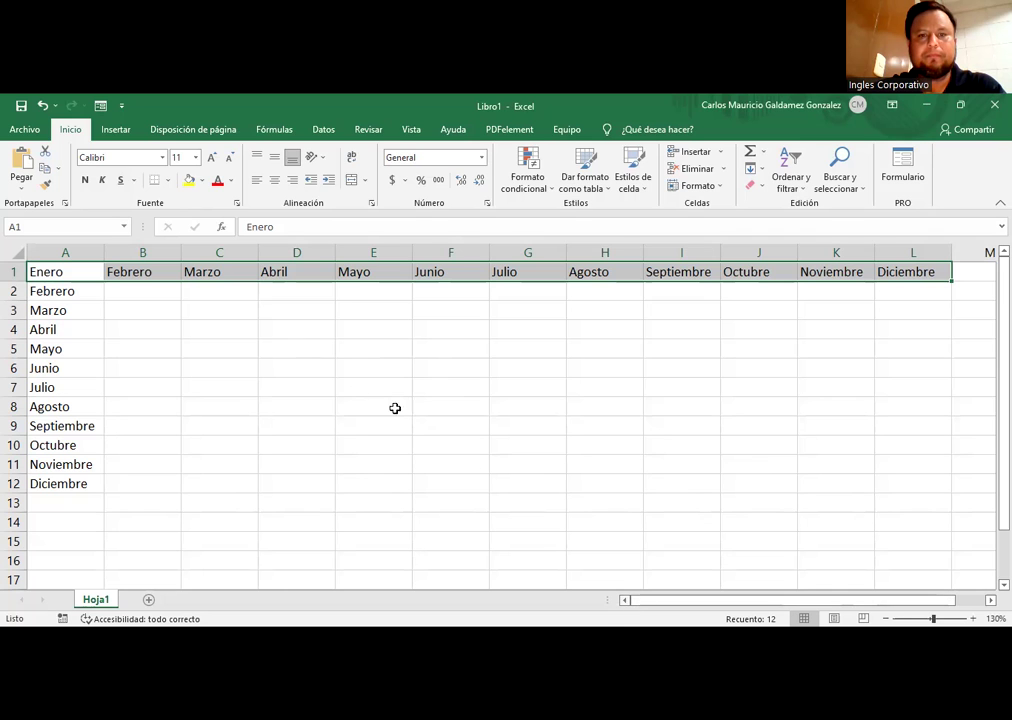
click(260, 353)
click(142, 271)
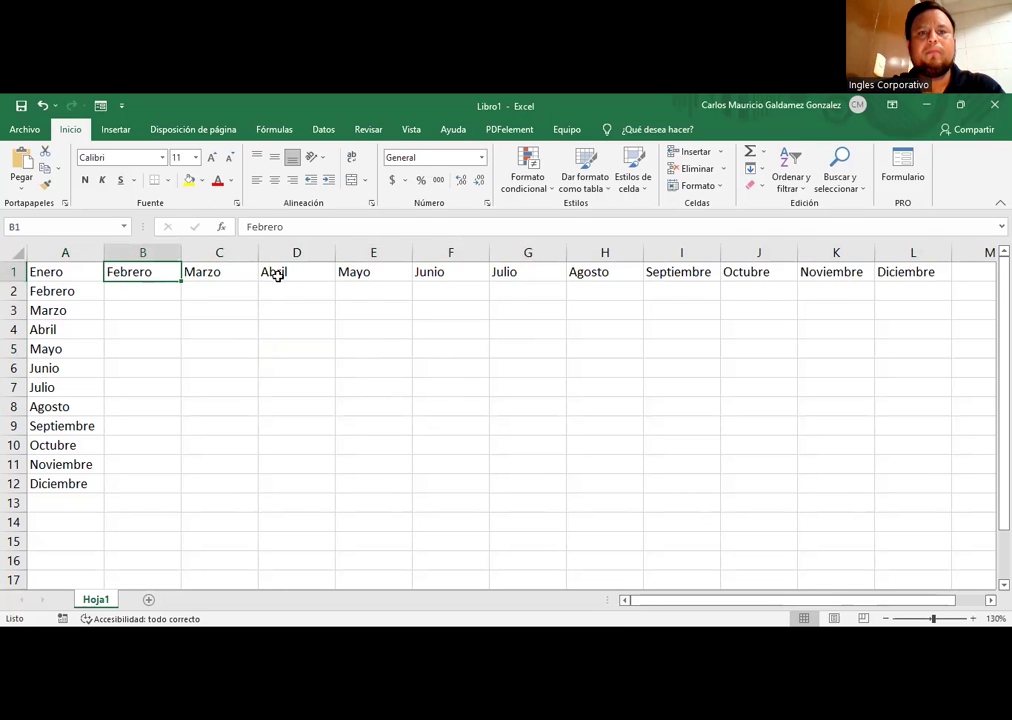
drag(887, 271, 50, 266)
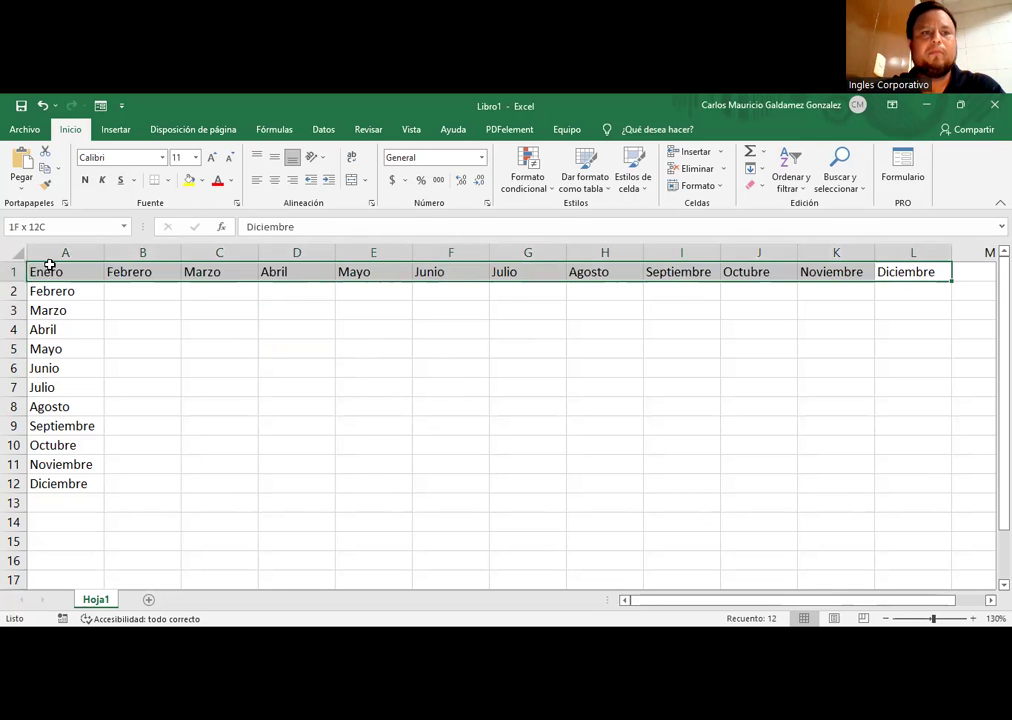
click(70, 271)
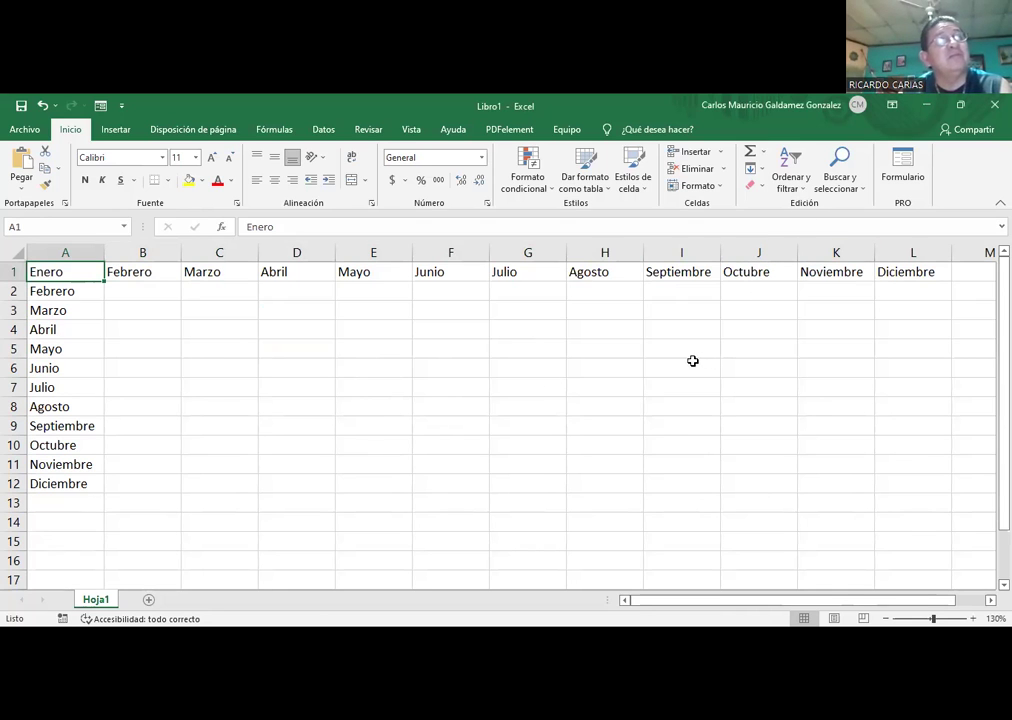
Step: Start with 1 and 2 in C3:C4 and fill C3:C14 with 1 to 12
click(226, 307)
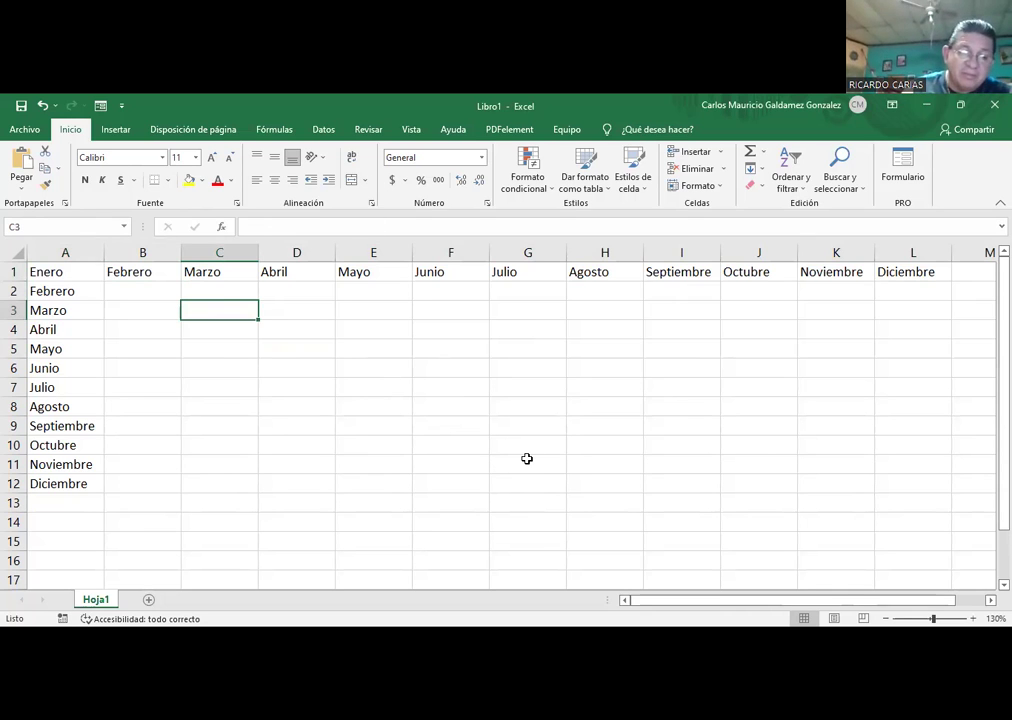
key(Down)
key(Up)
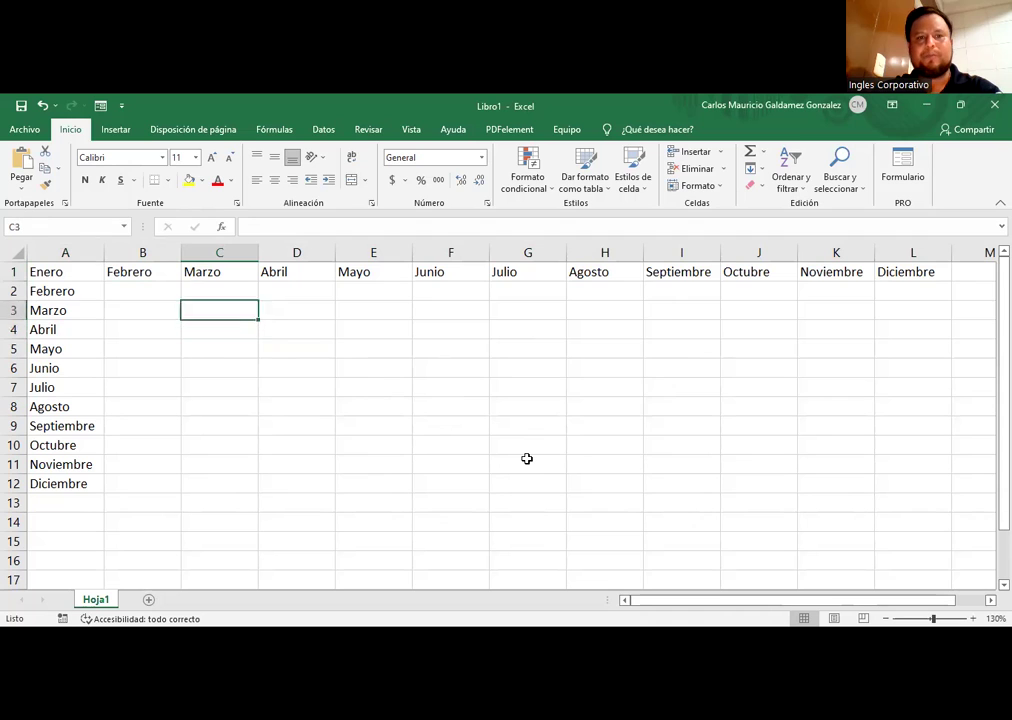
key(Down)
text(2)
key(Return)
key(Up)
key(Up)
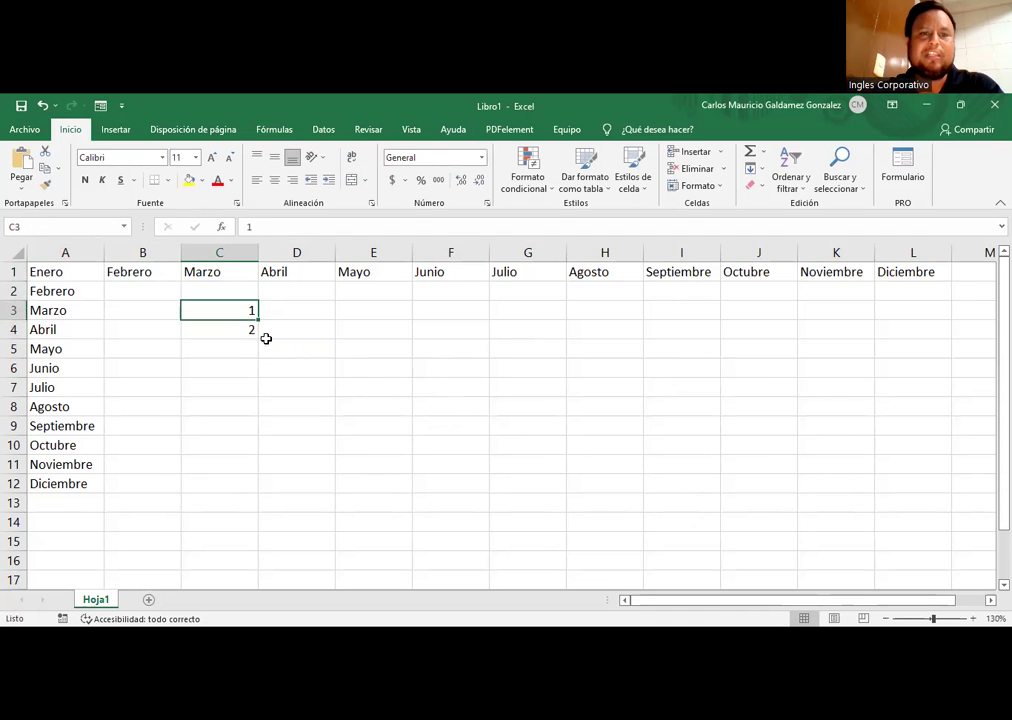
drag(215, 316, 249, 364)
mouse_move(237, 508)
mouse_down()
mouse_move(230, 537)
mouse_move(230, 517)
mouse_move(230, 526)
mouse_up()
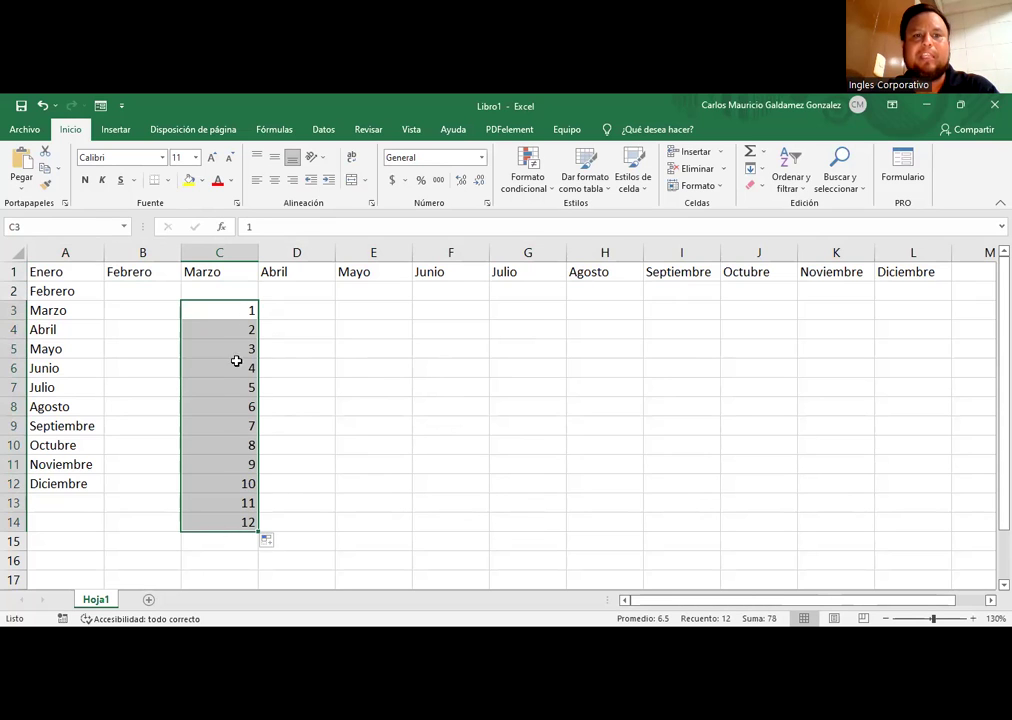
Step: Enter 5 and 10 in D3:D4 and fill D3:D14 with 5 to 60
click(294, 312)
text(5)
key(Return)
text(10)
key(Return)
click(294, 312)
key(shift+Down)
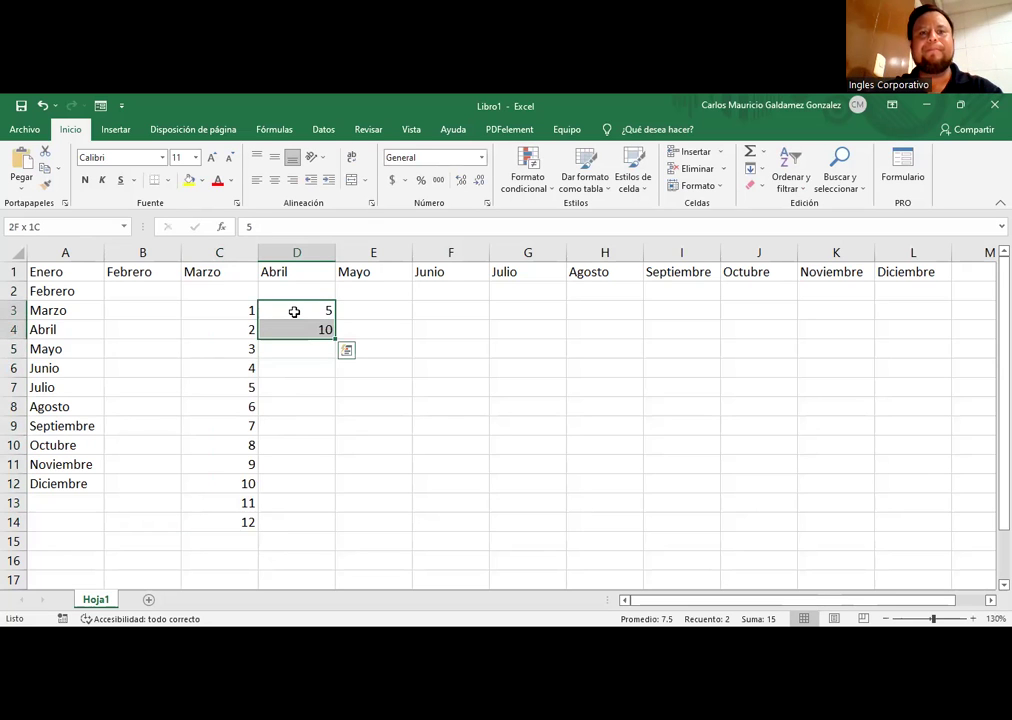
drag(335, 339, 290, 530)
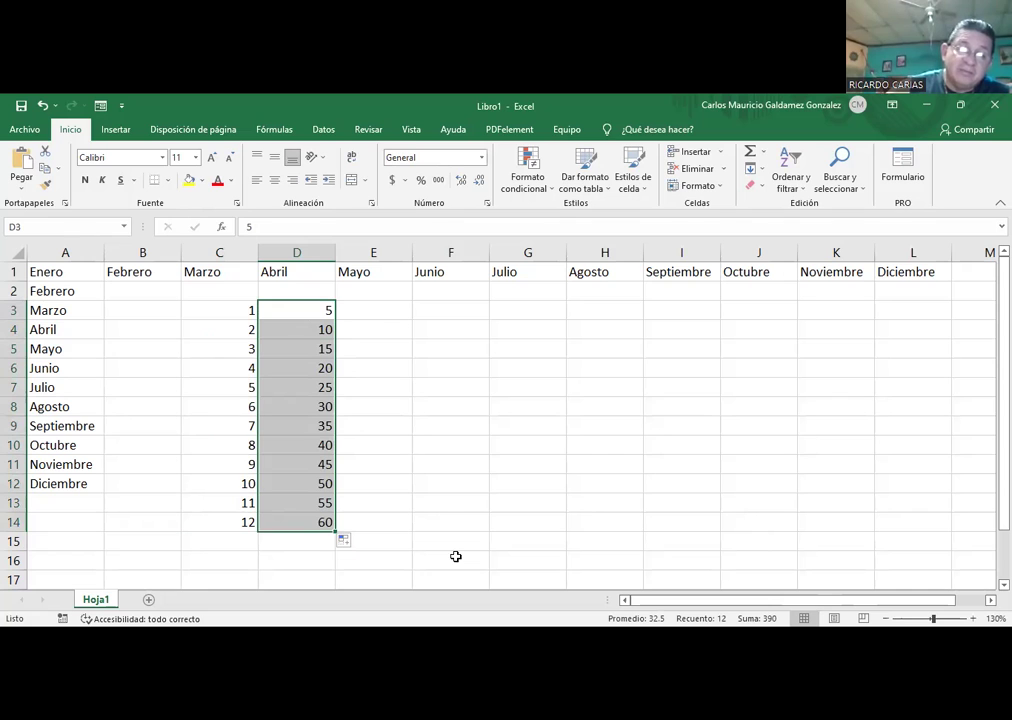
Step: Enter 2.5 and 3.5 in E3:E4 and fill E3:E14 up to 13.5
click(374, 313)
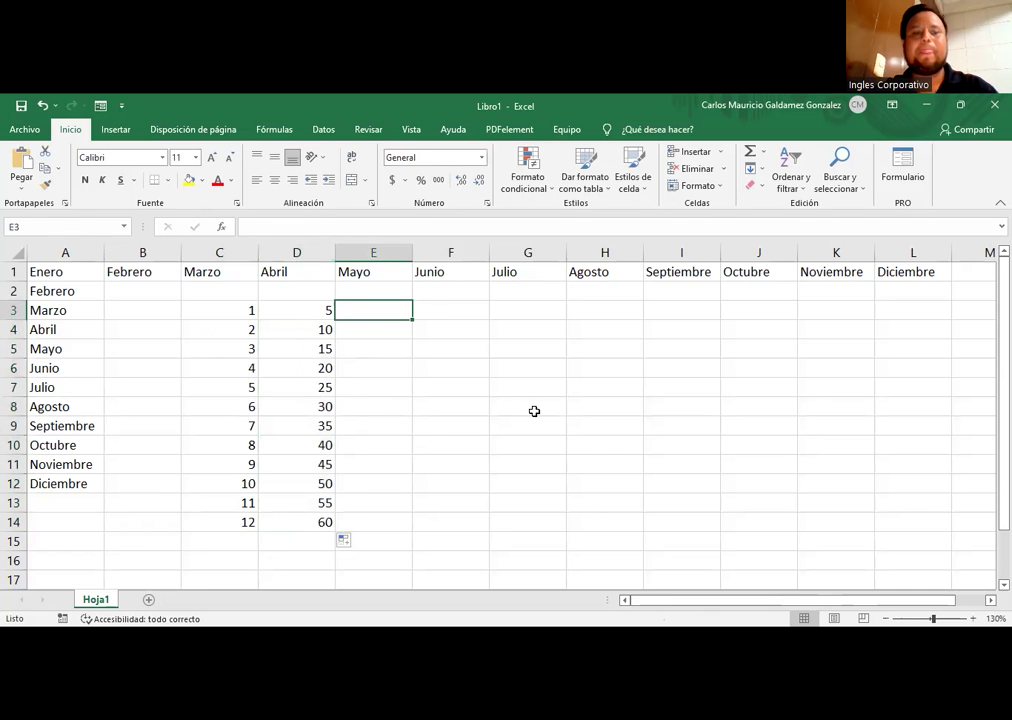
text(2.5)
key(Return)
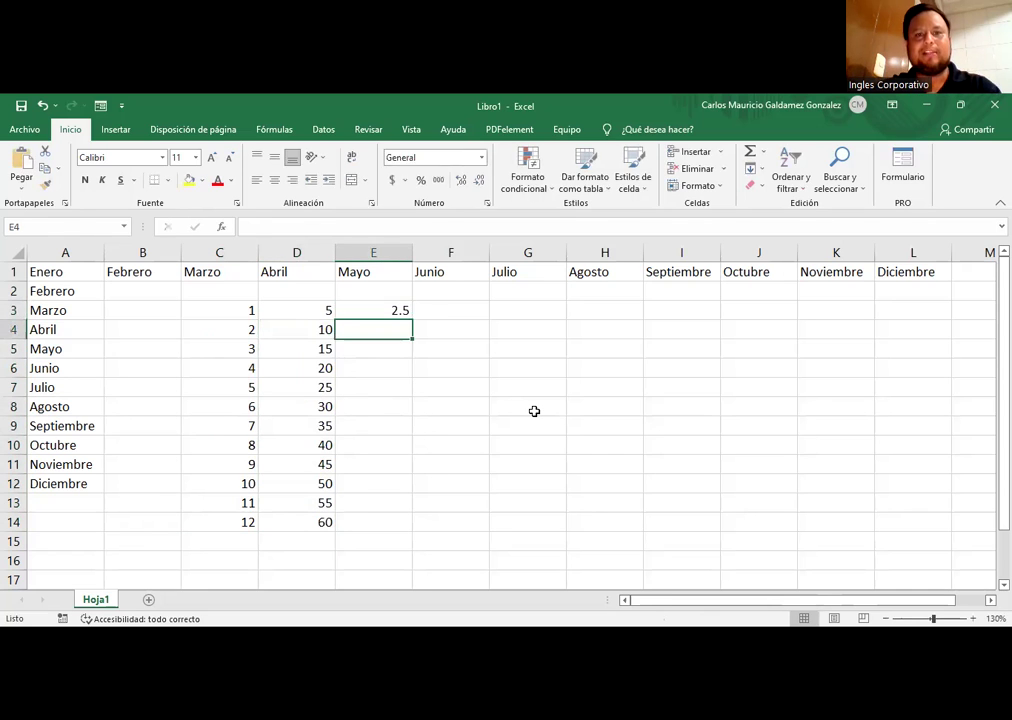
text(3.5)
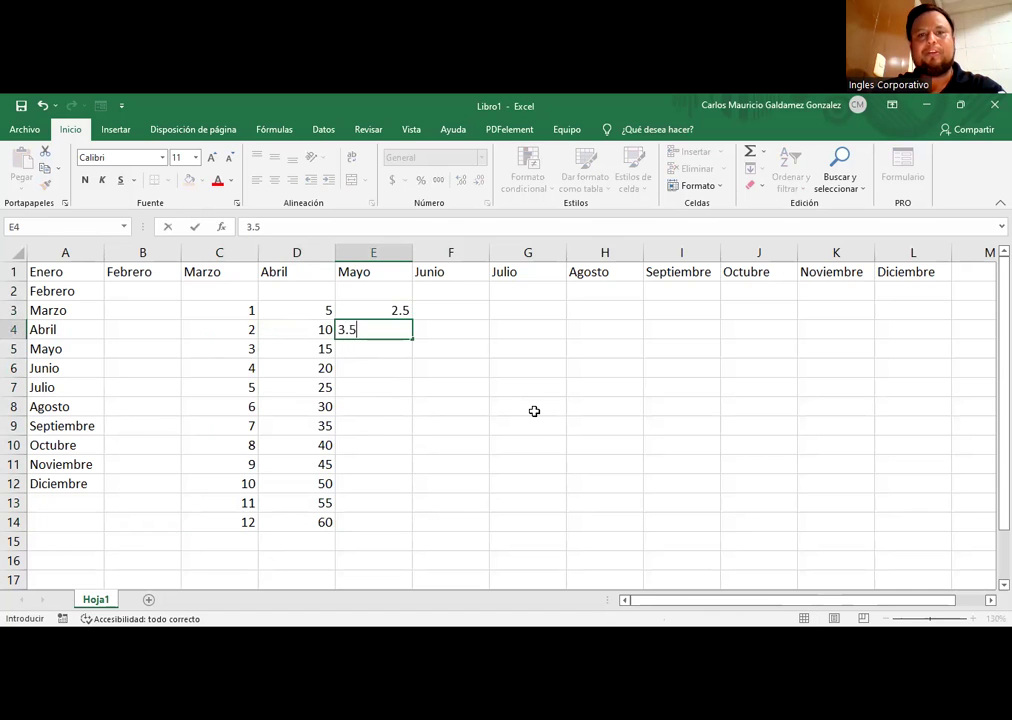
key(ctrl+Return)
key(Up)
key(shift+Down)
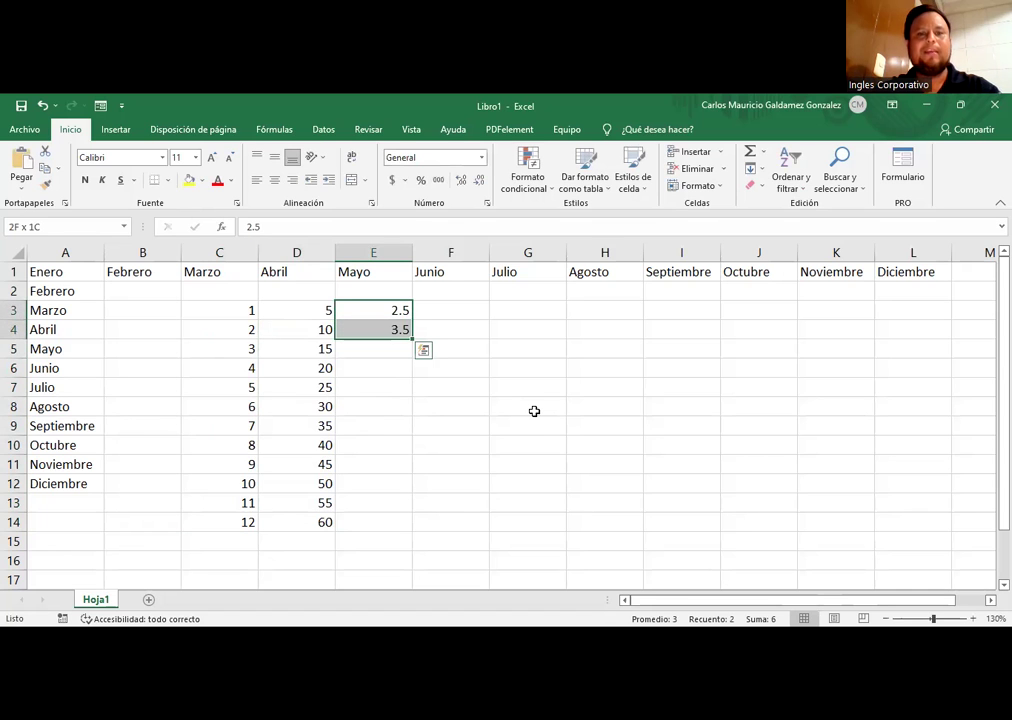
drag(410, 341, 373, 530)
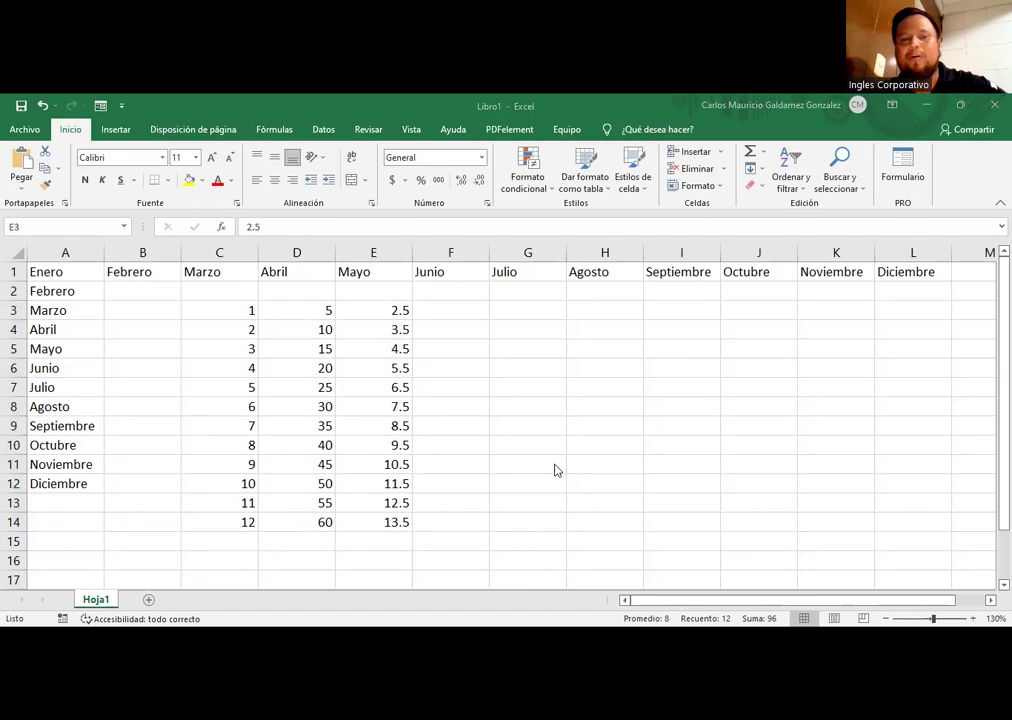
Step: Inspect the Enero and Diciembre header cells in A1 and L1
click(50, 273)
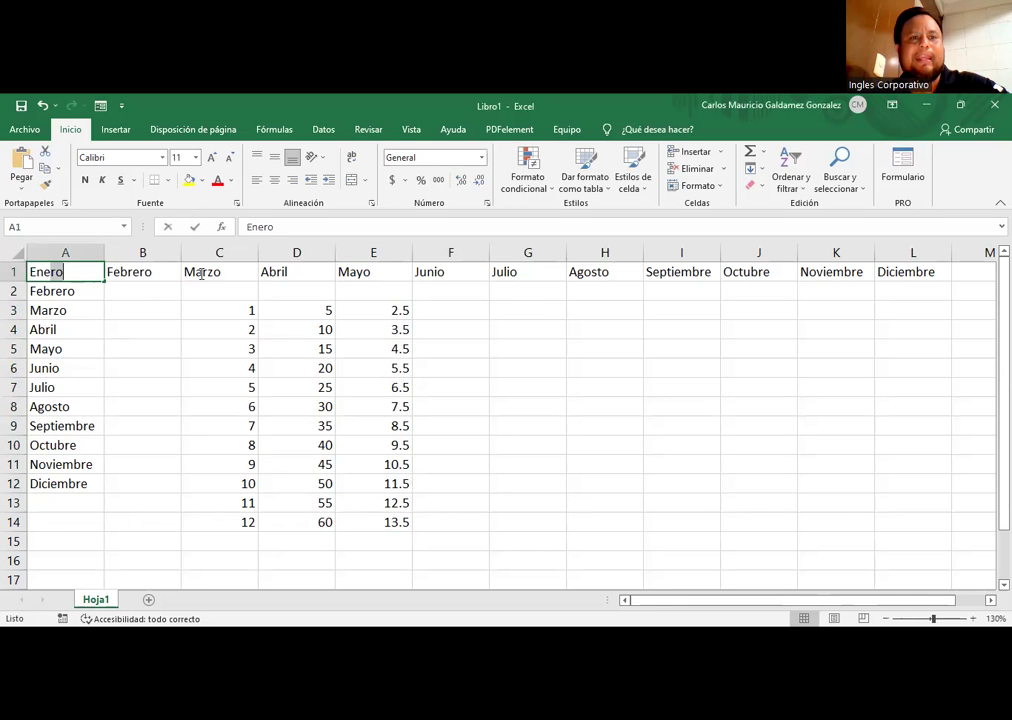
key(F2)
click(913, 272)
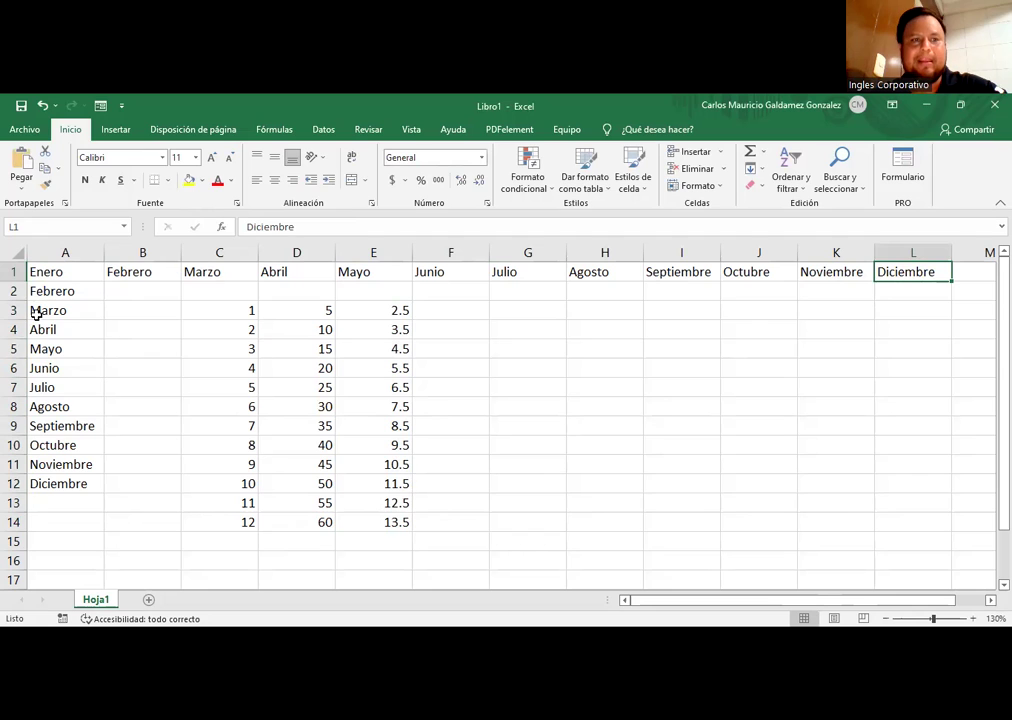
click(62, 276)
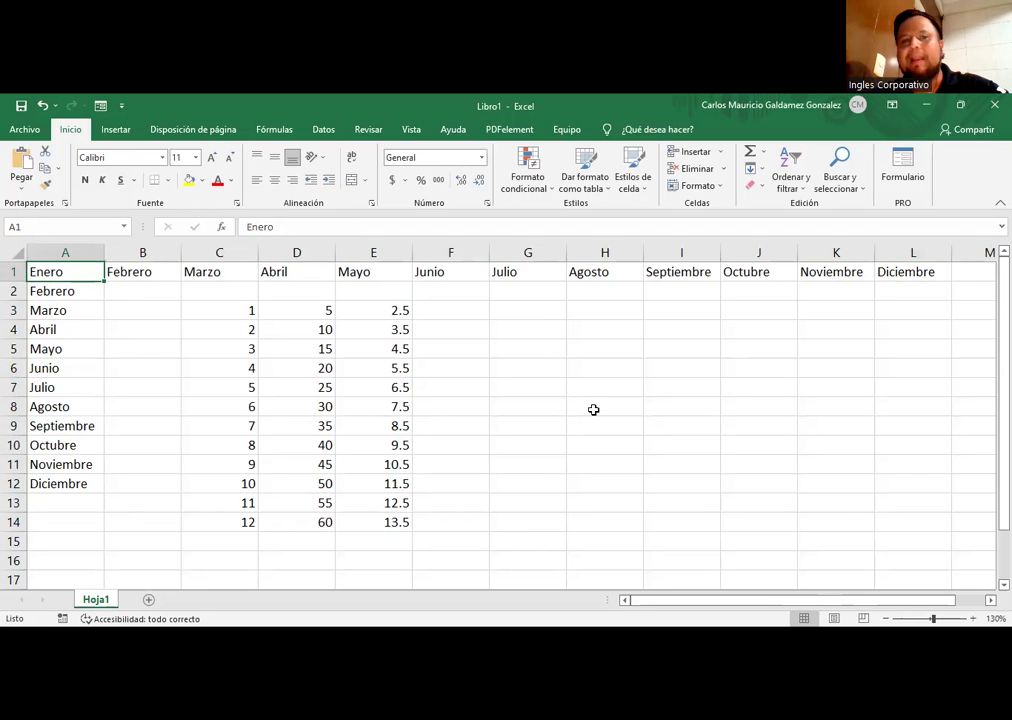
Step: Type Ene in G3 and fill it down column G to row 14
click(508, 310)
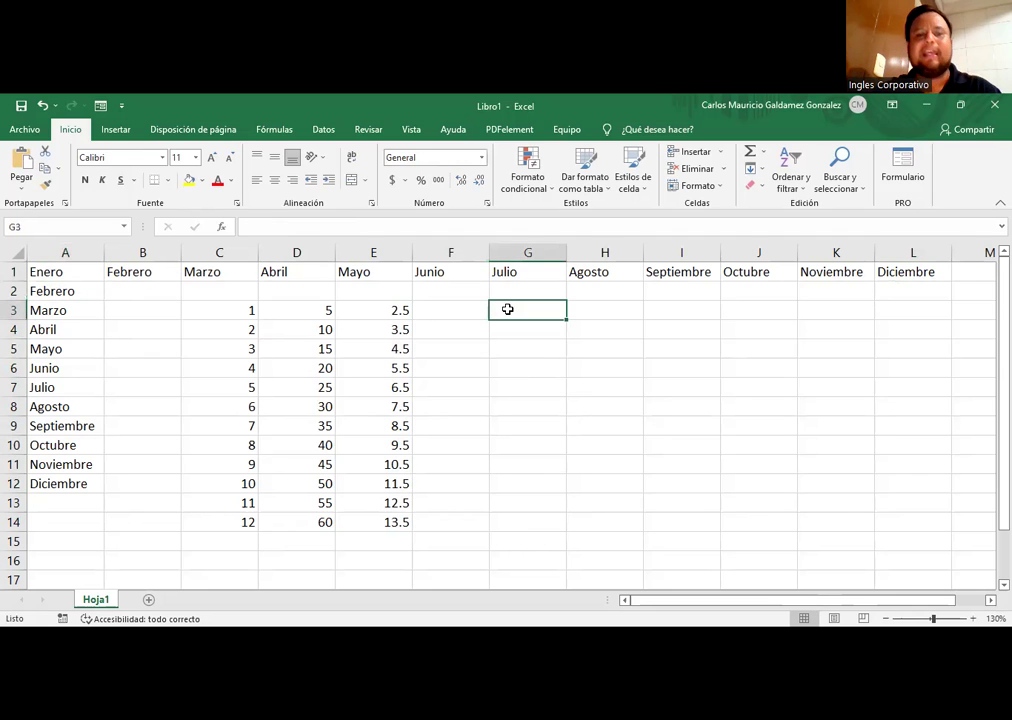
text(Ene)
key(Return)
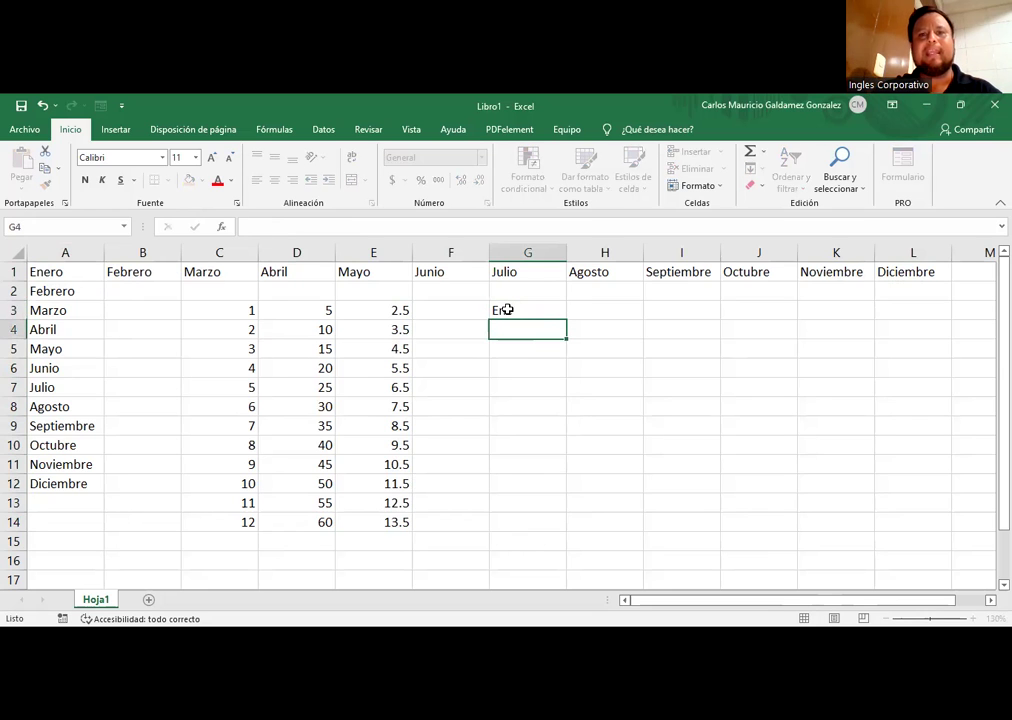
click(508, 310)
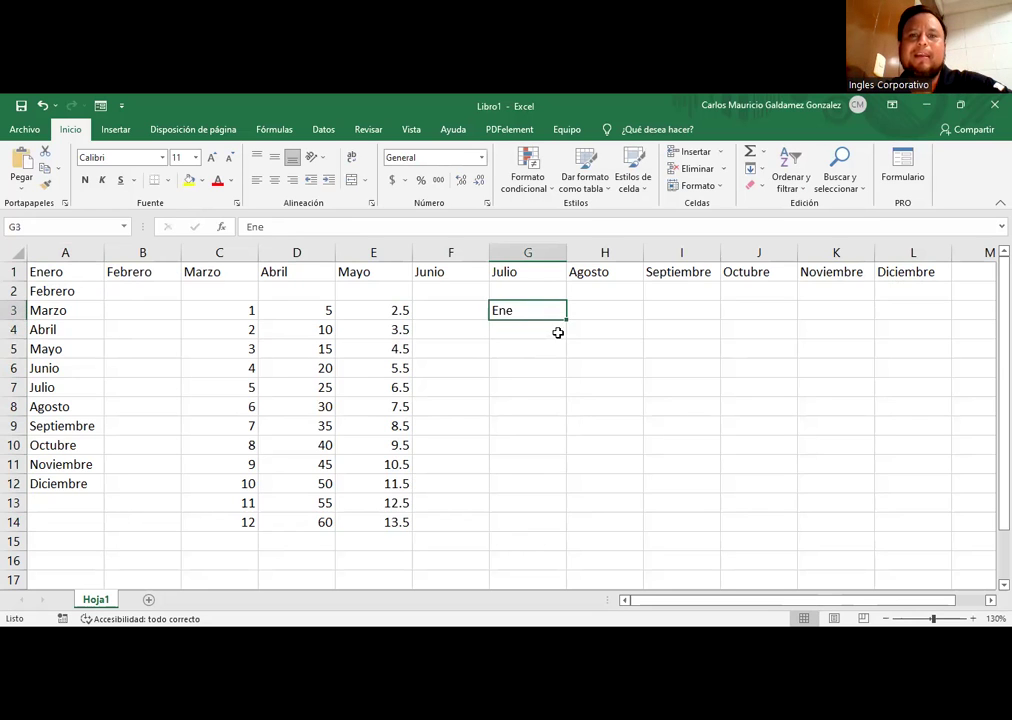
drag(566, 320, 563, 346)
drag(554, 399, 524, 527)
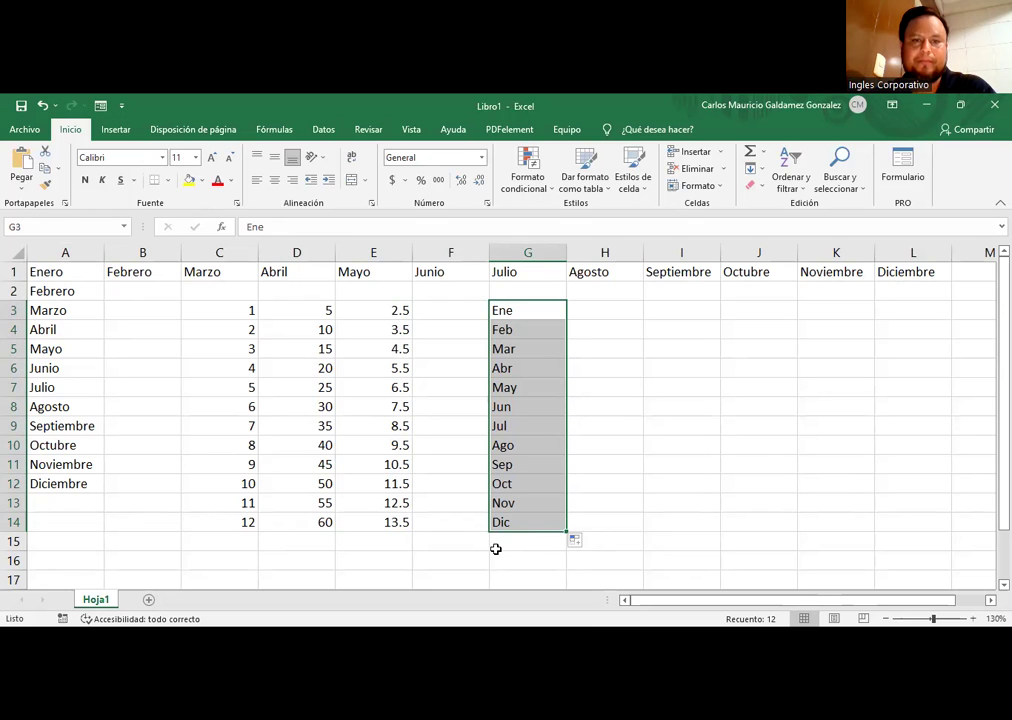
Step: Try the Auto Fill Options, including Copiar celdas, then undo back to an empty G3
click(576, 542)
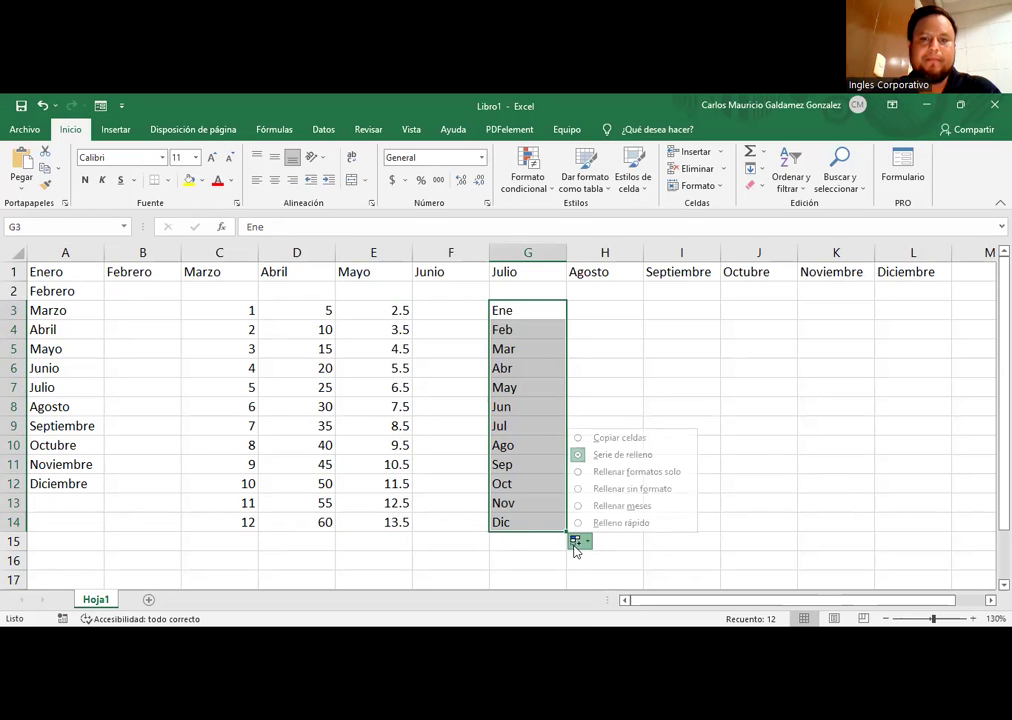
click(655, 508)
click(578, 541)
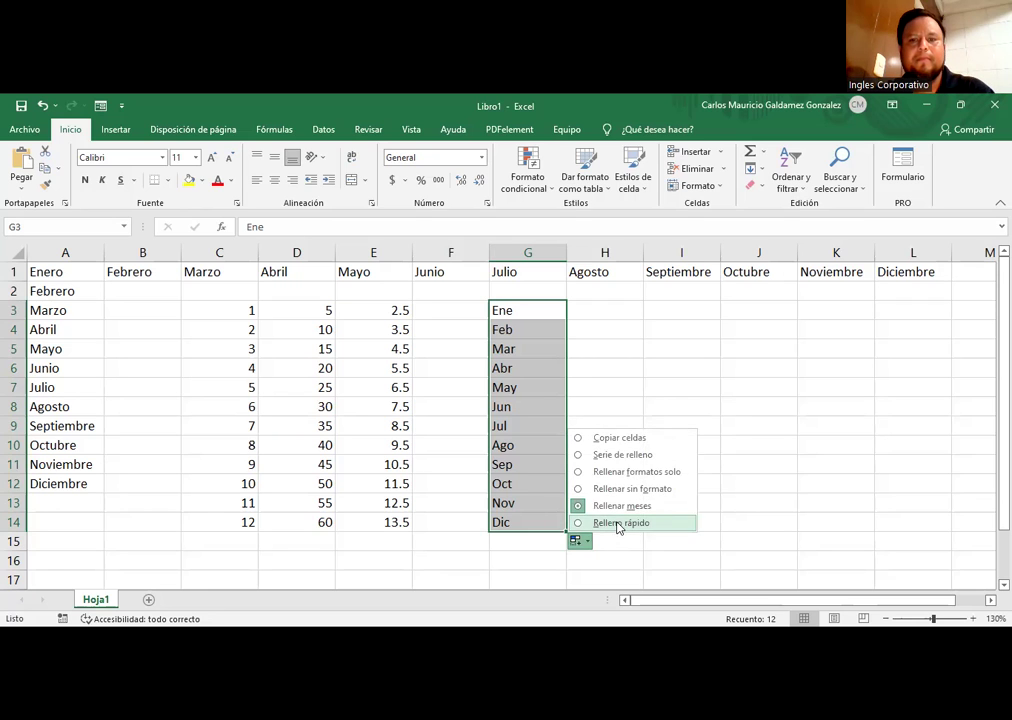
click(618, 456)
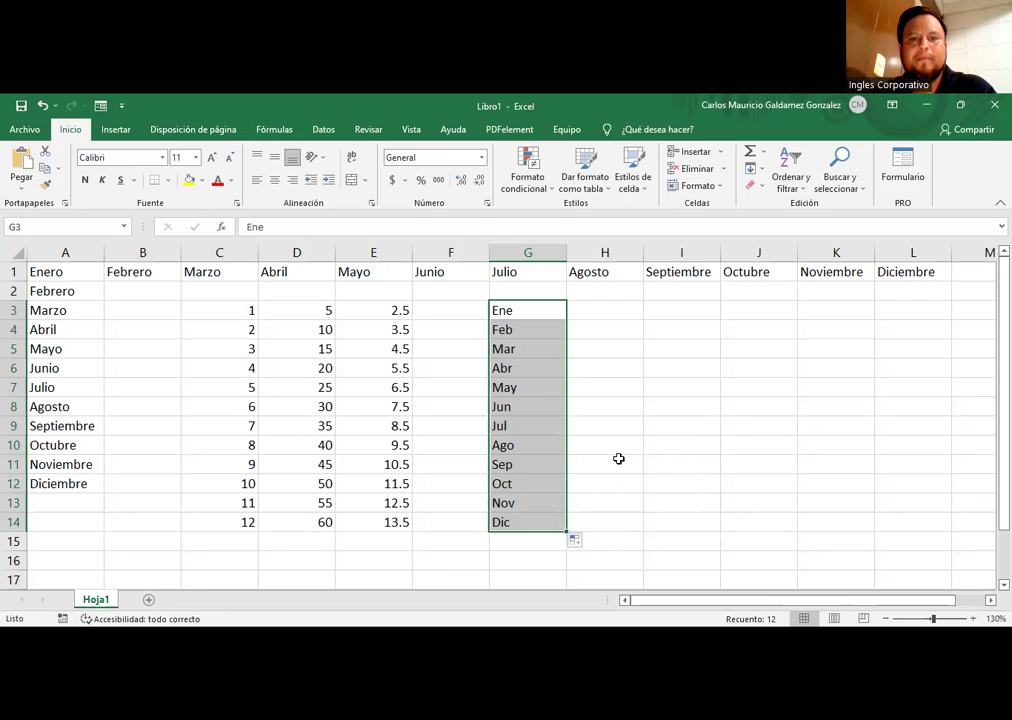
click(578, 541)
click(620, 438)
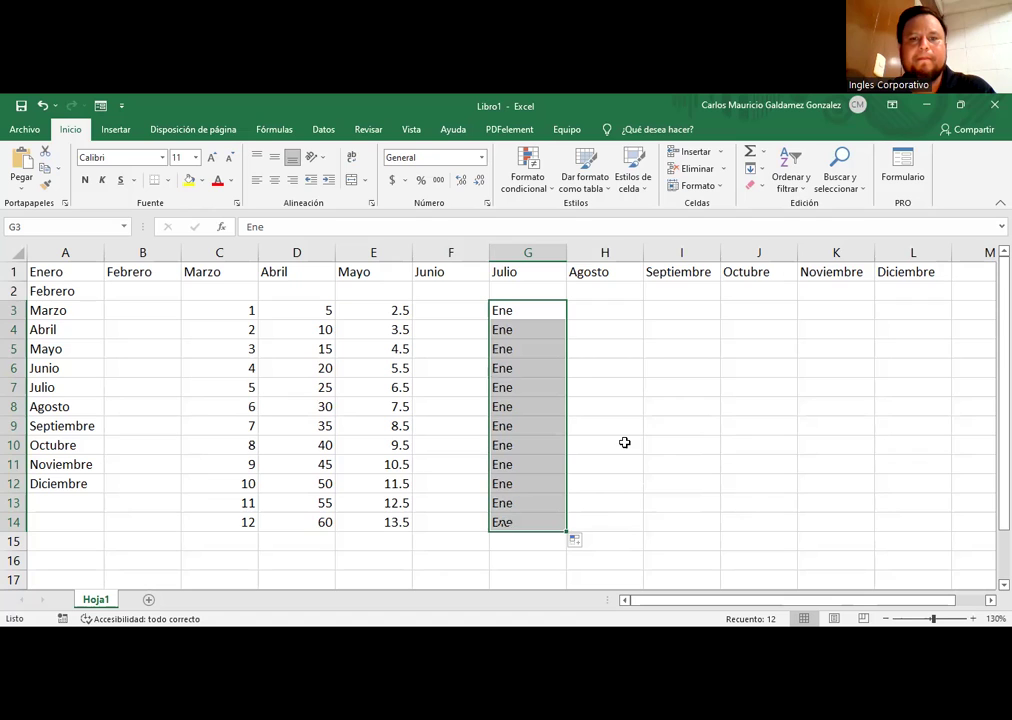
key(ctrl+z)
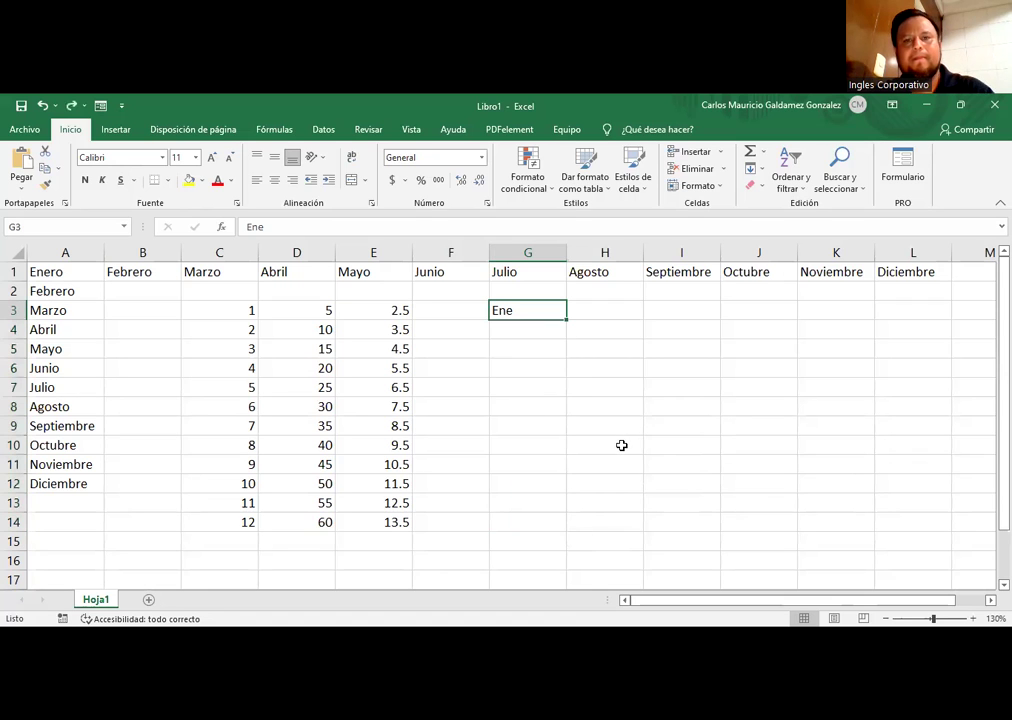
key(ctrl+y)
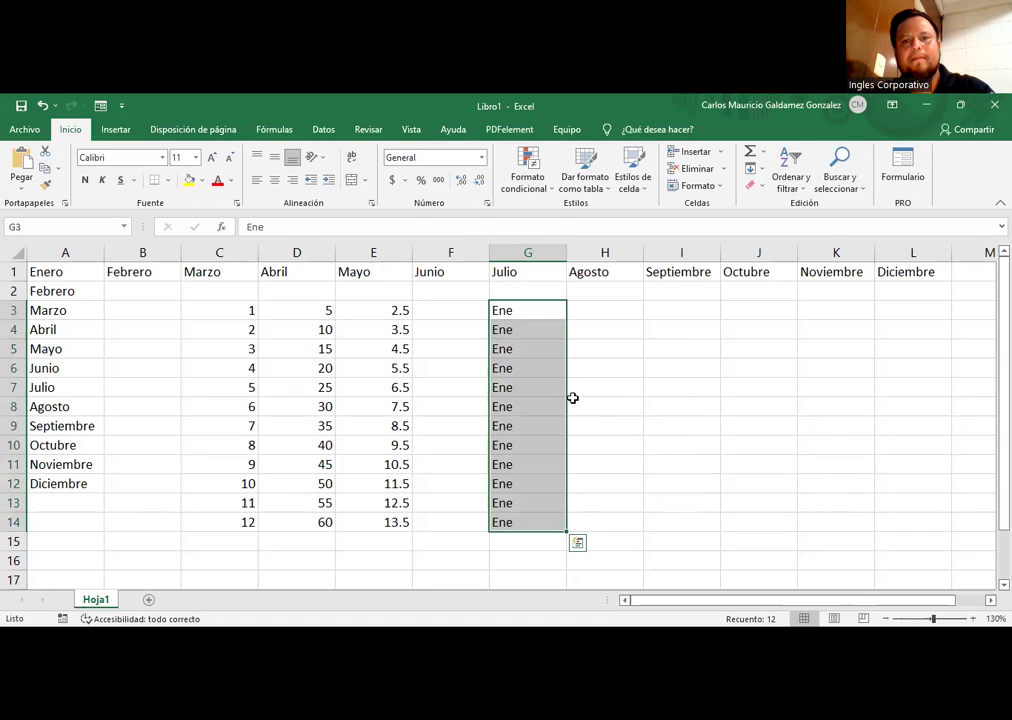
key(ctrl+z)
key(ctrl+z)
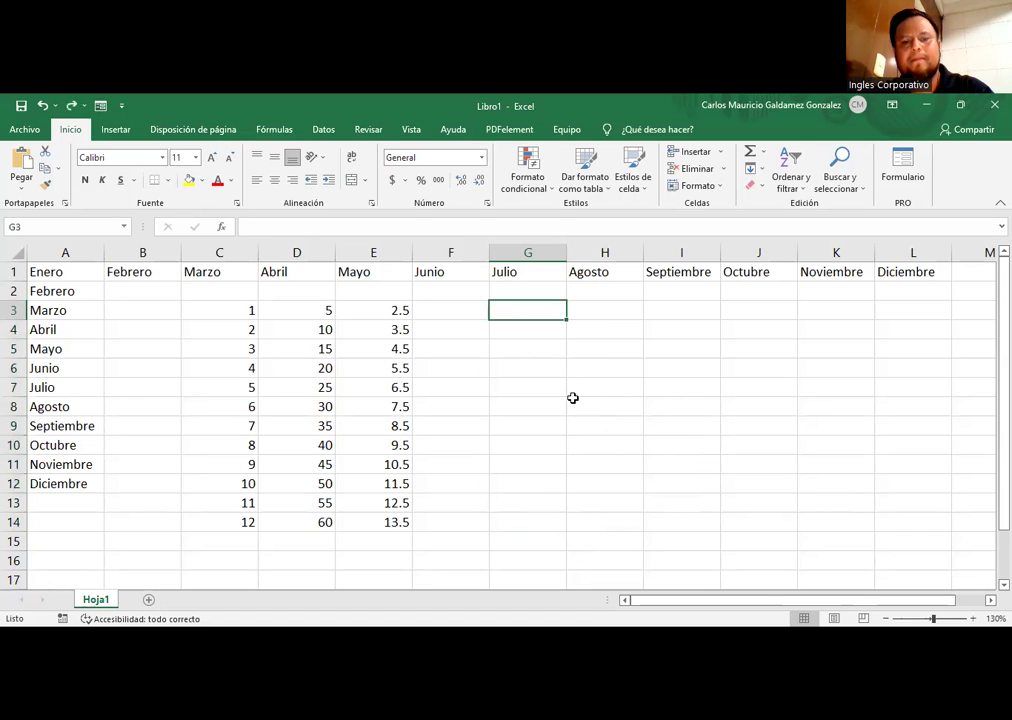
Step: Retype Ene in G3 and fill the Ene–Dic month series down to G14
text(Ene)
key(Return)
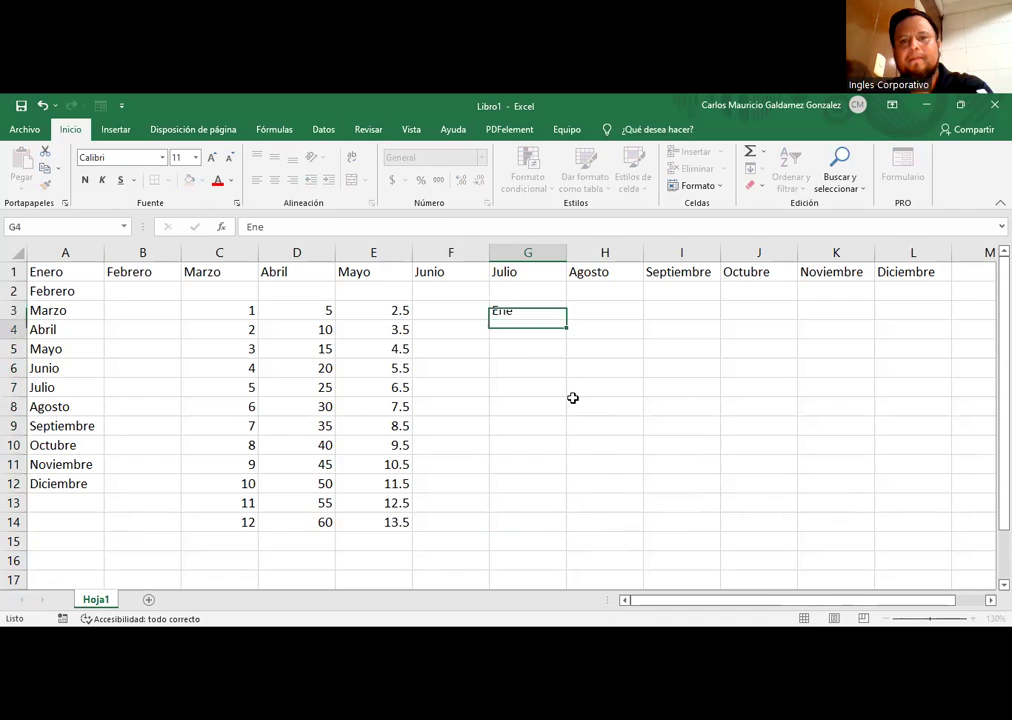
click(517, 310)
drag(566, 319, 516, 522)
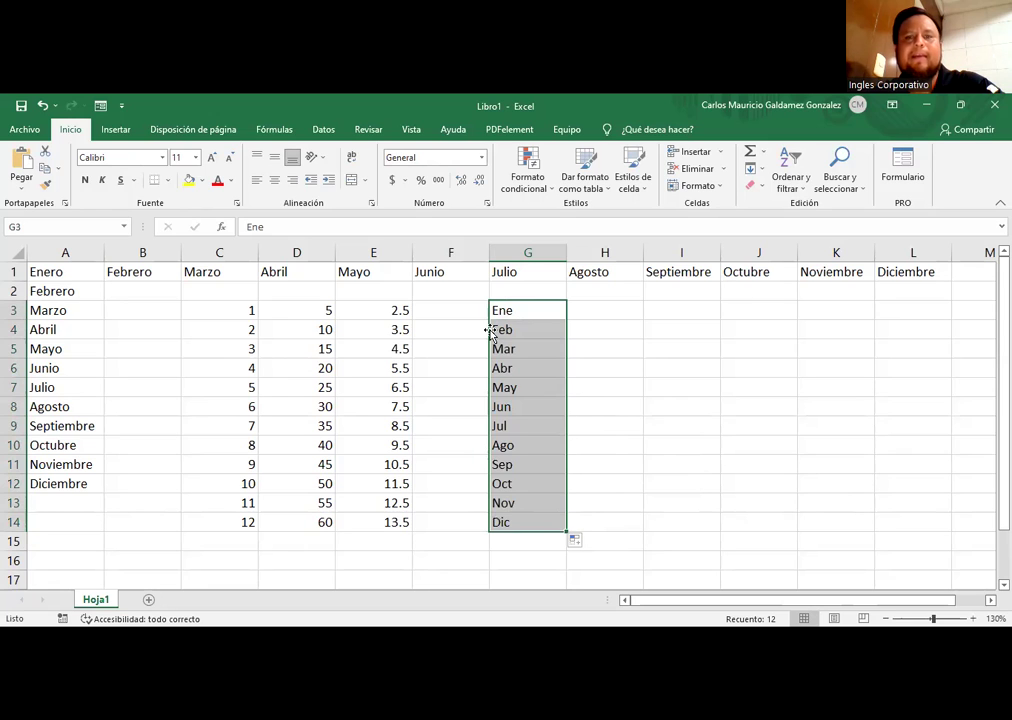
click(602, 448)
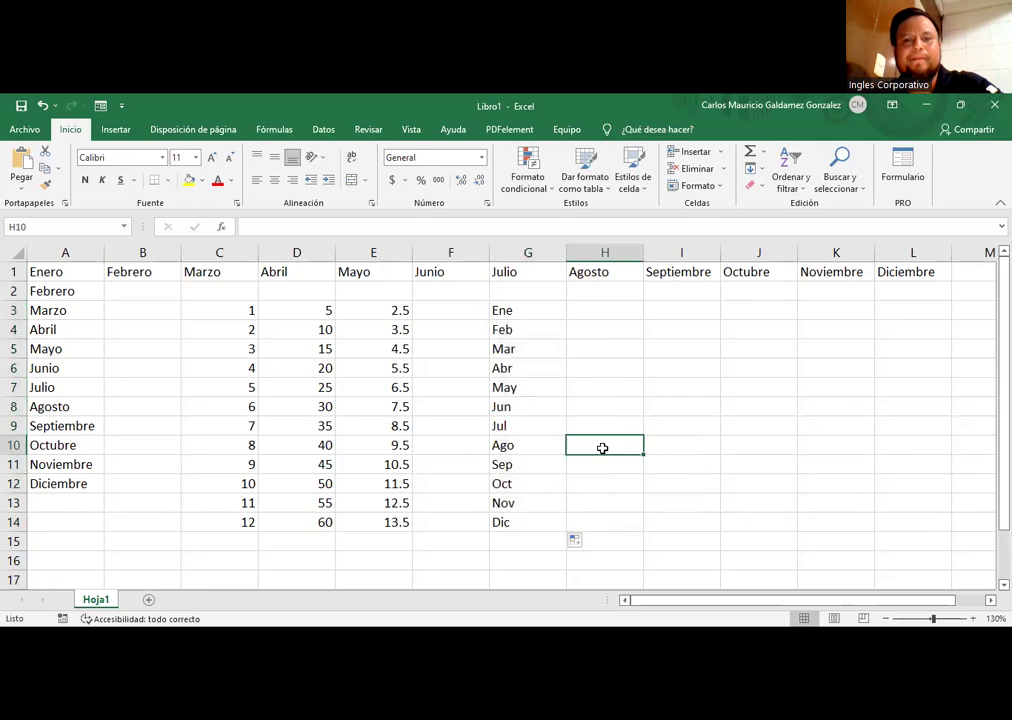
mouse_move(520, 330)
mouse_down()
mouse_move(495, 517)
mouse_move(522, 386)
mouse_move(520, 319)
mouse_up()
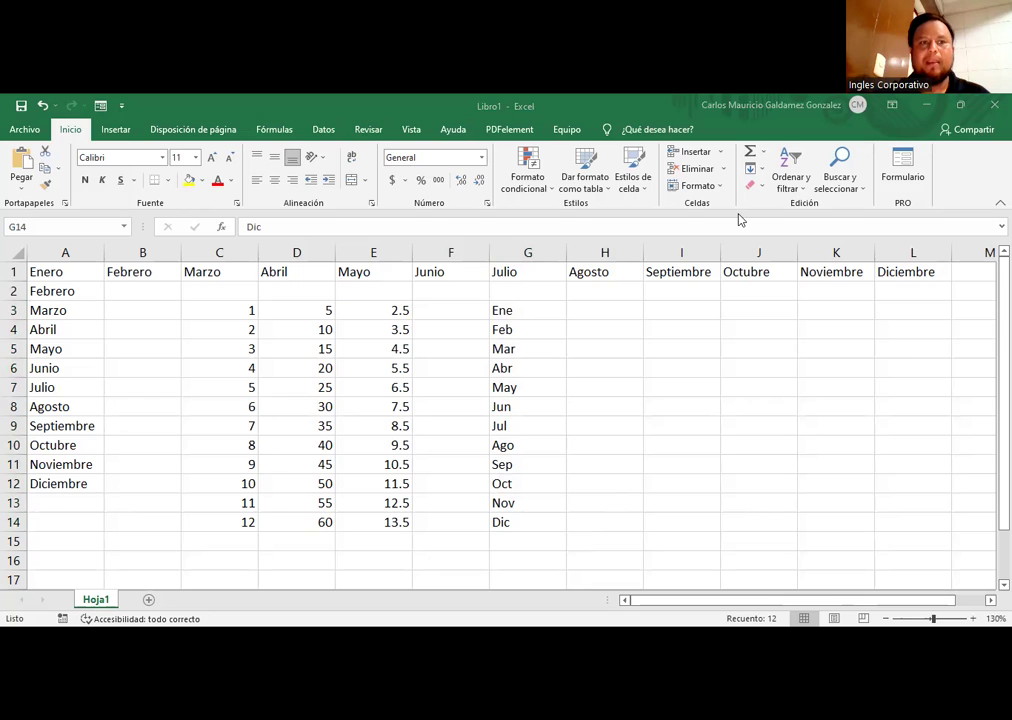
Step: Enter A in H3 and B in H4 and select the pair
click(617, 314)
text(A)
key(Return)
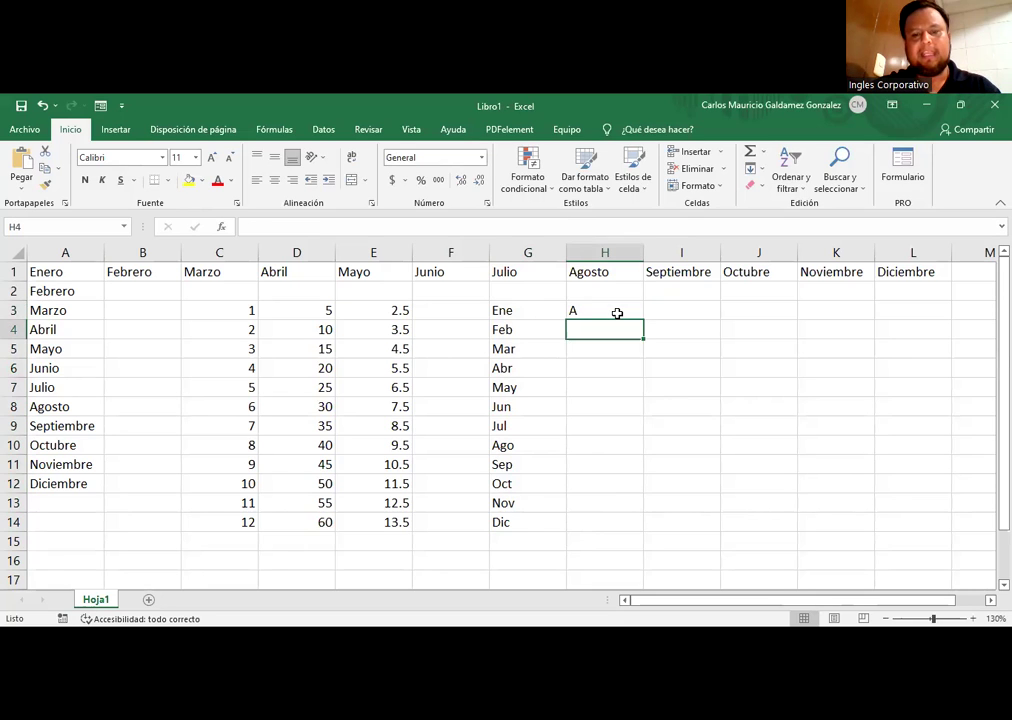
text(b)
key(BackSpace)
text(B)
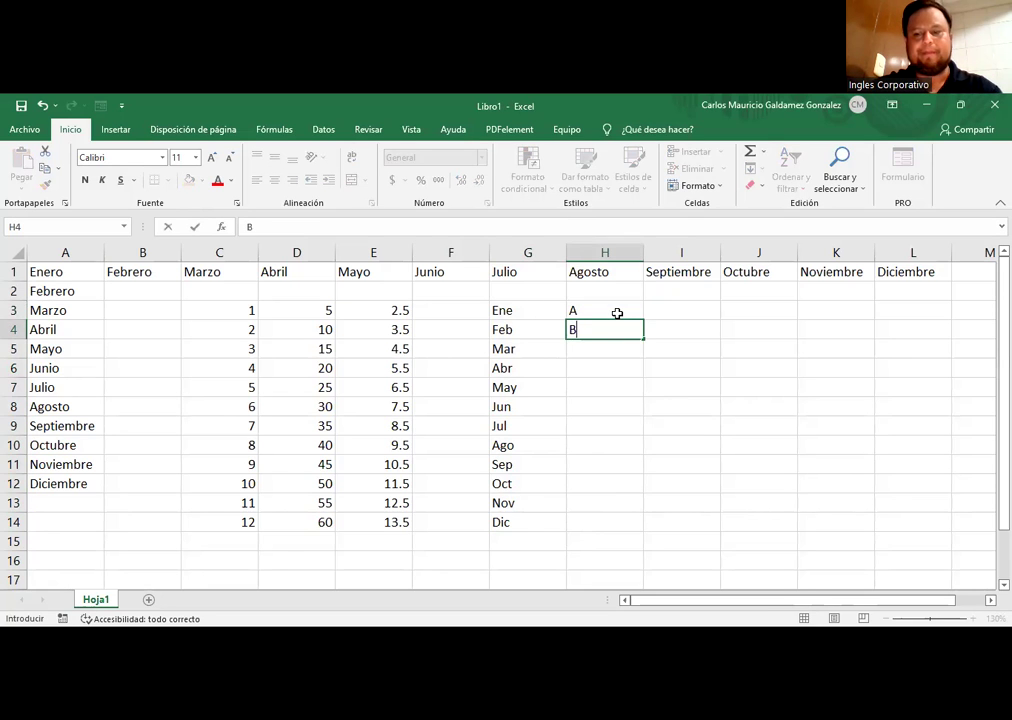
click(617, 314)
drag(617, 314, 617, 324)
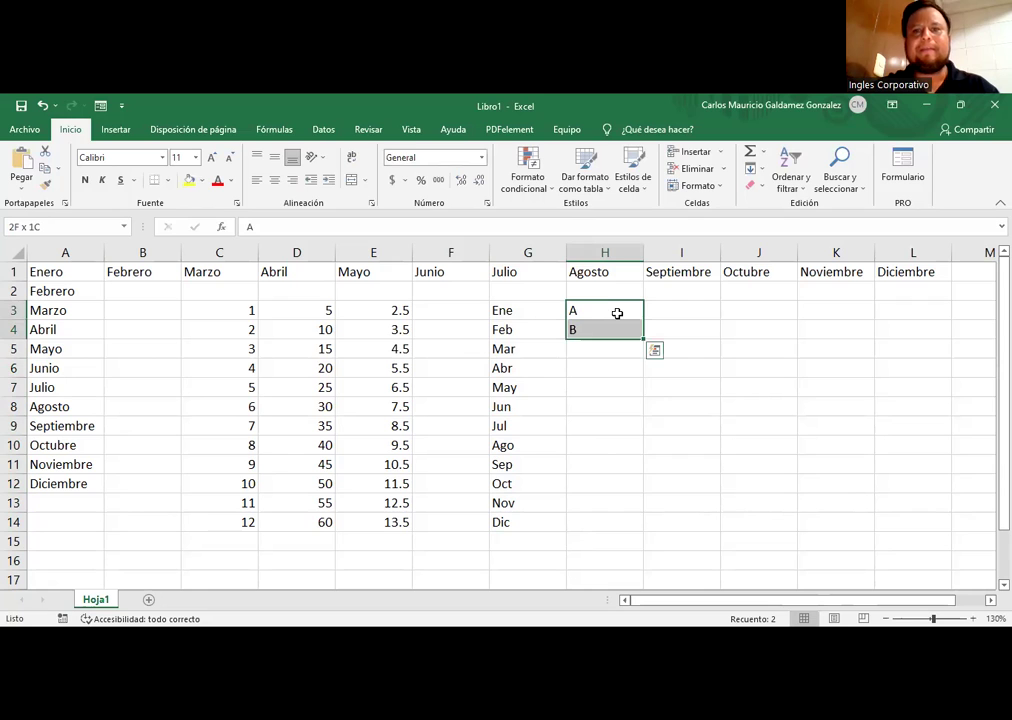
Step: Extend the alternating A, B pattern down to H14 and centre it
click(292, 179)
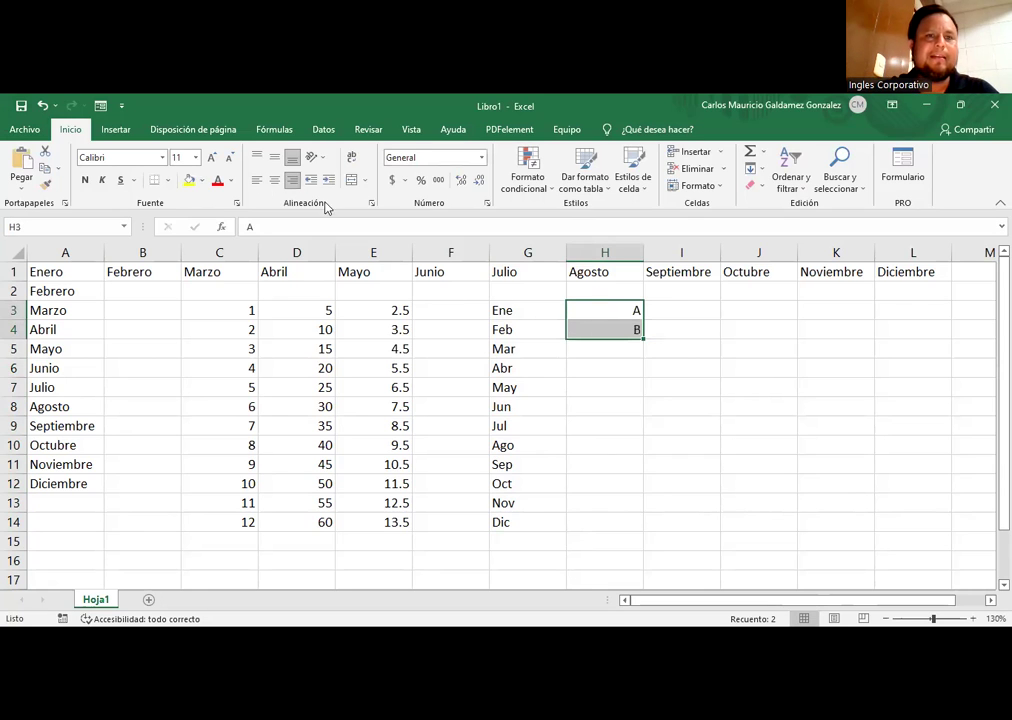
drag(643, 339, 640, 367)
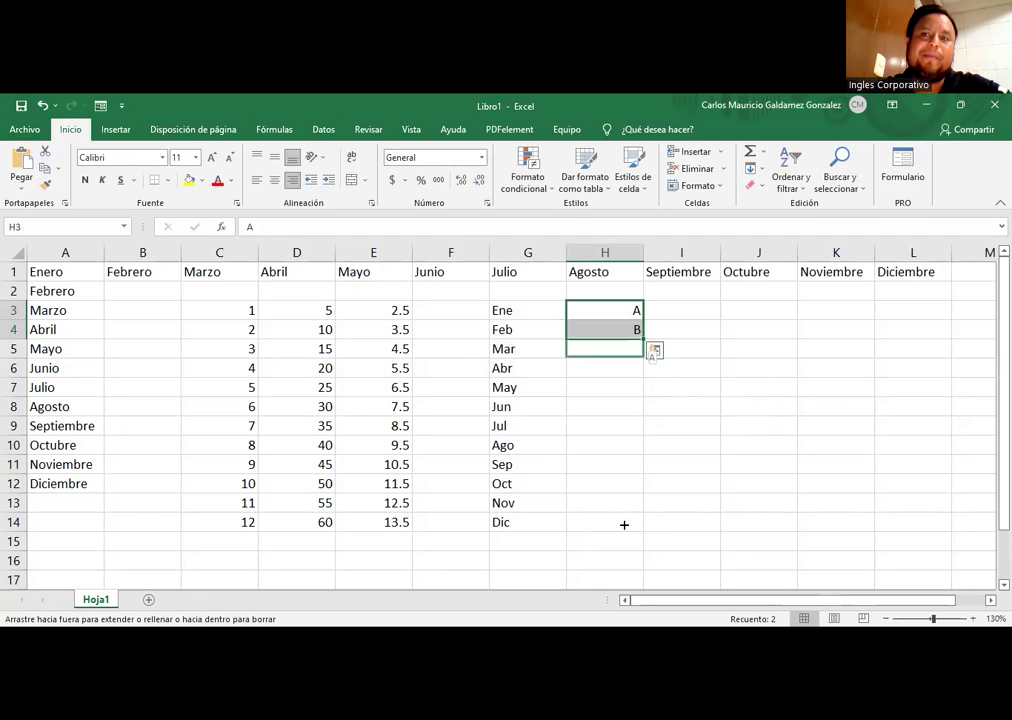
drag(624, 524, 614, 522)
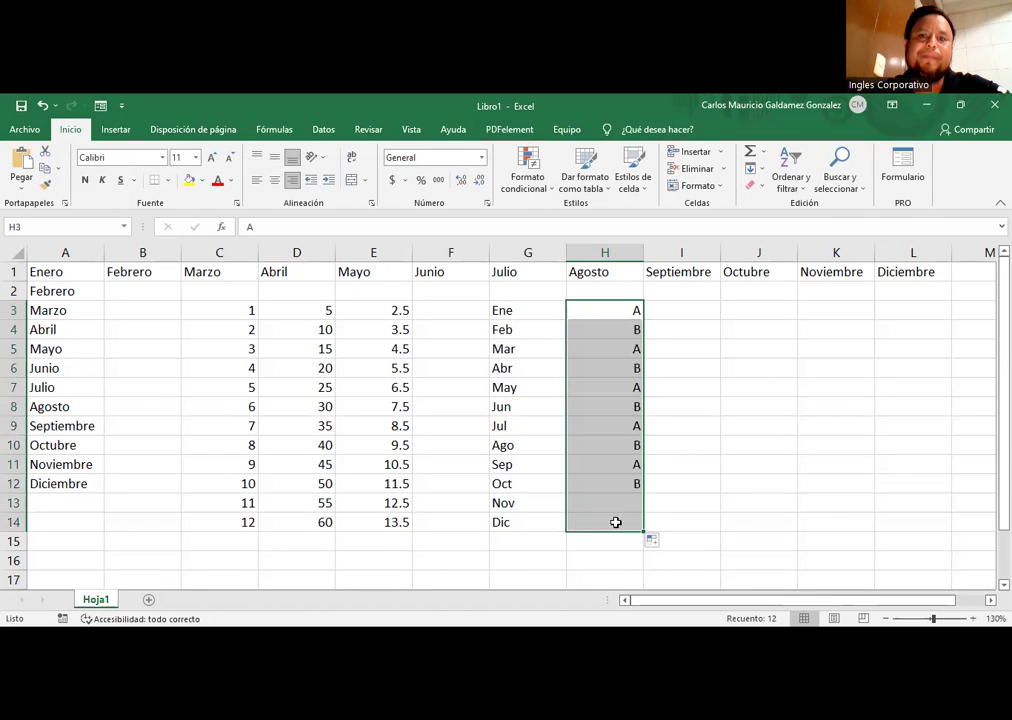
click(274, 179)
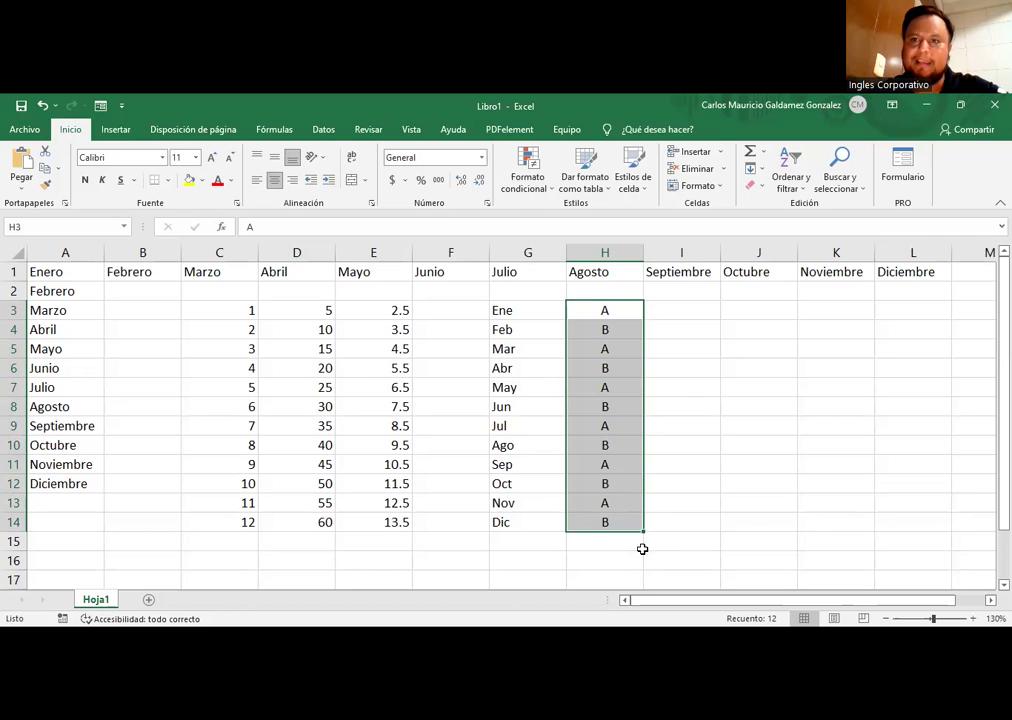
Step: Enter A in I3, copy it down to I14, and centre the column
click(633, 390)
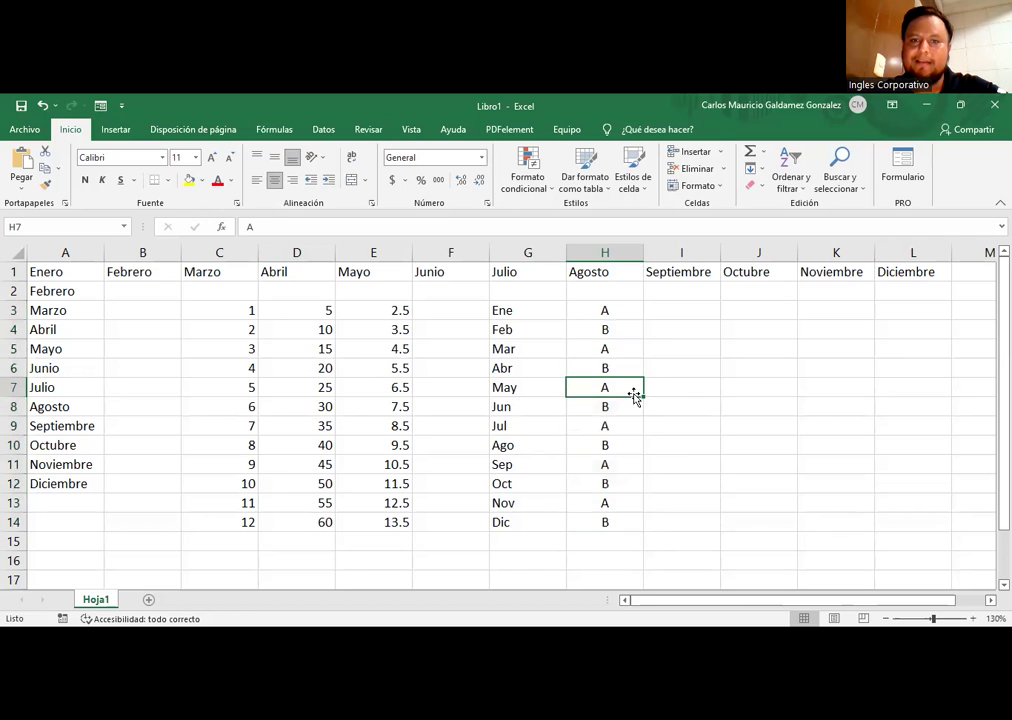
click(706, 312)
text(A)
key(ctrl+Return)
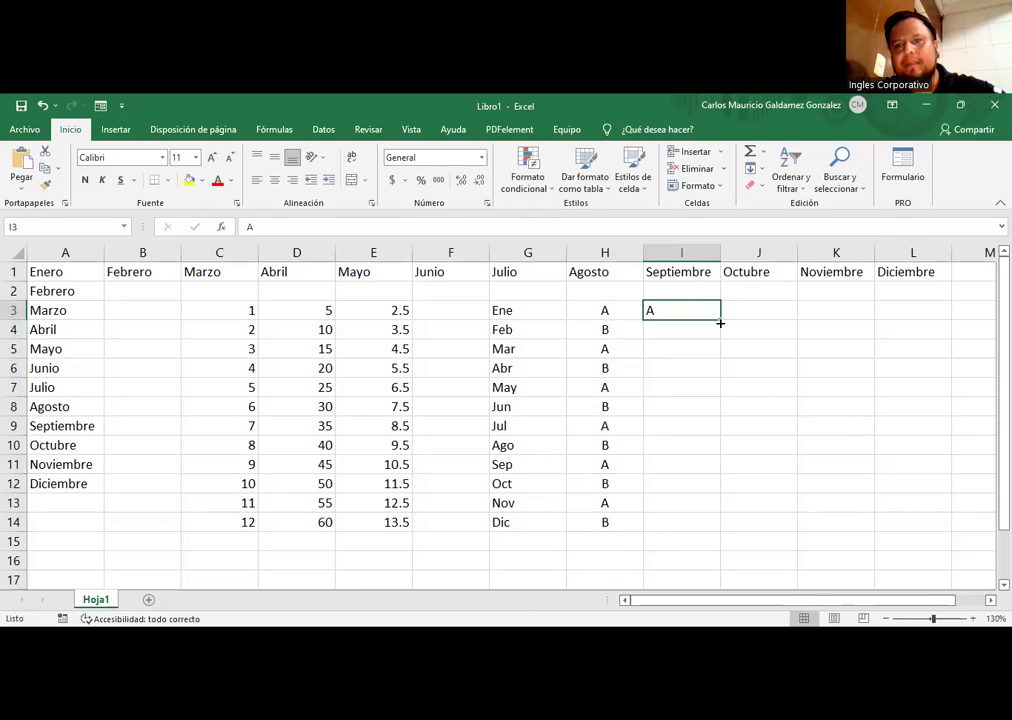
drag(719, 322, 708, 351)
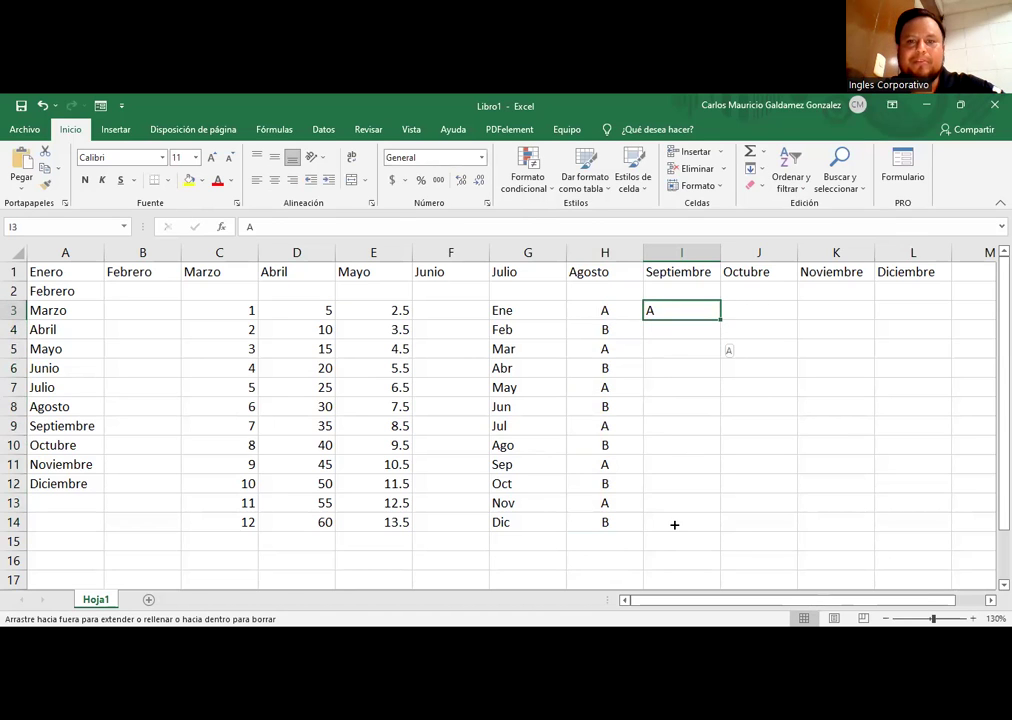
drag(674, 524, 680, 522)
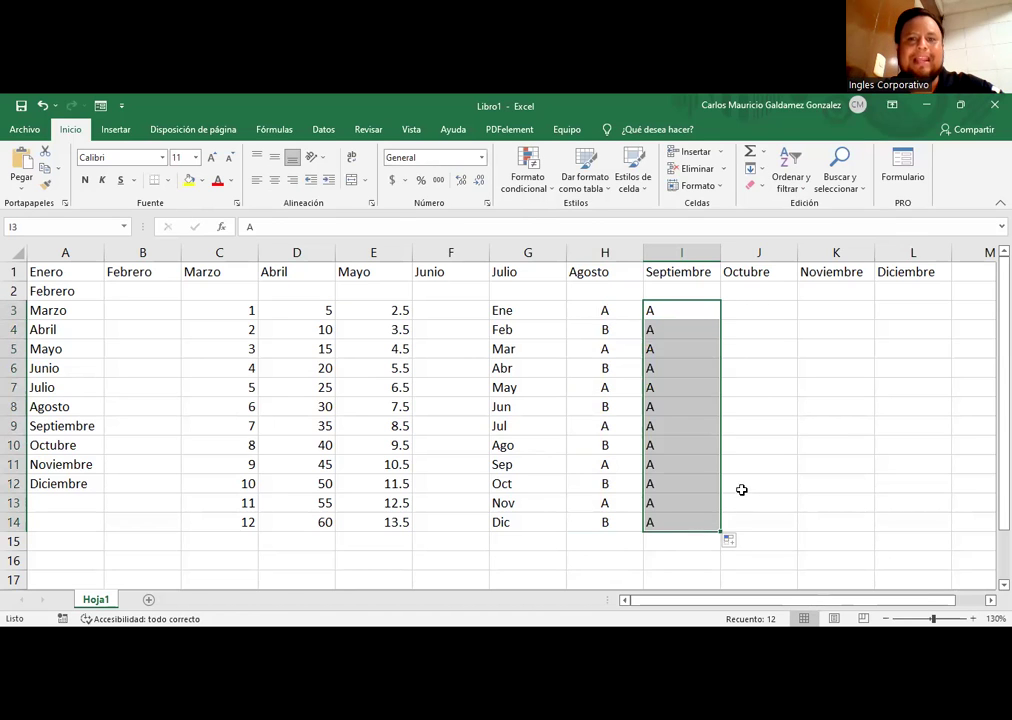
click(274, 179)
Step: Select ranges in the letter columns H:I, paste into them, and select the C:E numbers
drag(601, 316, 605, 522)
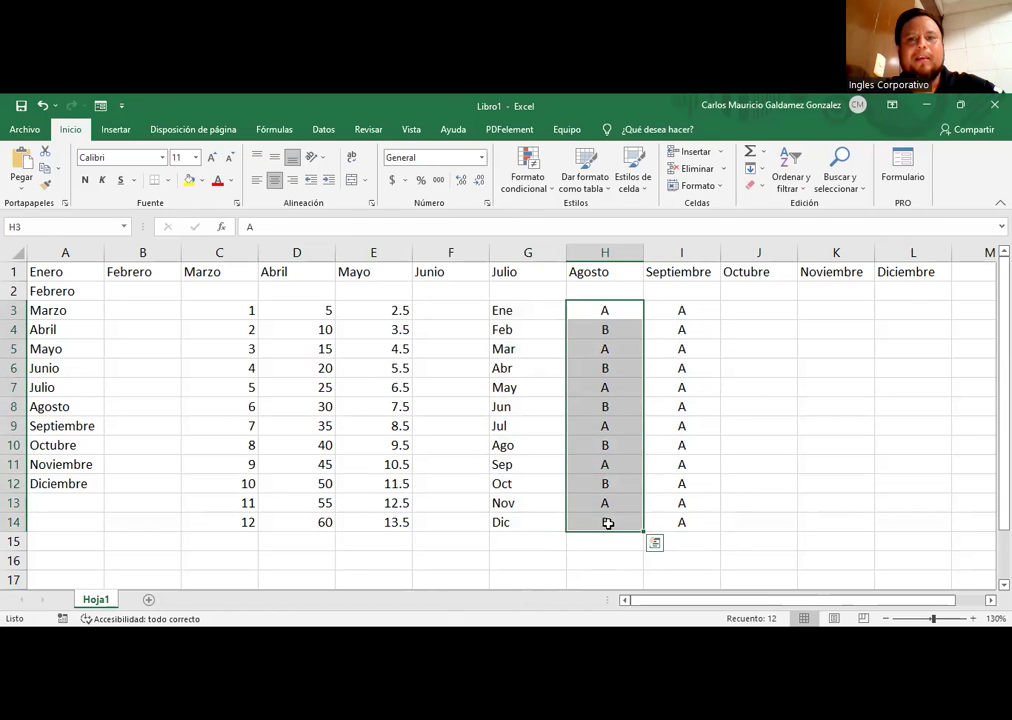
drag(667, 521, 577, 322)
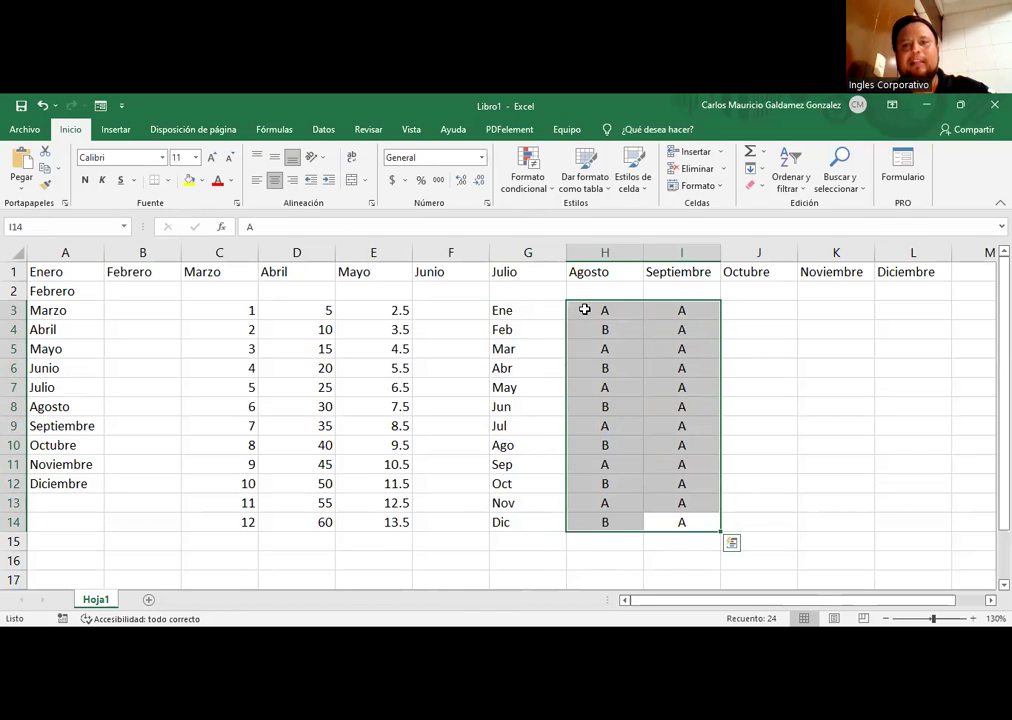
click(581, 326)
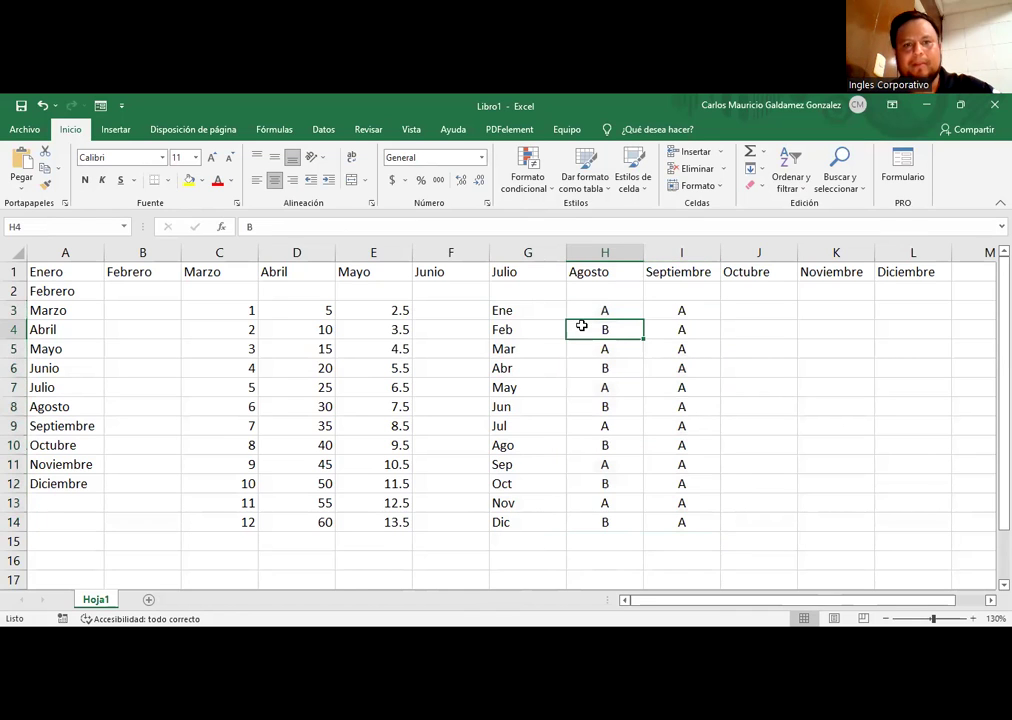
drag(603, 314, 651, 540)
key(ctrl+v)
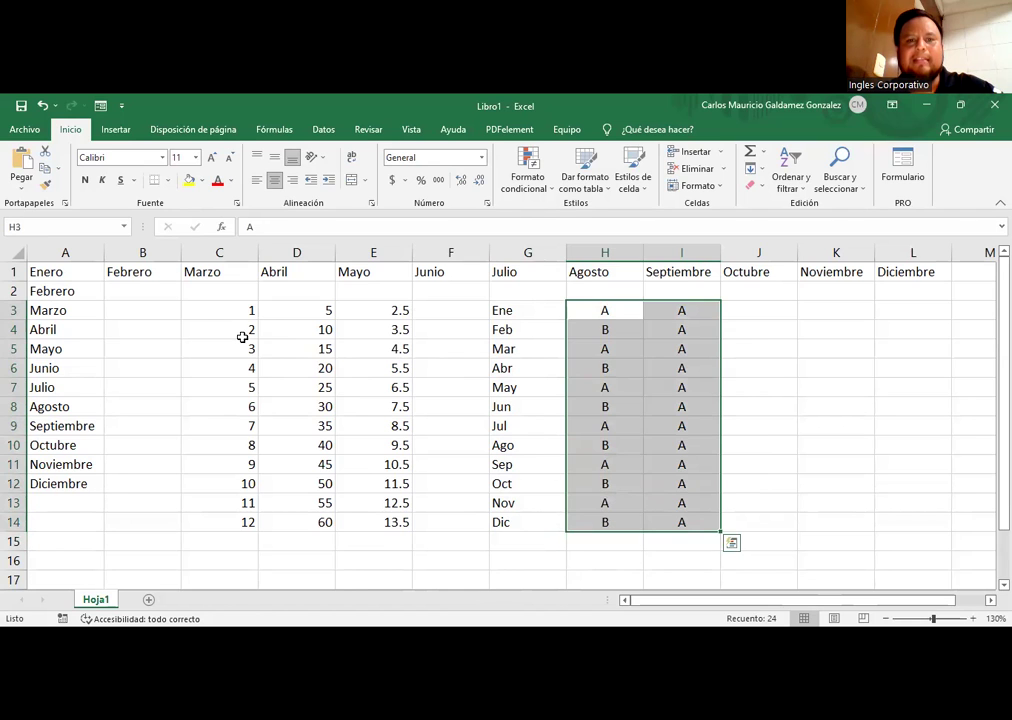
drag(199, 303, 352, 522)
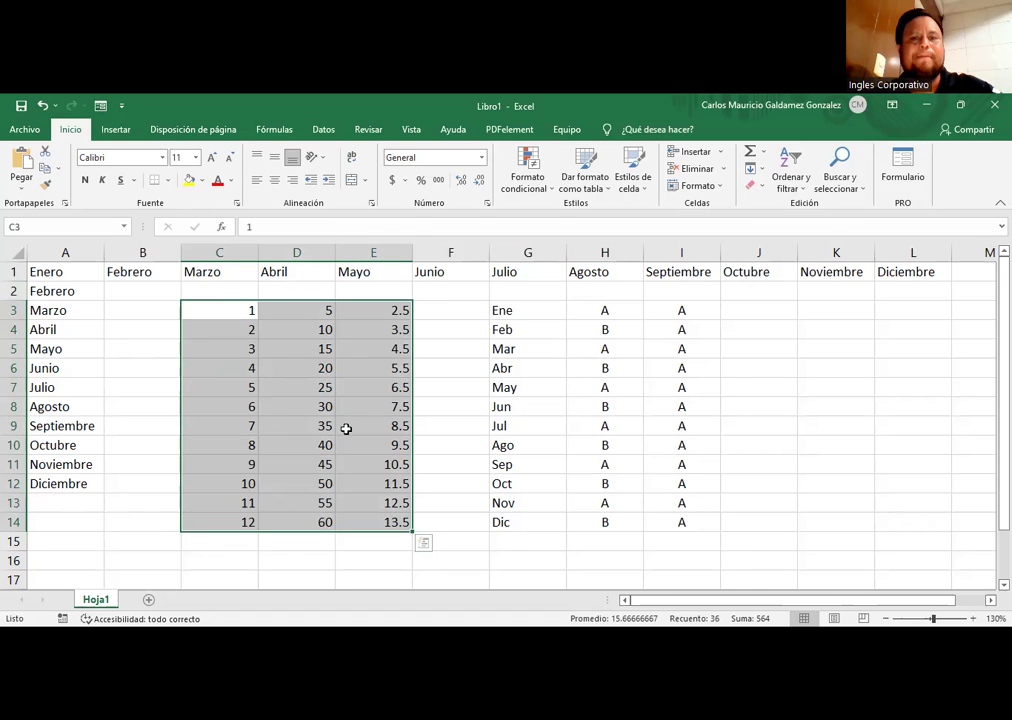
drag(598, 309, 656, 520)
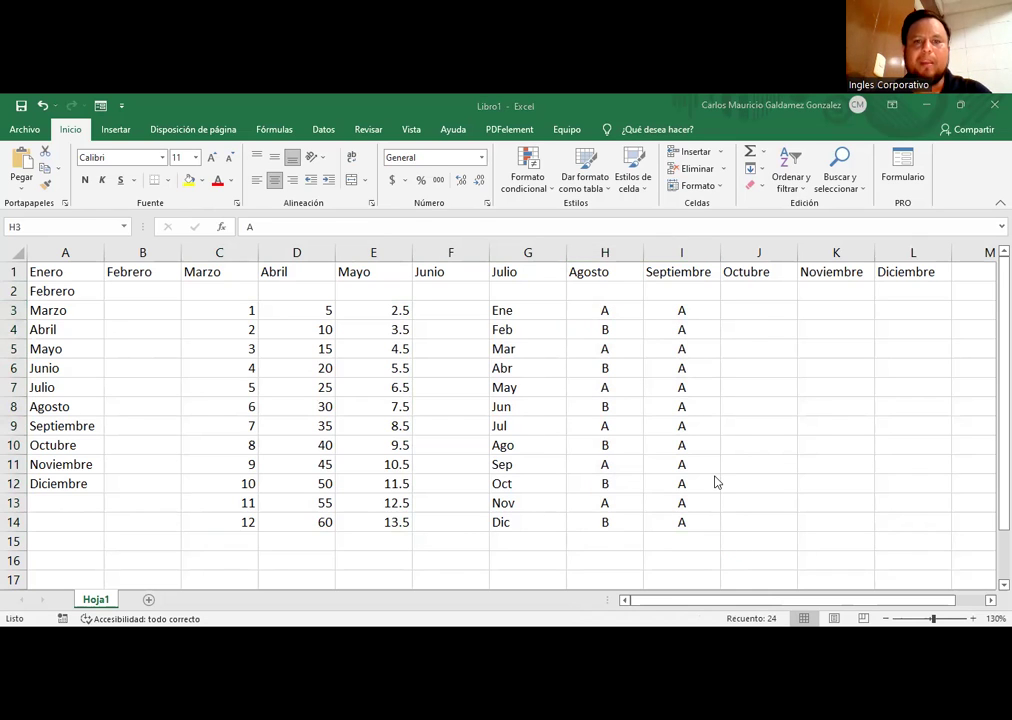
Step: Type 'Hola como estas' into cell J5
click(773, 348)
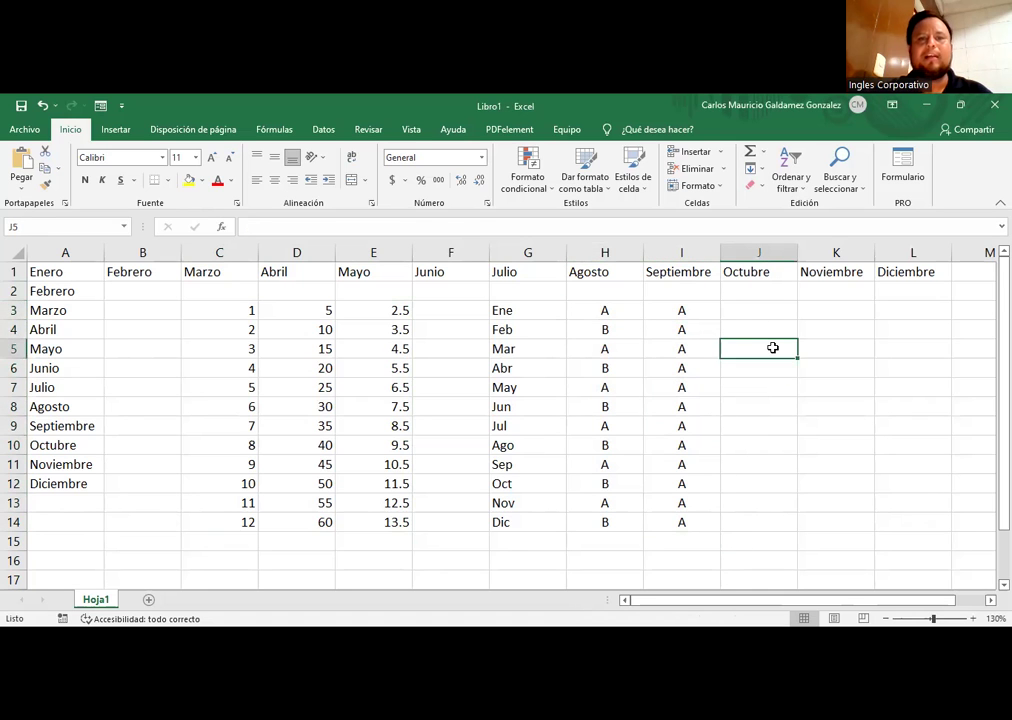
text(Ho)
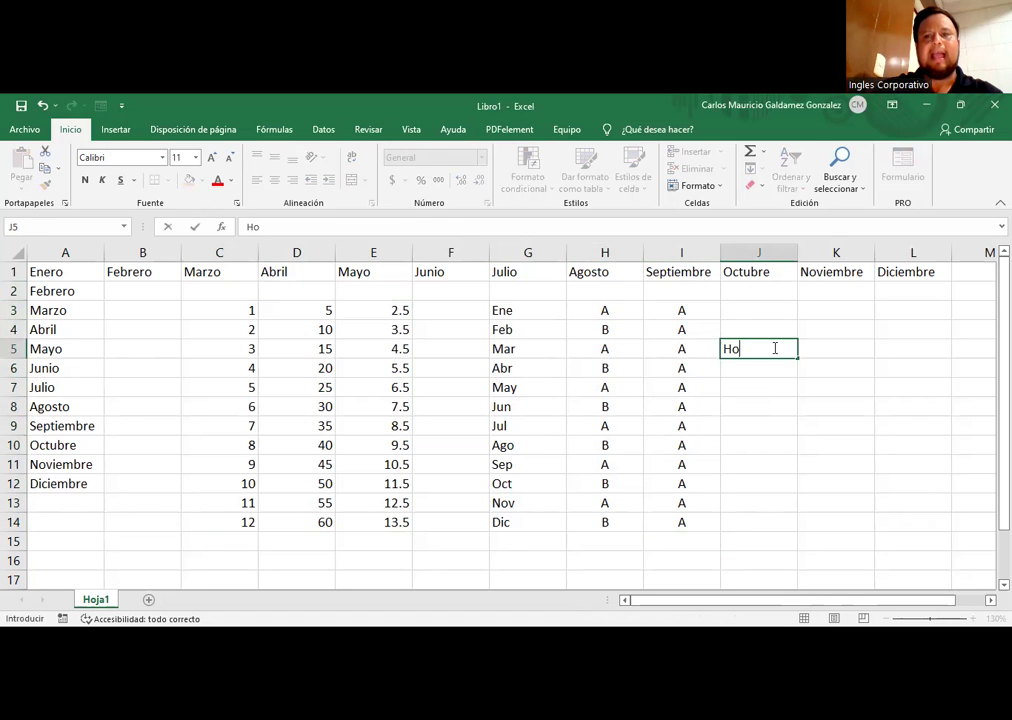
text(la como estas)
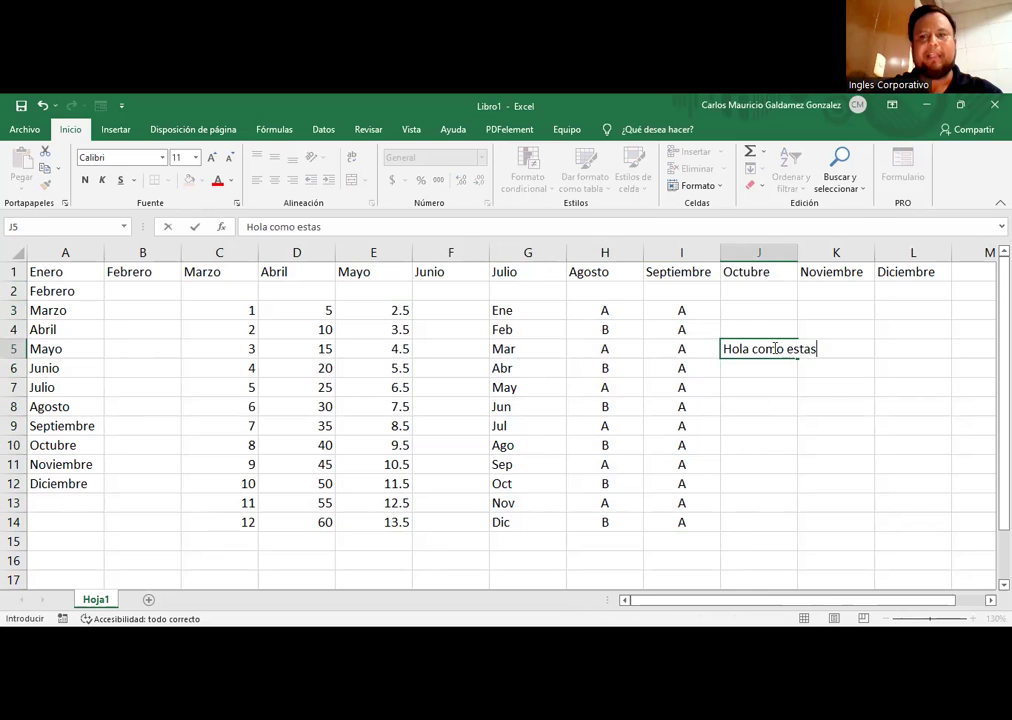
key(Return)
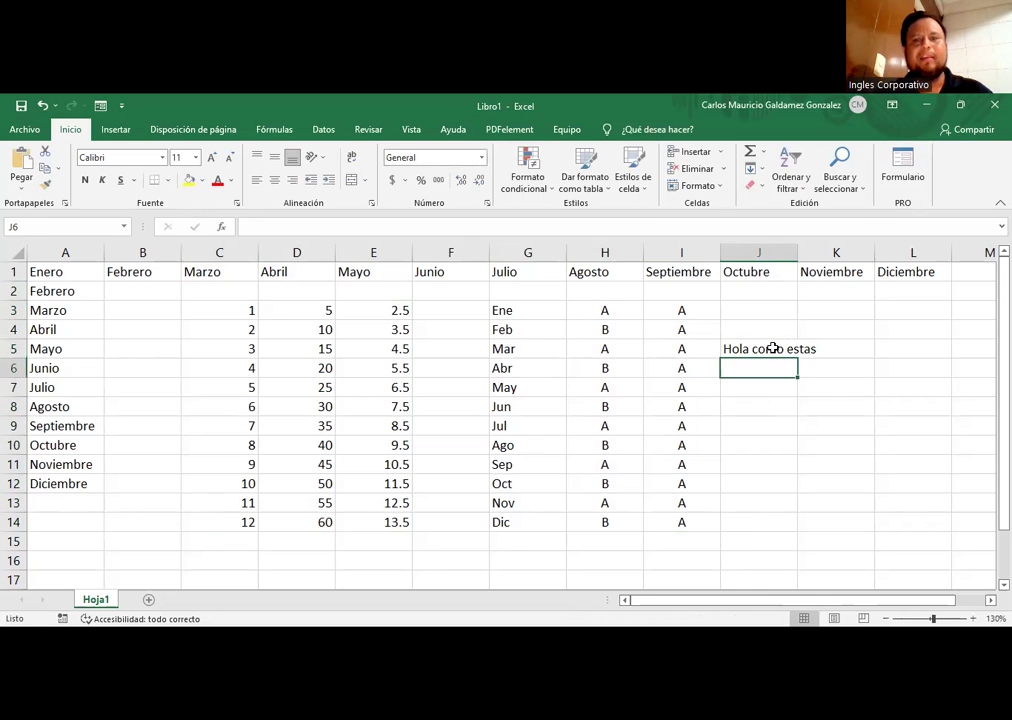
Step: Clear the AutoCompleted text in J6 and enter 'Horigamis' instead
text(Hola como estas)
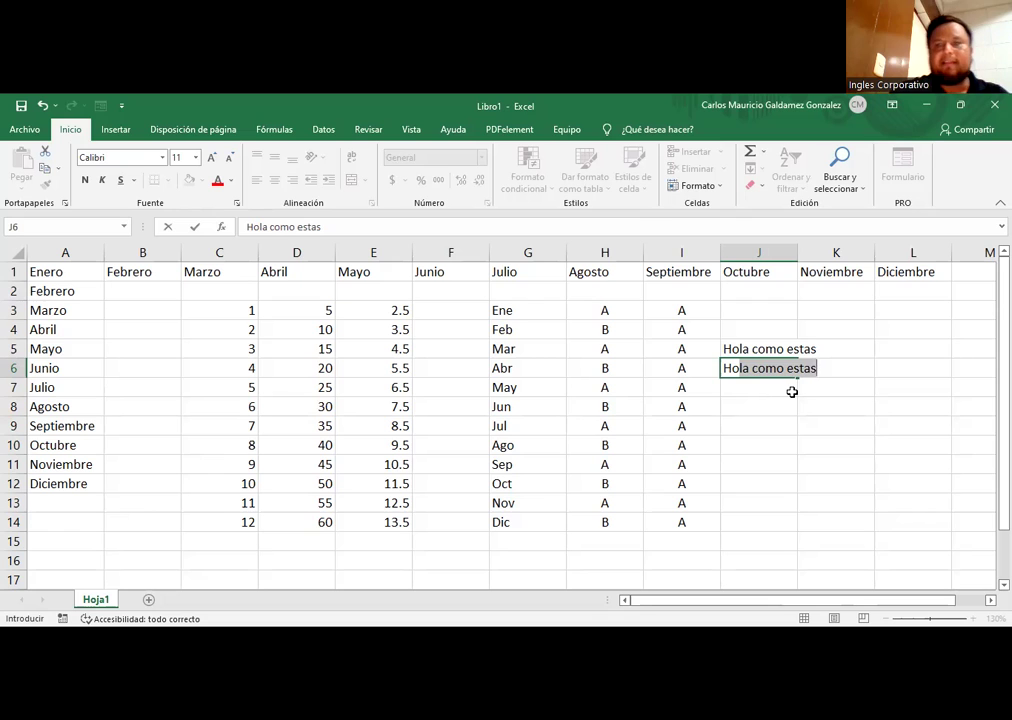
key(Return)
key(Up)
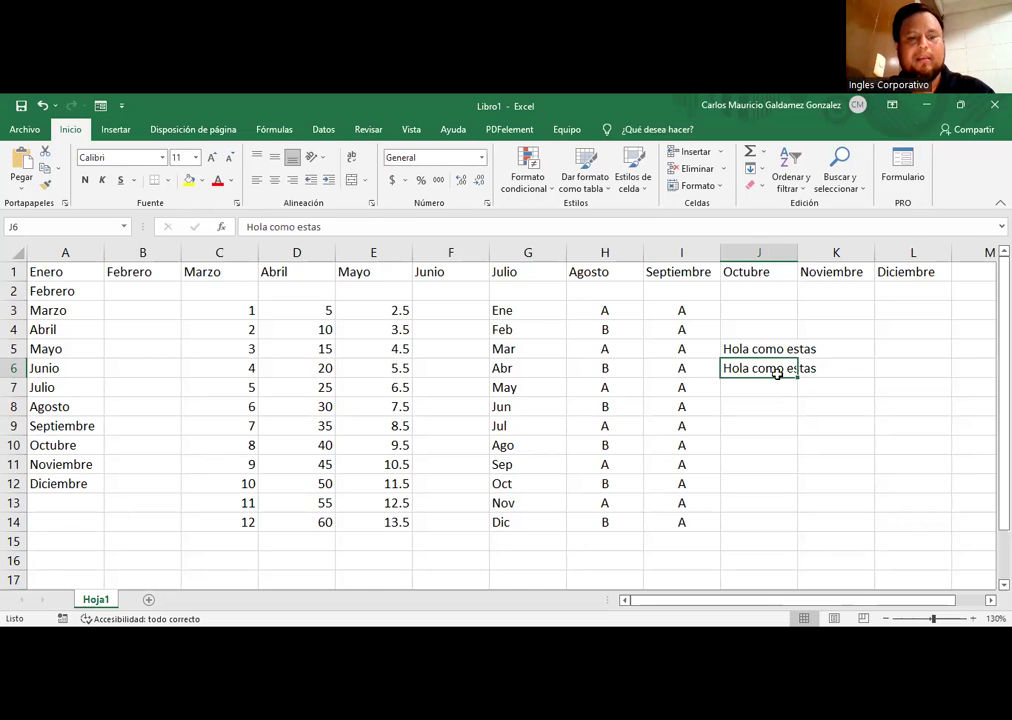
key(Delete)
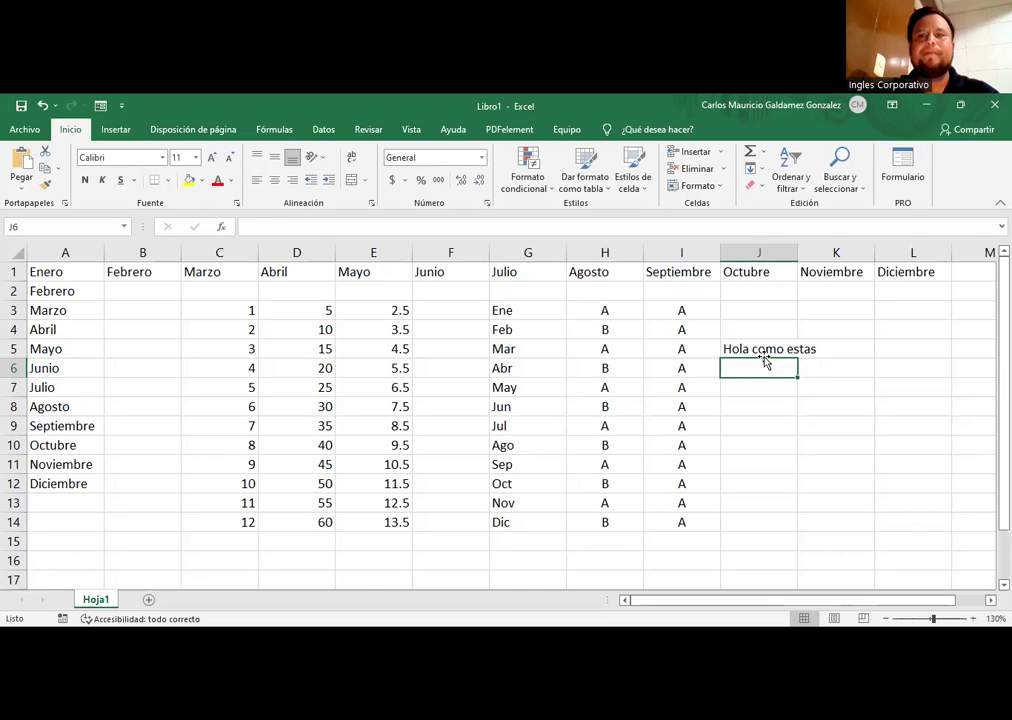
text(H)
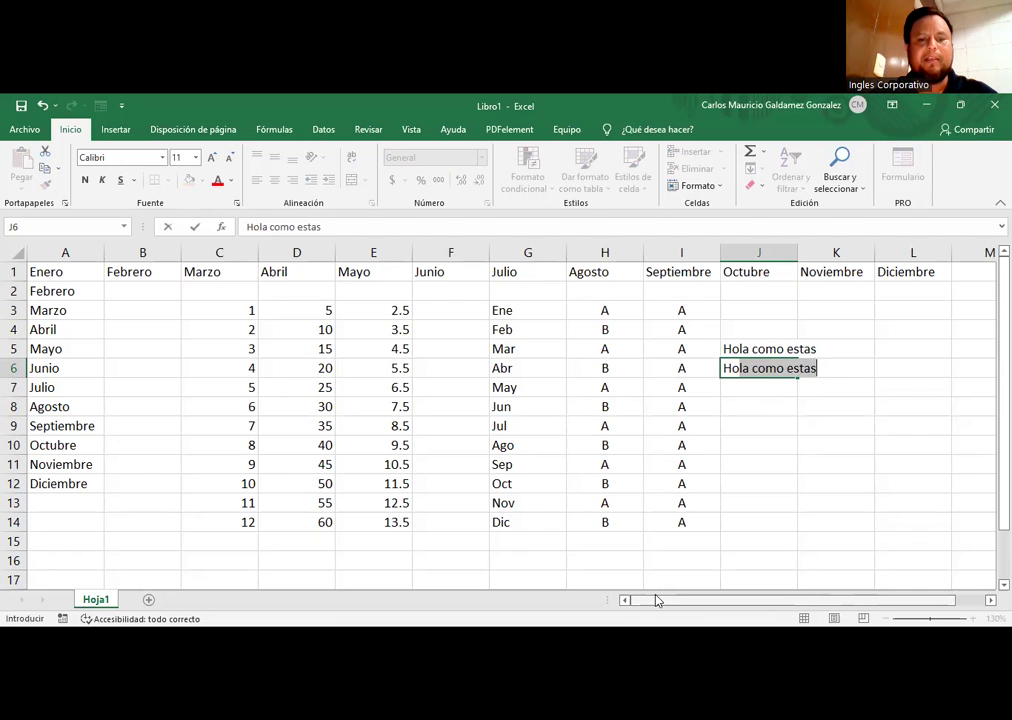
text(origamis)
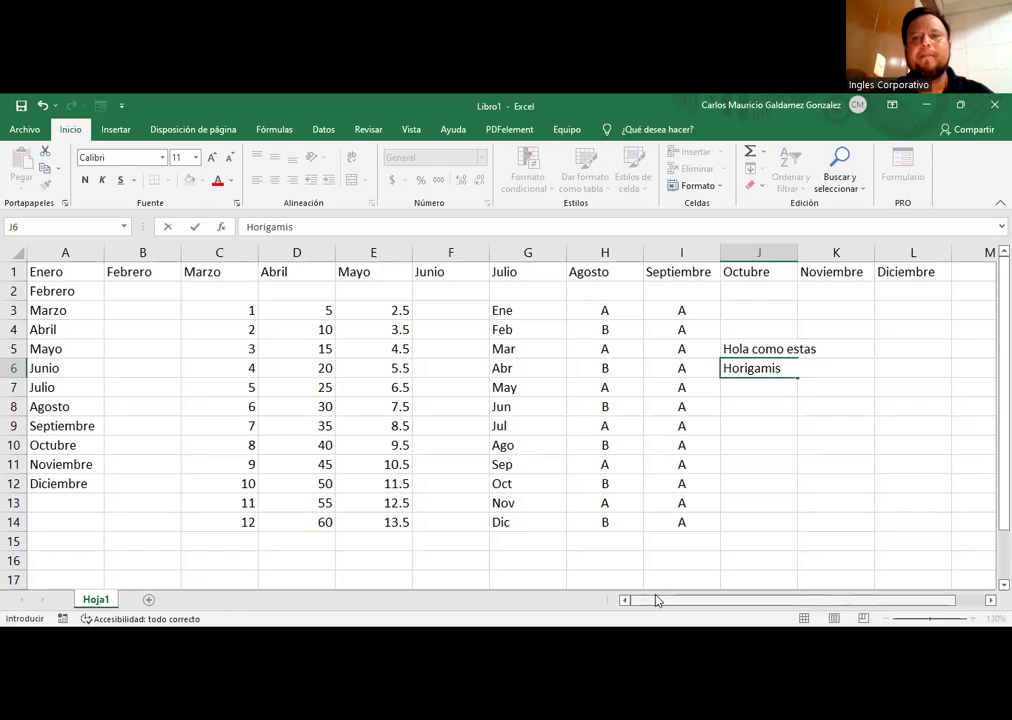
key(Return)
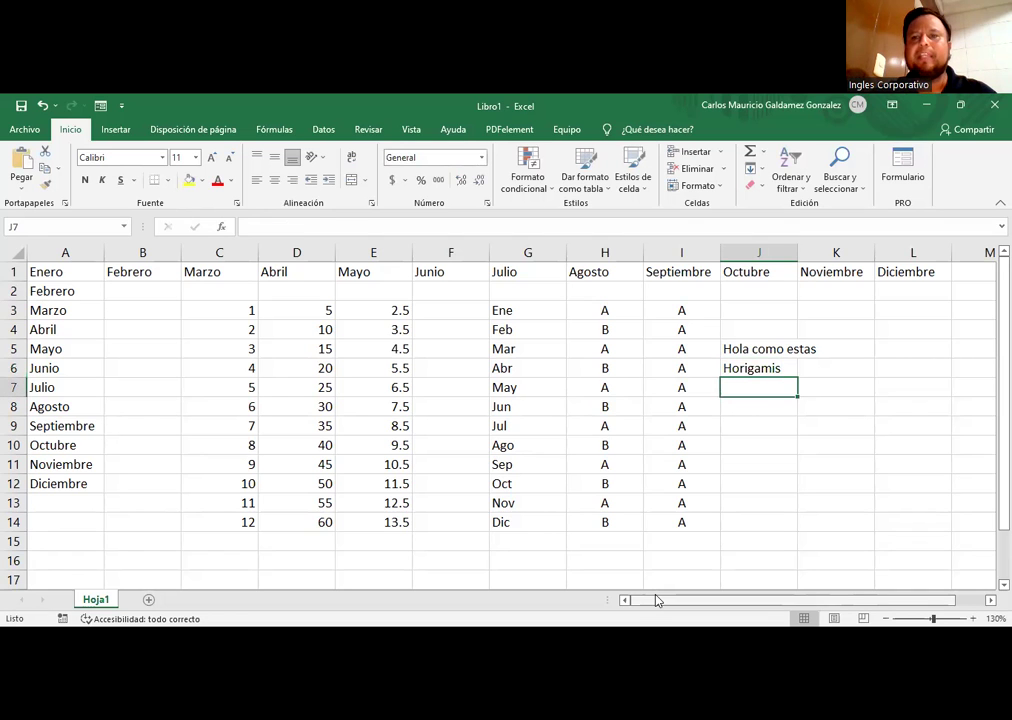
Step: Select J5:J6, the month list A1:A12 and header row A1:L1 to view status-bar counts
click(737, 350)
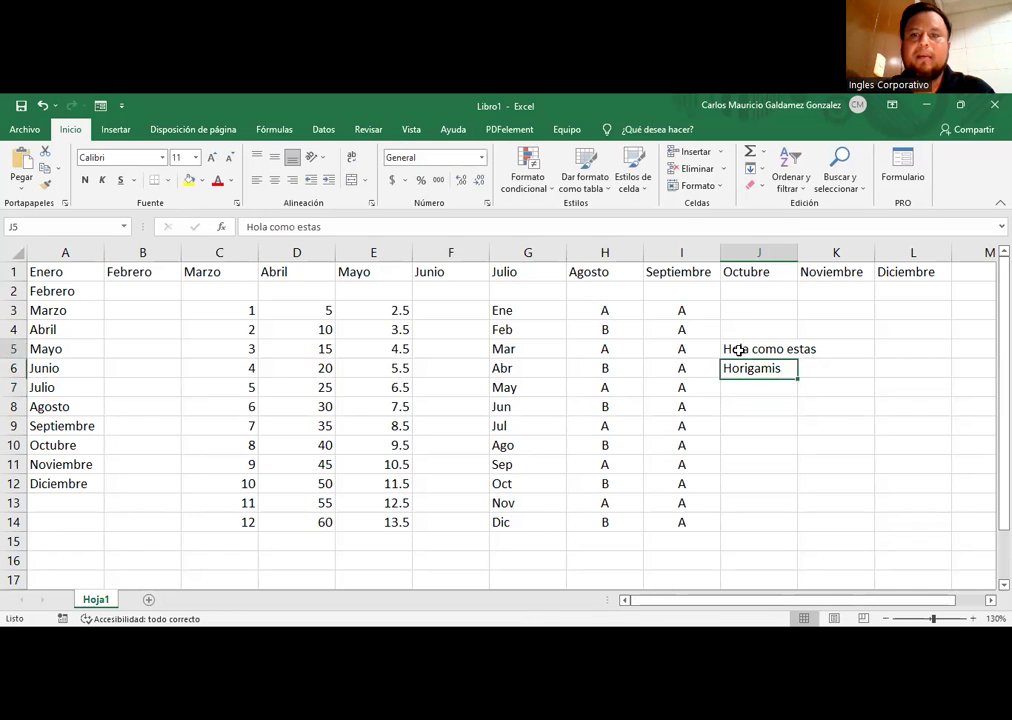
drag(730, 368, 734, 350)
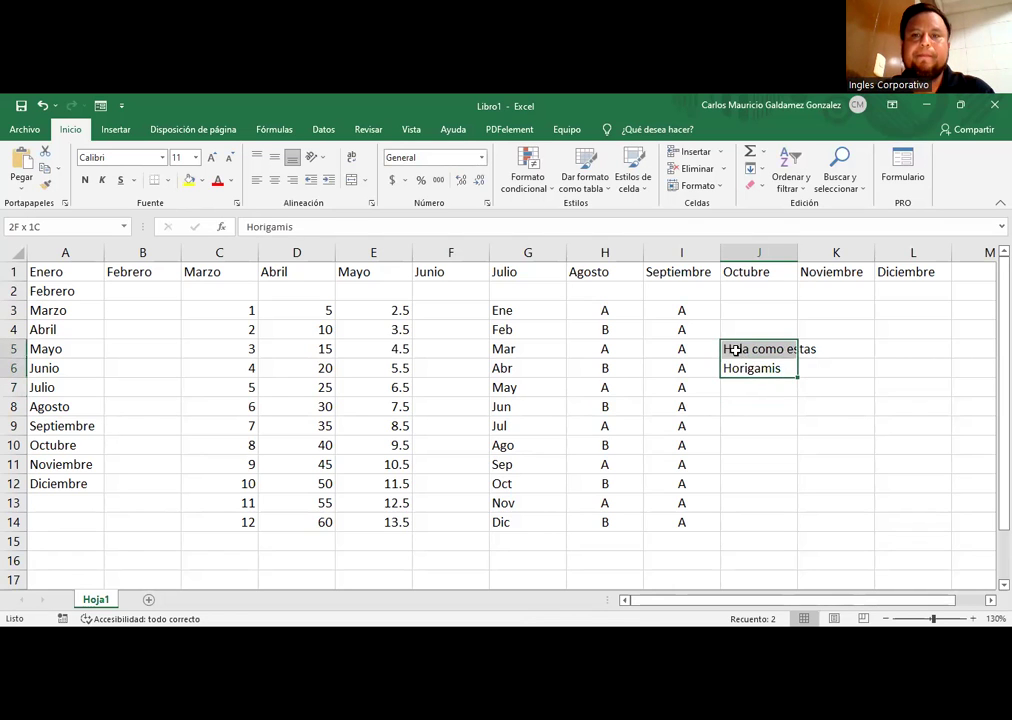
click(364, 437)
drag(61, 273, 82, 426)
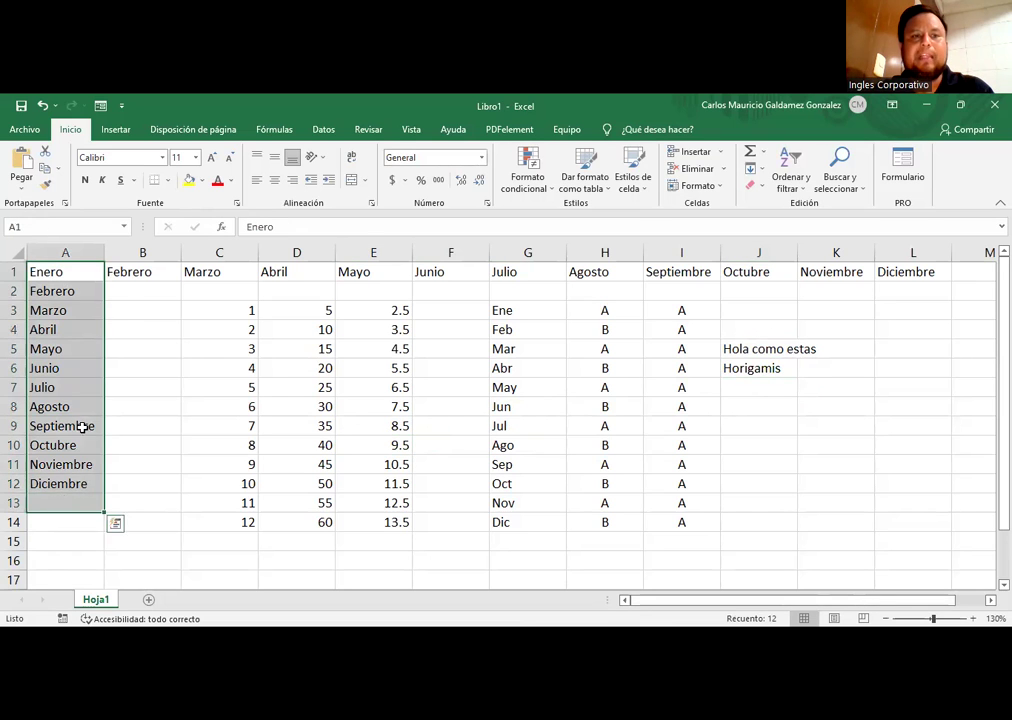
drag(124, 273, 897, 279)
drag(63, 277, 900, 278)
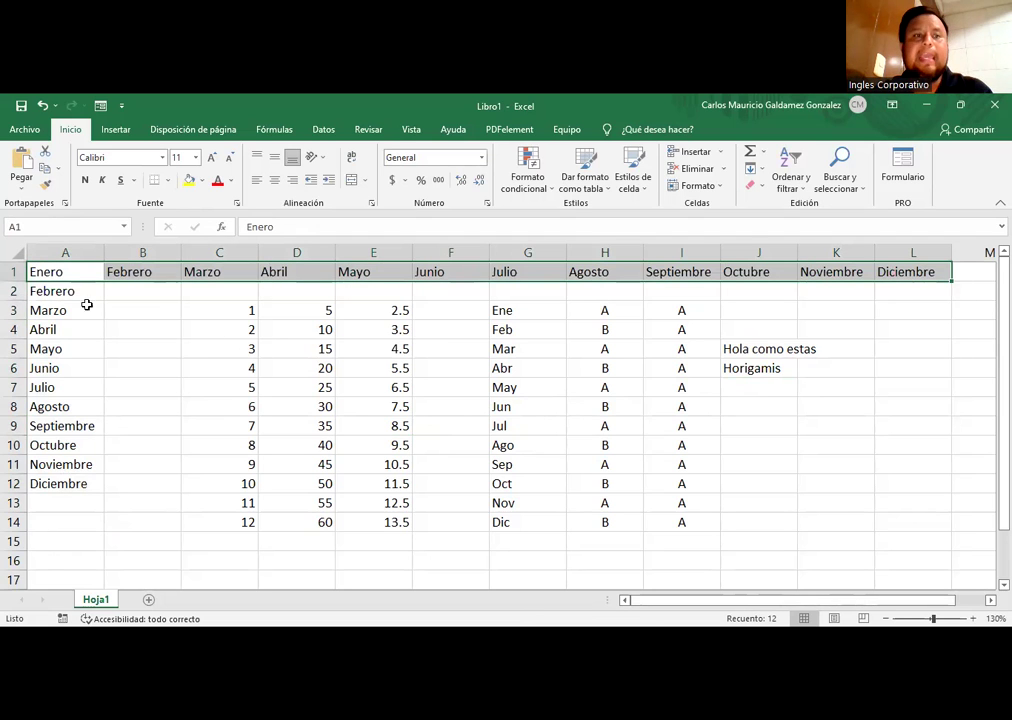
drag(45, 276, 60, 484)
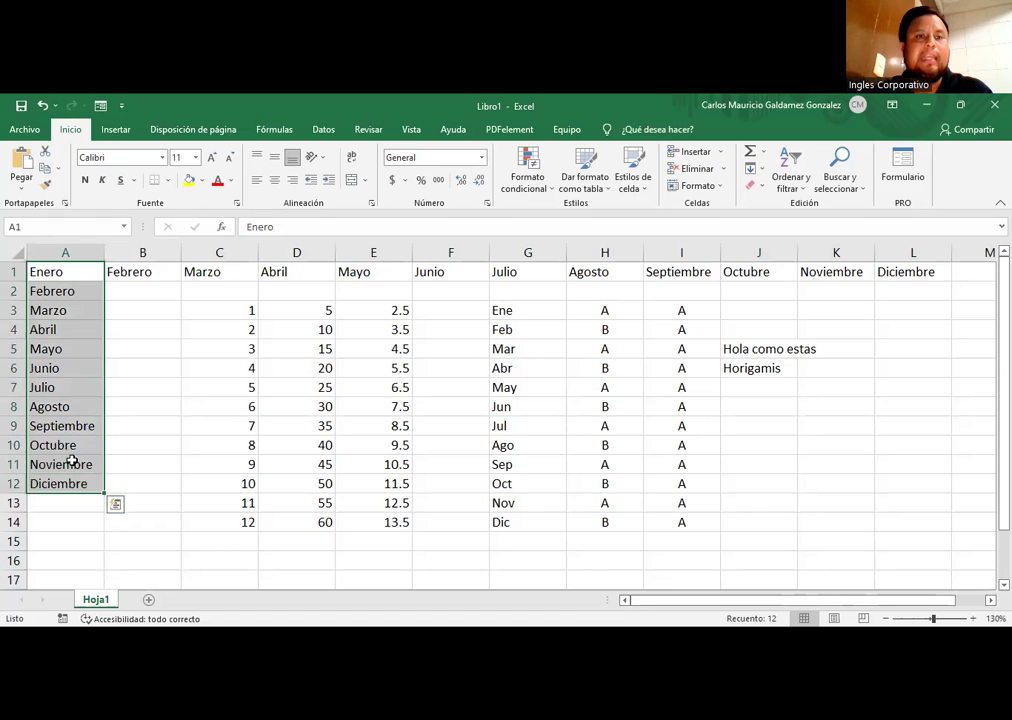
Step: Check the sums of C3:C14 and D3:D14 (390), then add the new sheet Hoja2
drag(215, 308, 218, 534)
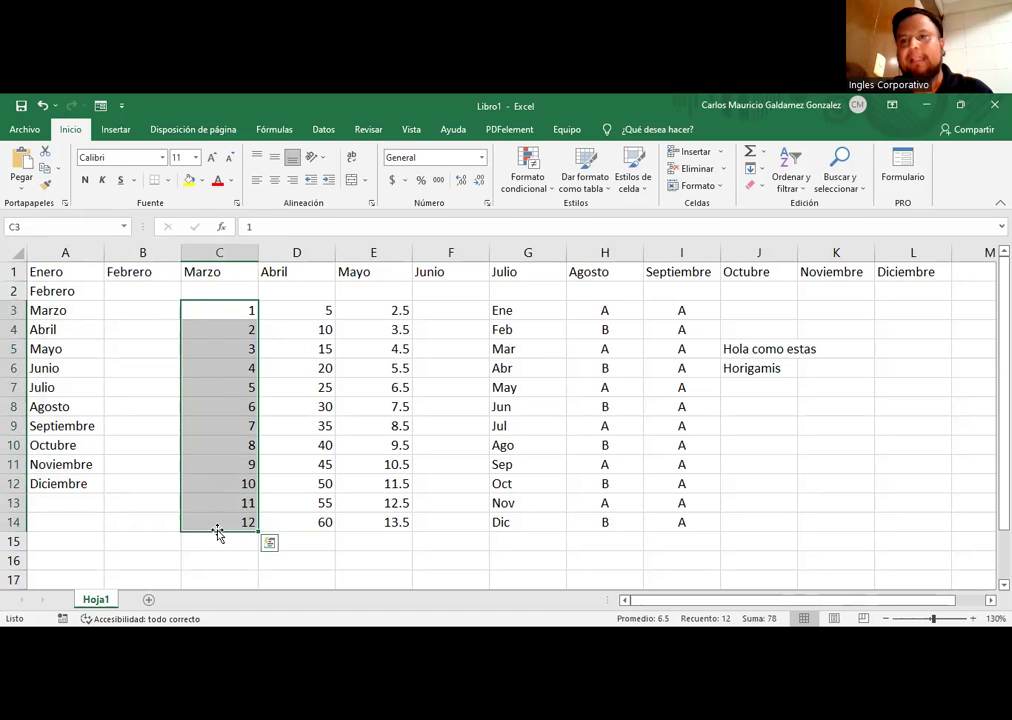
drag(291, 309, 307, 531)
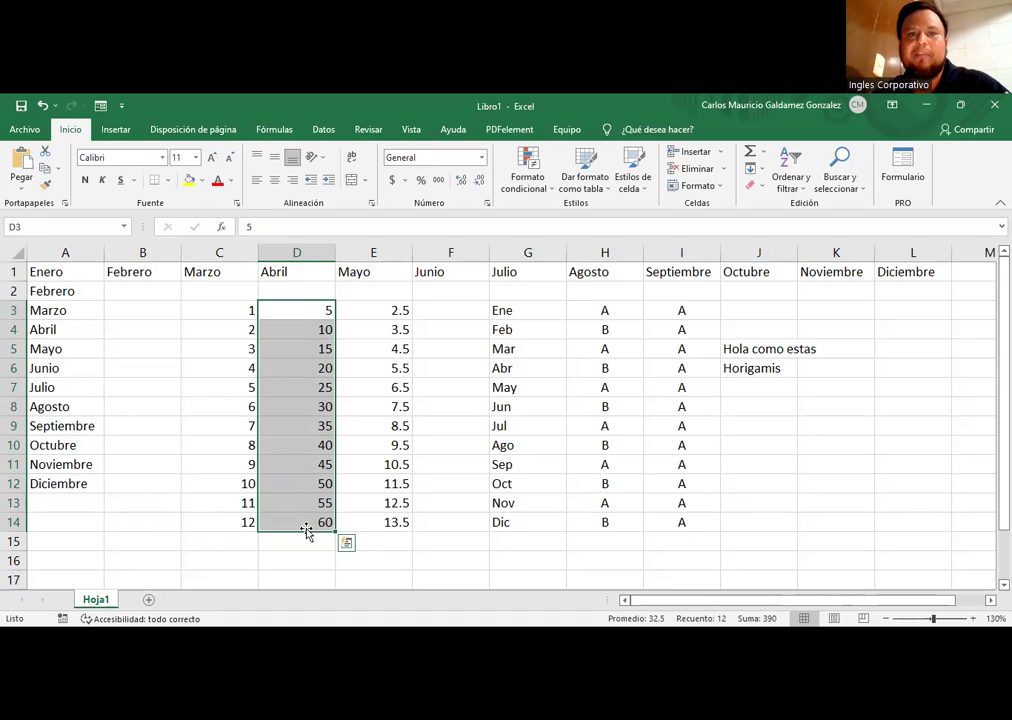
click(149, 601)
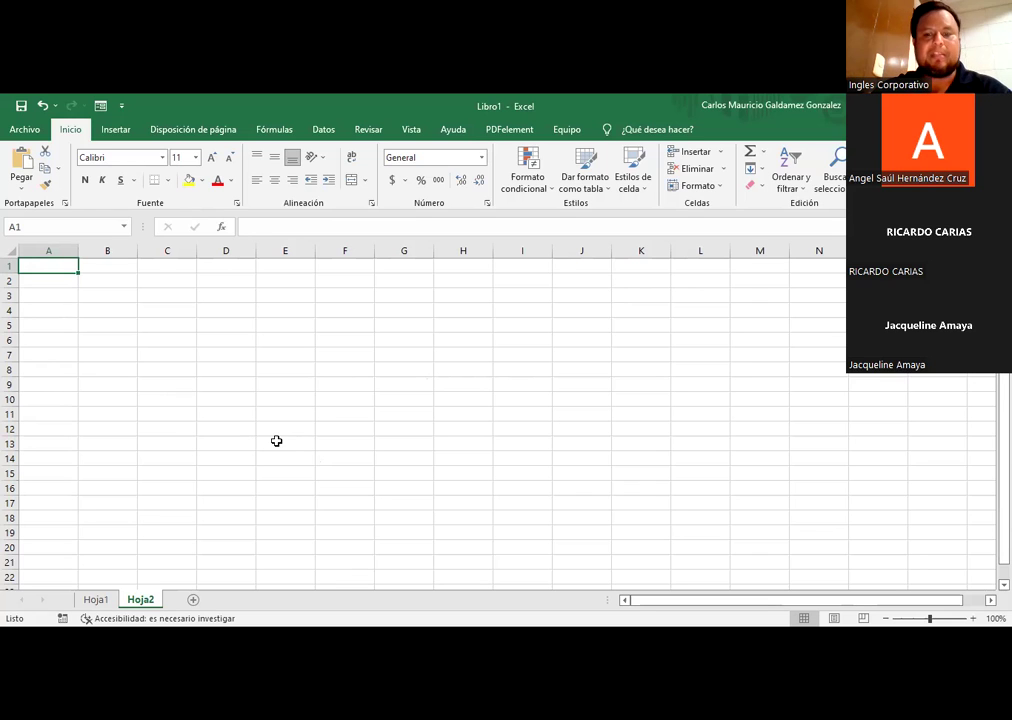
Step: Enter the title 'Planilla de Pagos' in cell A1
text(Planilla de Pago)
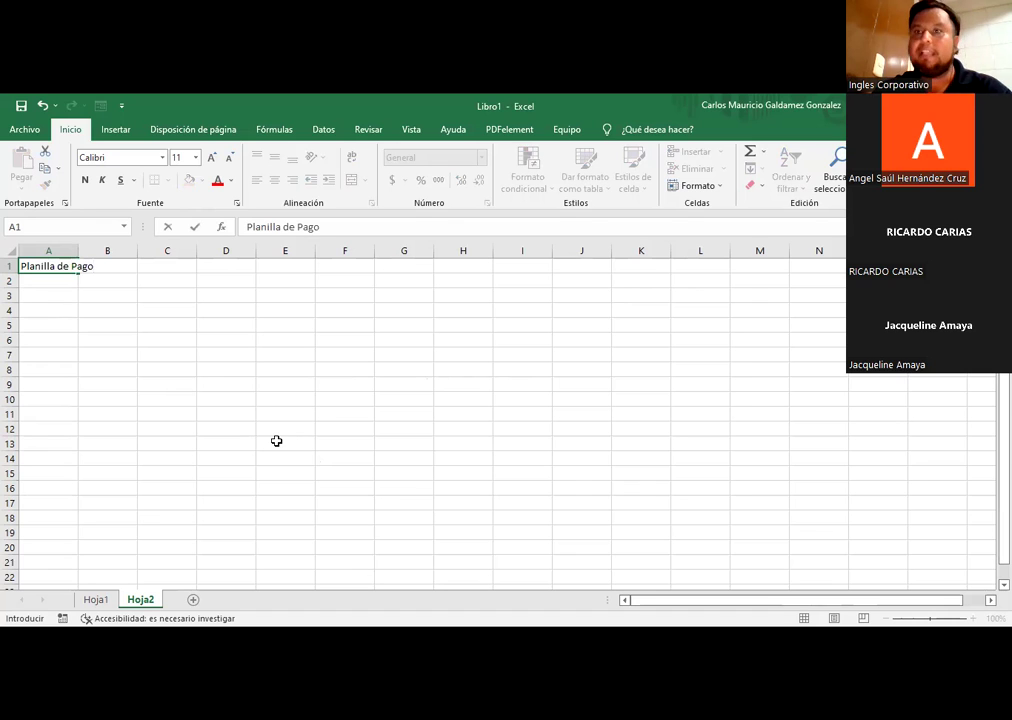
text(s)
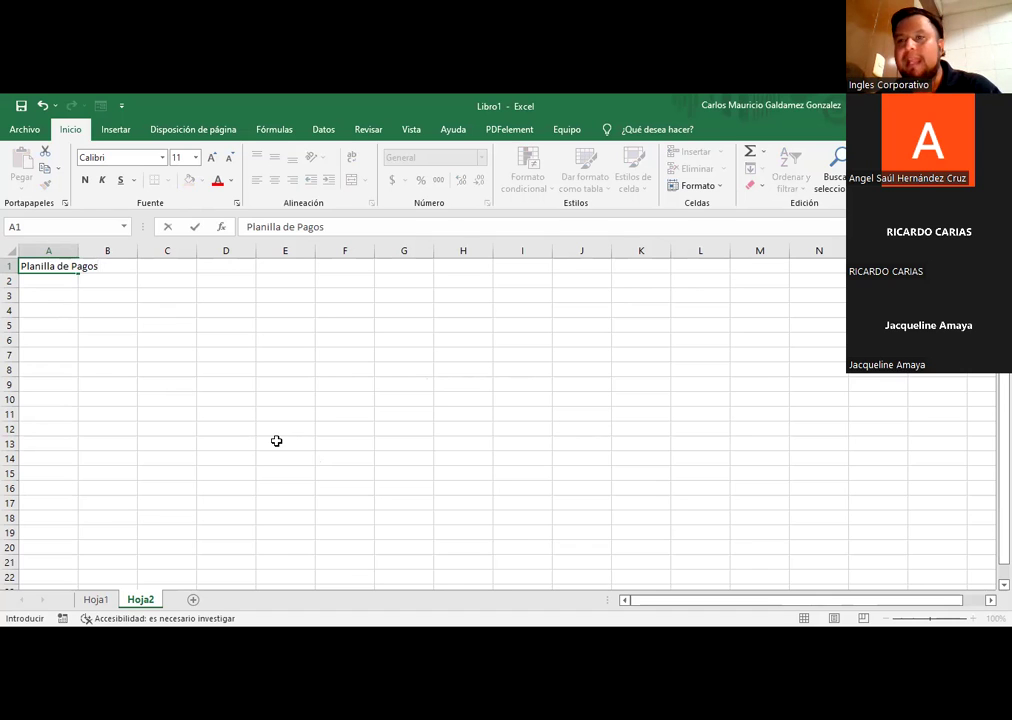
key(Return)
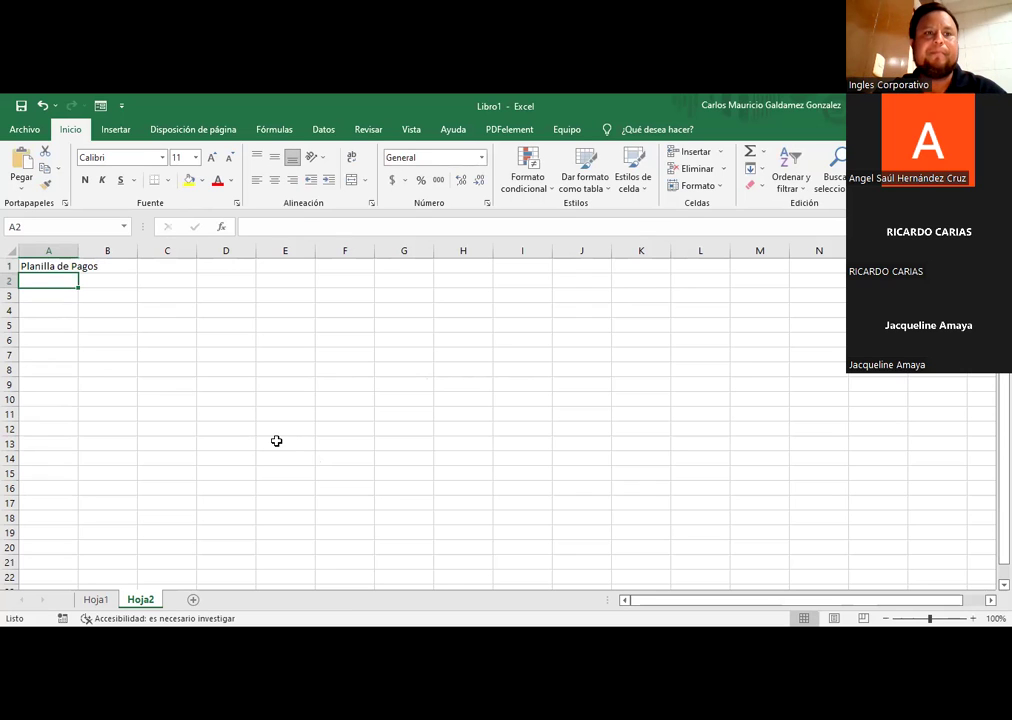
key(Up)
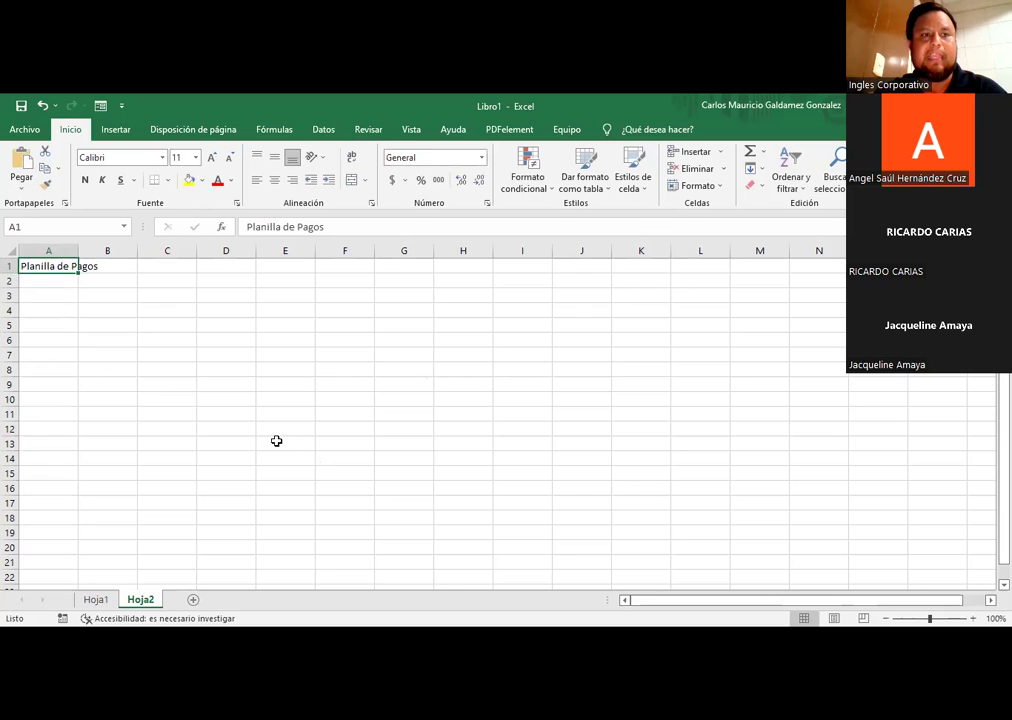
Step: Type the headers #, Código, Nombre and Apellidos across A4:D4
key(Down)
key(Down)
key(Down)
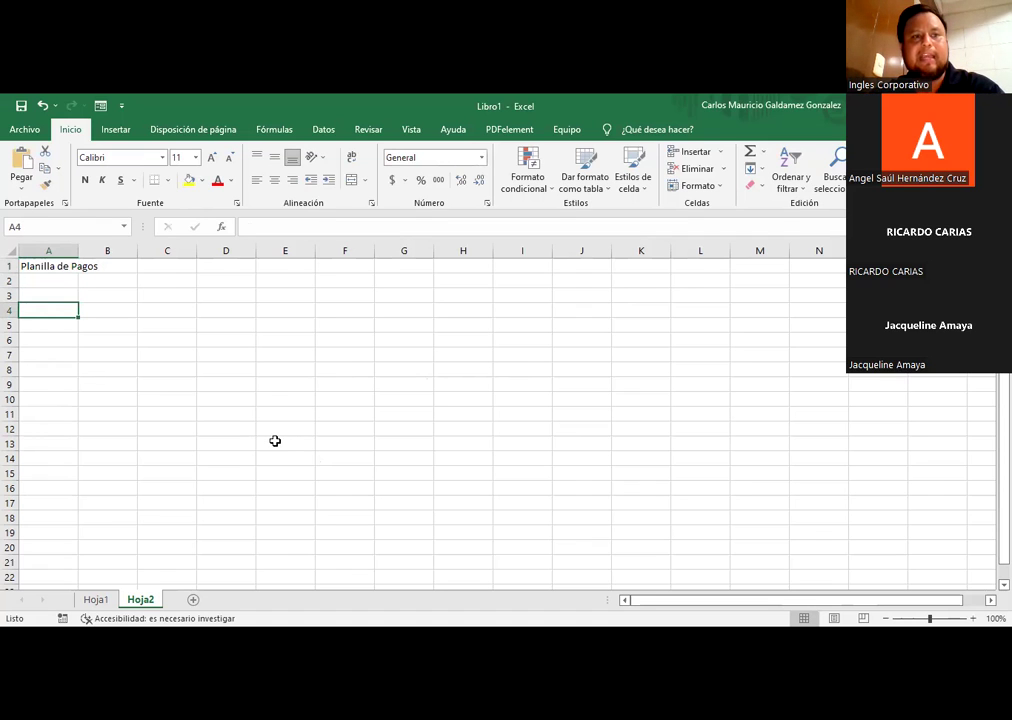
text(#)
key(Tab)
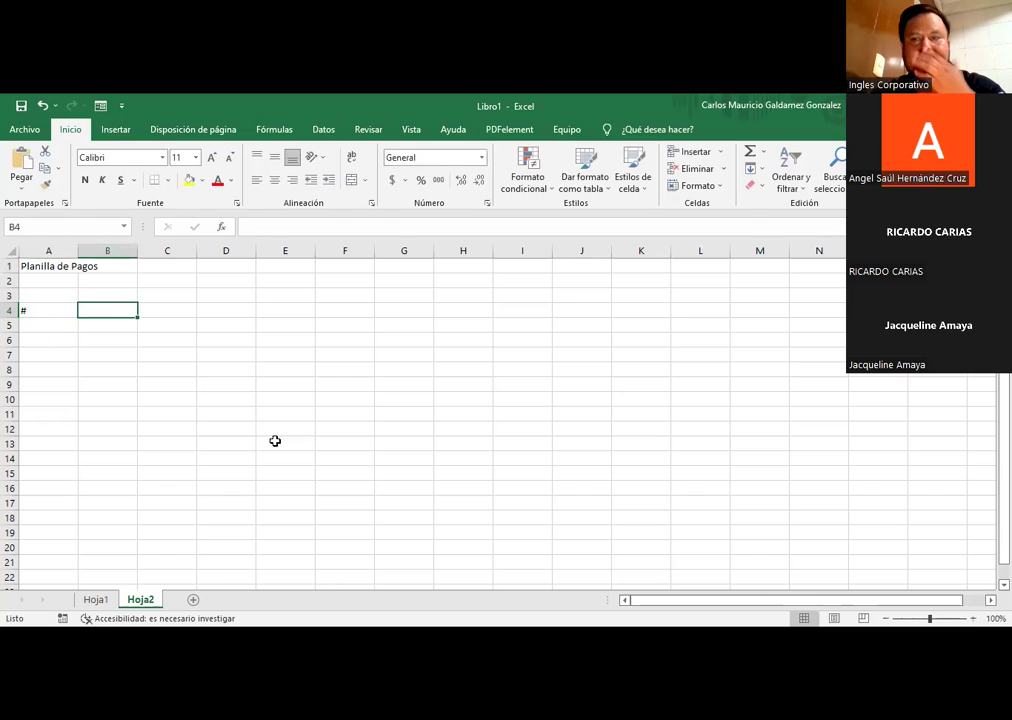
text(Codigo)
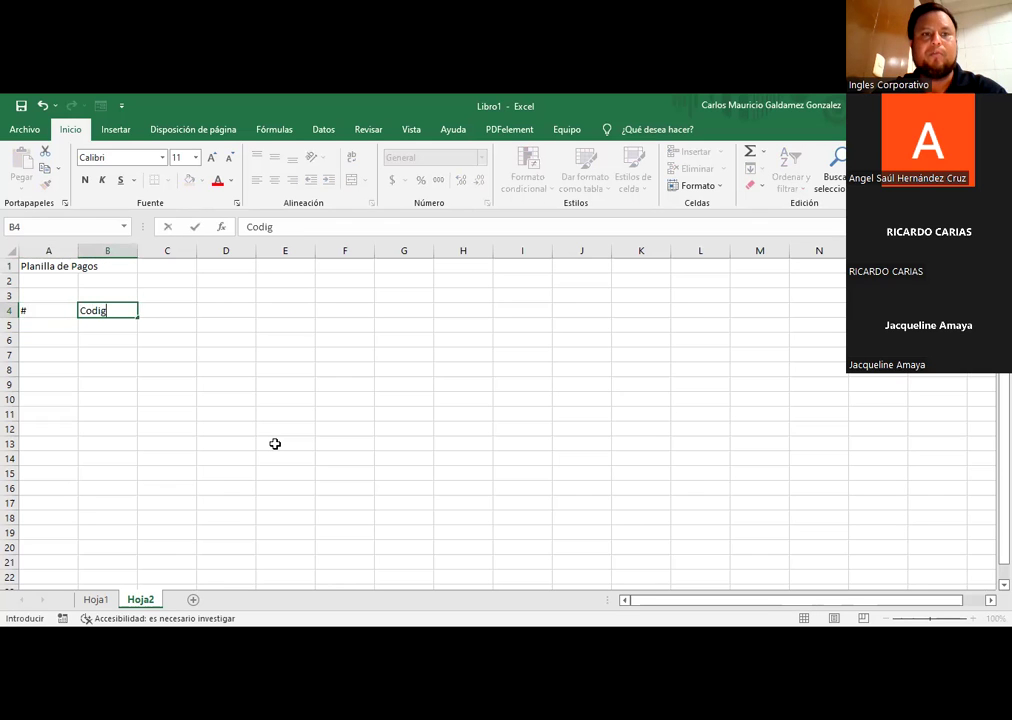
key(BackSpace)
key(BackSpace)
key(BackSpace)
key(BackSpace)
key(BackSpace)
text(ódigo)
key(Tab)
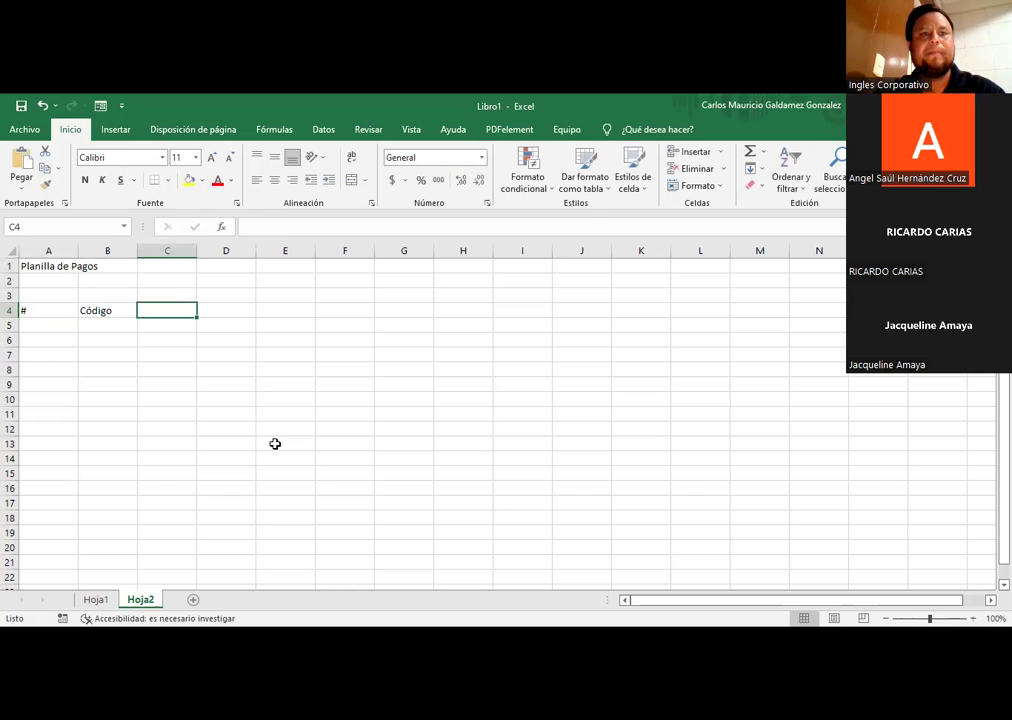
text(Nombre)
key(Tab)
text(Apellidos)
key(Tab)
Step: Add trial headers Sueldo, ISSS and AFP in E4:G4 and auto-fit column A
text(Sueldo)
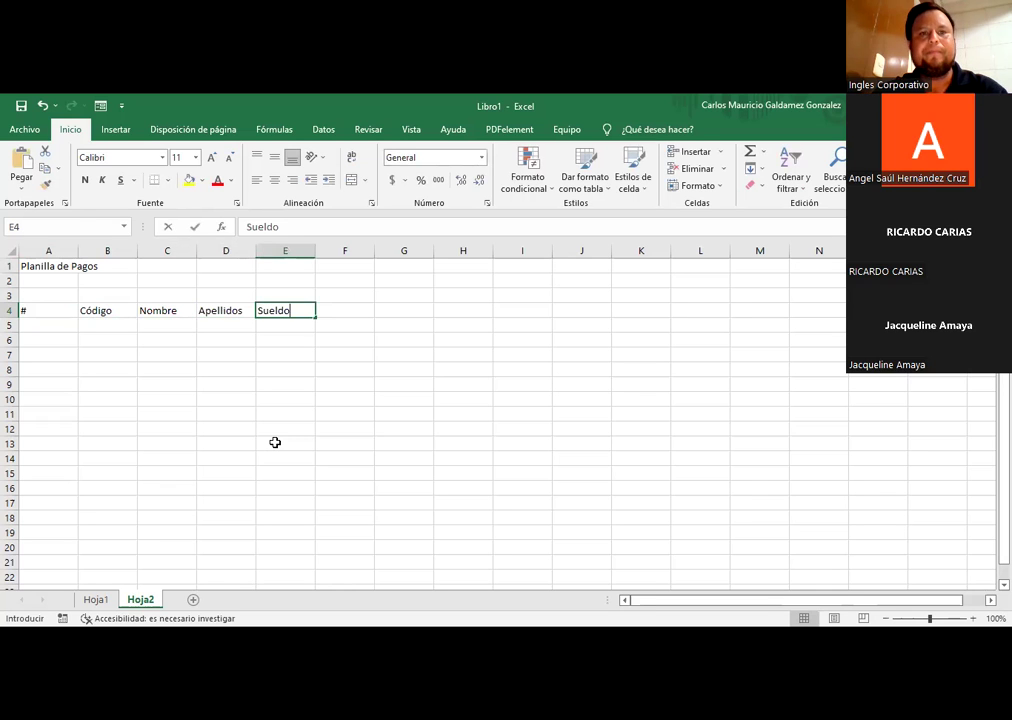
click(74, 251)
double_click(78, 251)
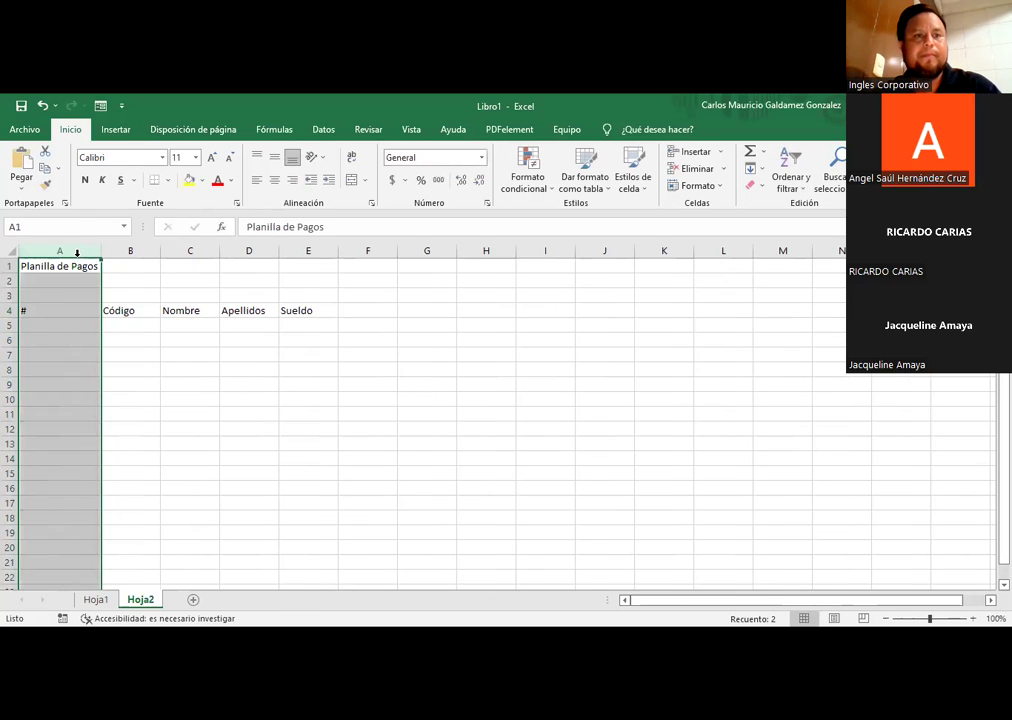
click(132, 314)
click(315, 311)
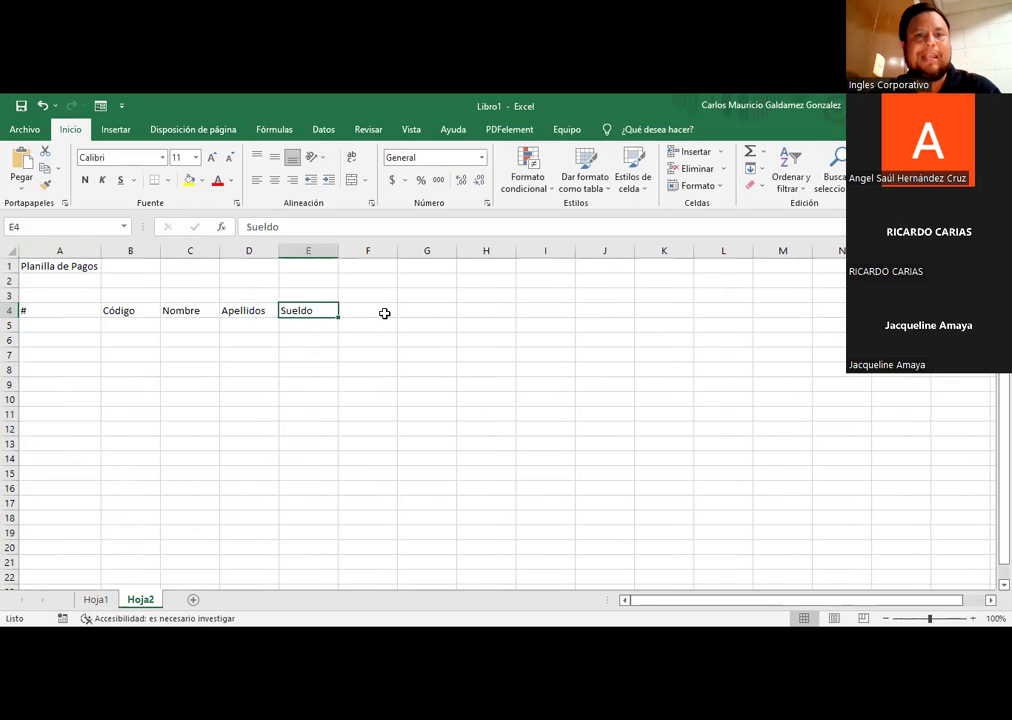
click(384, 314)
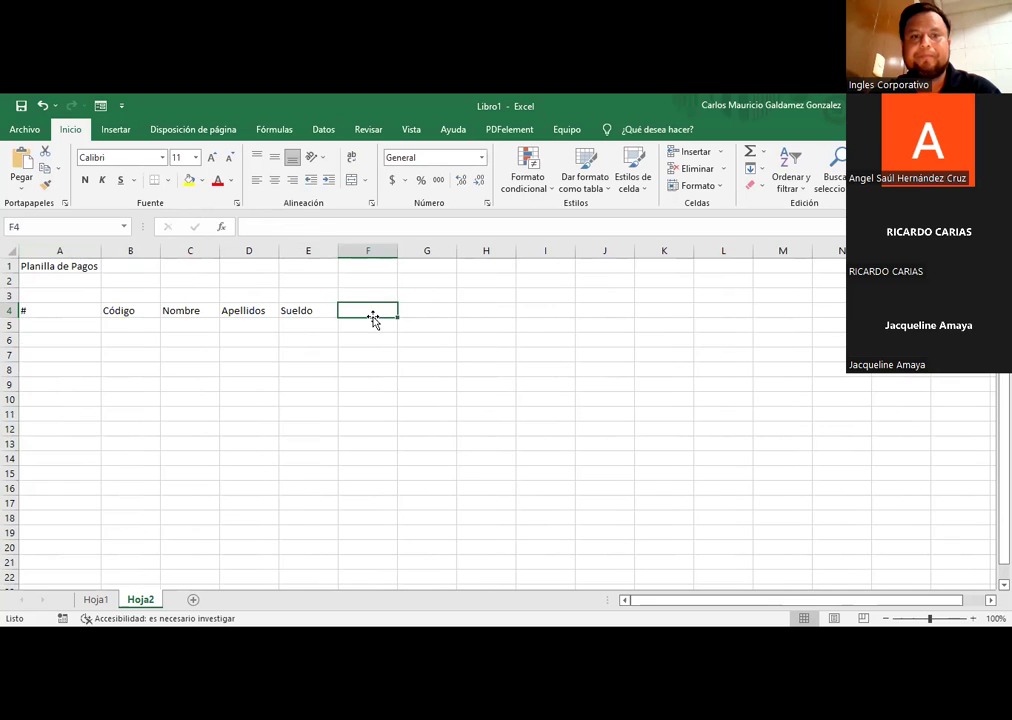
text(ISSS)
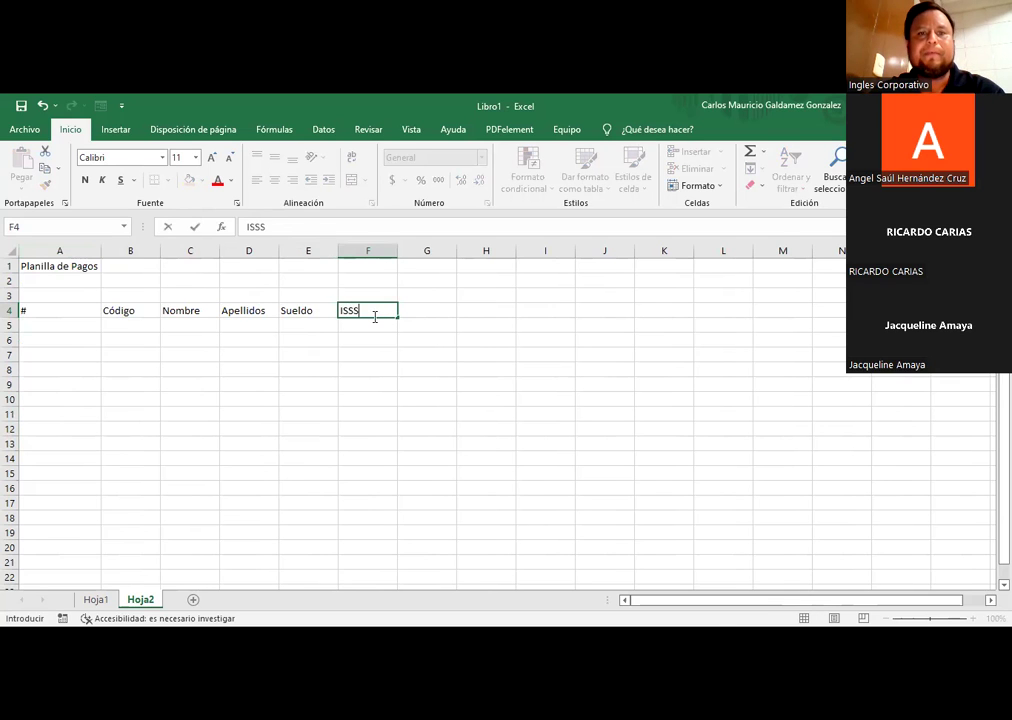
key(Tab)
text(AFP)
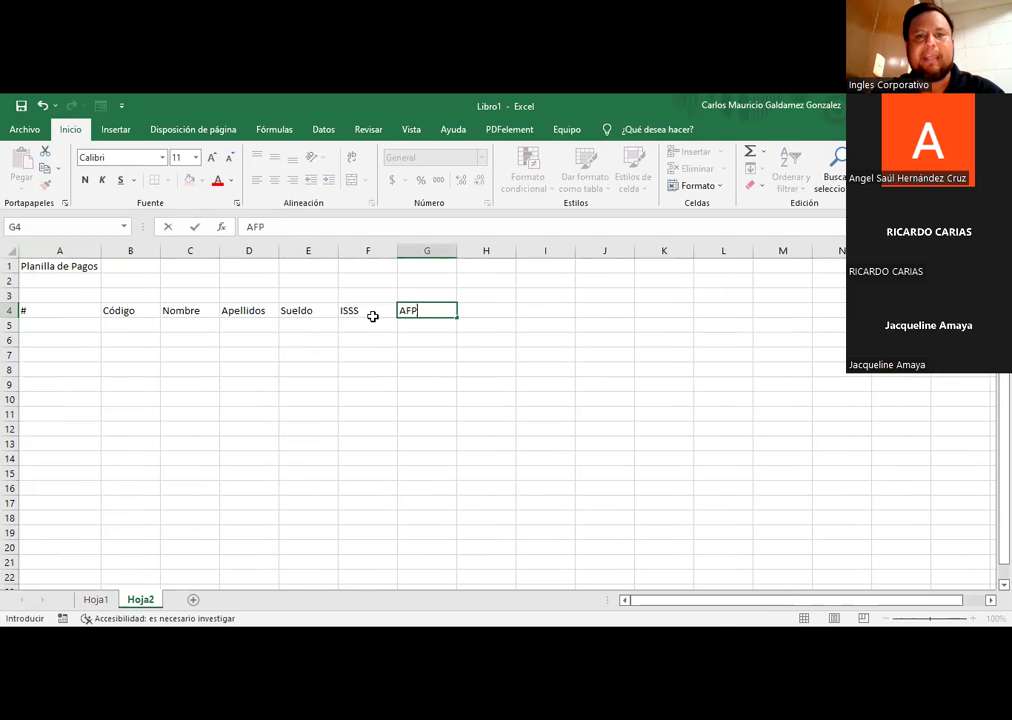
key(Tab)
Step: Clear the Sueldo, ISSS and AFP headers, leaving E4 empty
key(Left)
key(Left)
key(Left)
key(Left)
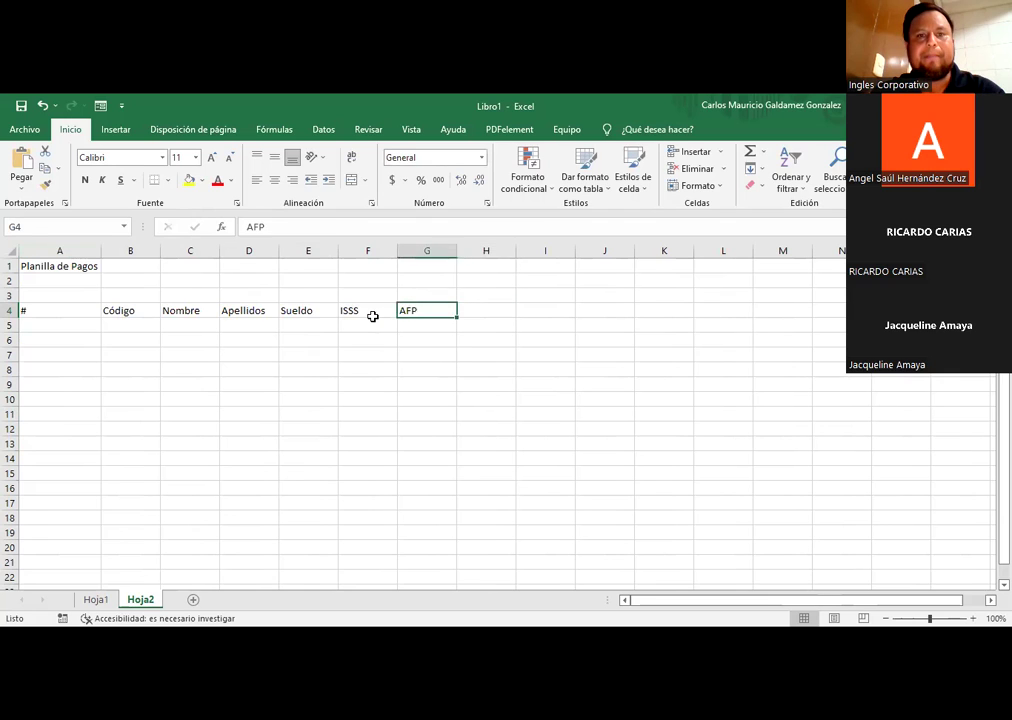
key(Right)
key(Delete)
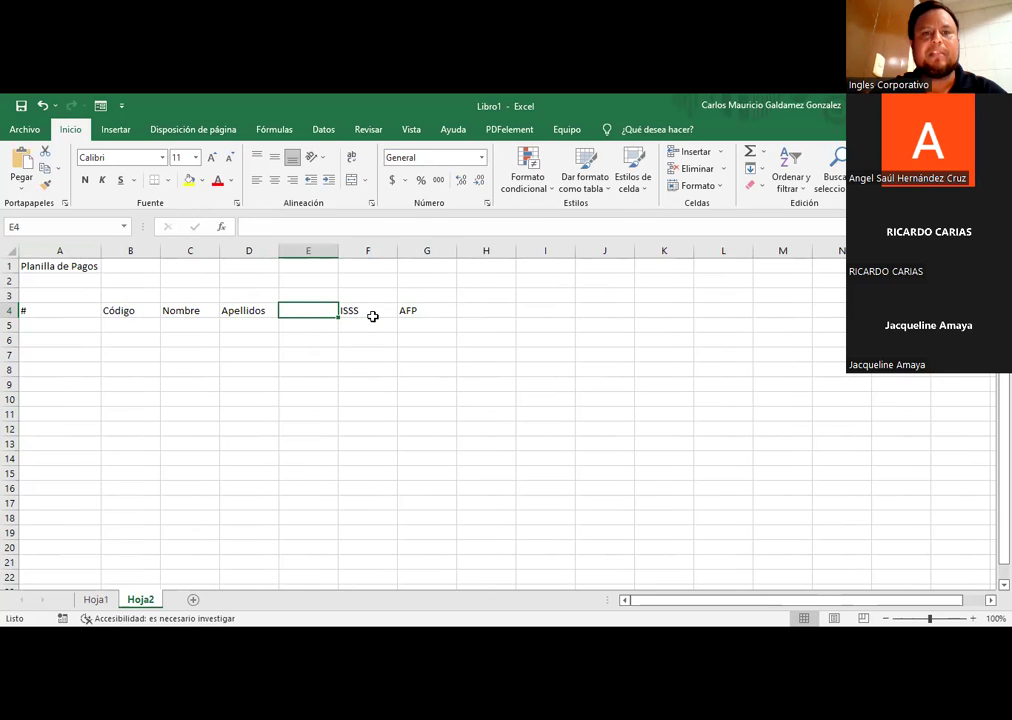
click(372, 316)
key(shift+Right)
key(Delete)
key(Left)
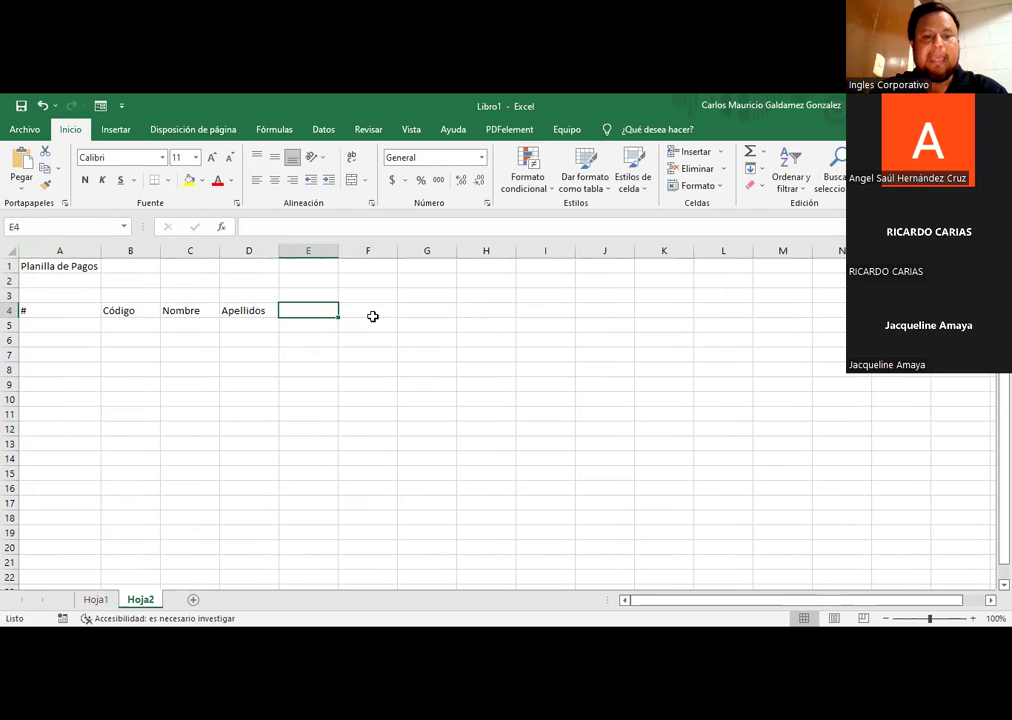
Step: Fill month headers Enero, Febrero, Marzo, Abril into E4:H4 and narrow column A for the # numbers
shift+click(372, 316)
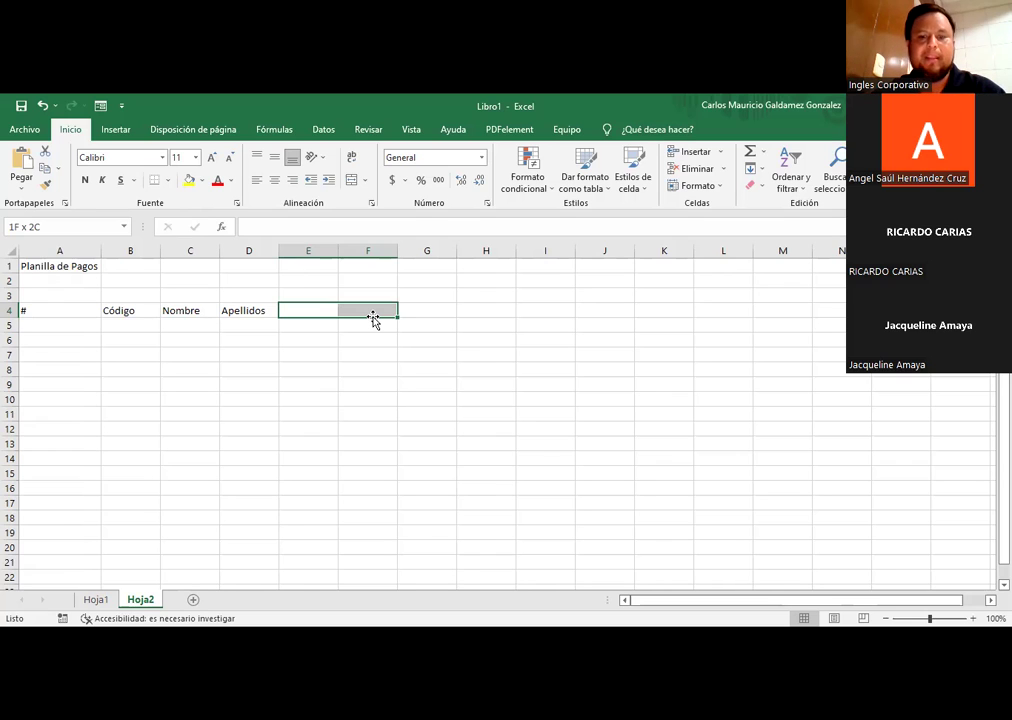
key(Up)
key(Left)
key(Right)
key(Down)
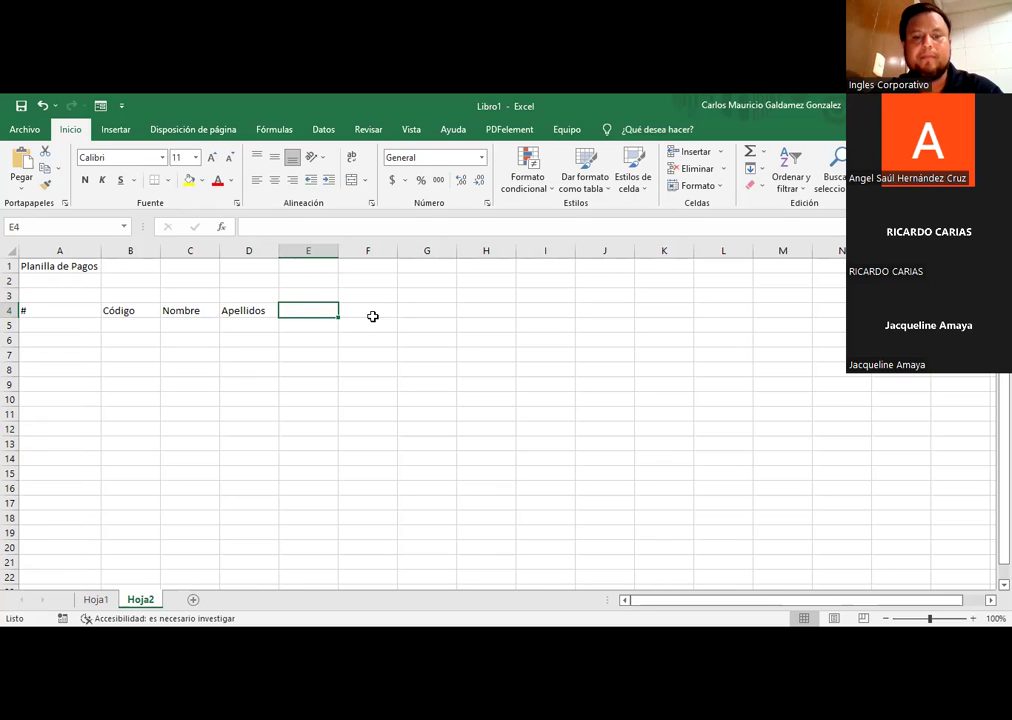
text(Enero)
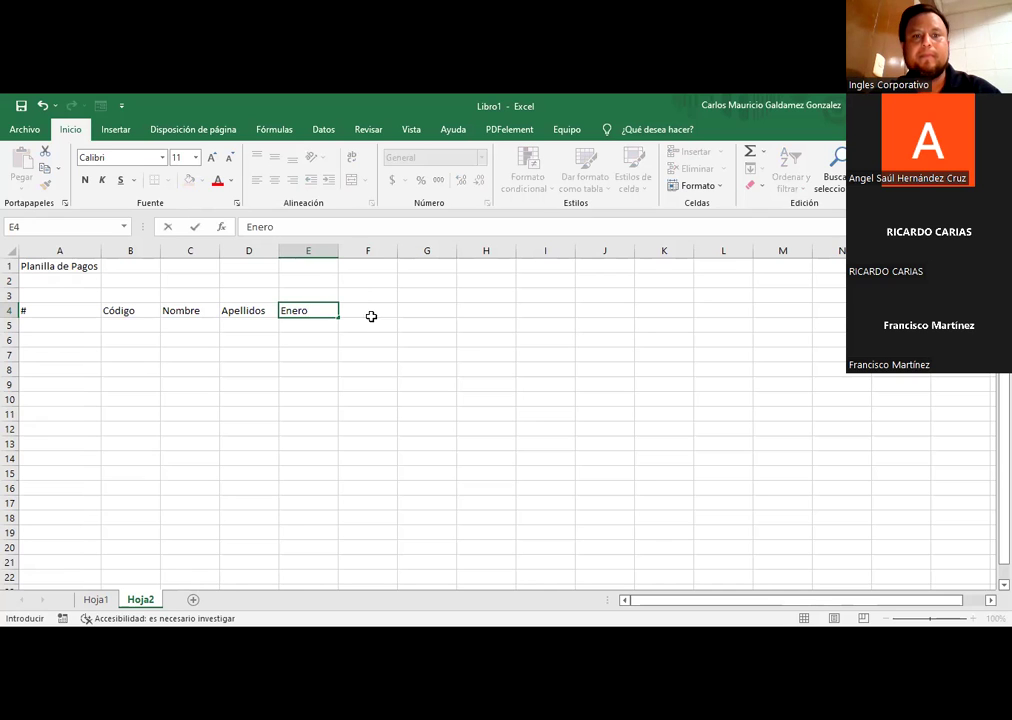
drag(338, 317, 426, 316)
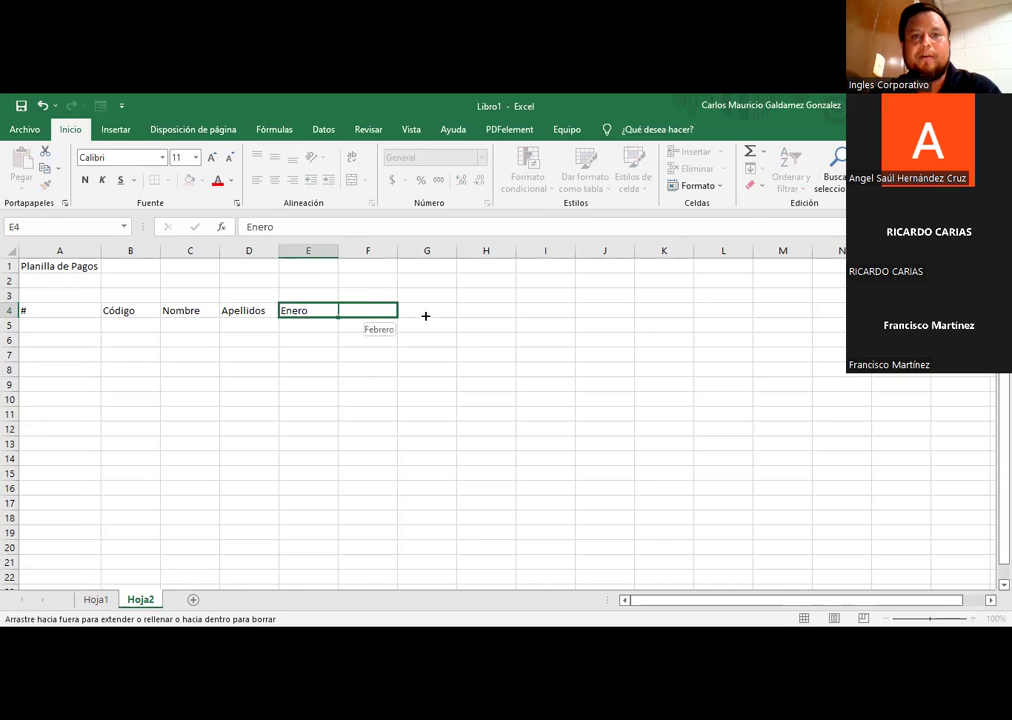
drag(498, 317, 499, 320)
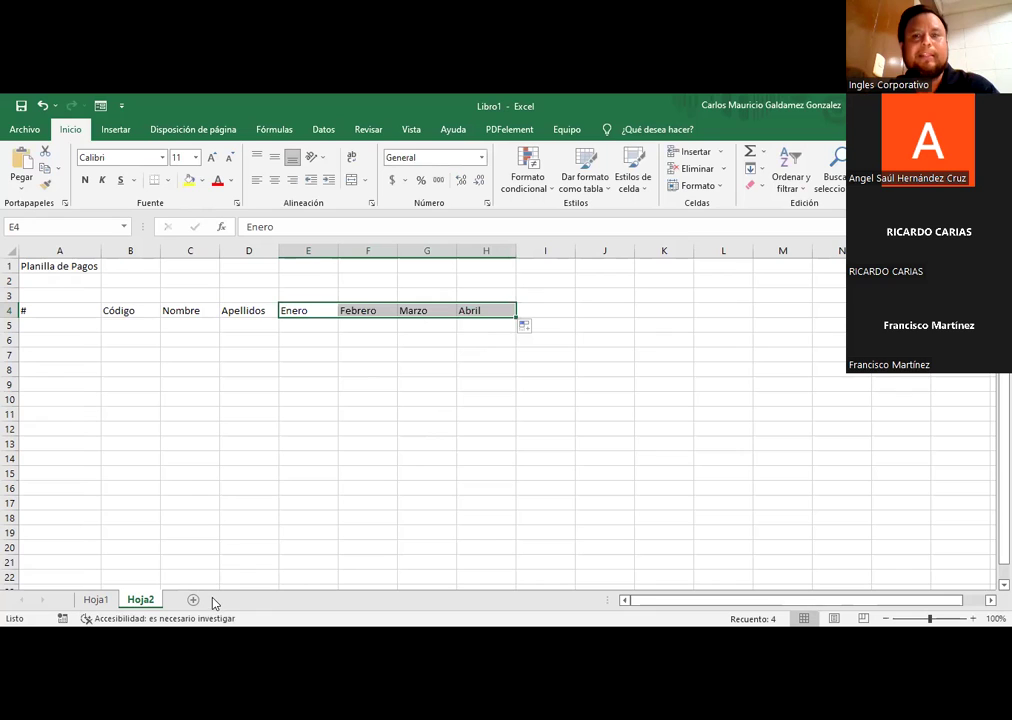
drag(303, 294, 492, 296)
drag(300, 311, 498, 313)
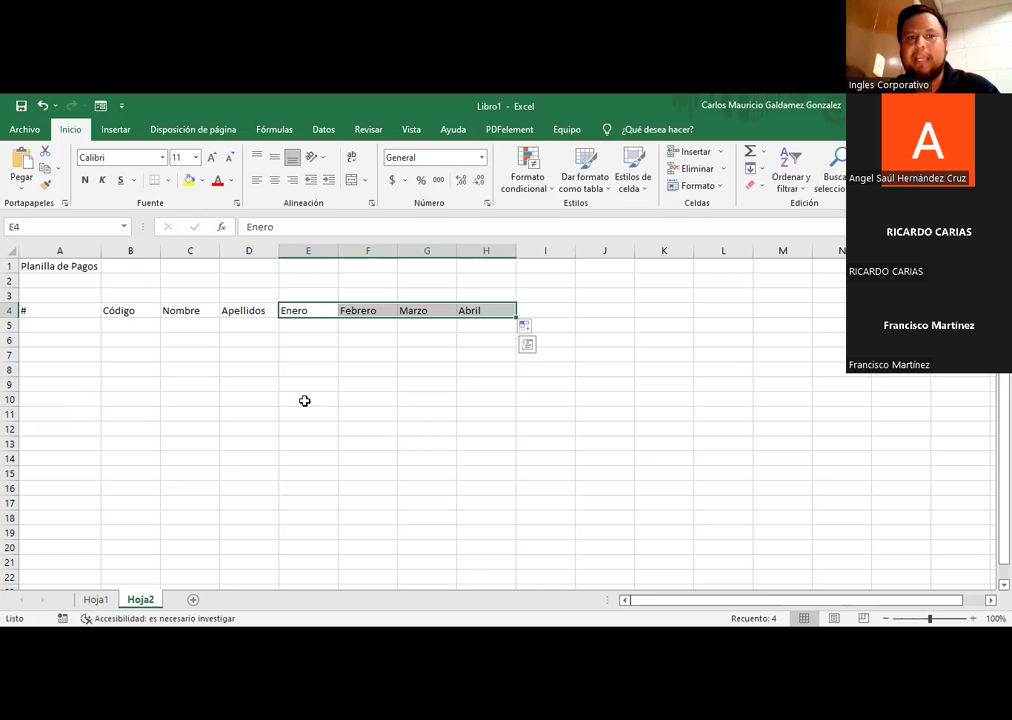
drag(101, 252, 40, 253)
ctrl+scroll(147, 395, up, 3)
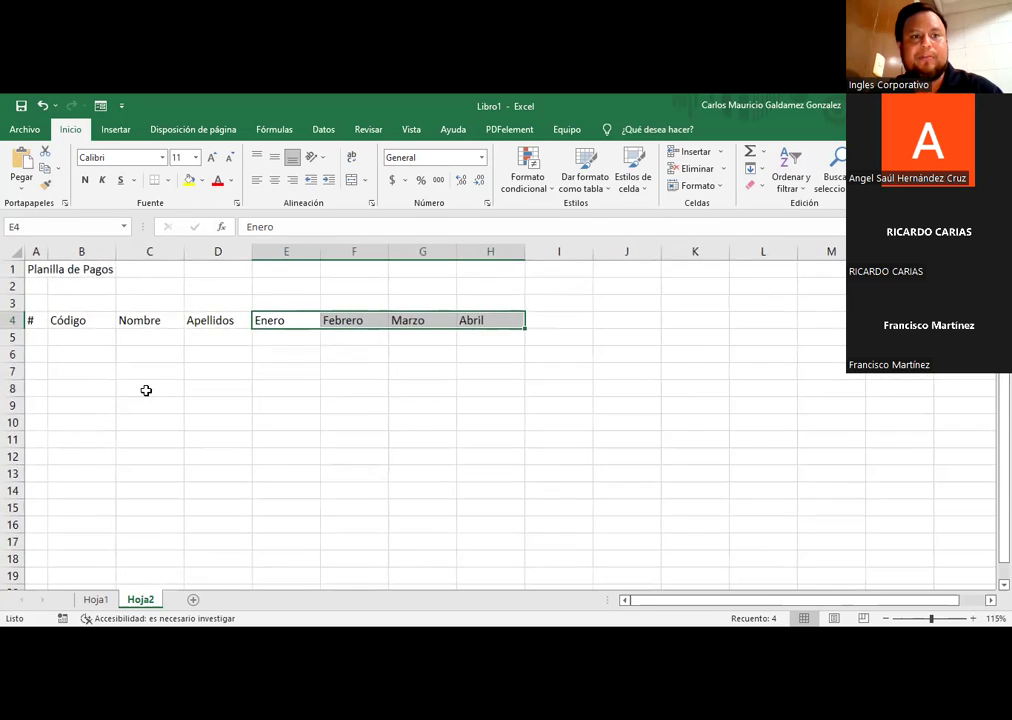
Step: Number the rows 1 to 10 in A5:A14 by filling down from 1 and 2
click(32, 348)
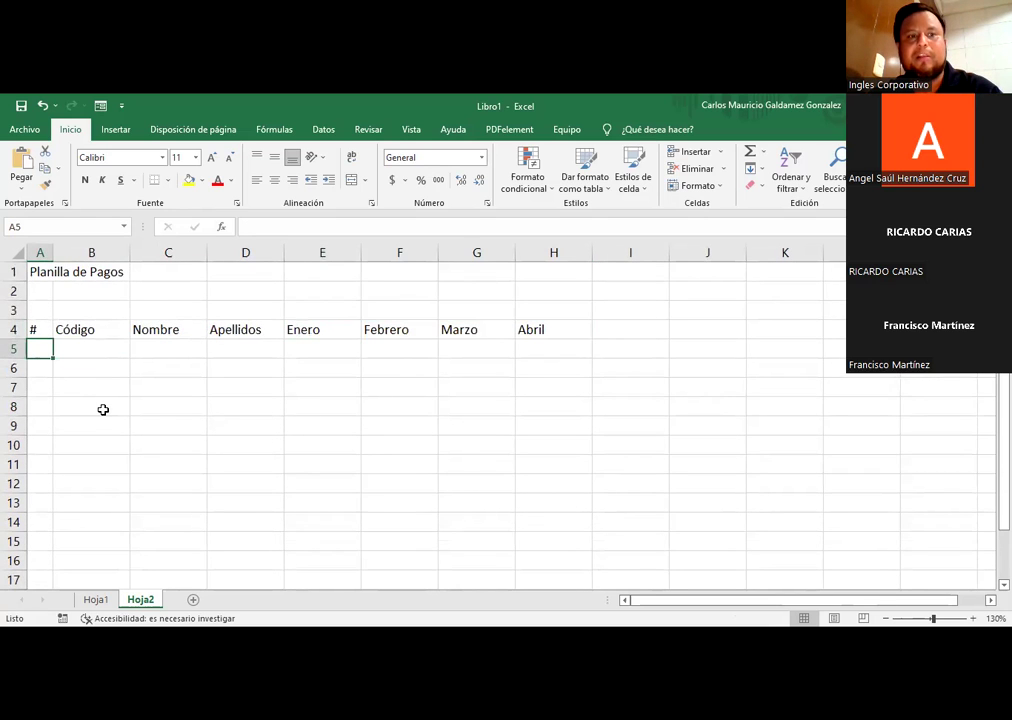
text(1)
key(Return)
text(2)
key(Up)
key(shift+Down)
drag(51, 381, 50, 406)
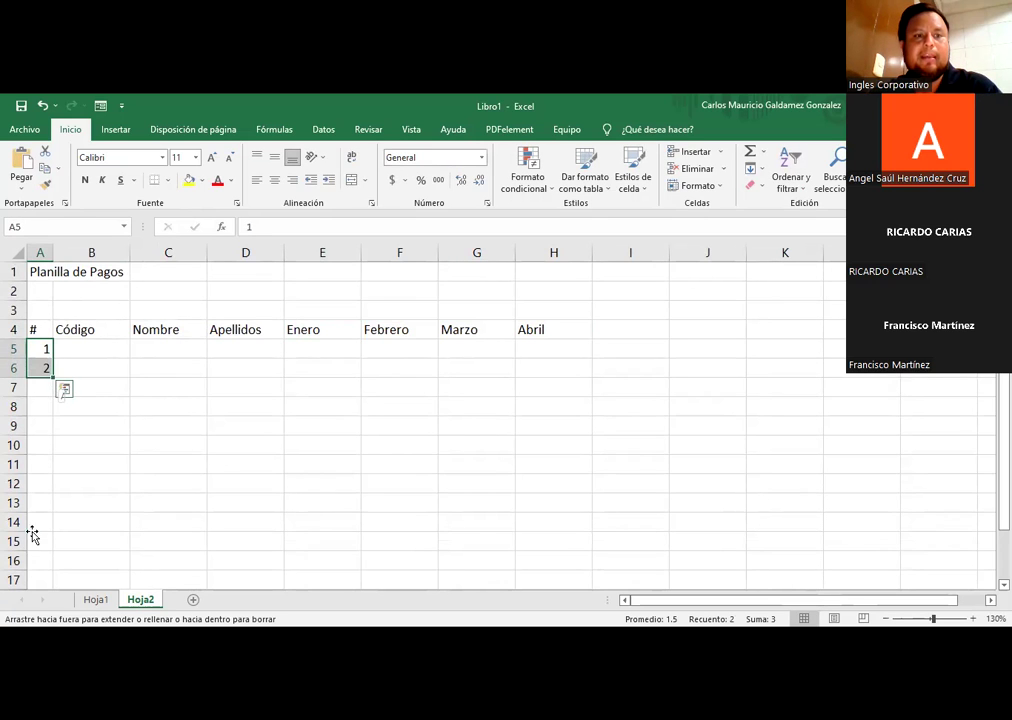
drag(32, 536, 33, 528)
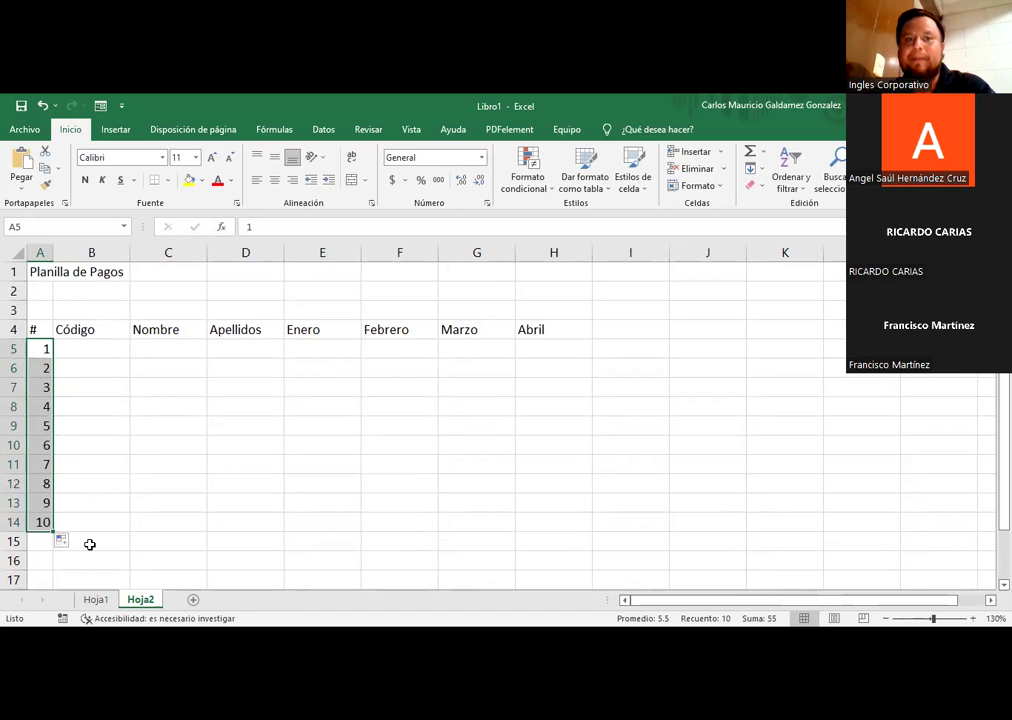
Step: Auto-fit column B and make the row 4 headers centred and bold
double_click(129, 252)
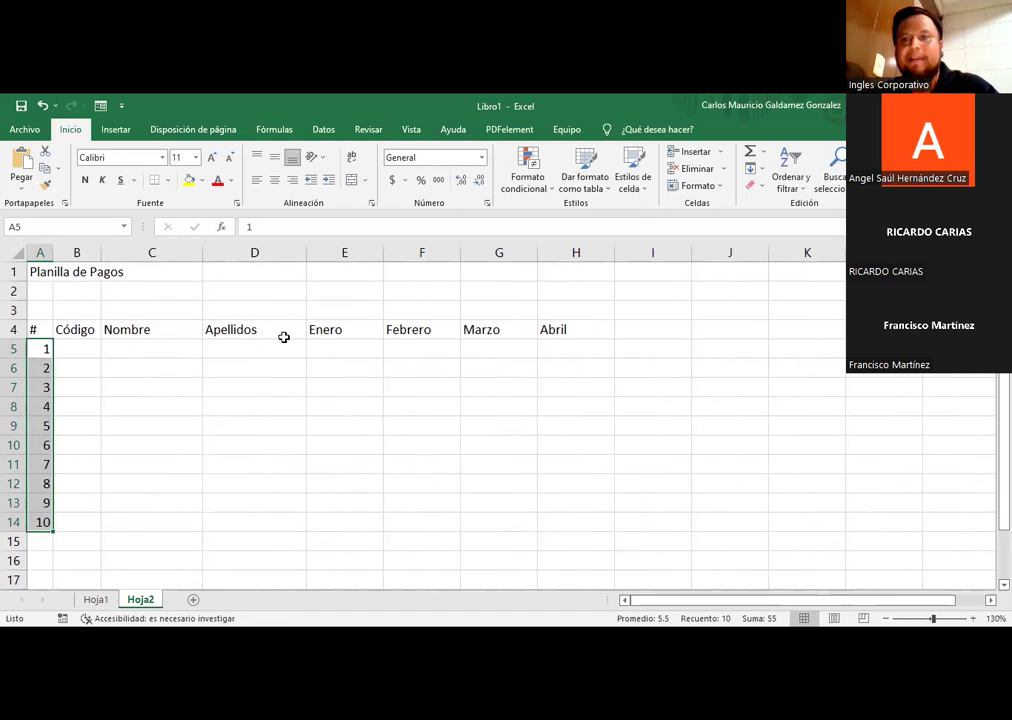
drag(335, 335, 500, 332)
drag(38, 329, 576, 330)
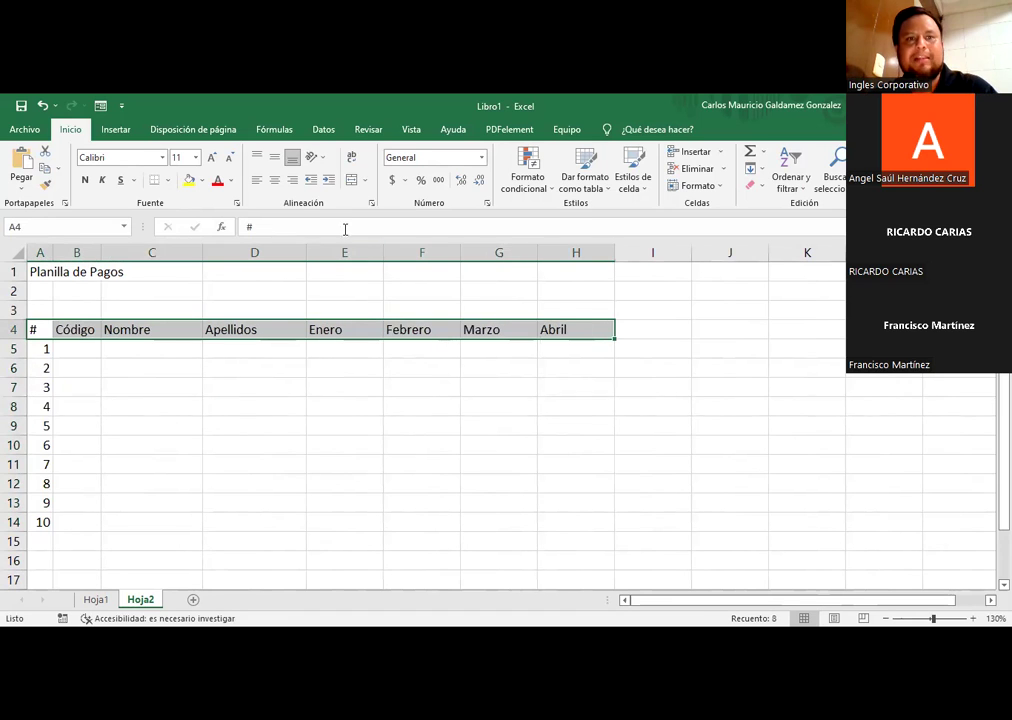
click(274, 180)
click(85, 180)
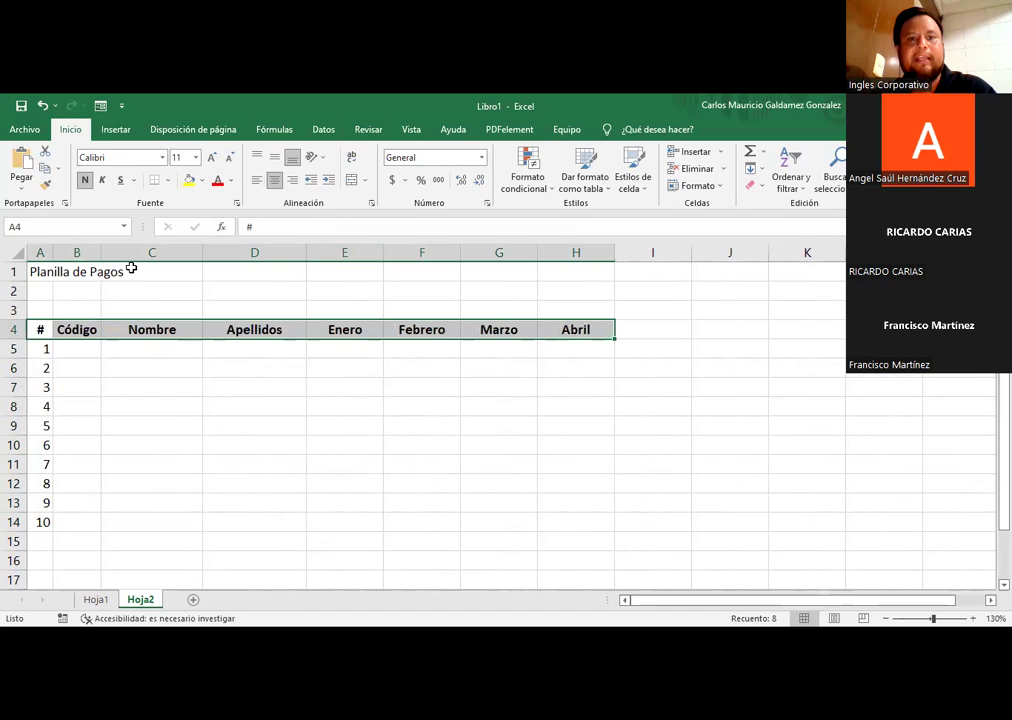
click(416, 346)
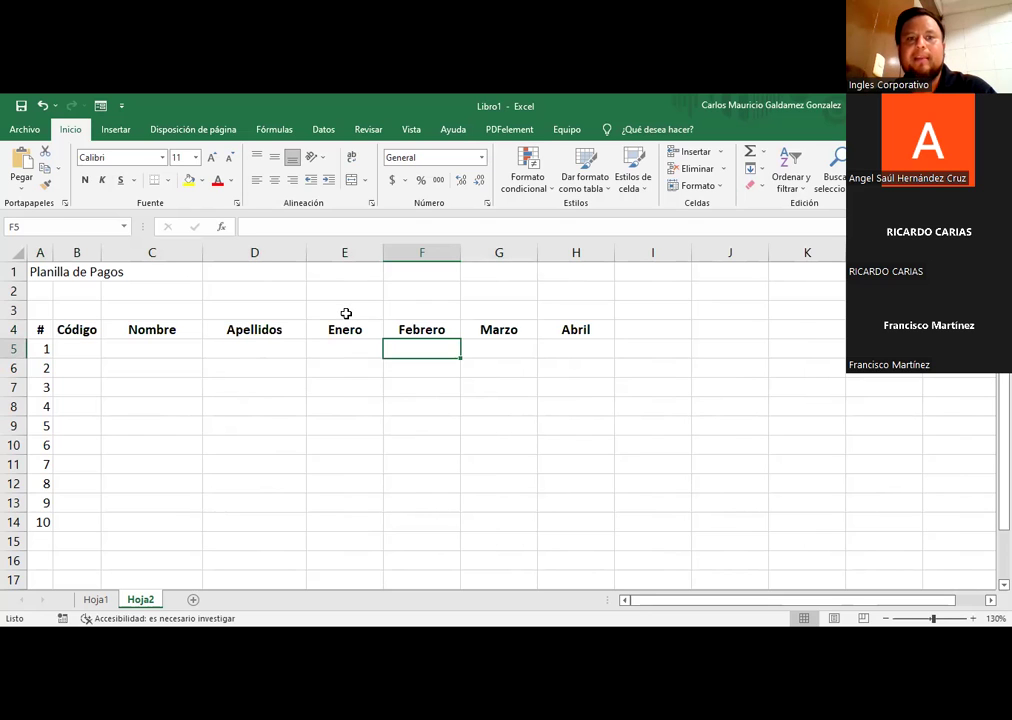
click(346, 314)
Step: Merge E3:H3 and add a bold 'Primer Cuadrimestre' heading over the months
drag(346, 314, 542, 314)
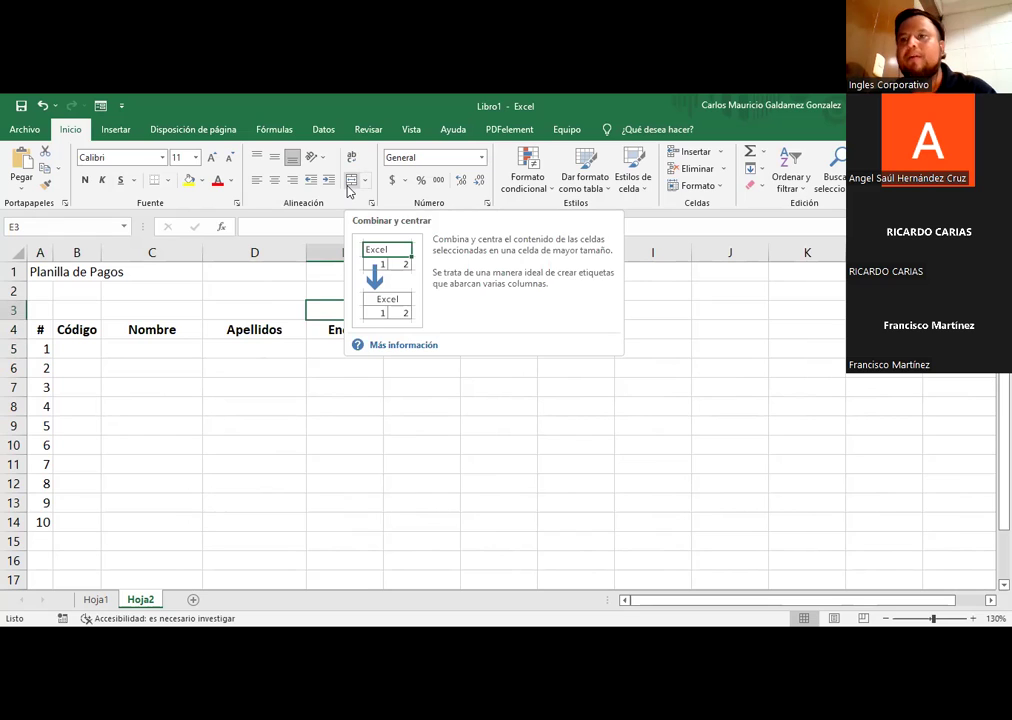
click(350, 182)
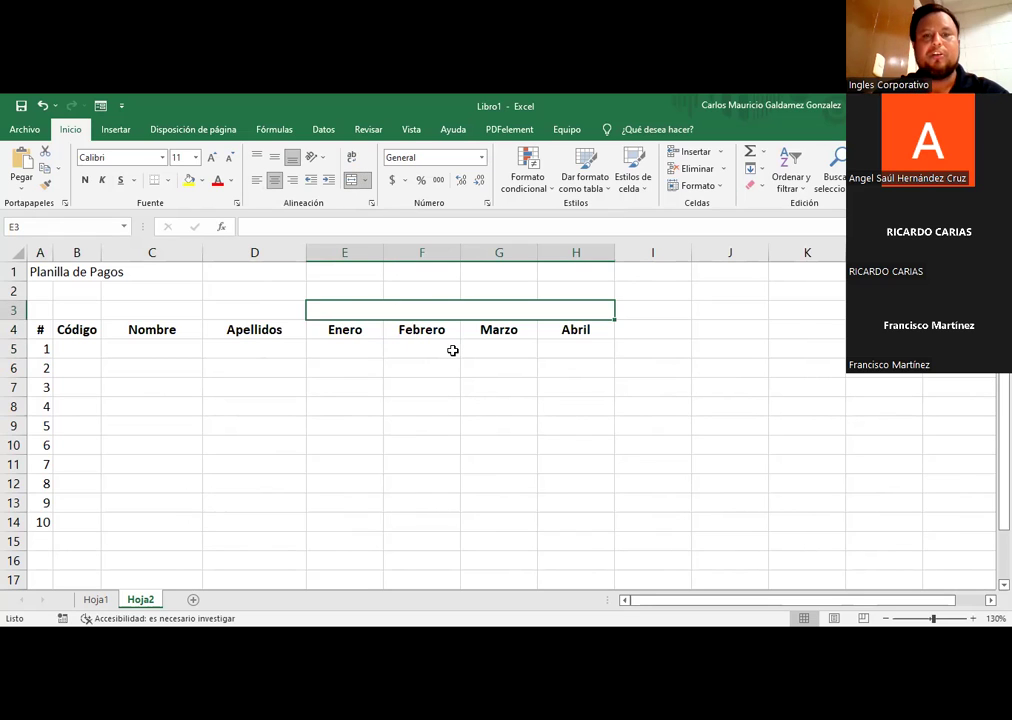
text(Pri)
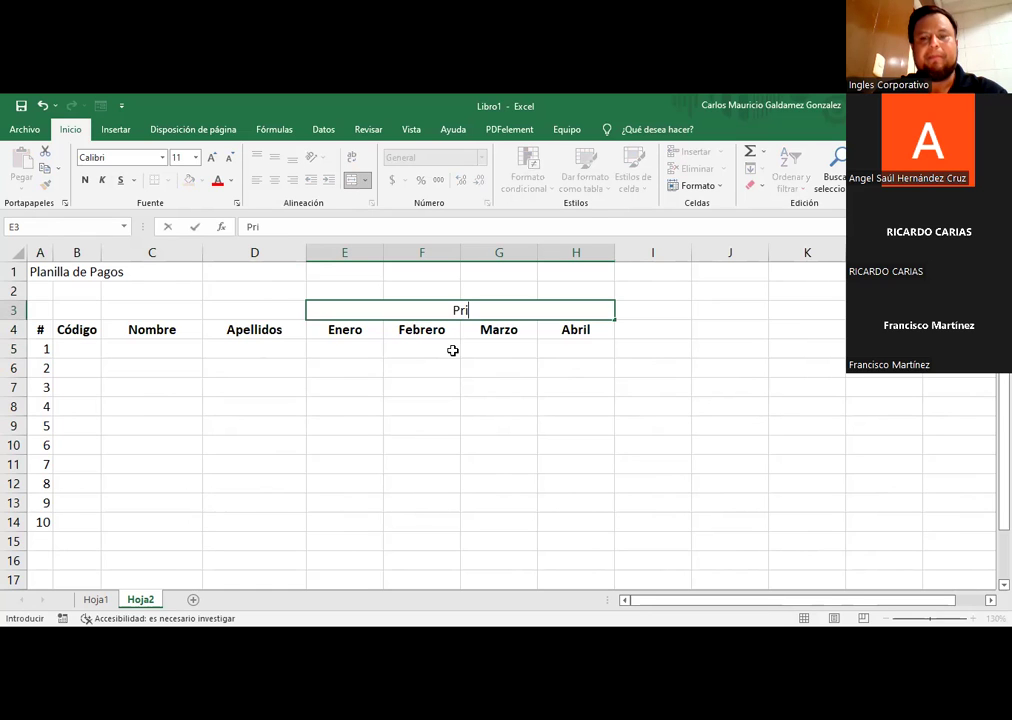
text(mer Cuadri)
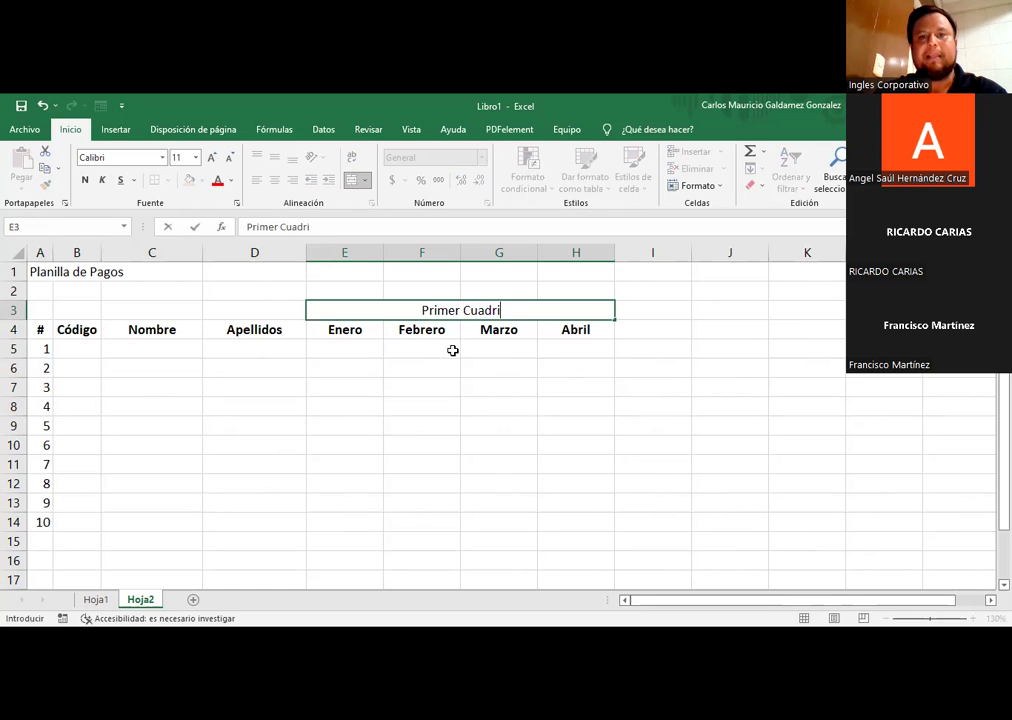
text(mestre)
key(Return)
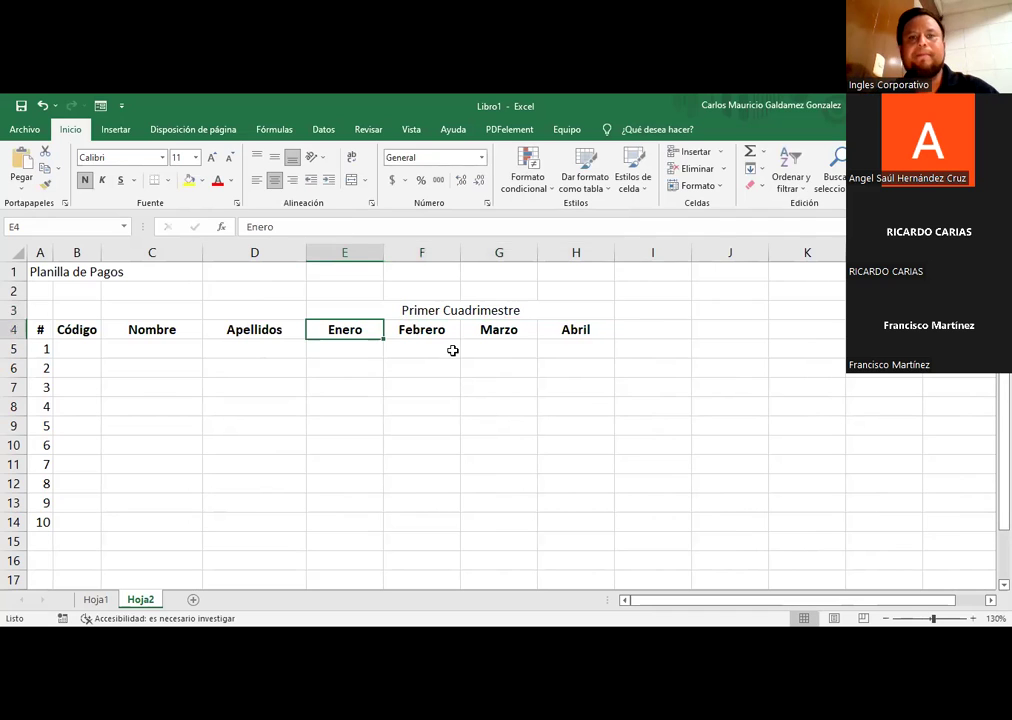
click(430, 311)
key(ctrl+n)
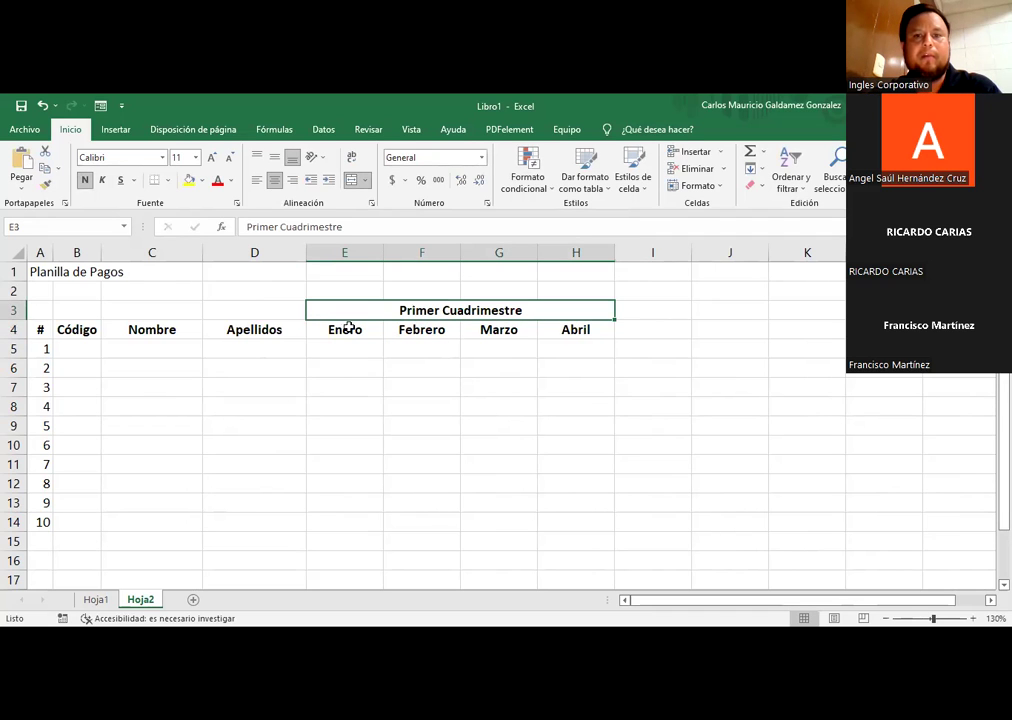
Step: Merge I3:I4 and J3:J4 with headings 'Sueldo cuatrimestral' and 'Promedio Salarial'
click(645, 328)
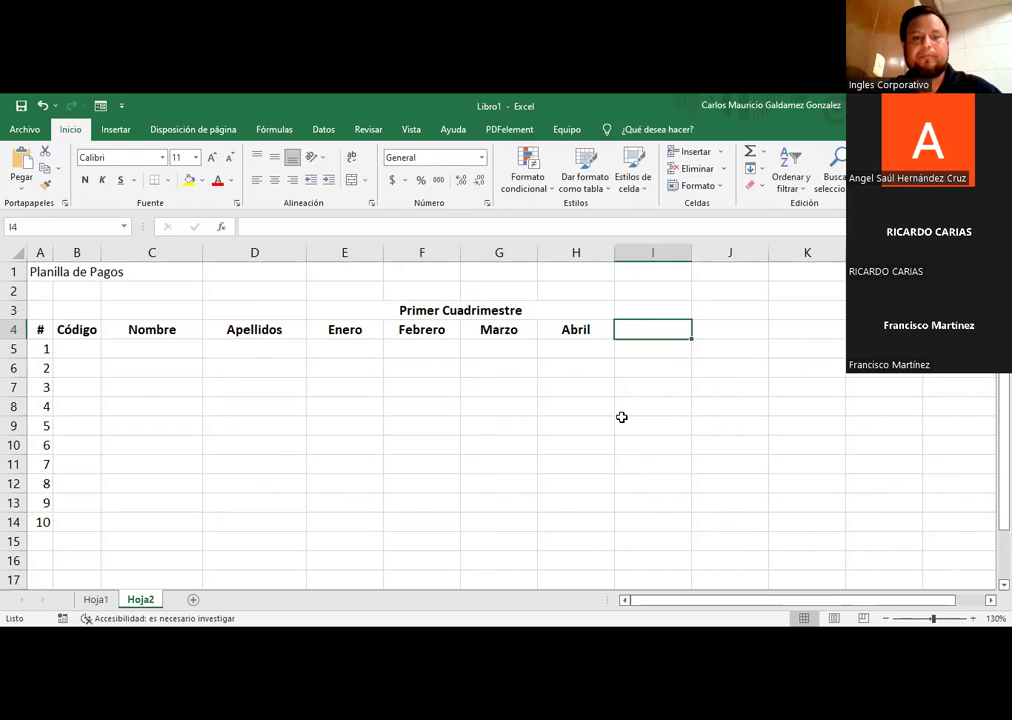
key(shift+Up)
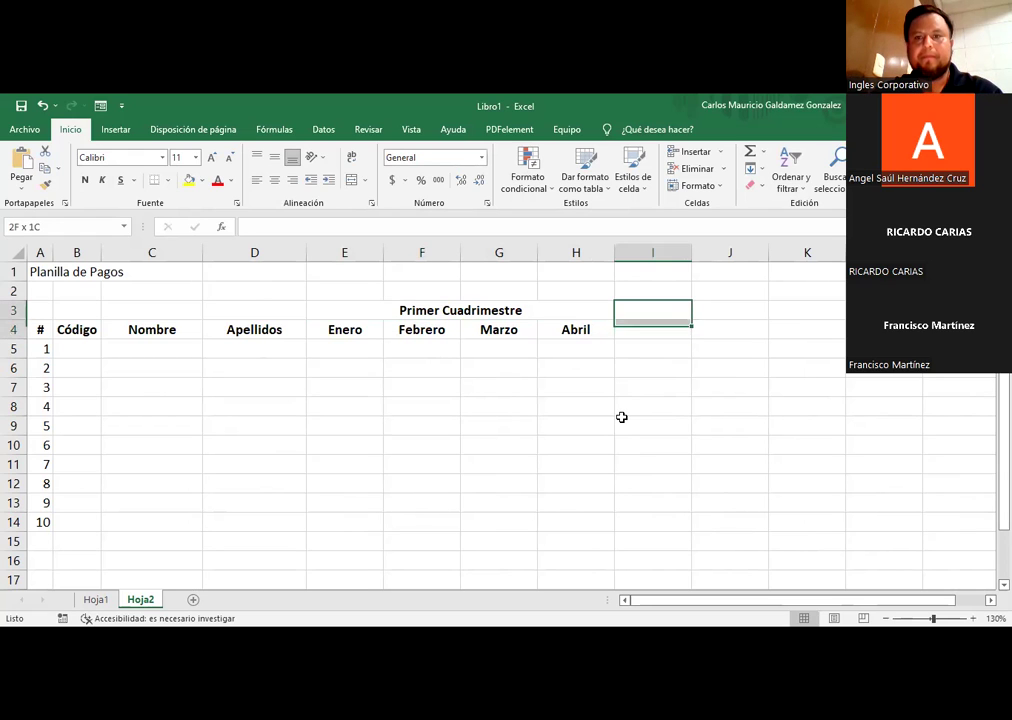
click(352, 186)
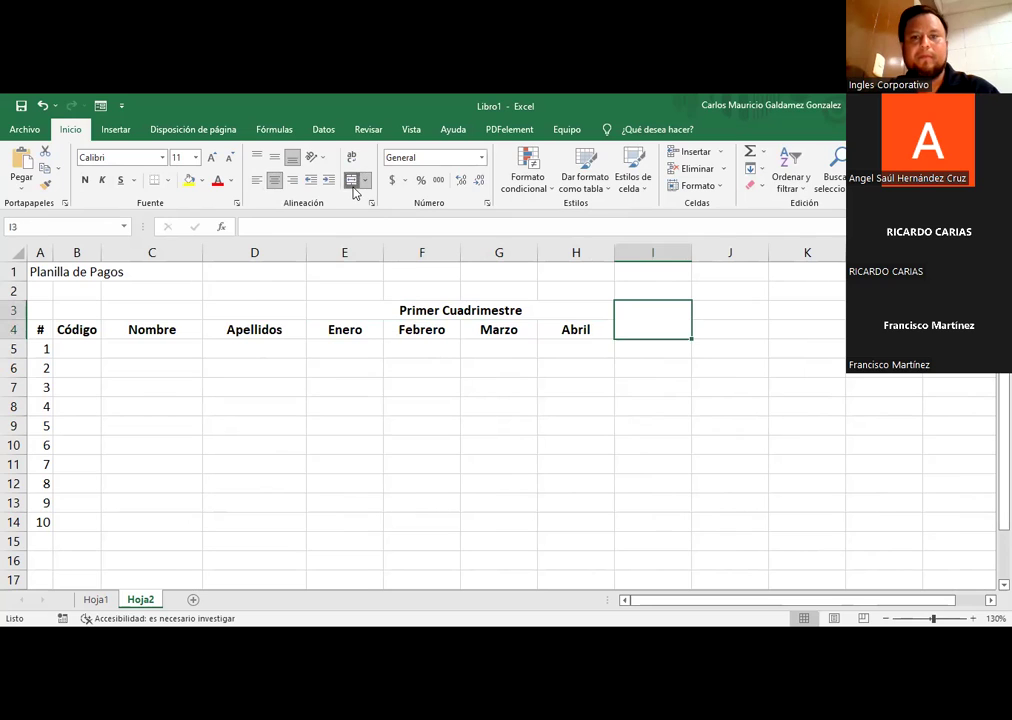
text(Sueldo)
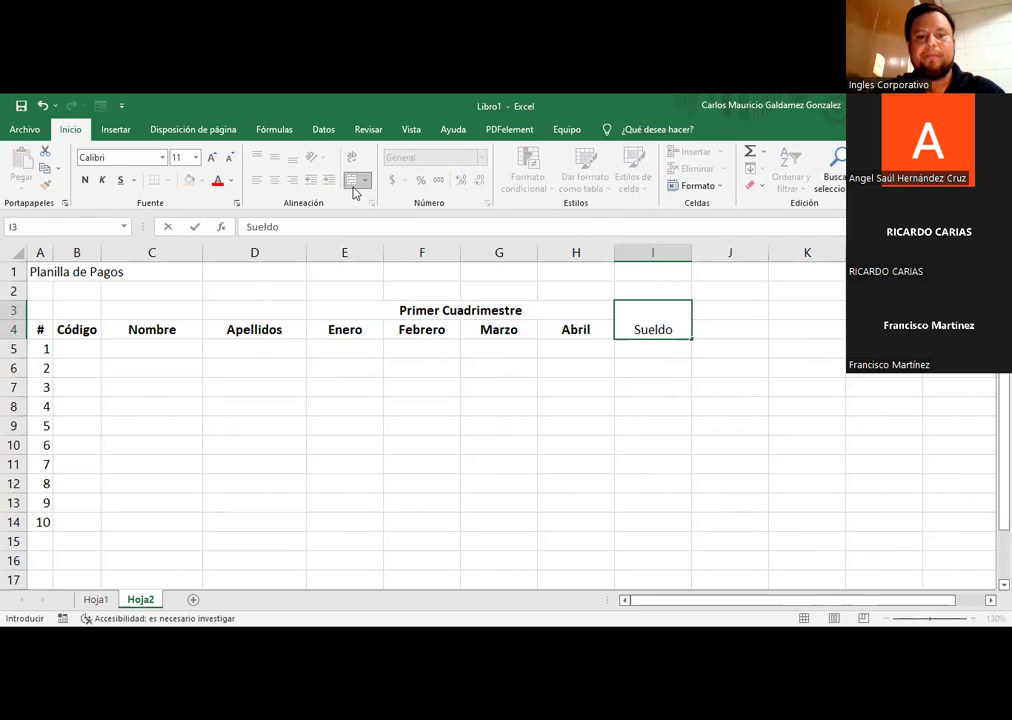
text( cua)
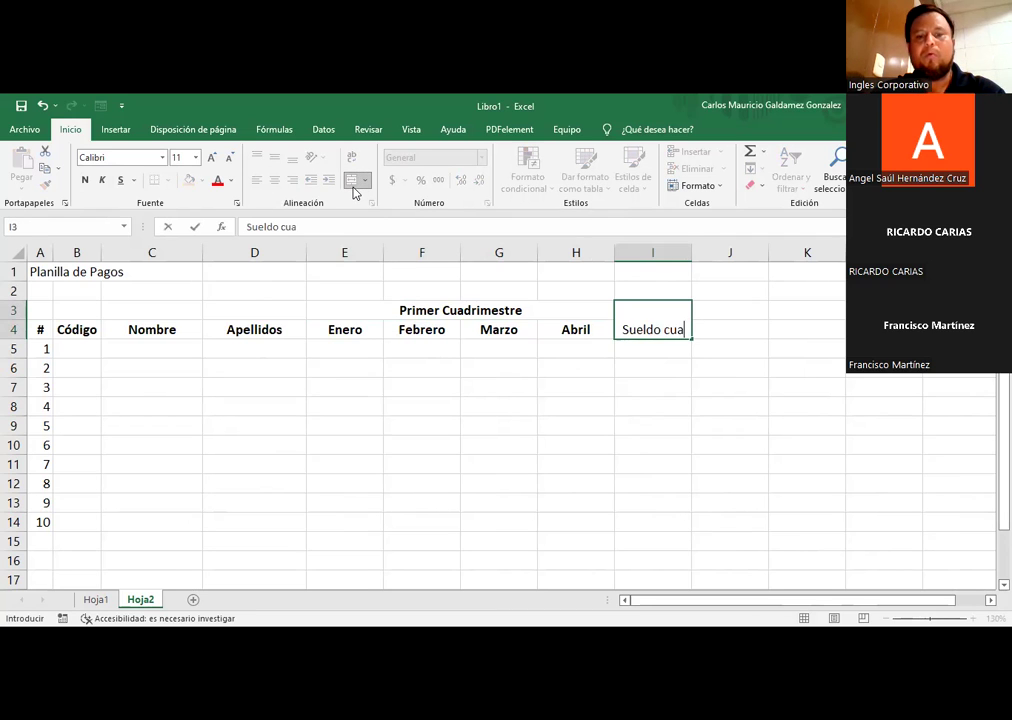
text(trimestral)
key(Return)
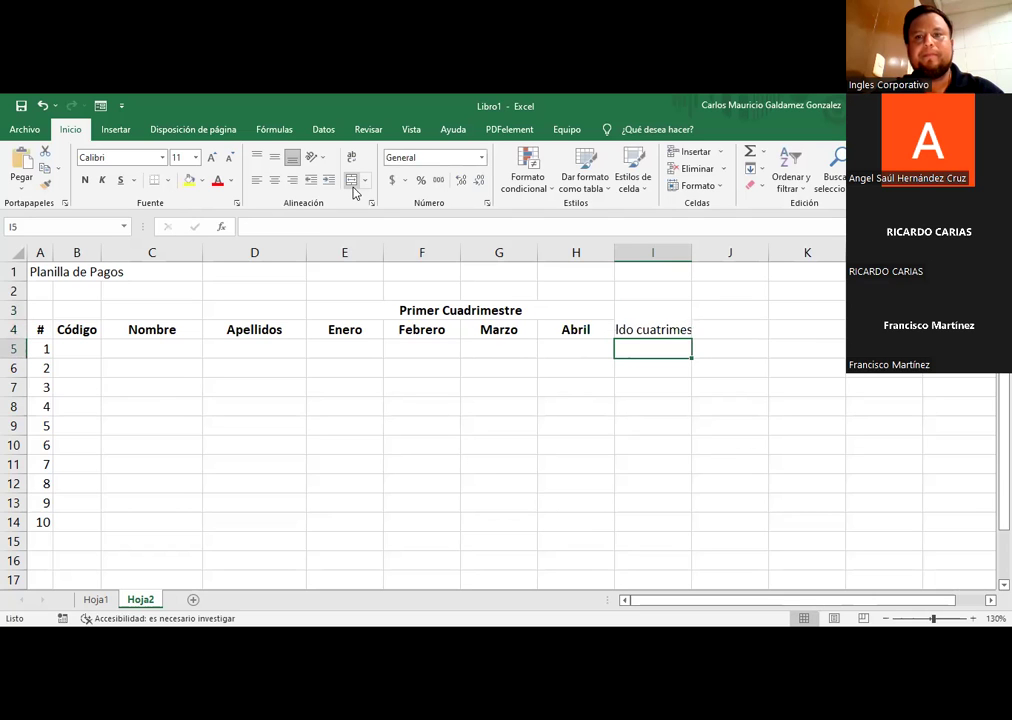
drag(722, 312, 716, 328)
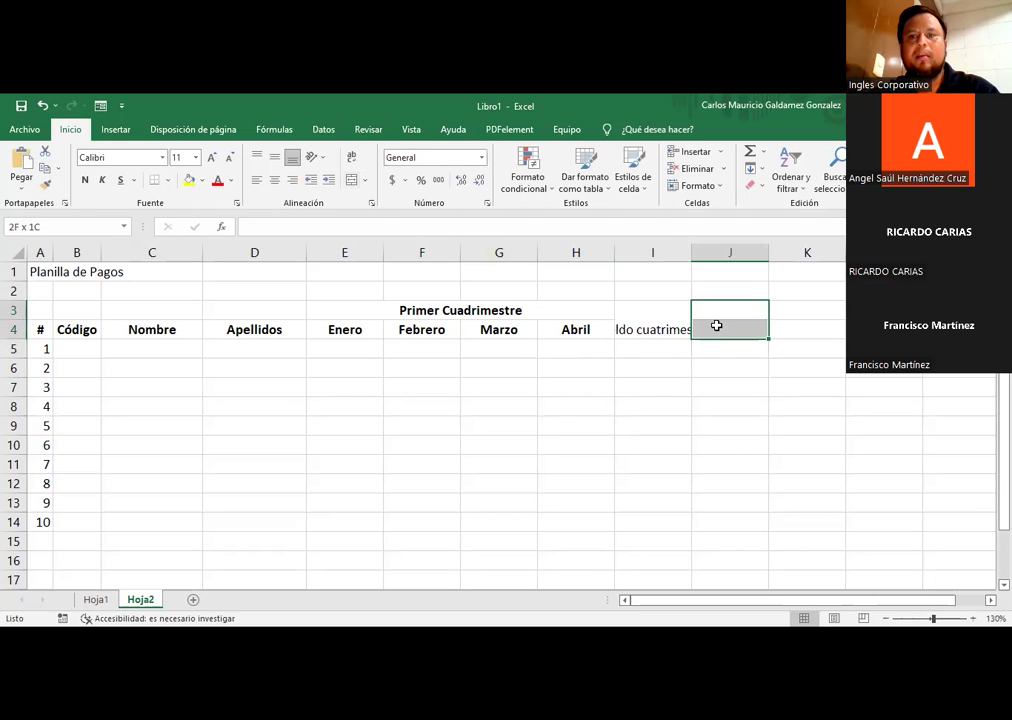
click(356, 181)
text(P)
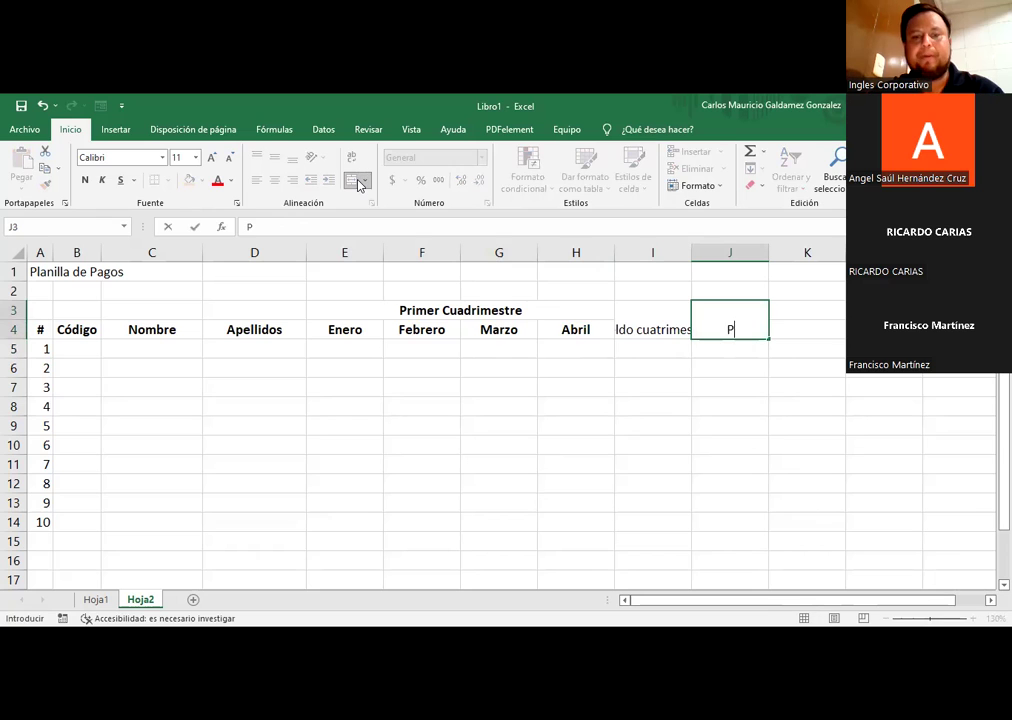
text(romedio Salarial)
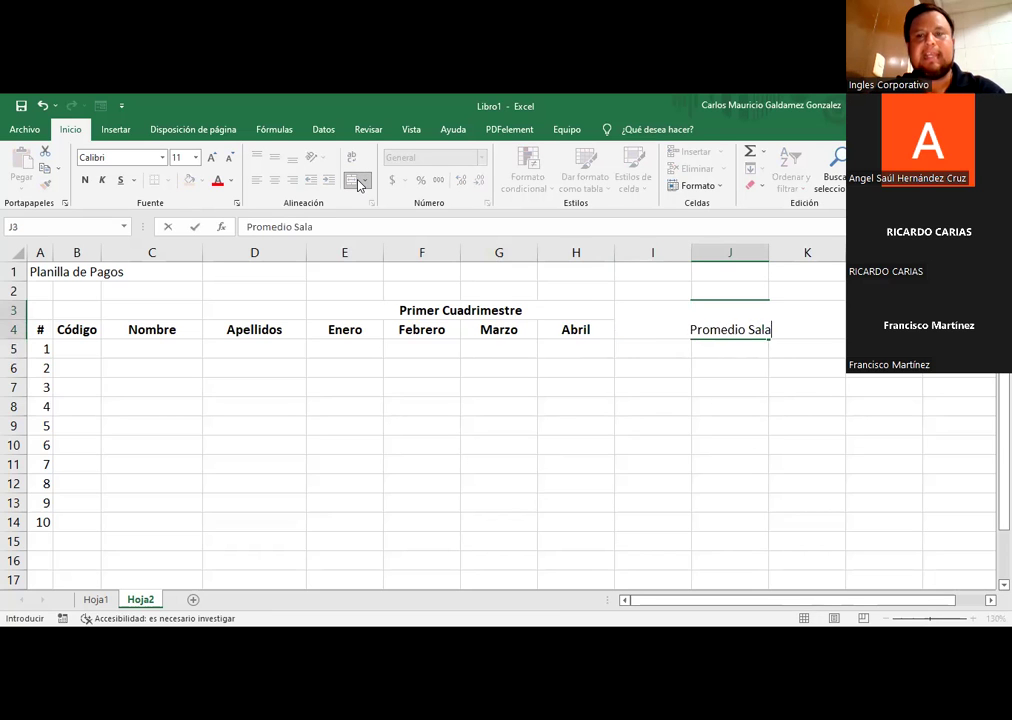
key(Return)
drag(650, 328, 728, 328)
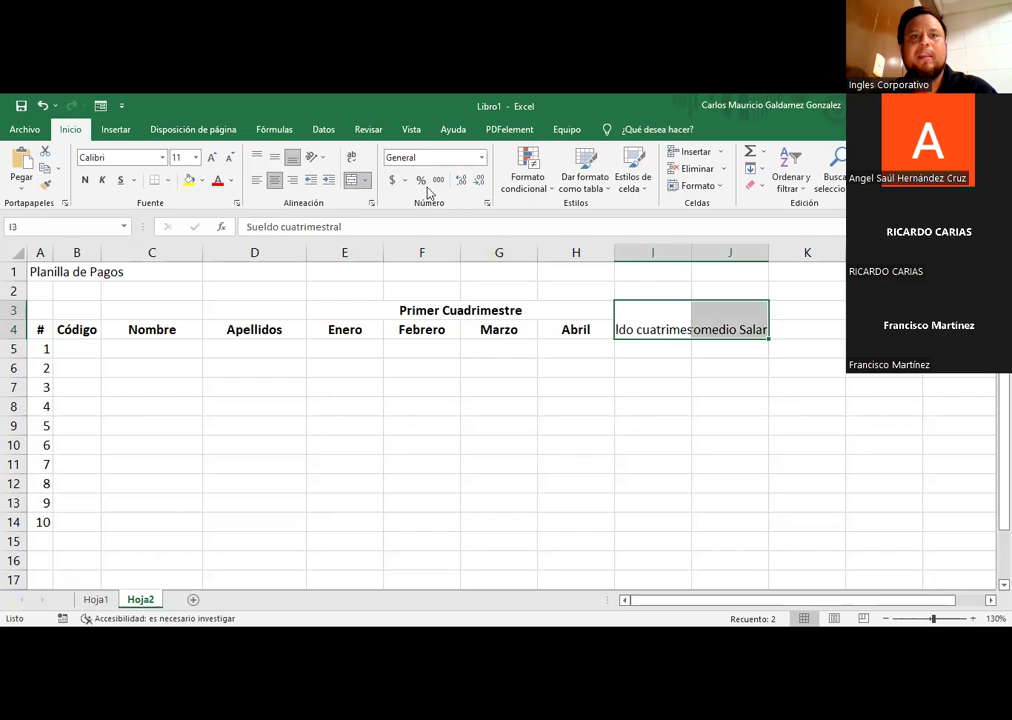
Step: Wrap the Sueldo cuatrimestral and Promedio Salarial headers and reduce their font to size 10
click(662, 347)
click(646, 322)
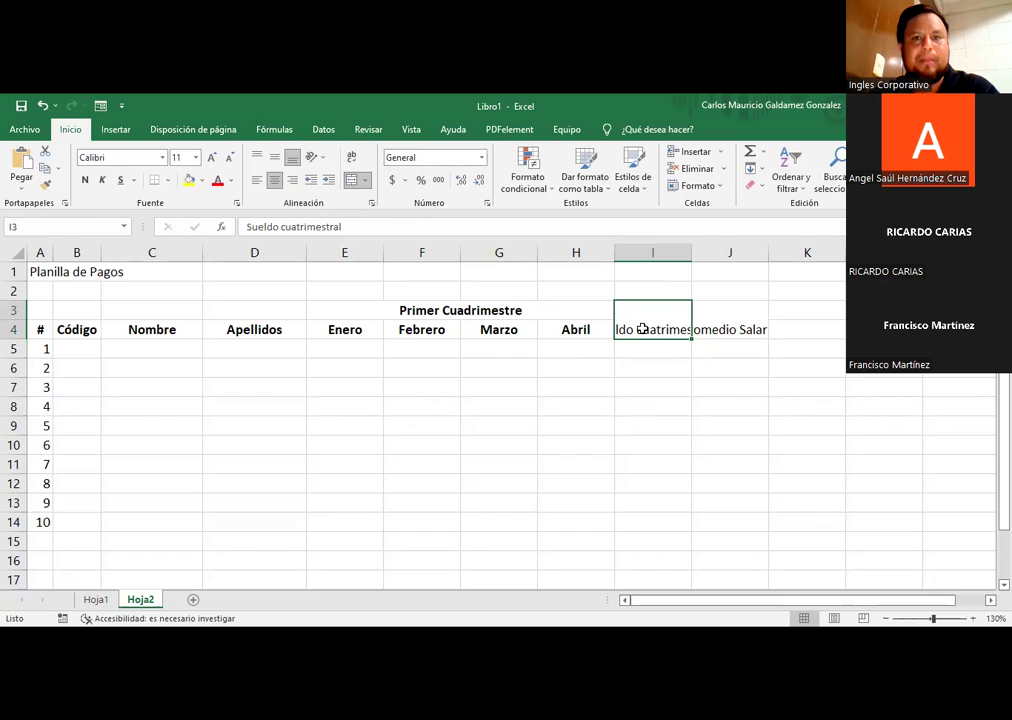
drag(714, 323, 684, 324)
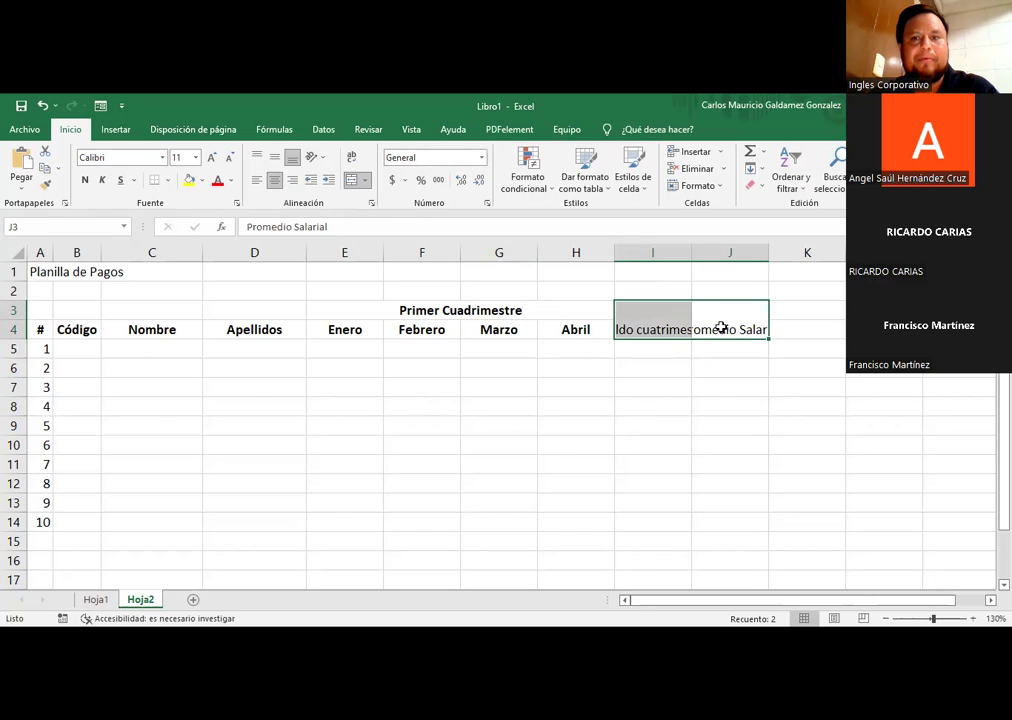
click(669, 323)
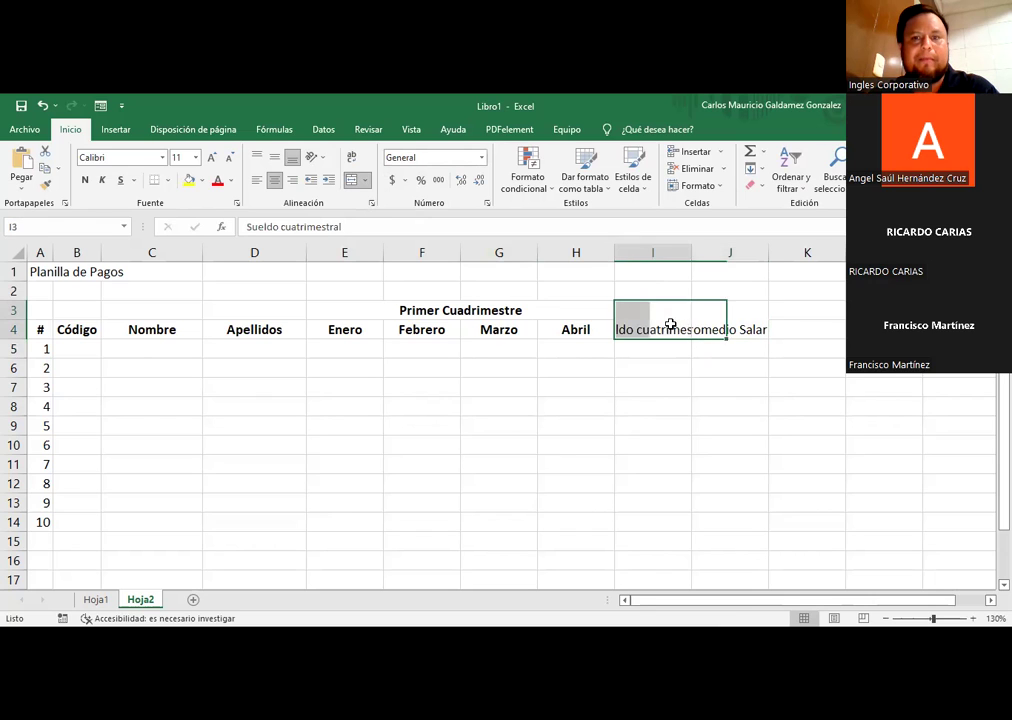
click(350, 170)
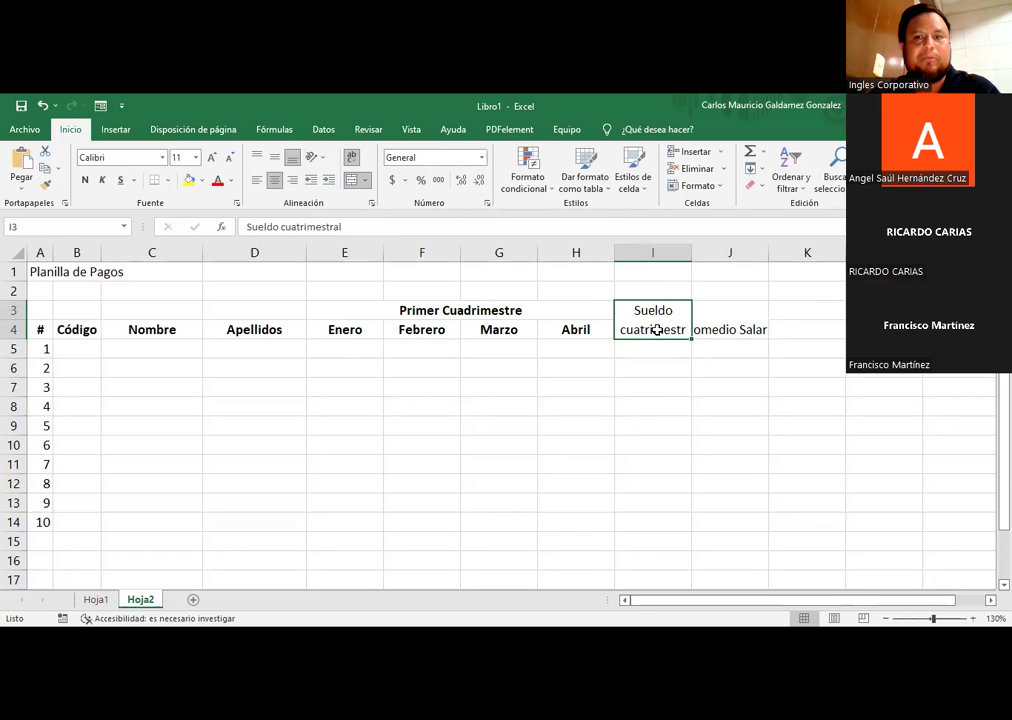
click(230, 165)
click(708, 316)
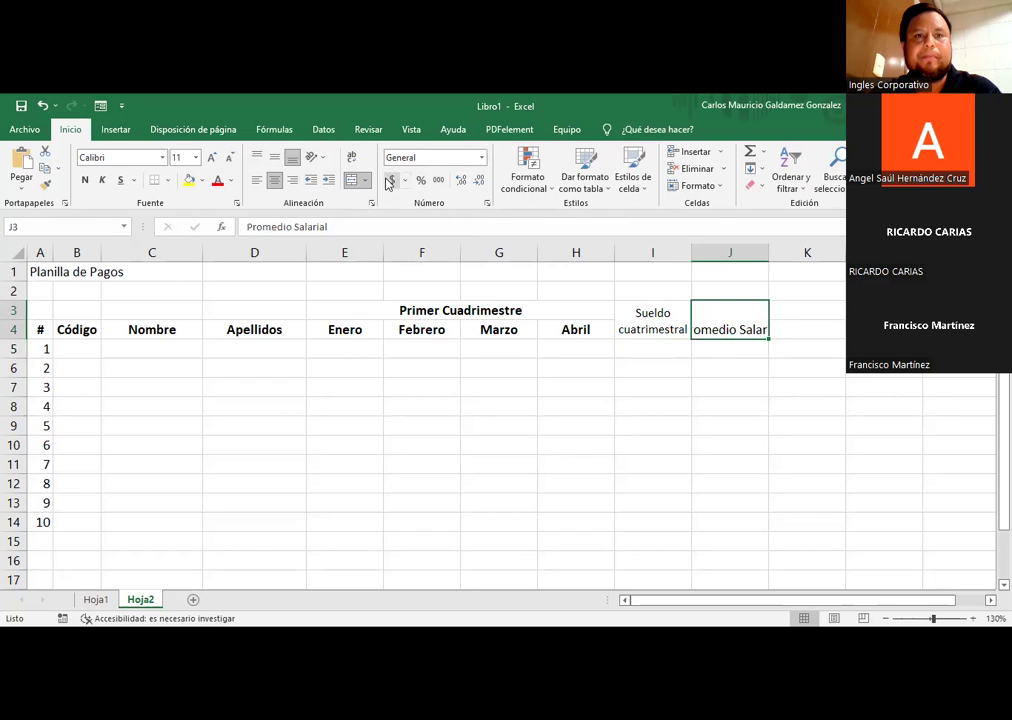
click(352, 158)
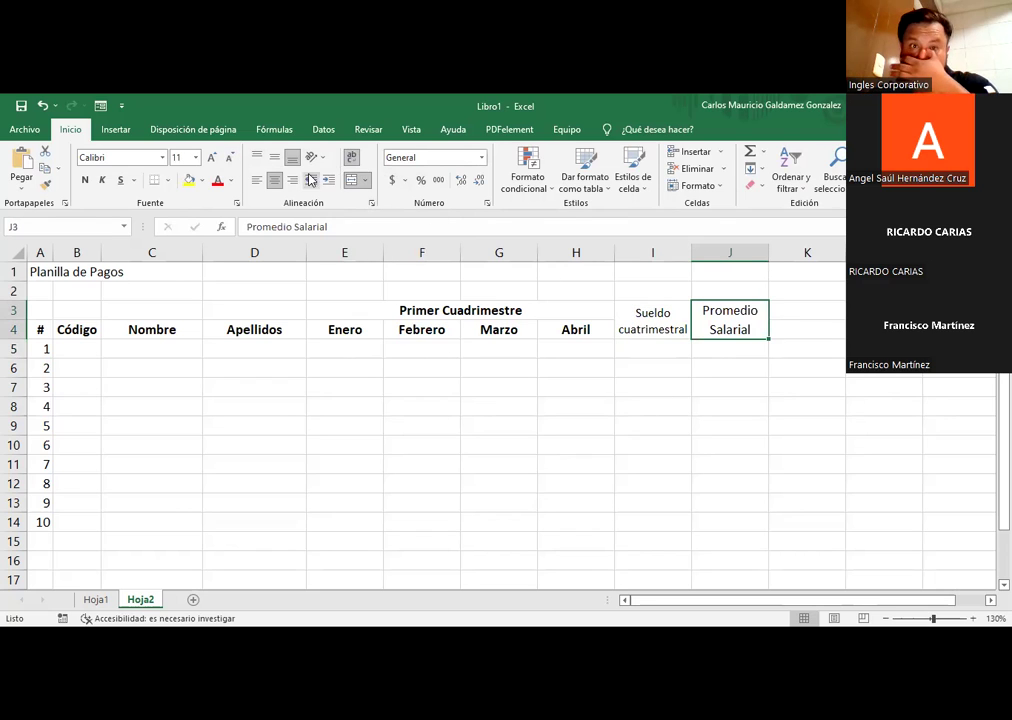
click(229, 158)
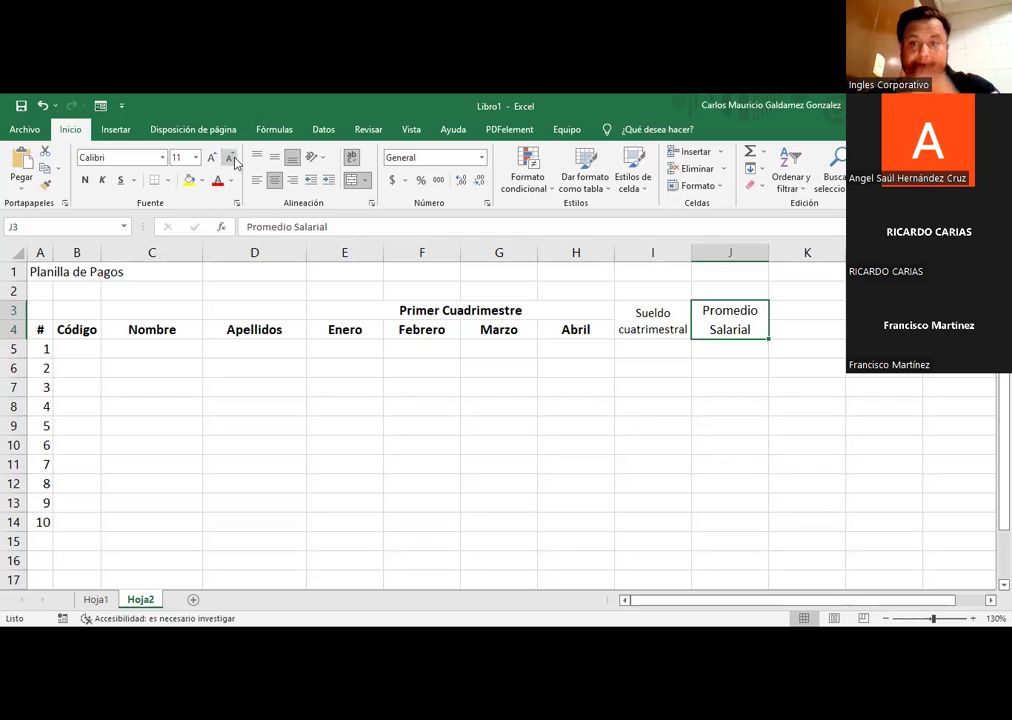
Step: Make both summary headers in I3:J4 bold
click(797, 332)
click(668, 330)
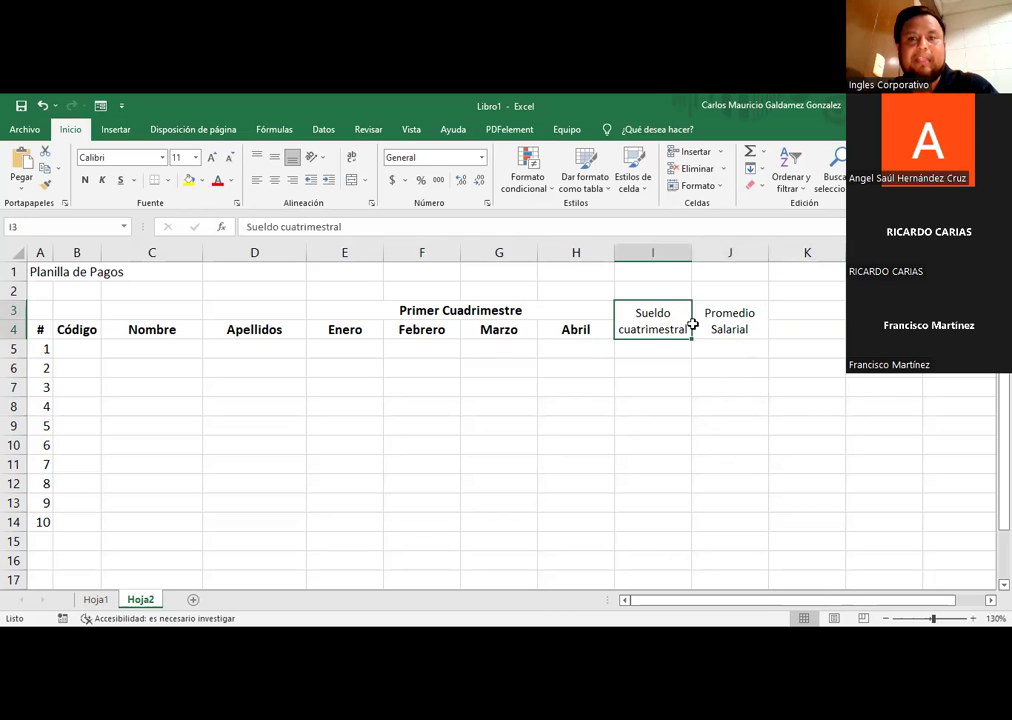
drag(692, 325, 730, 325)
key(ctrl+n)
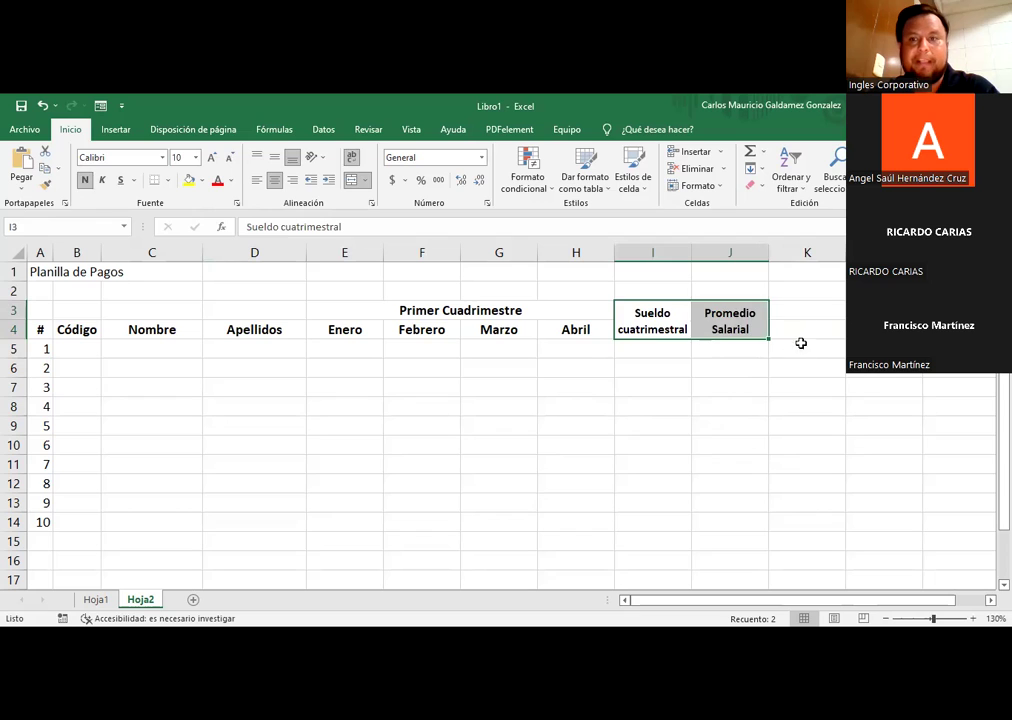
click(805, 334)
Step: Type 'Posible Aumento' in K3, merge K3:K4, wrap the text and bold it
key(Up)
text(Posible )
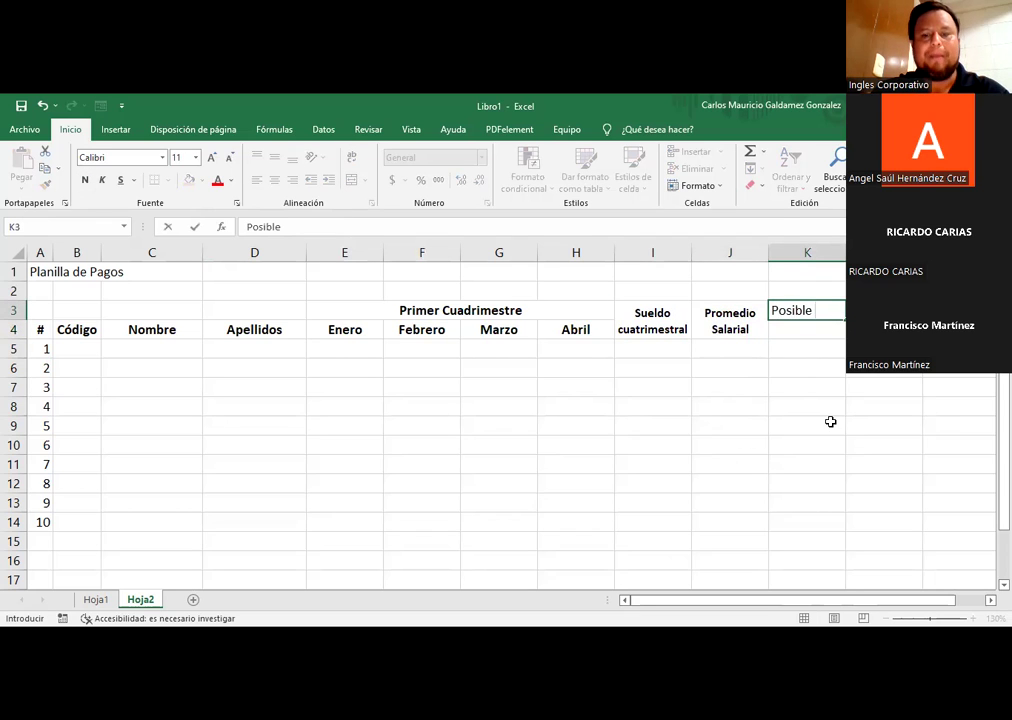
text(Aumento)
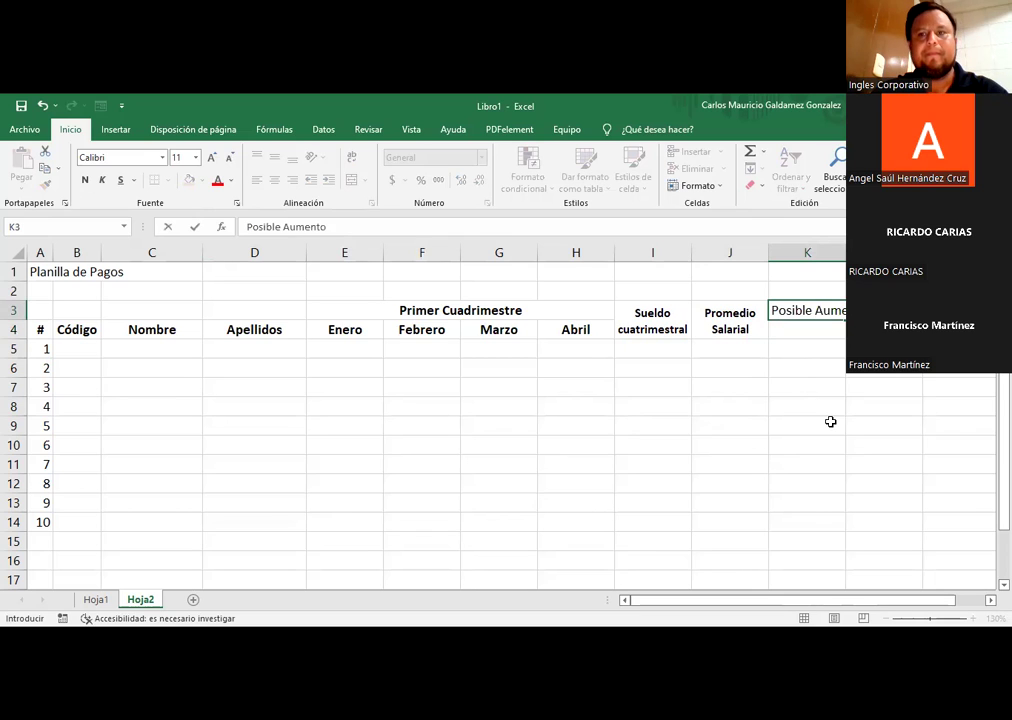
key(Return)
drag(786, 309, 788, 322)
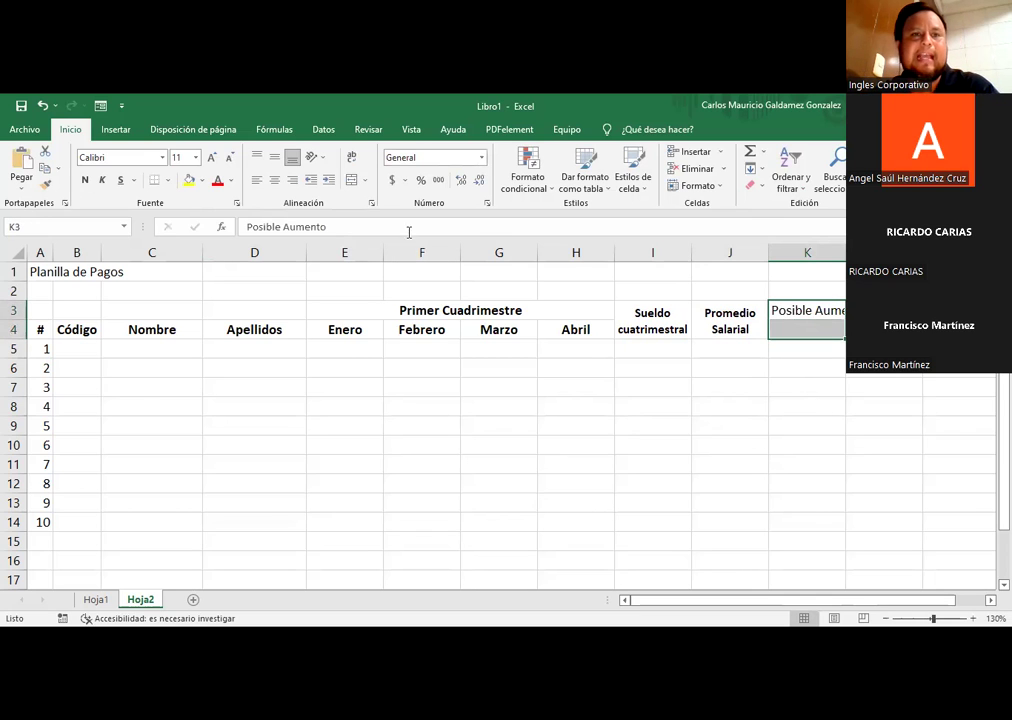
click(351, 180)
click(351, 158)
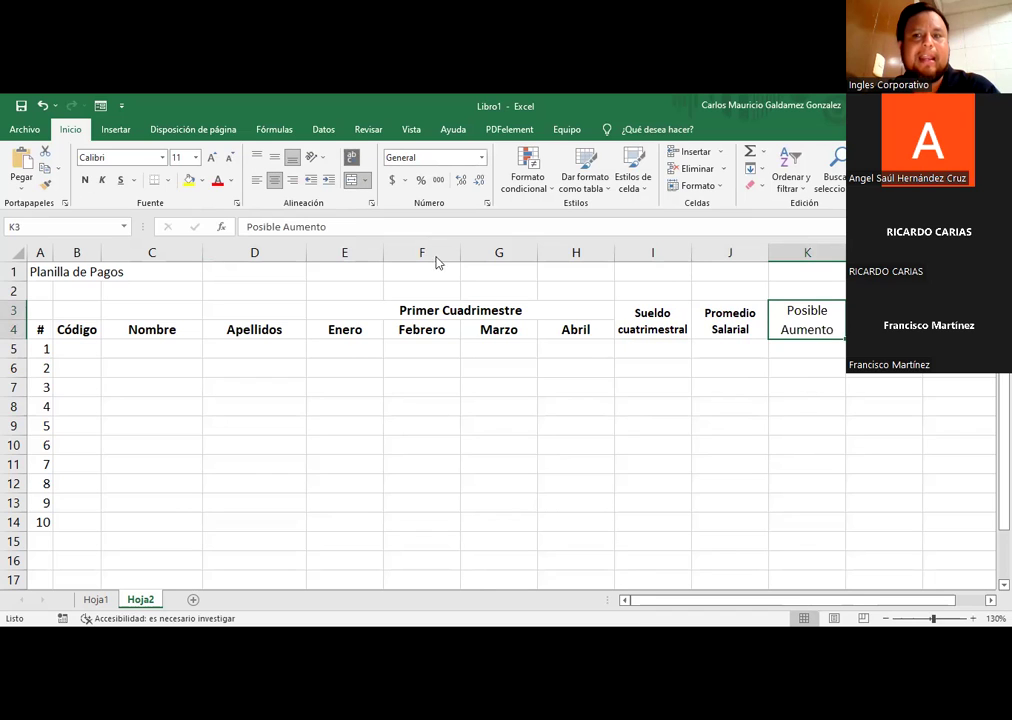
click(85, 180)
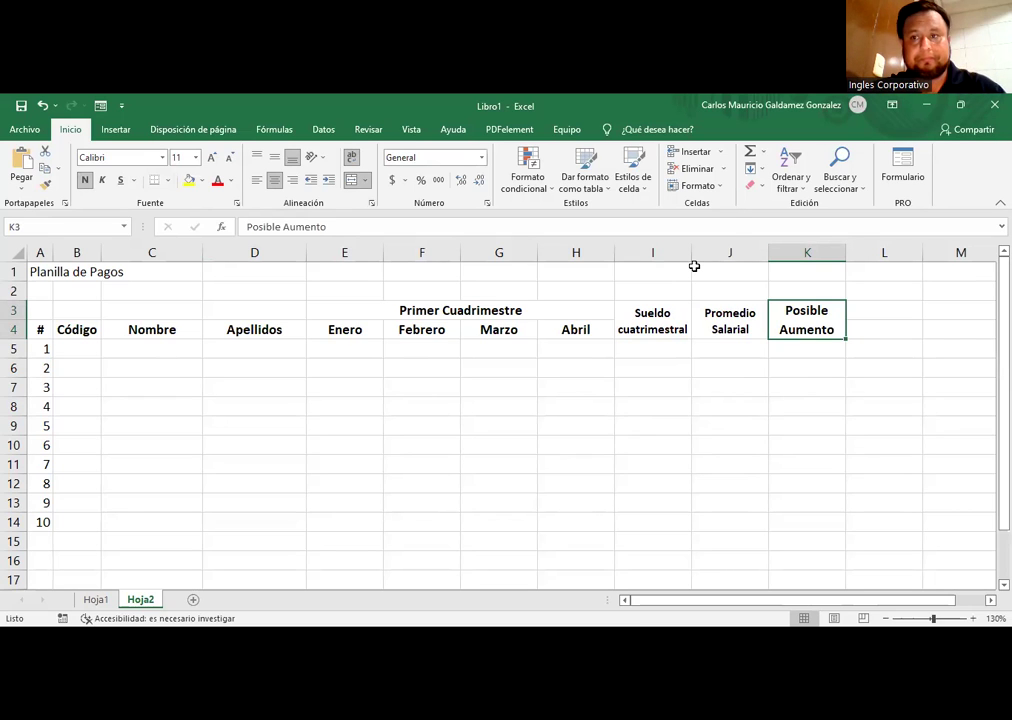
Step: Widen column B and merge the title across A1:K1 in bold
click(89, 356)
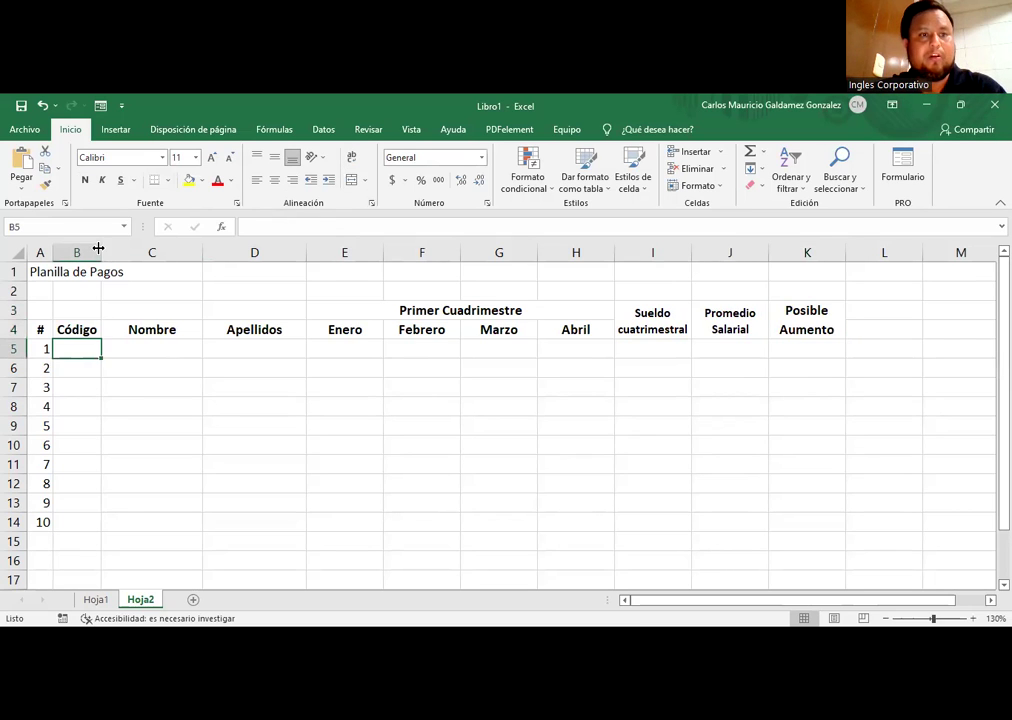
drag(98, 248, 112, 249)
drag(32, 273, 795, 278)
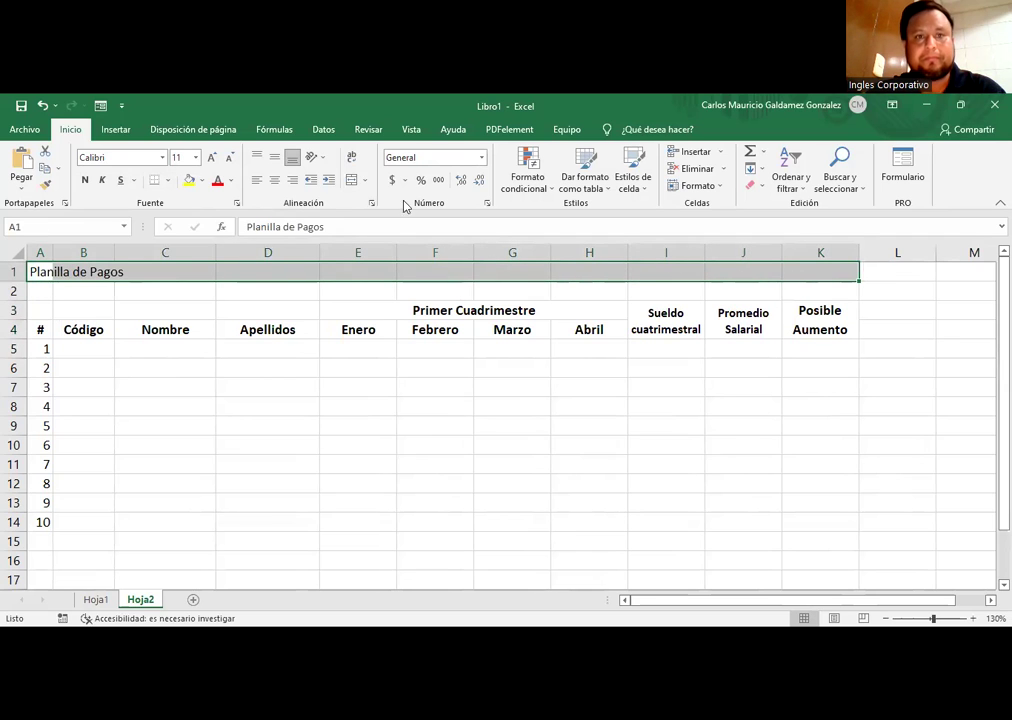
click(350, 180)
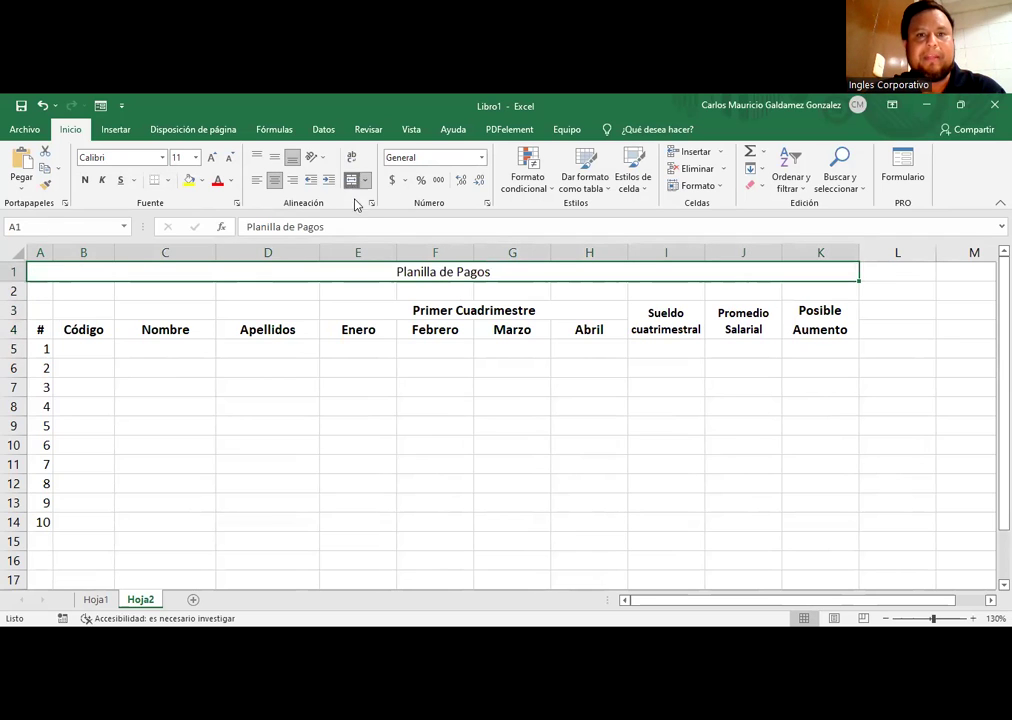
click(86, 181)
Step: Set the Planilla de Pagos title to Times New Roman at size 22
click(196, 157)
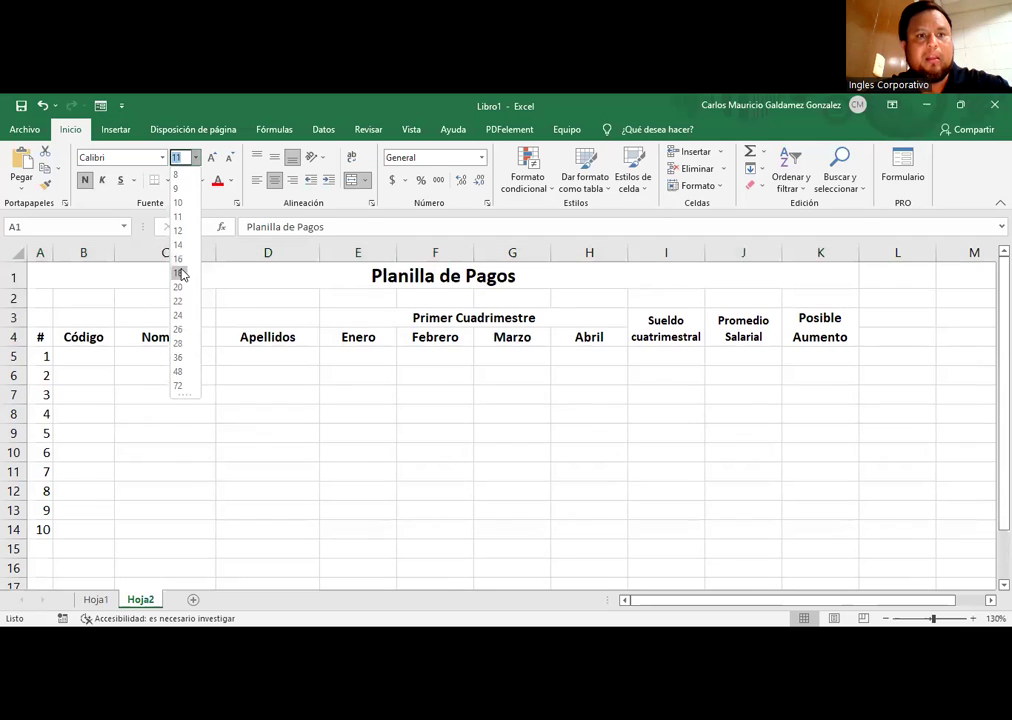
click(181, 274)
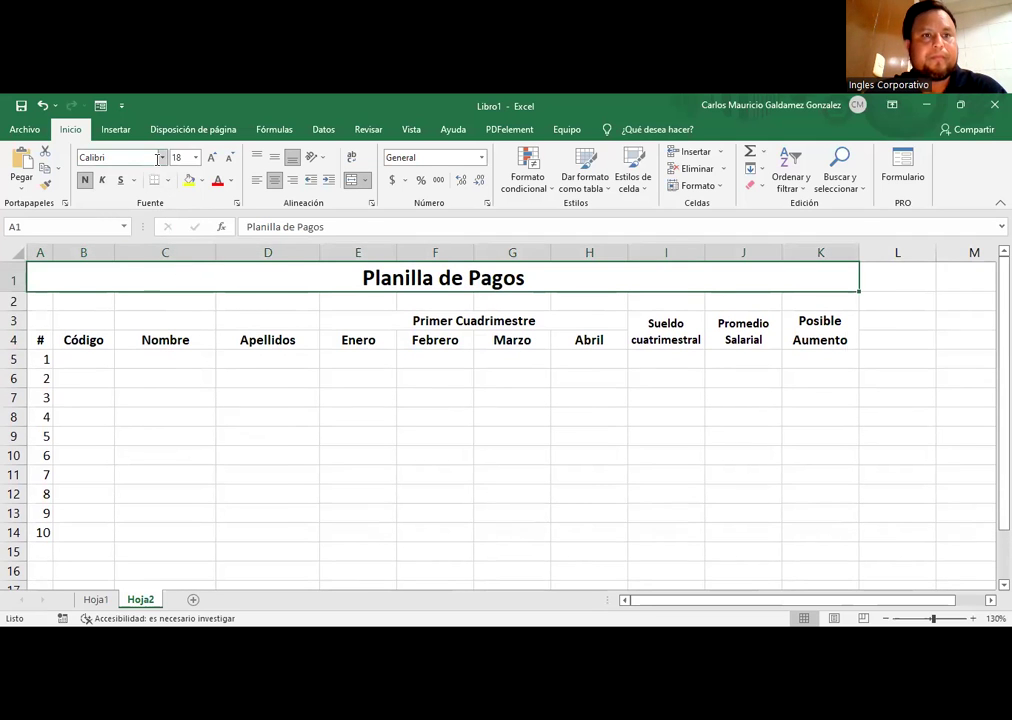
click(160, 158)
text(Times New Roman)
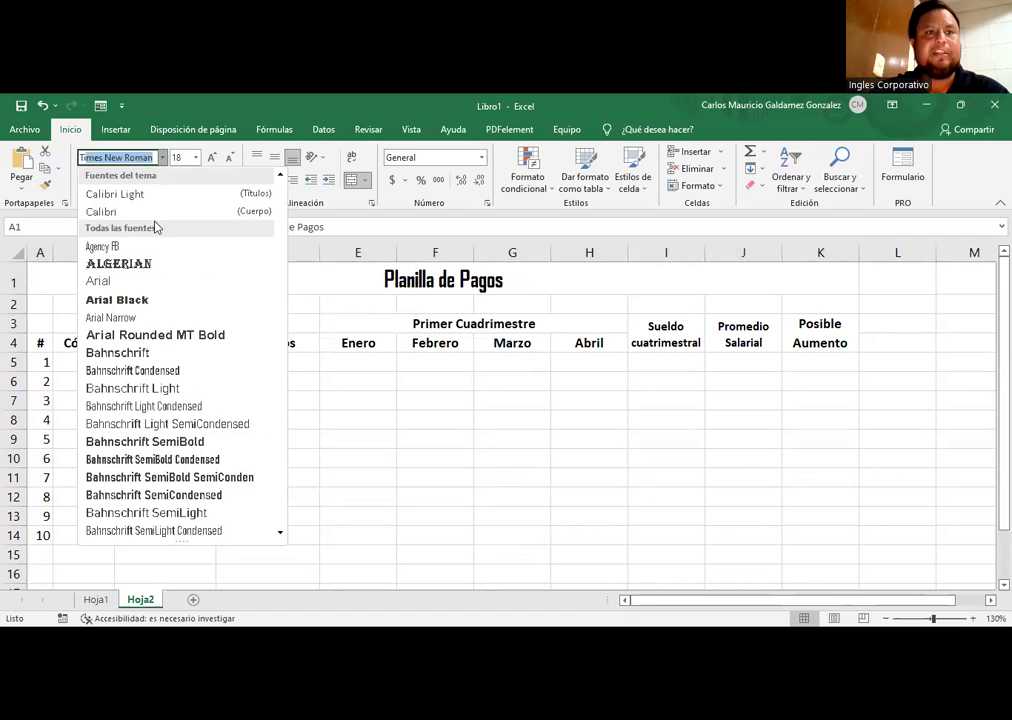
key(Return)
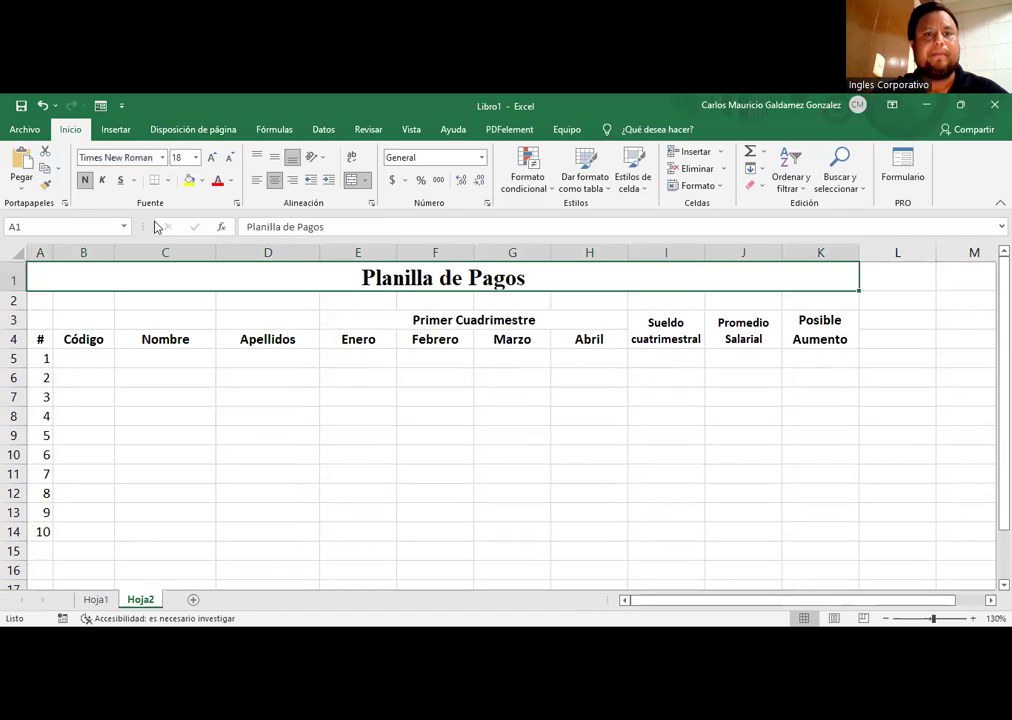
click(209, 159)
click(209, 159)
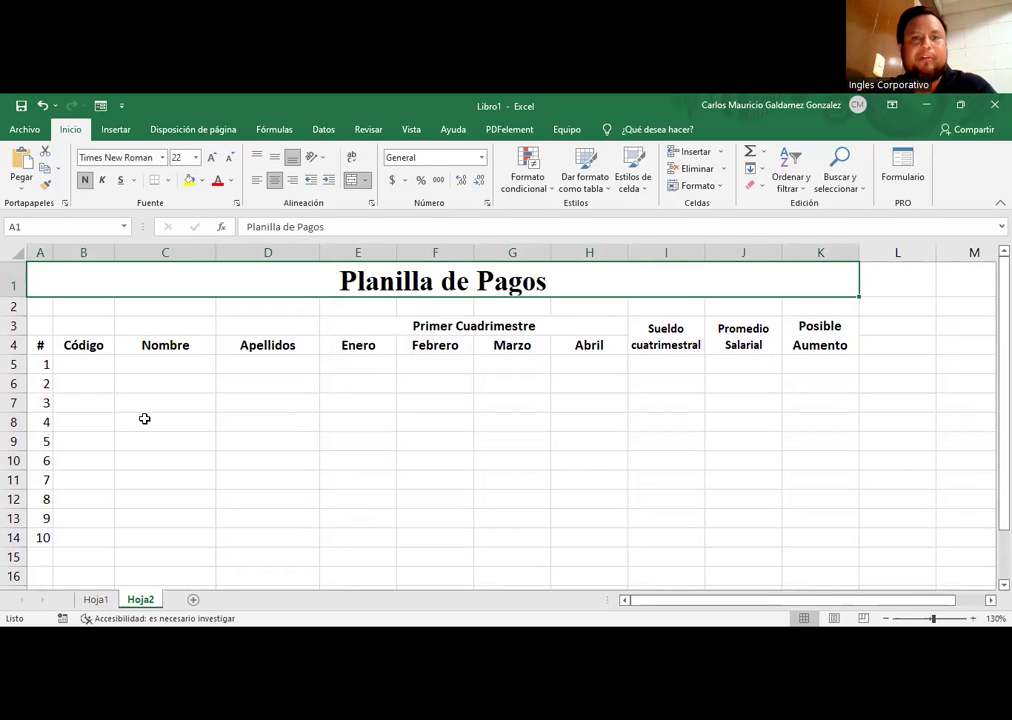
click(97, 366)
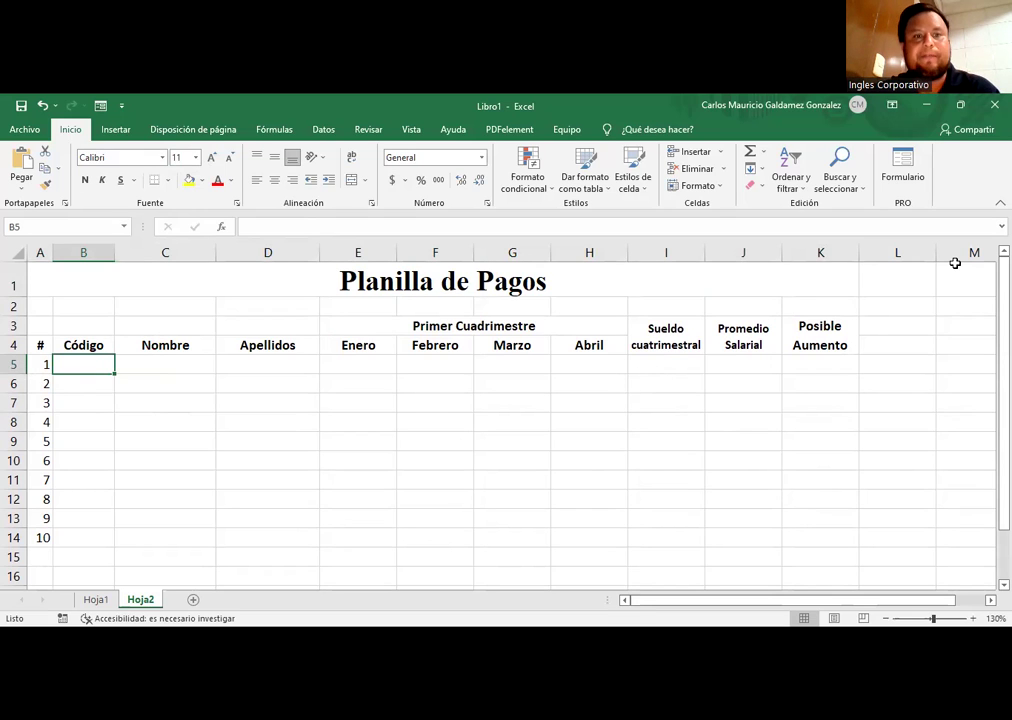
Step: Apply the Contabilidad number format to the amount cells E5:J14
drag(341, 366, 739, 528)
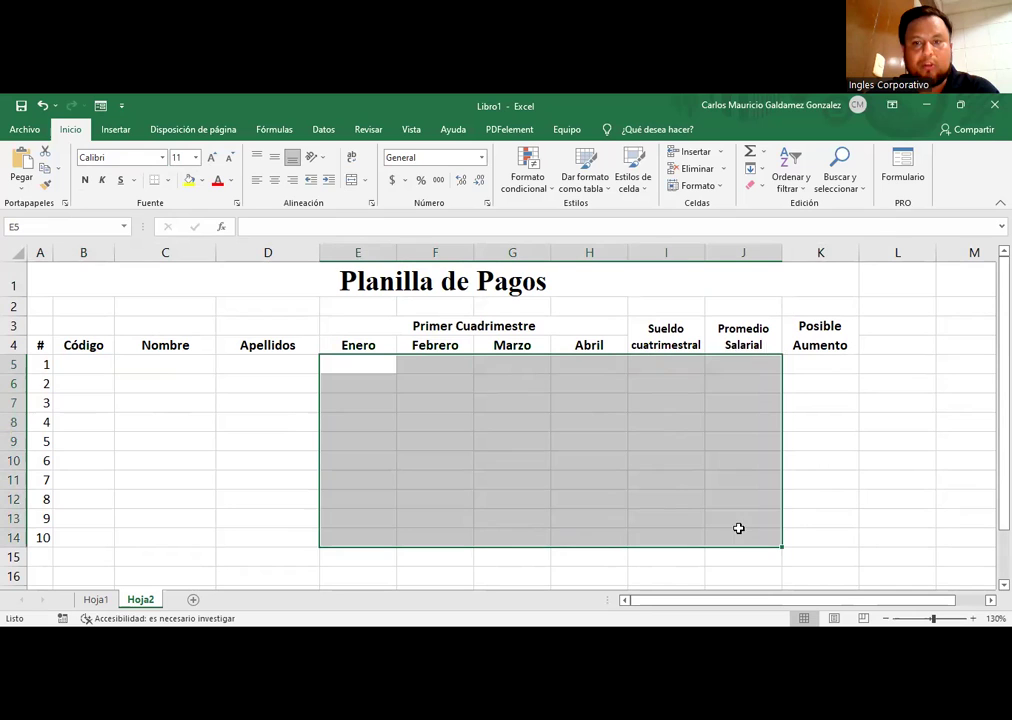
click(482, 160)
click(463, 278)
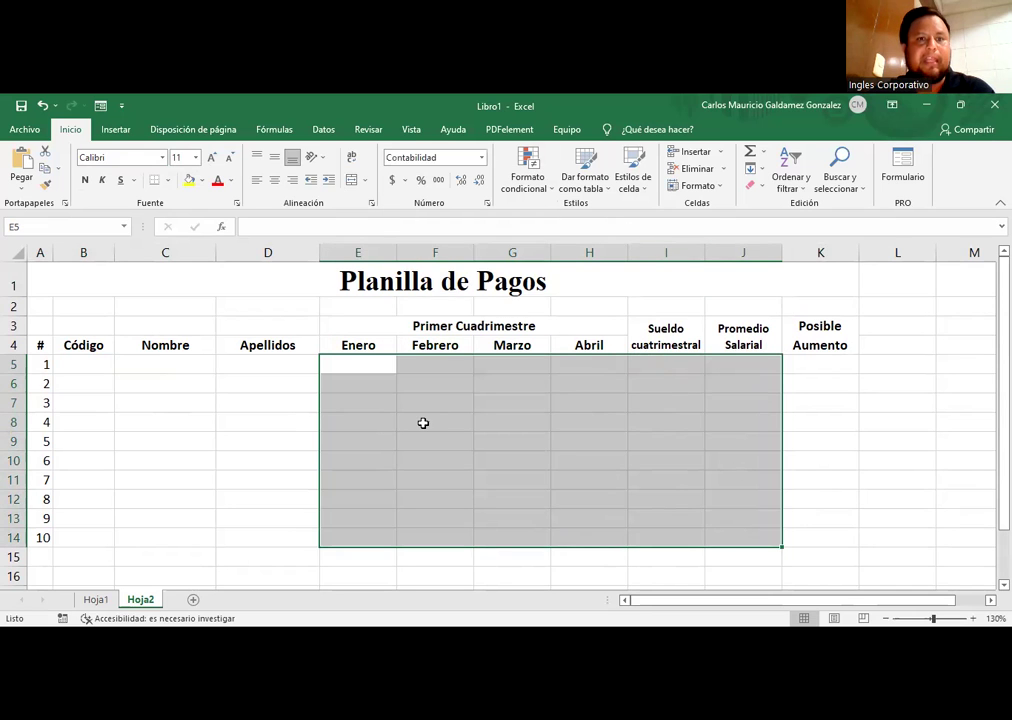
click(106, 364)
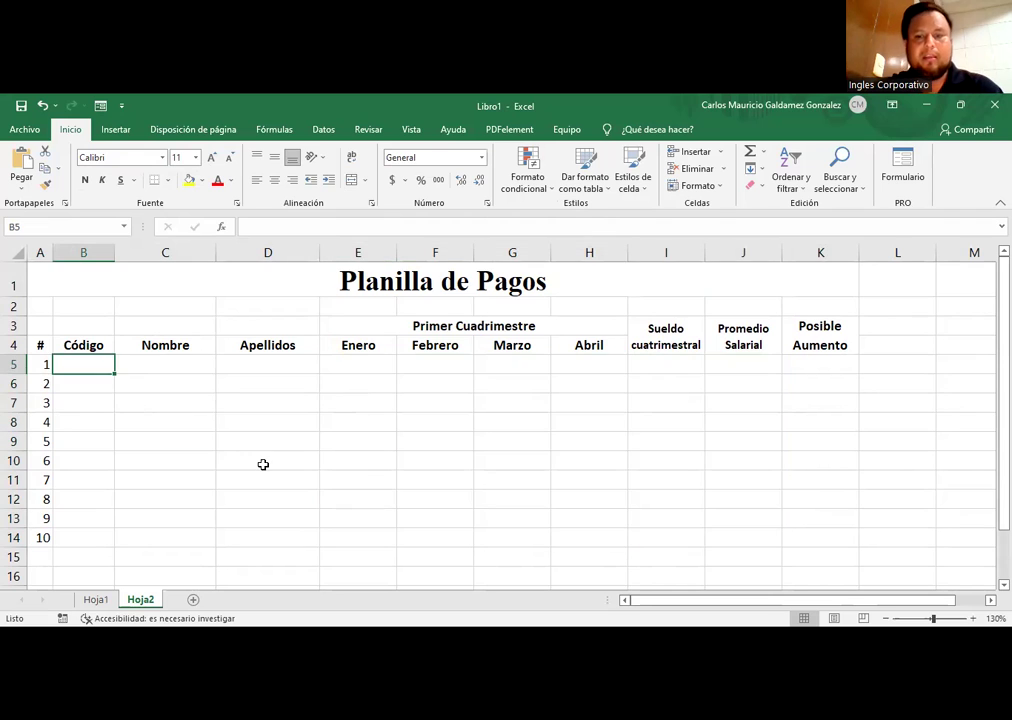
Step: Enter the first names and surnames of the employees in rows 5 to 7 (C5:D7)
key(Right)
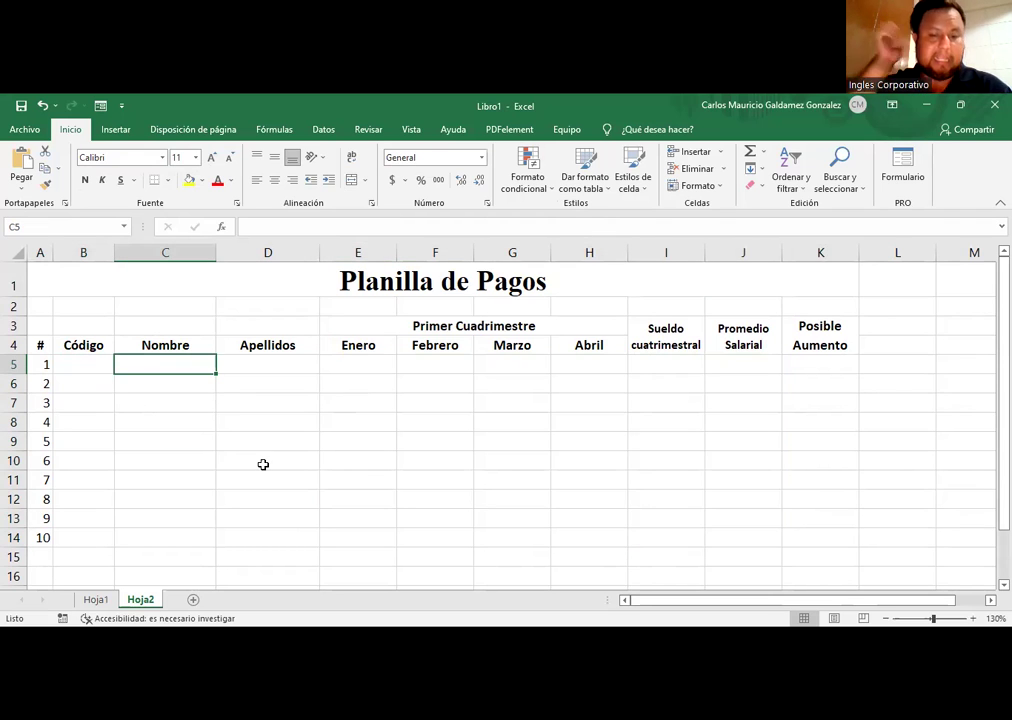
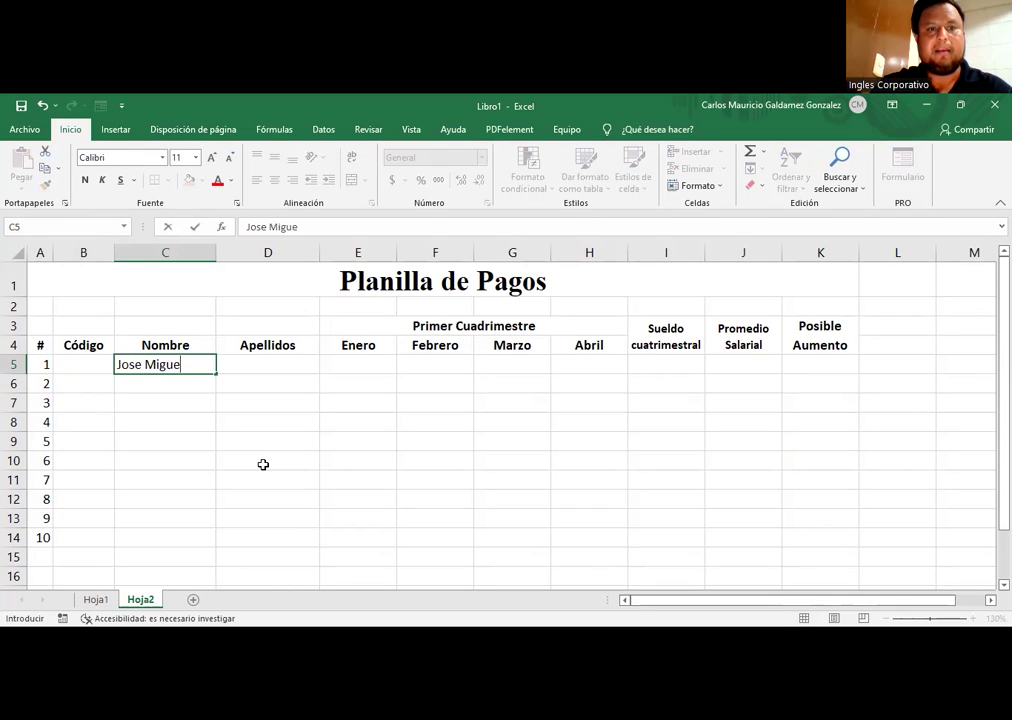
key(Tab)
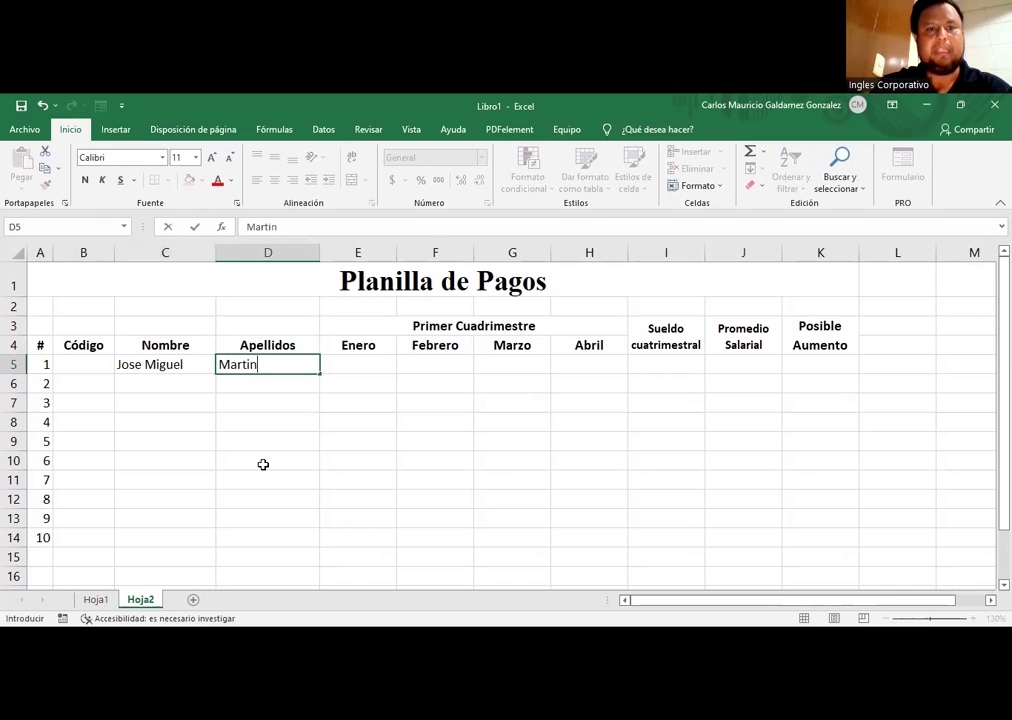
key(Return)
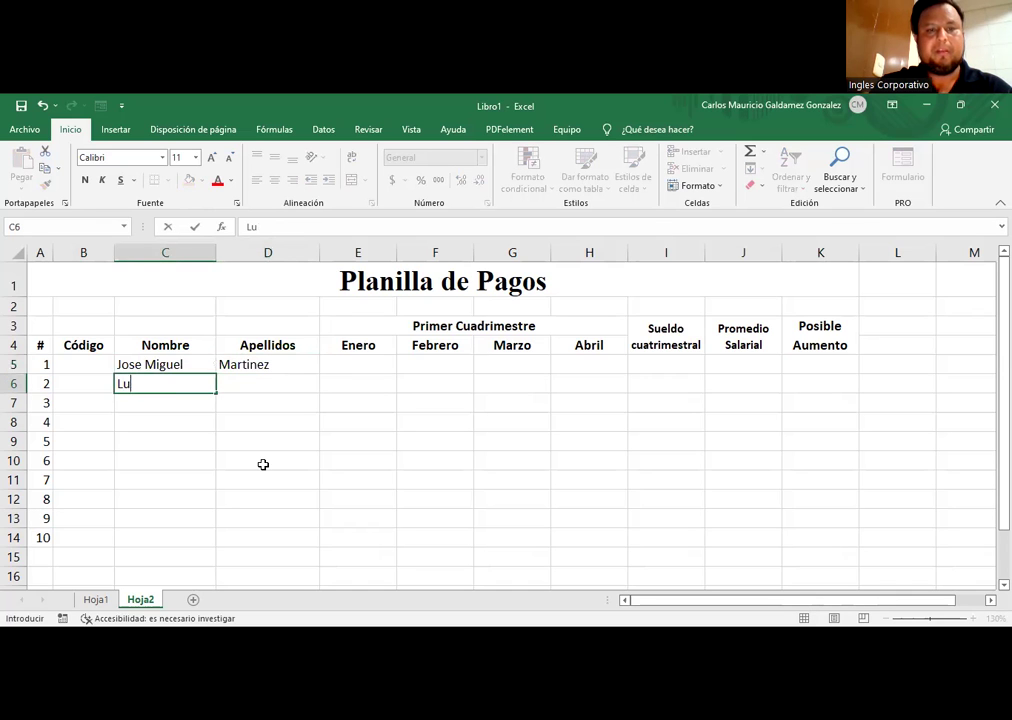
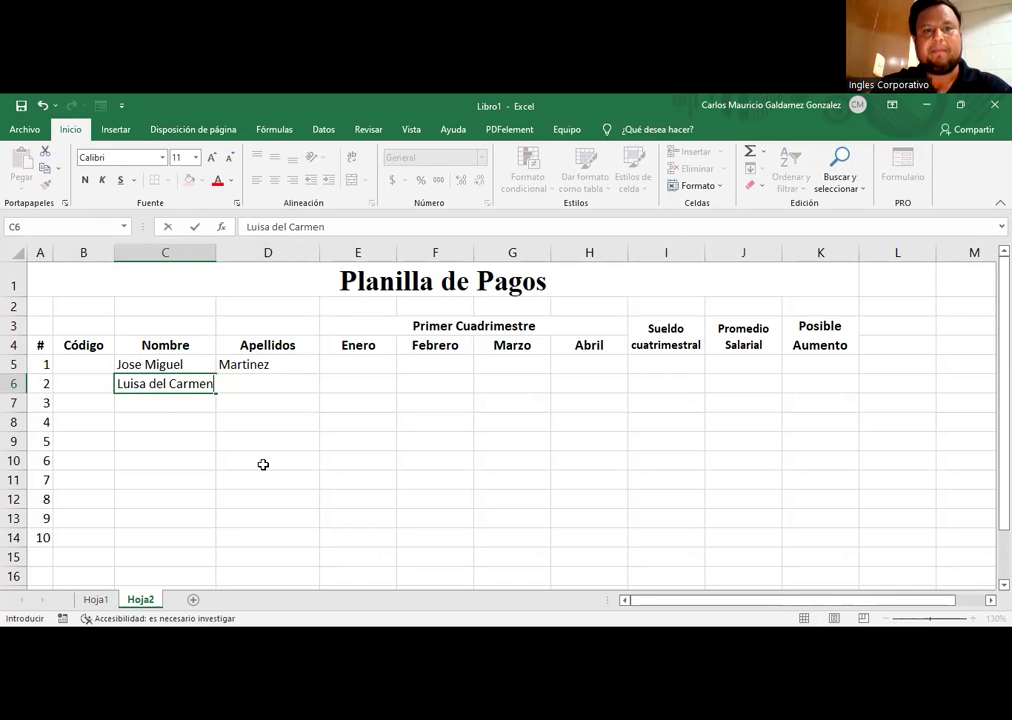
key(Tab)
key(Return)
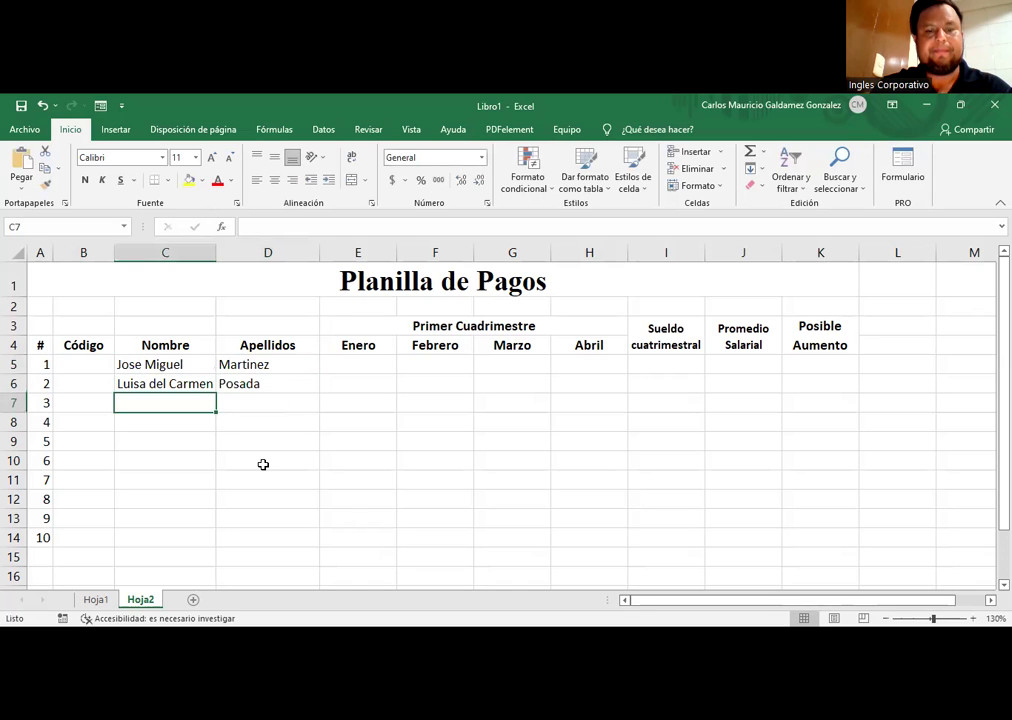
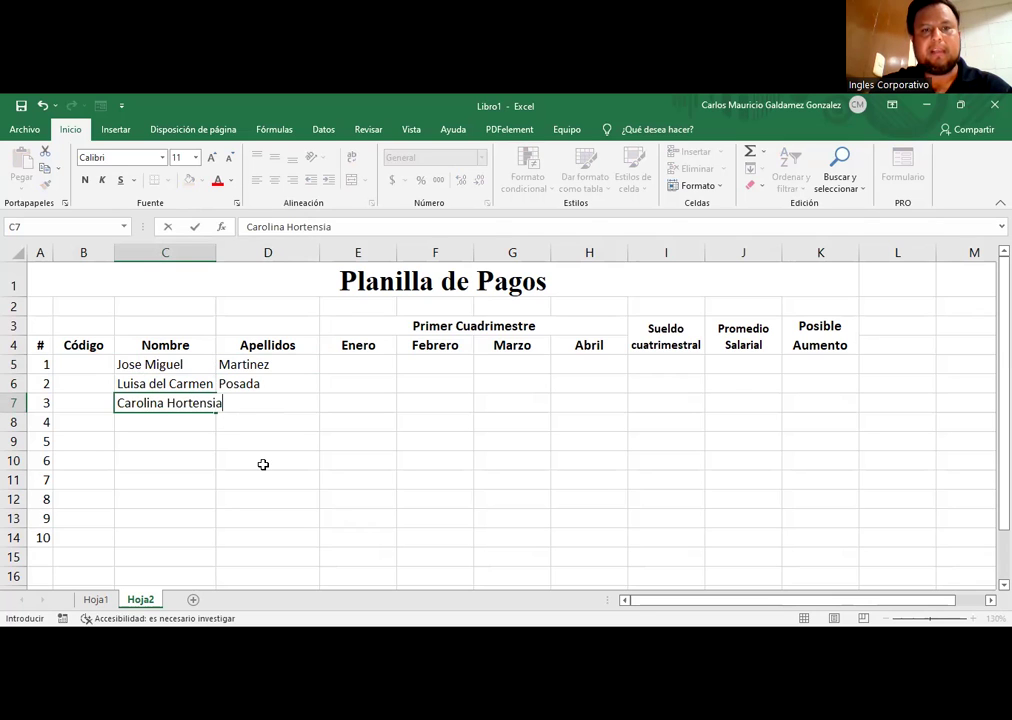
key(Tab)
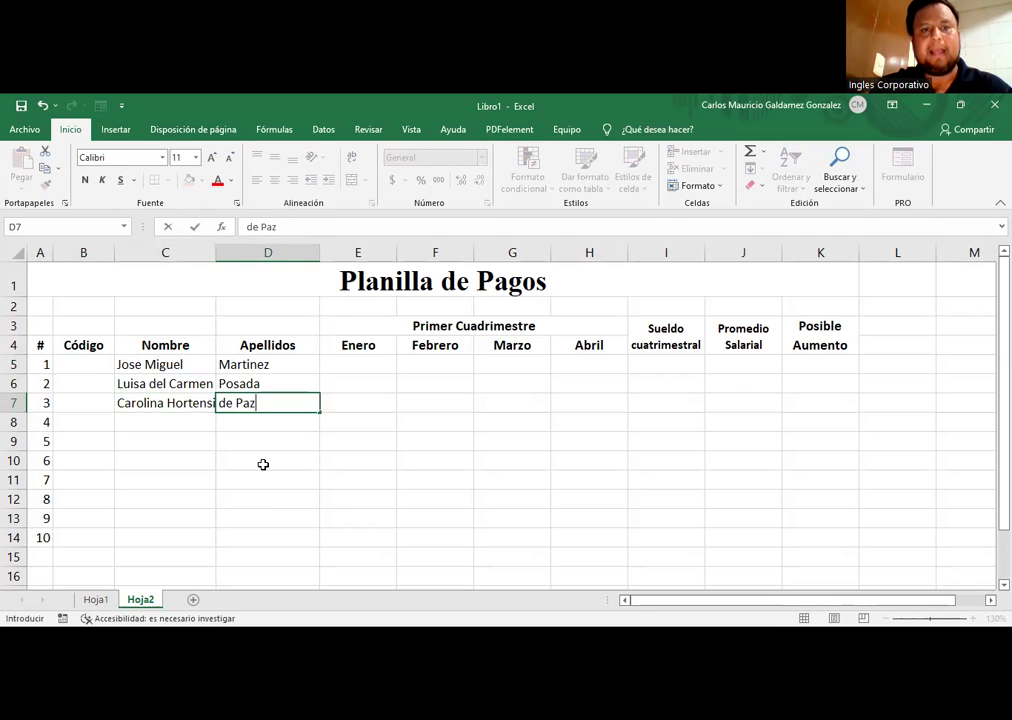
key(Return)
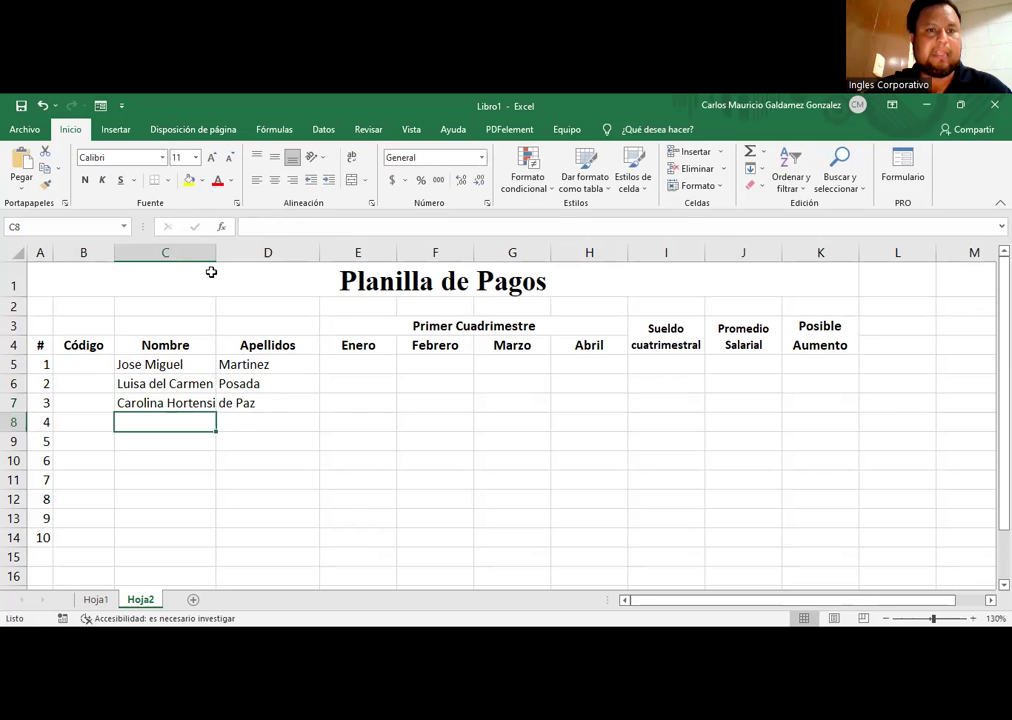
Step: Autofit column C and enter the row 8 employee's first name and surname
double_click(216, 258)
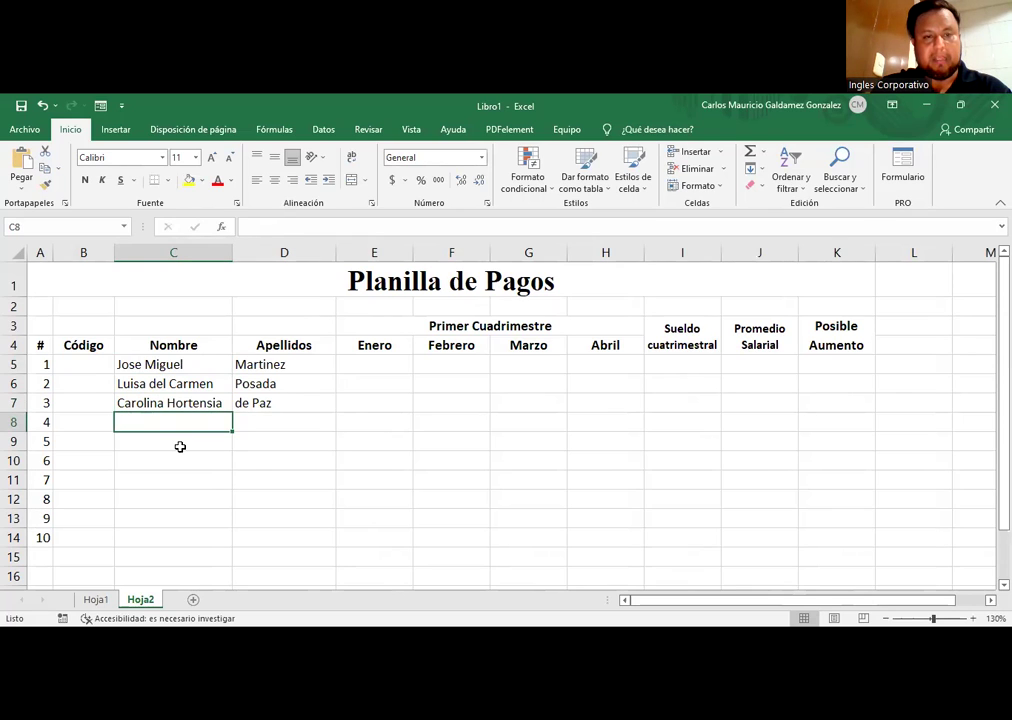
click(180, 447)
key(Up)
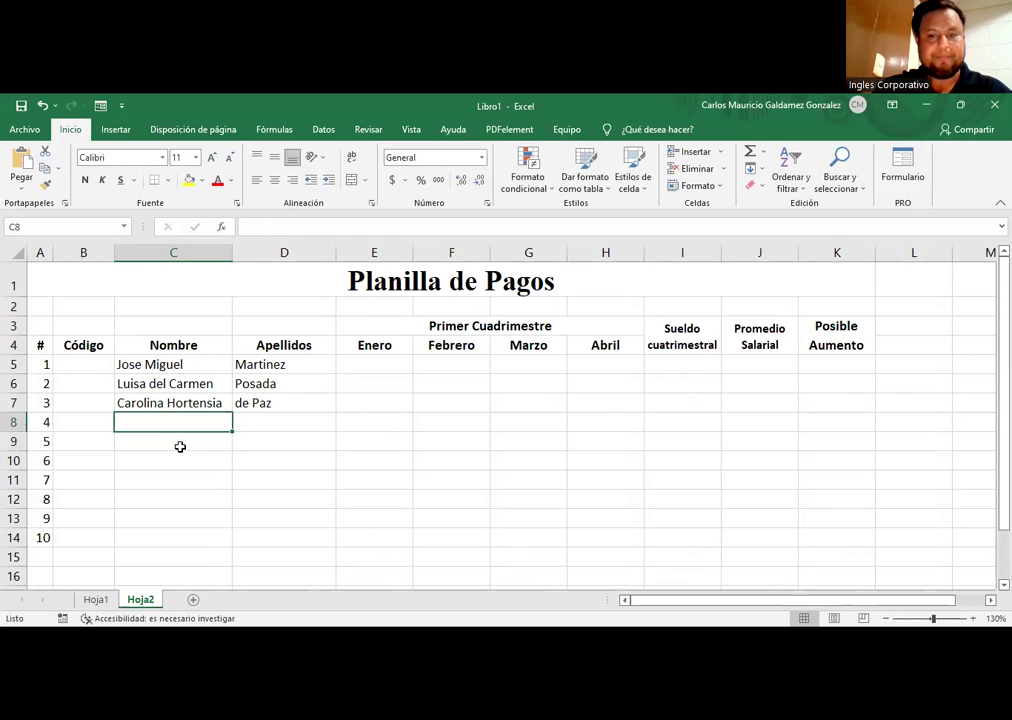
key(Tab)
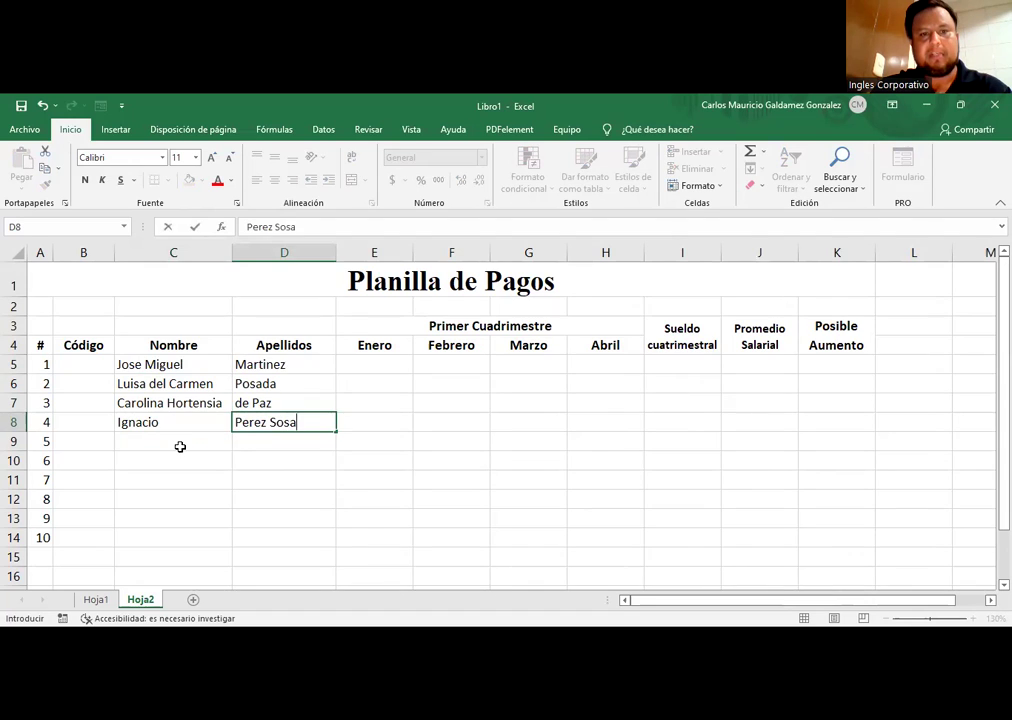
key(Return)
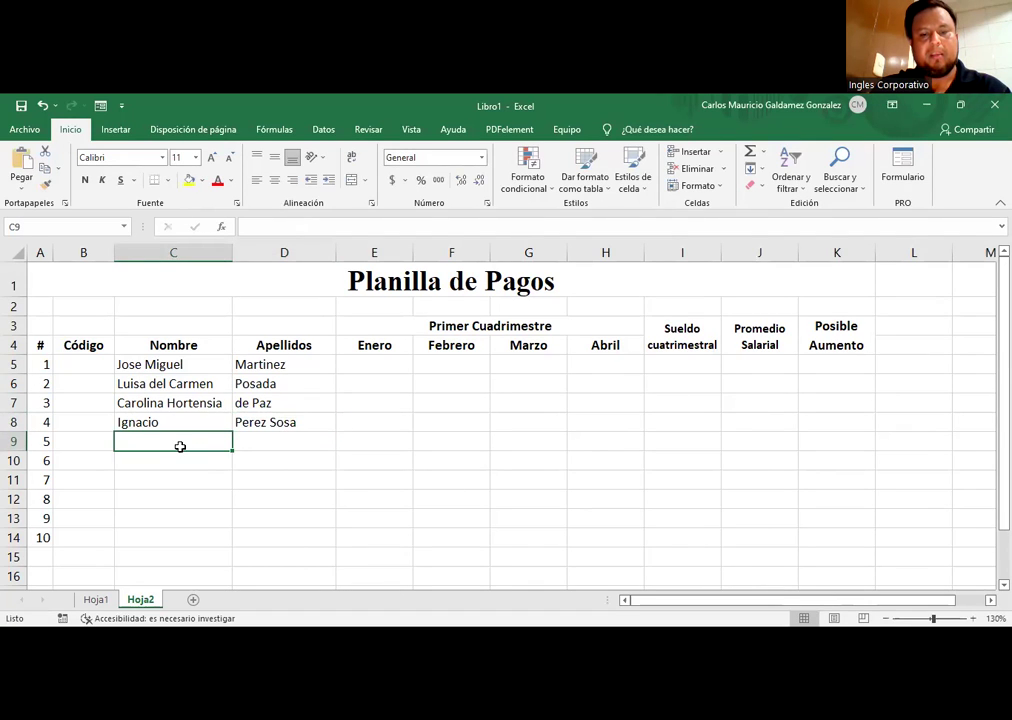
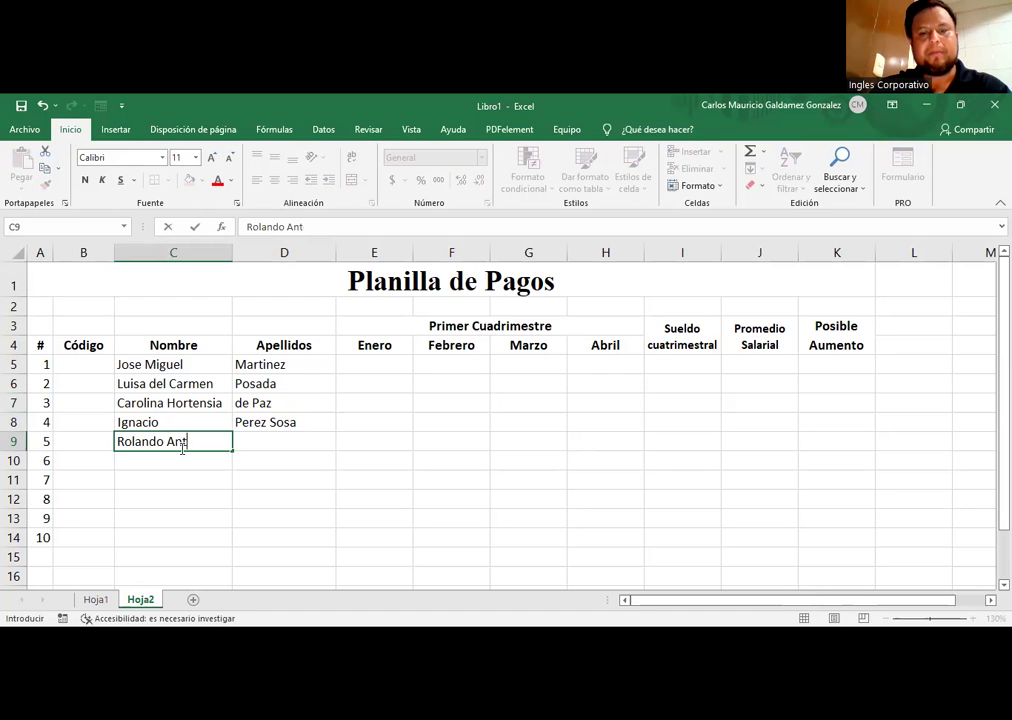
Step: Enter the first names and surnames for rows 9 and 10, correcting typos
key(Tab)
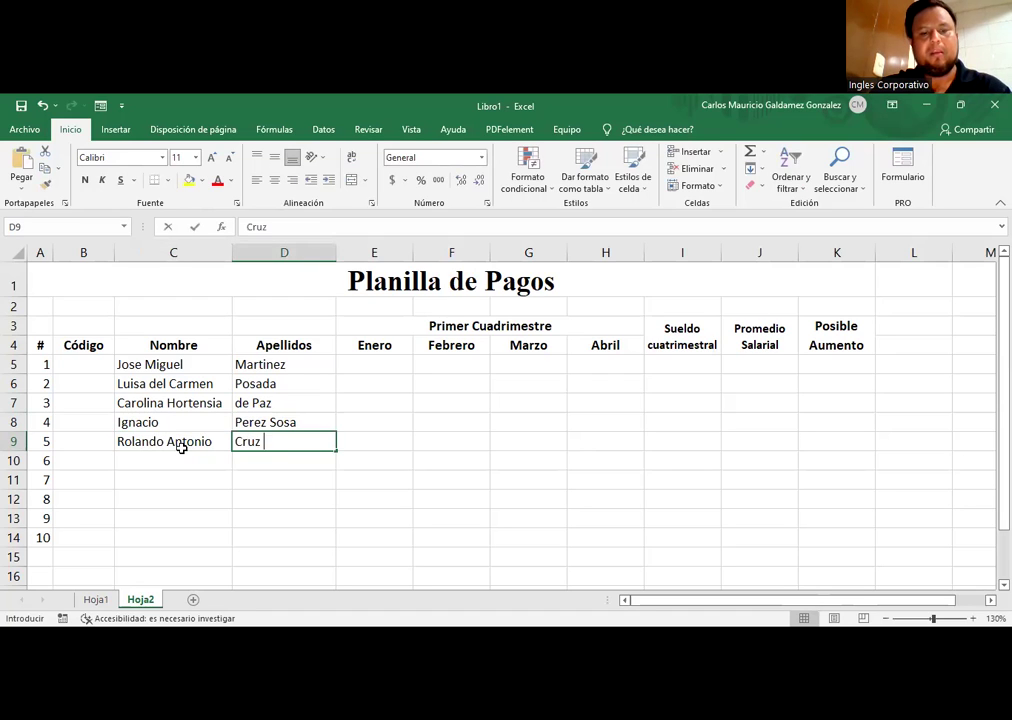
key(Return)
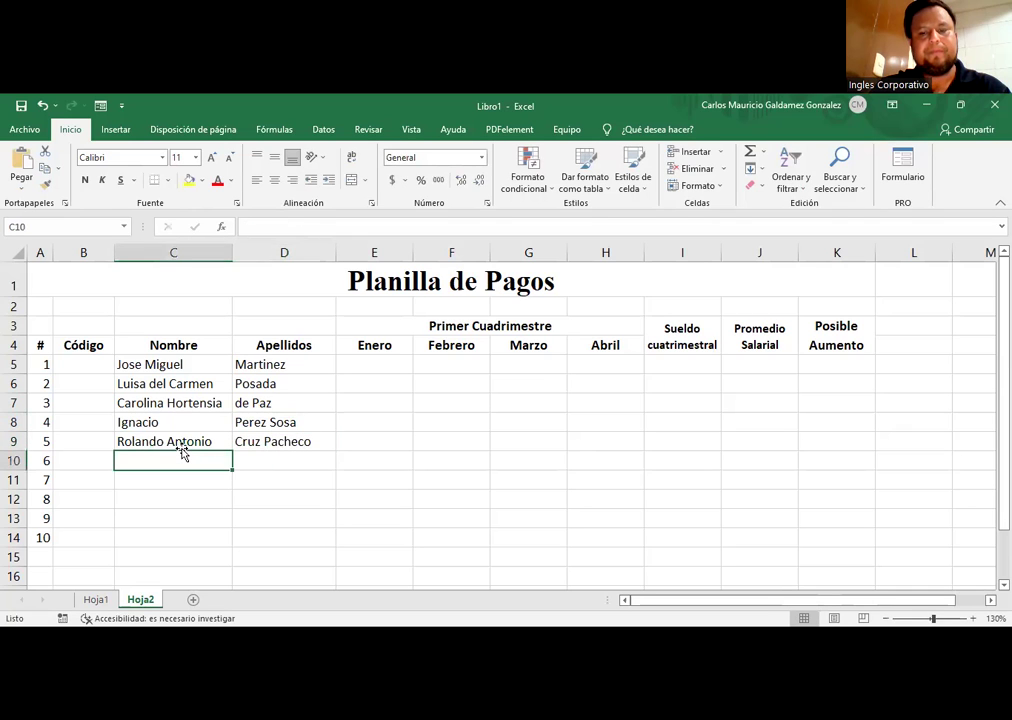
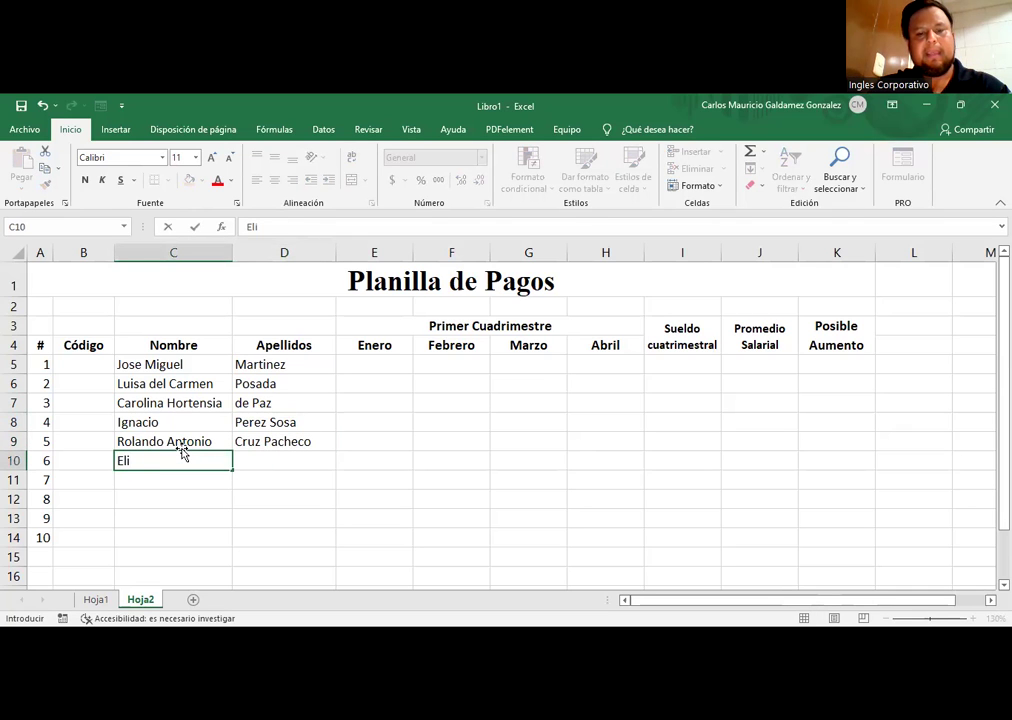
key(Tab)
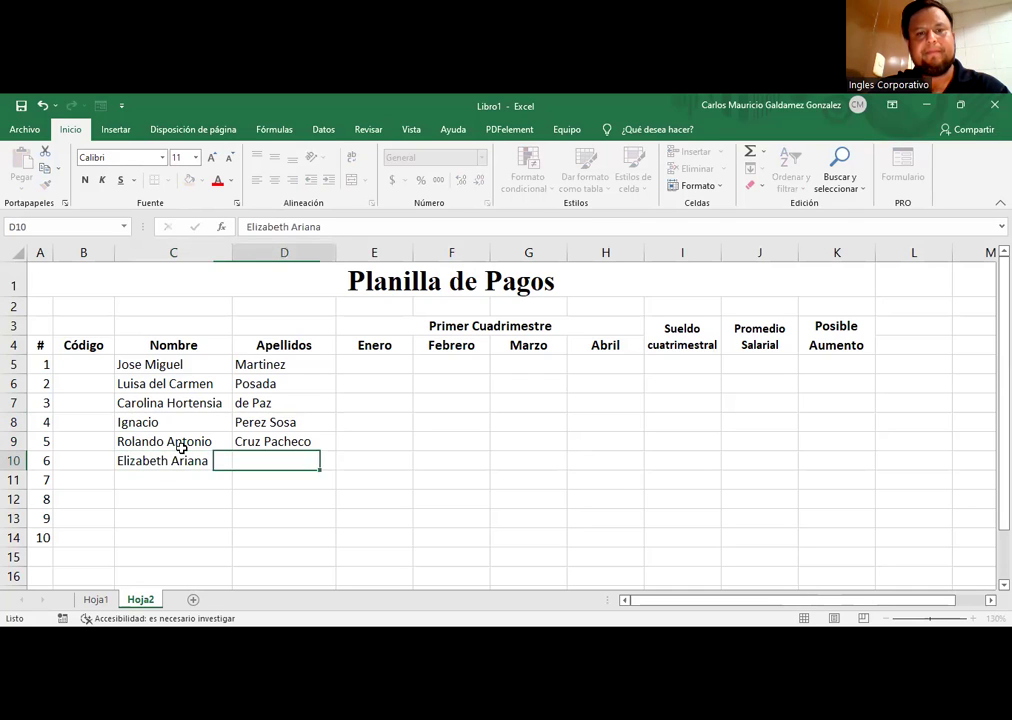
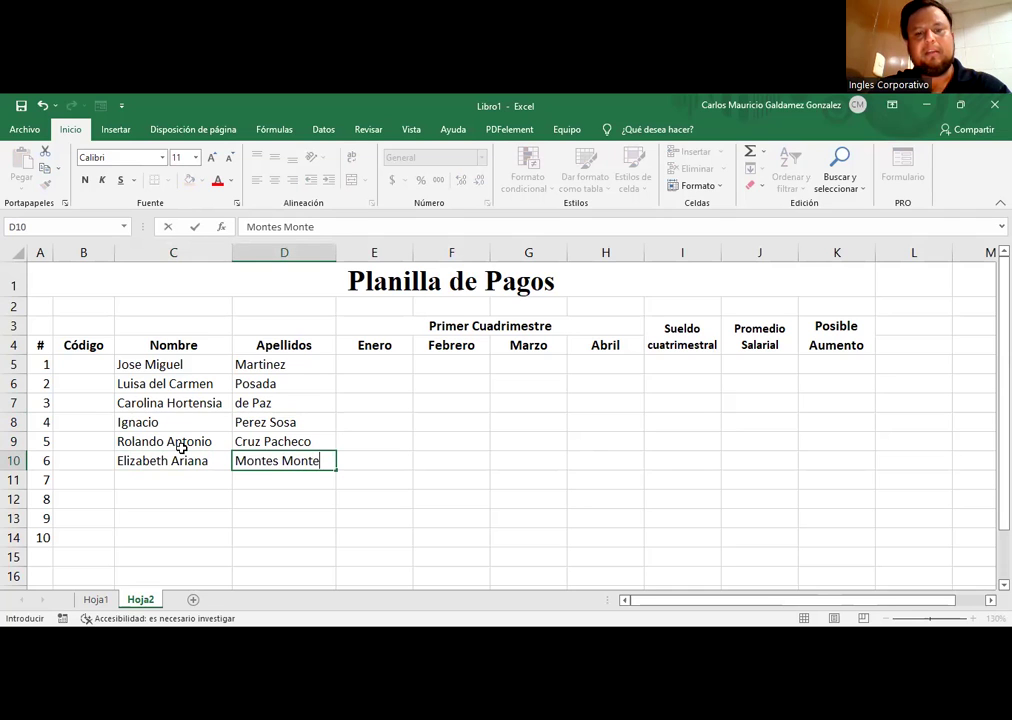
key(Return)
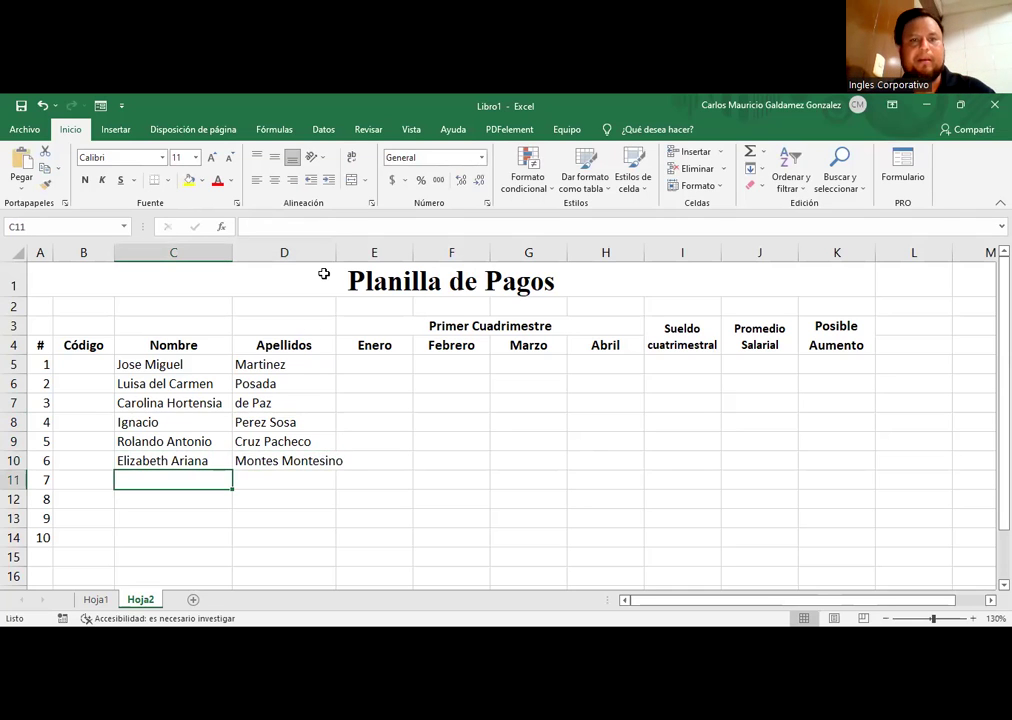
Step: Autofit column D and enter the names and surnames for rows 11 and 12
double_click(336, 252)
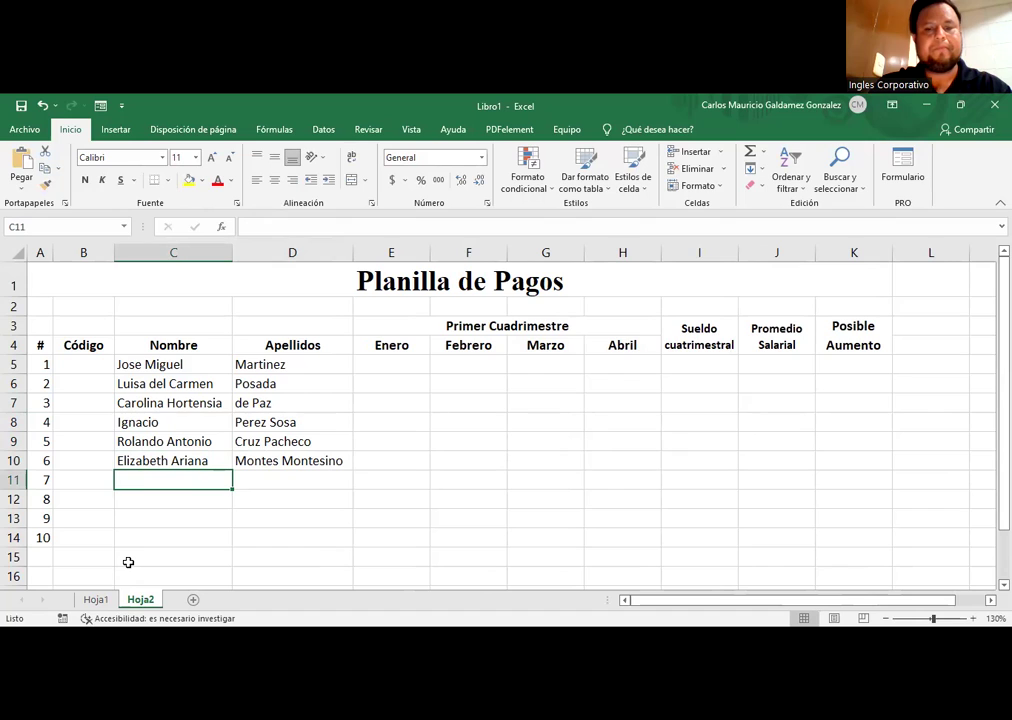
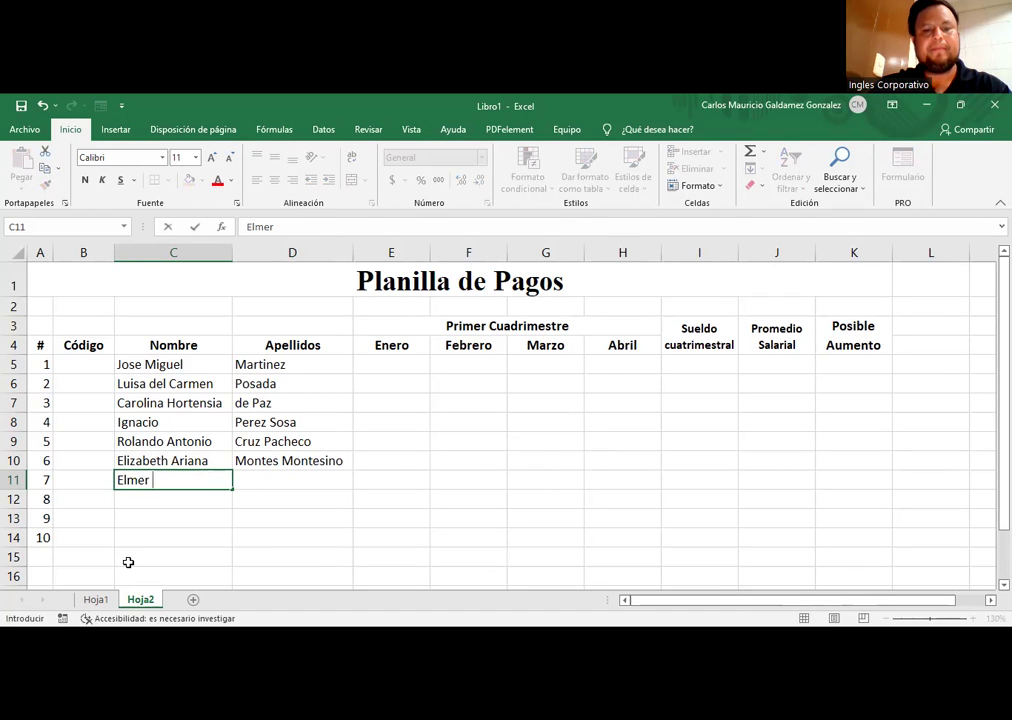
key(Tab)
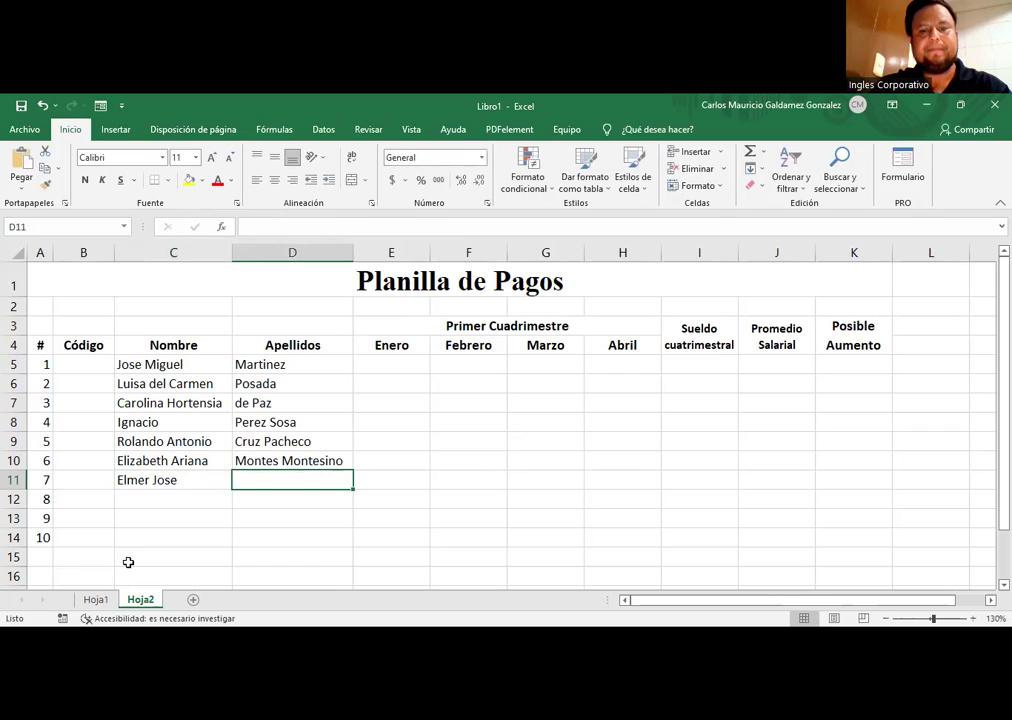
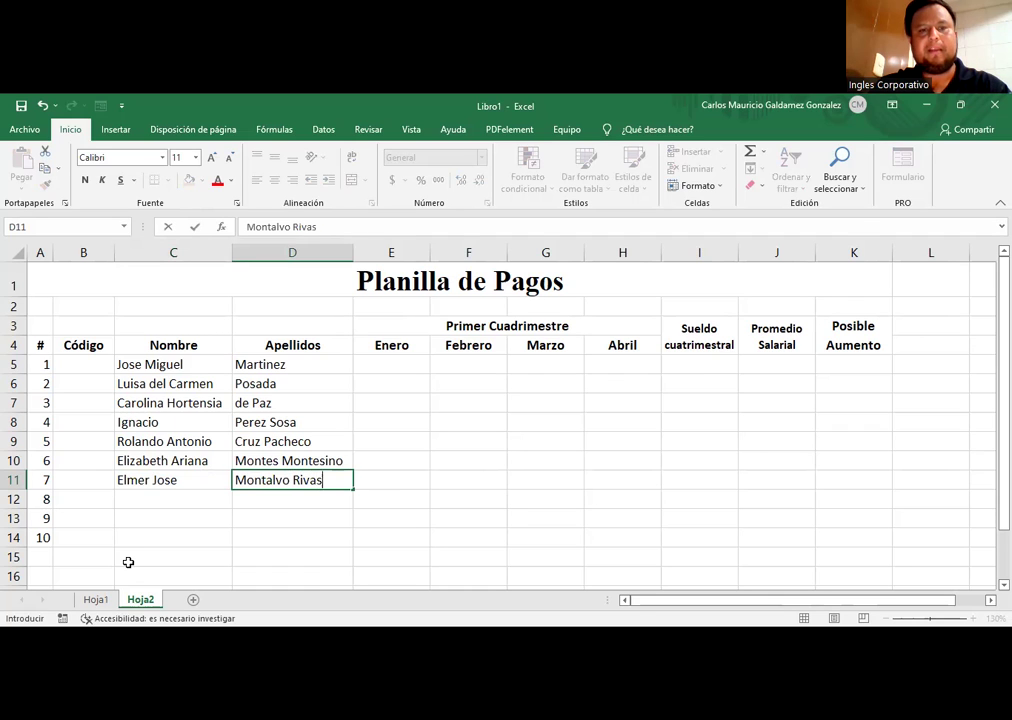
key(Return)
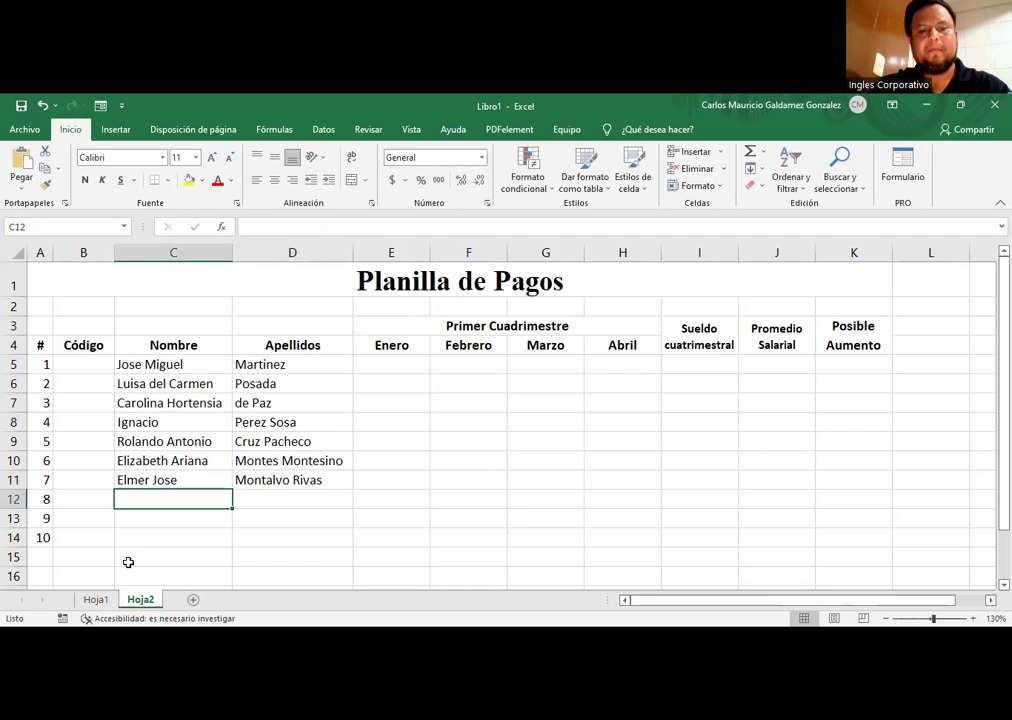
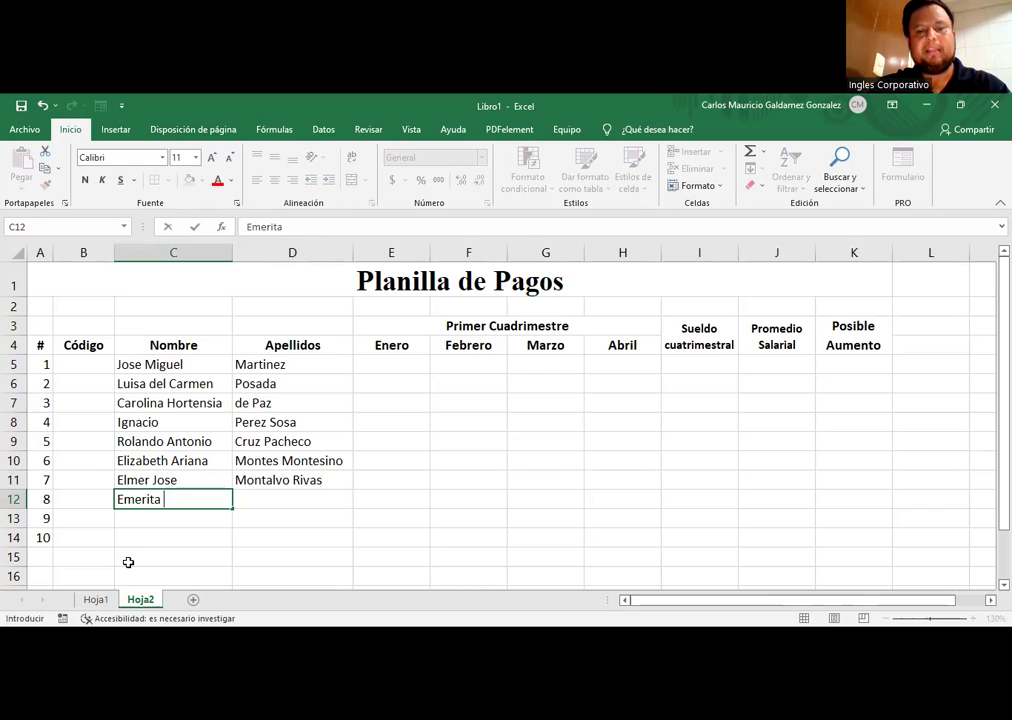
key(Tab)
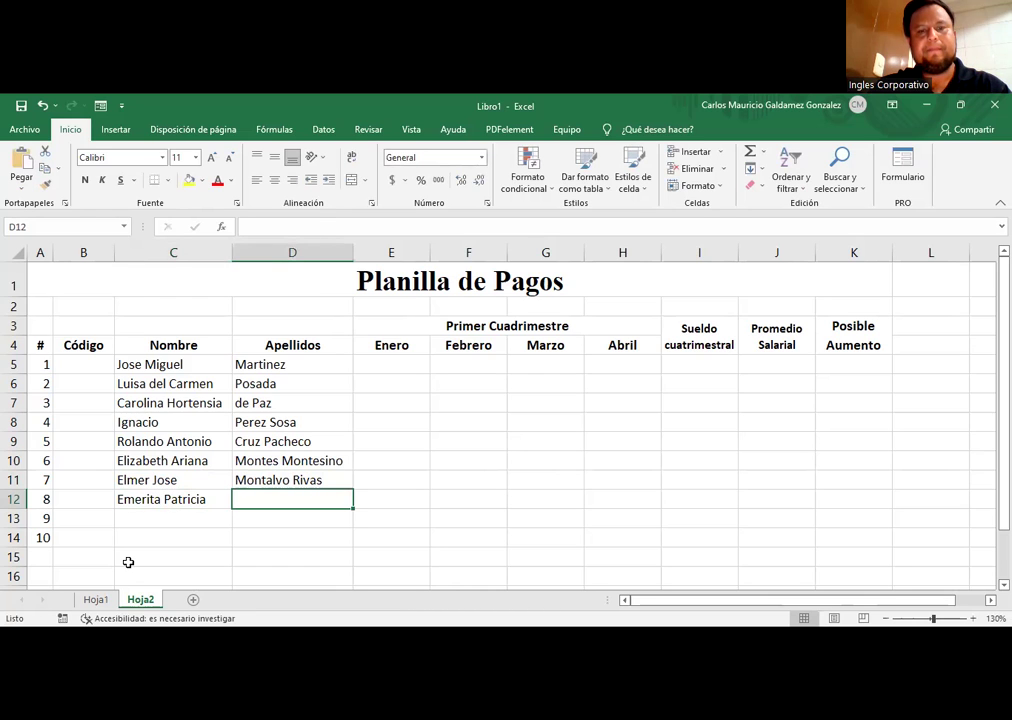
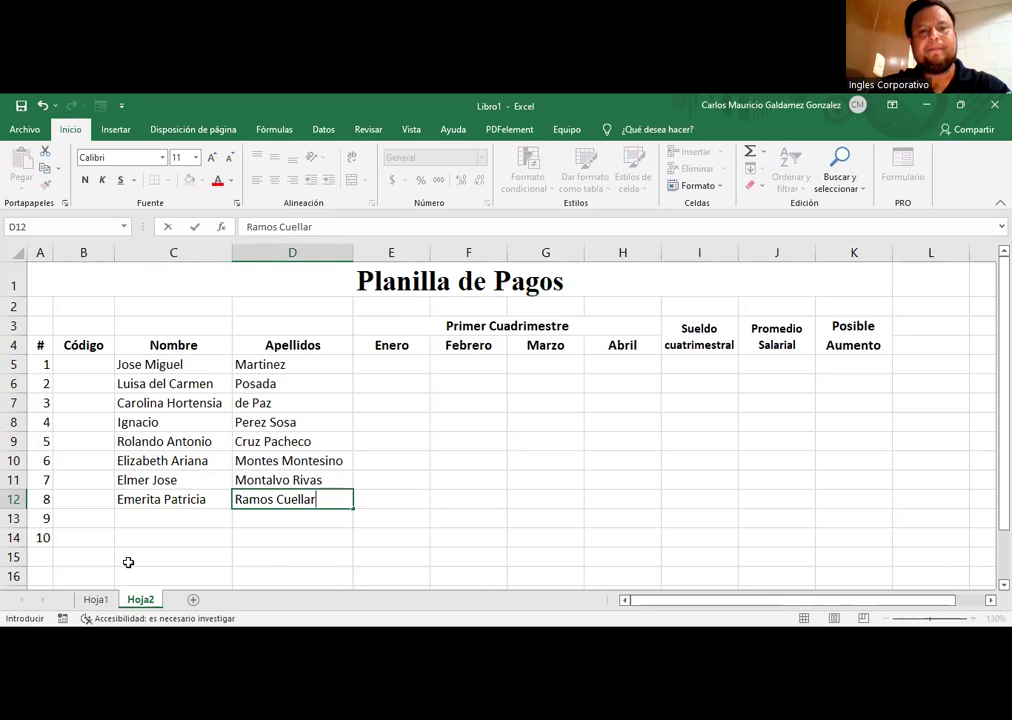
key(Return)
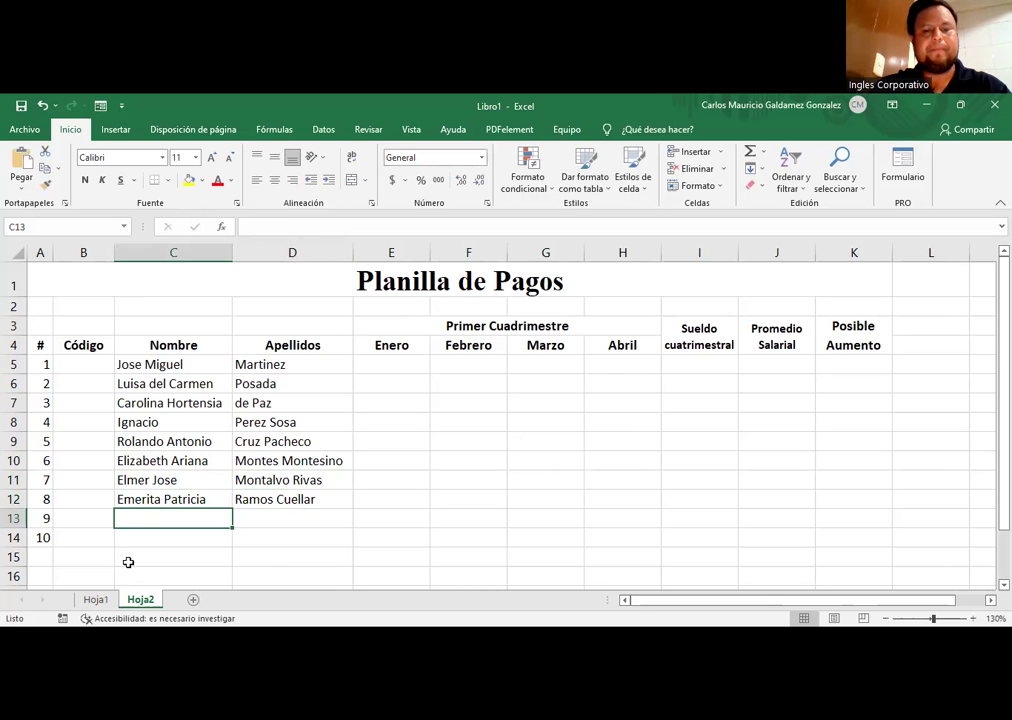
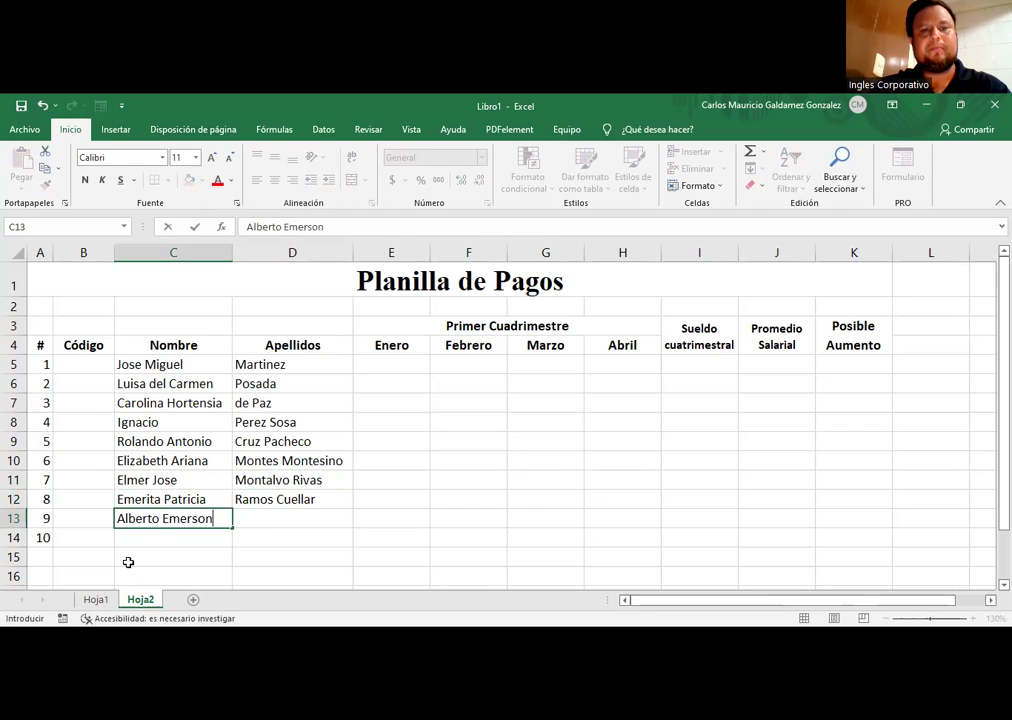
Step: Enter the last two employees' first names and surnames in rows 13 and 14
key(Tab)
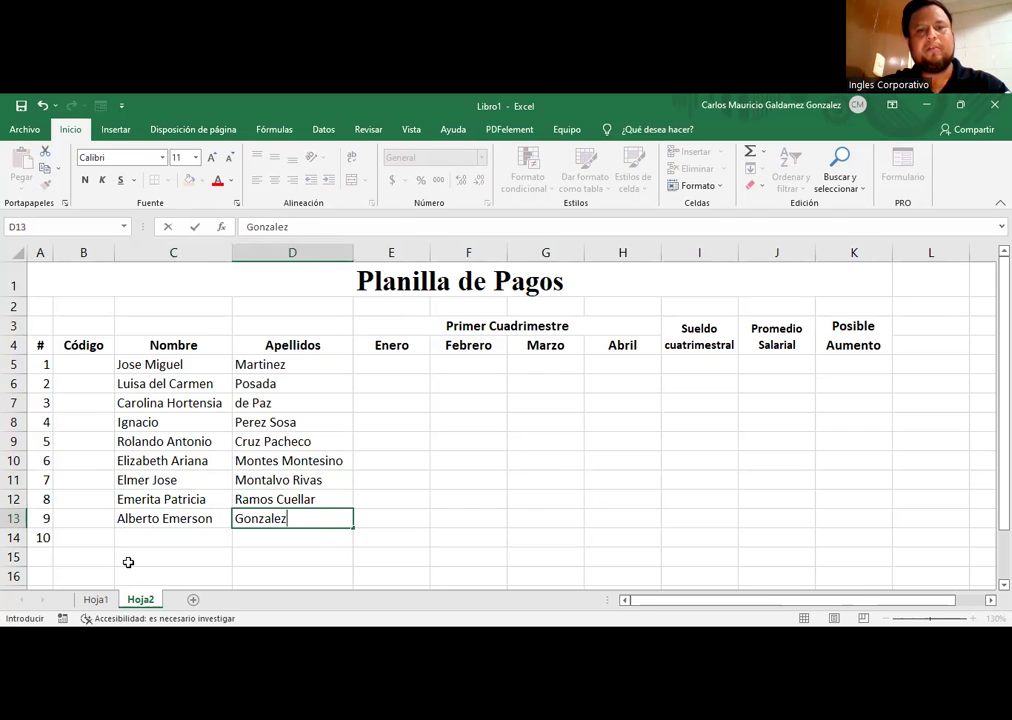
key(Return)
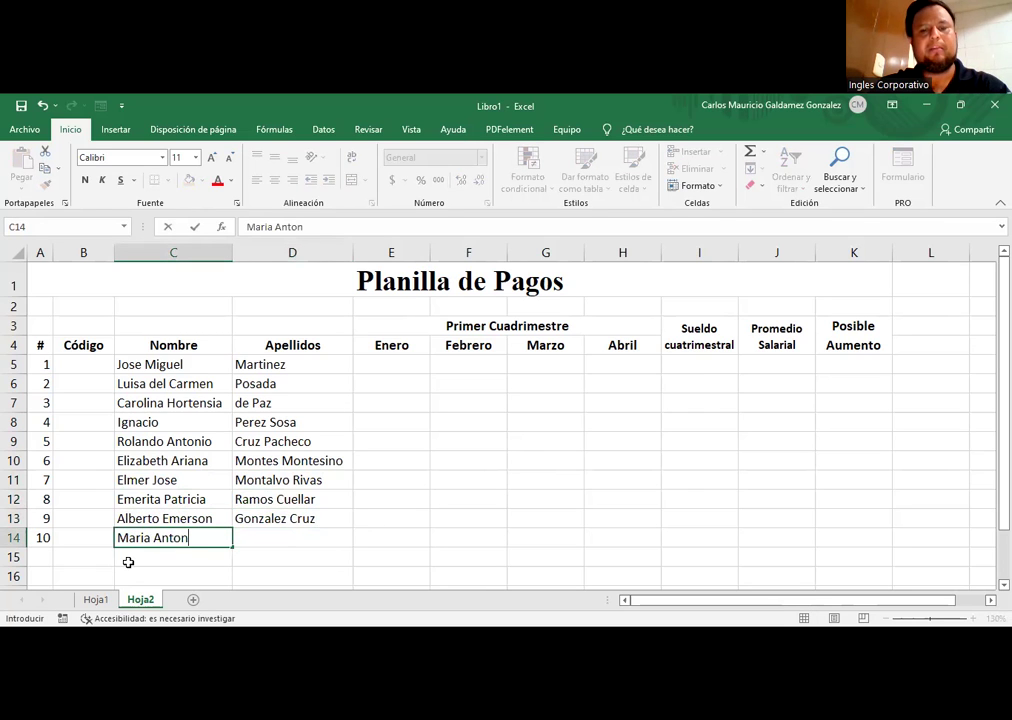
key(Tab)
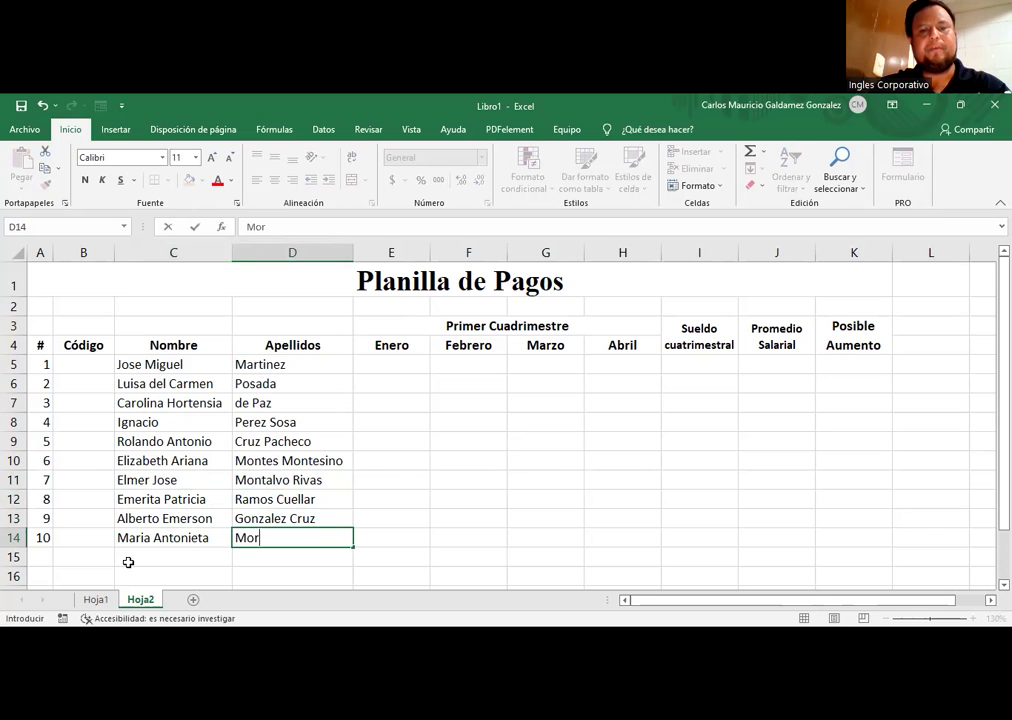
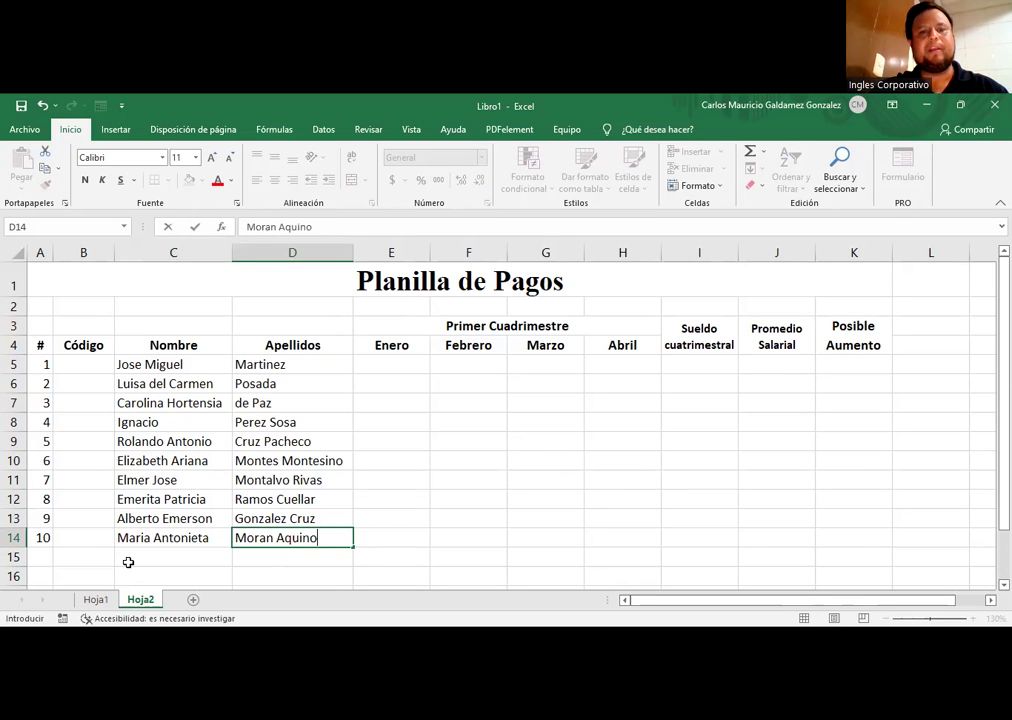
key(Return)
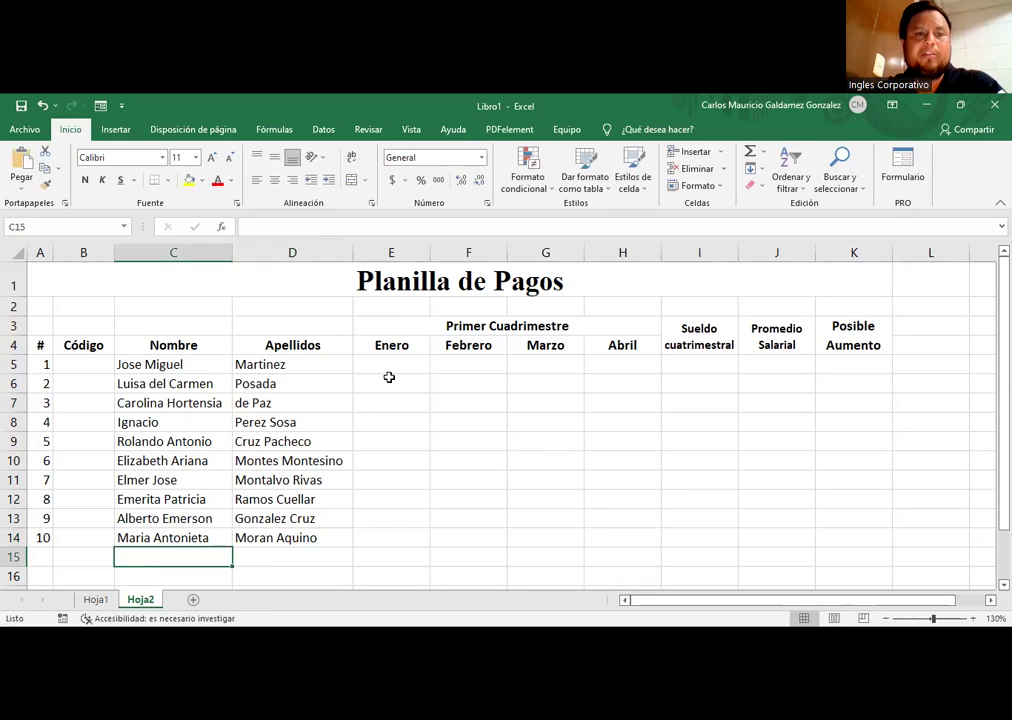
click(389, 378)
Step: Start a formula with = in I5, the first employee's Sueldo cuatrimestral cell
click(88, 365)
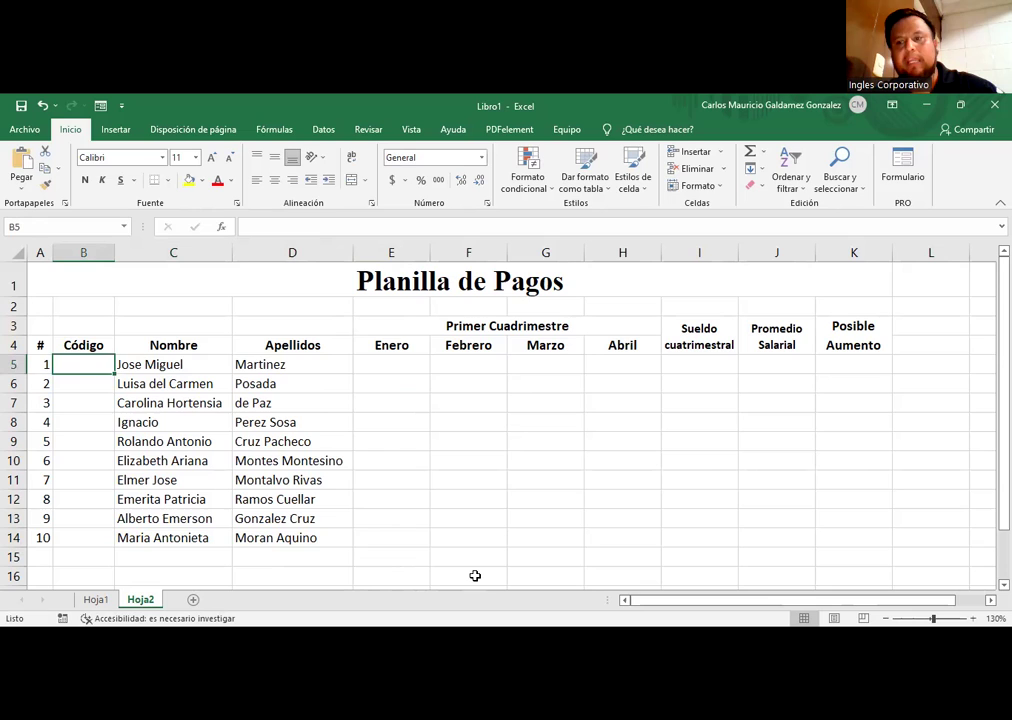
click(409, 366)
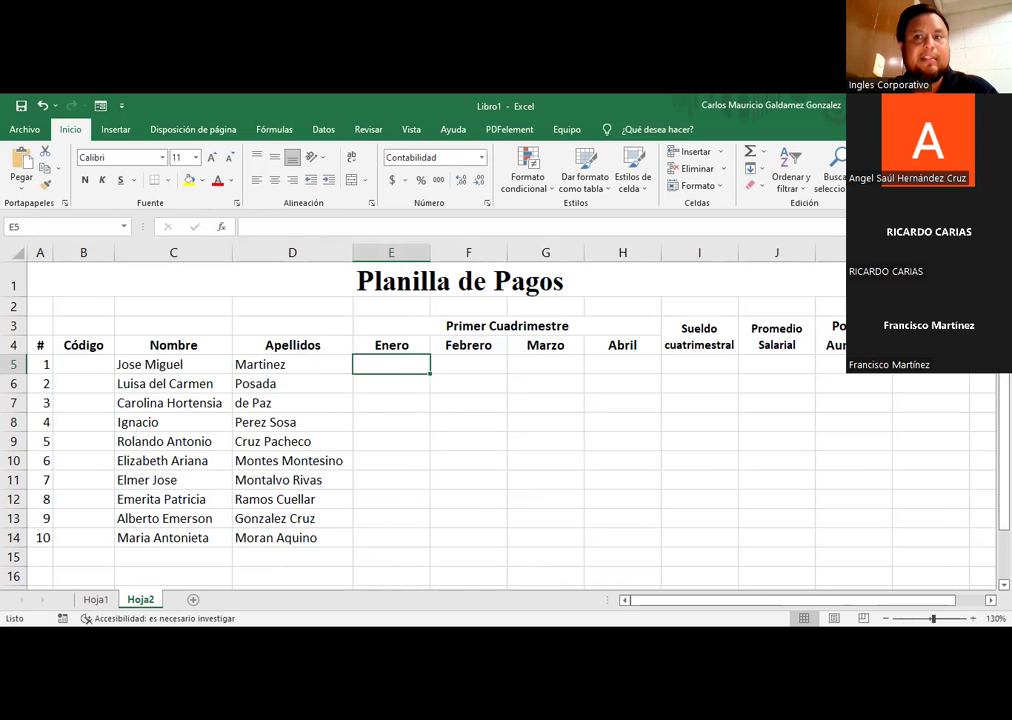
click(704, 369)
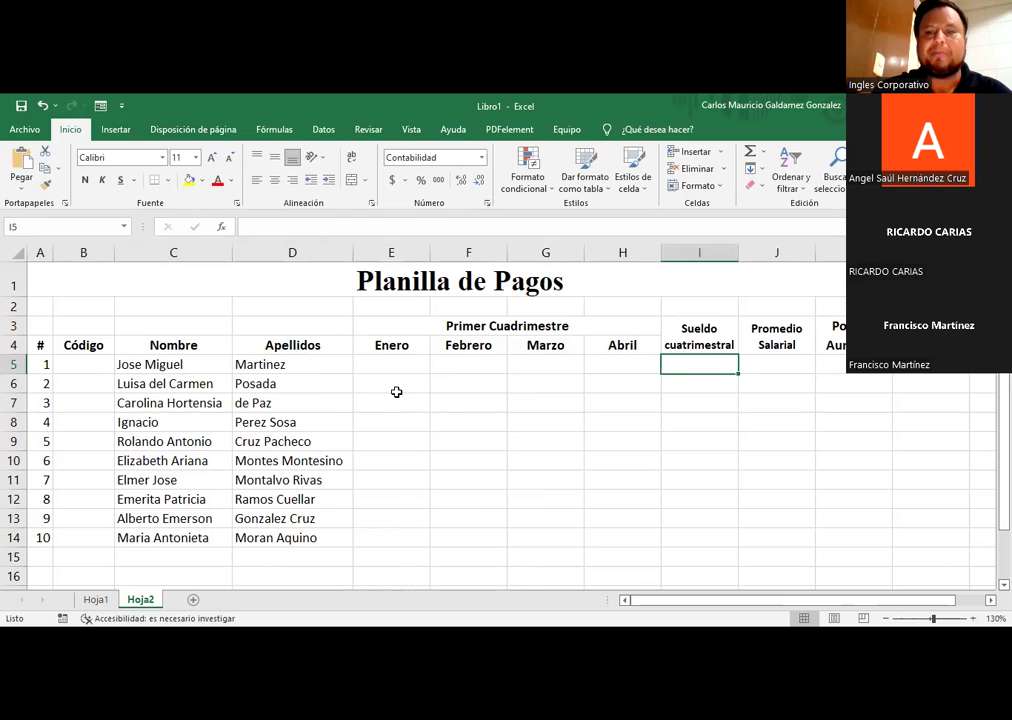
text(=)
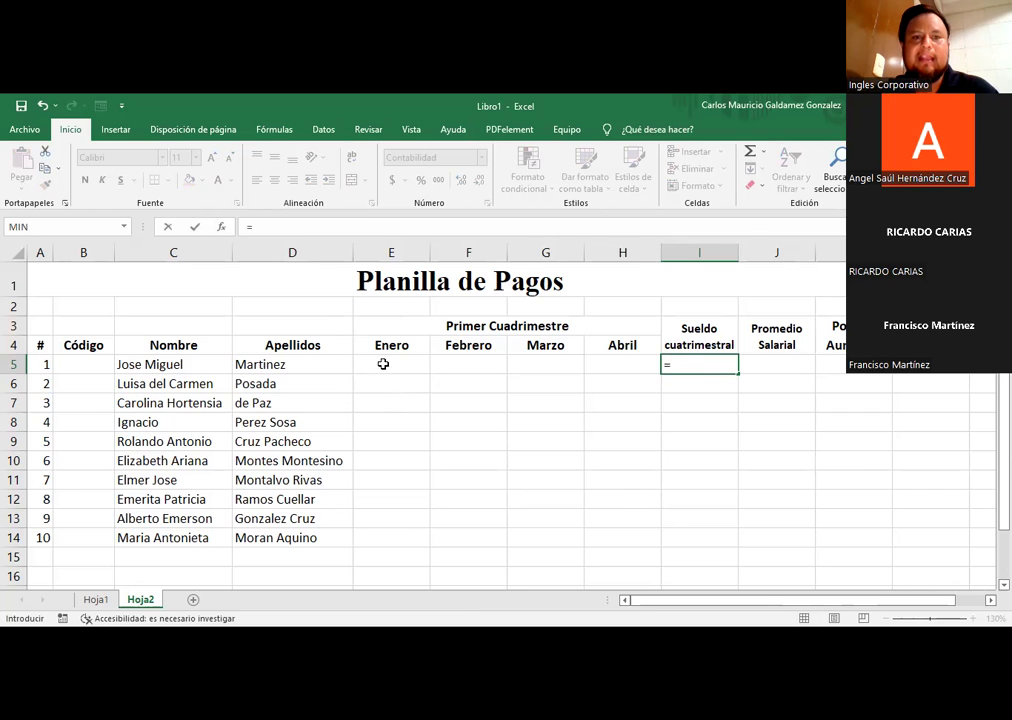
Step: Complete I5 as =E5+F5+G5+H5 totalling Enero–Abril, then begin =SUMA( in I6
click(384, 364)
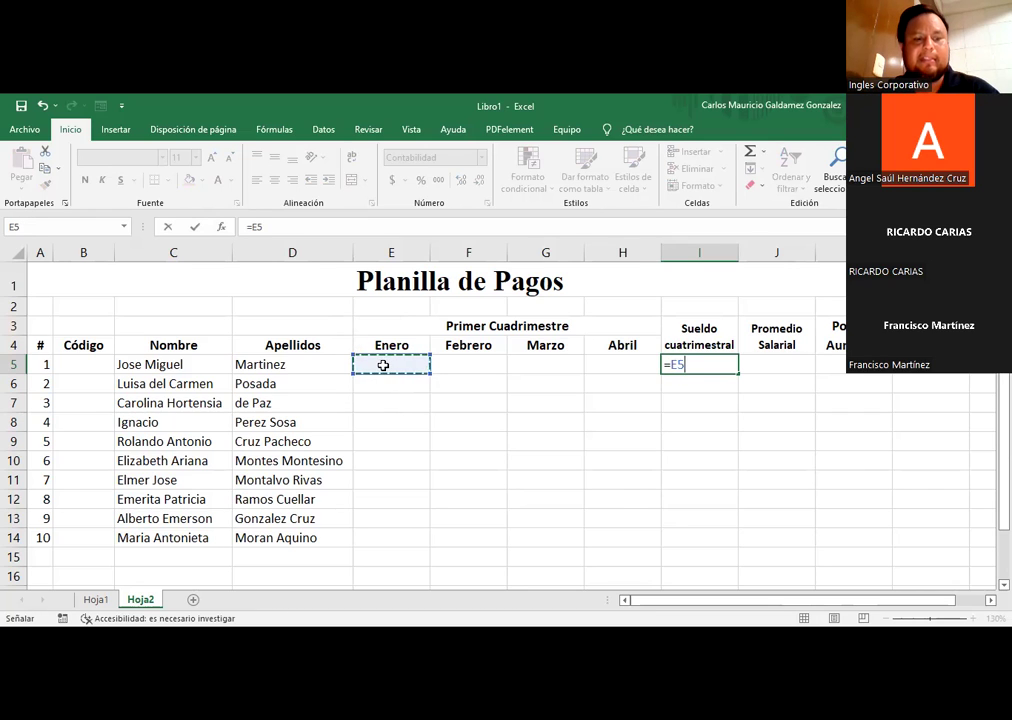
text(+)
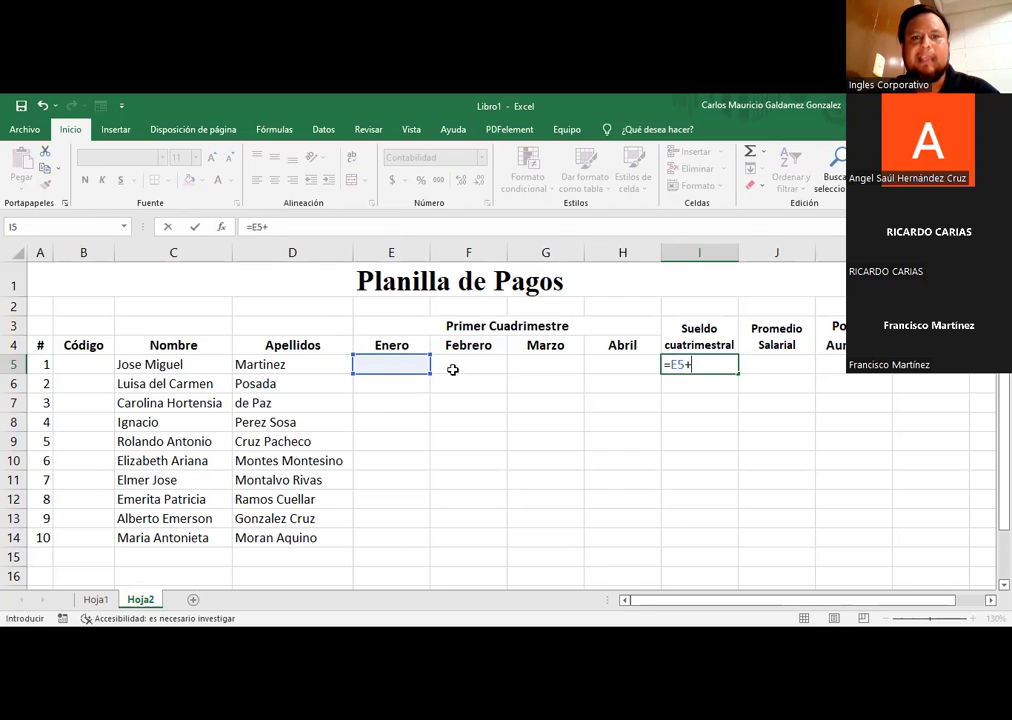
click(453, 368)
text(+)
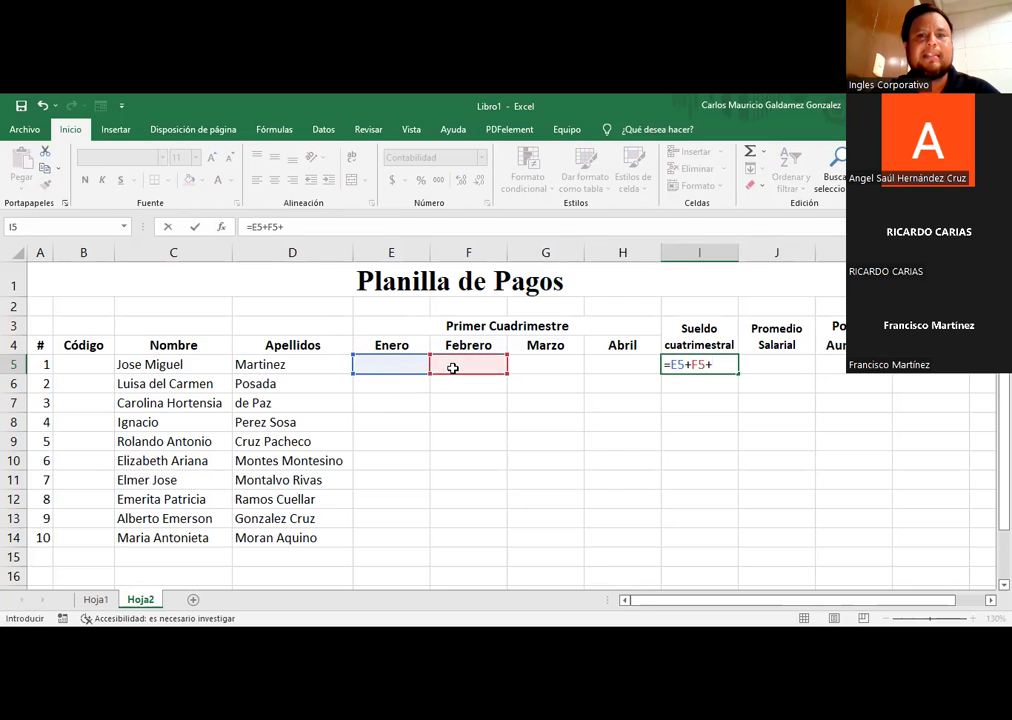
click(537, 367)
text(.)
text(+)
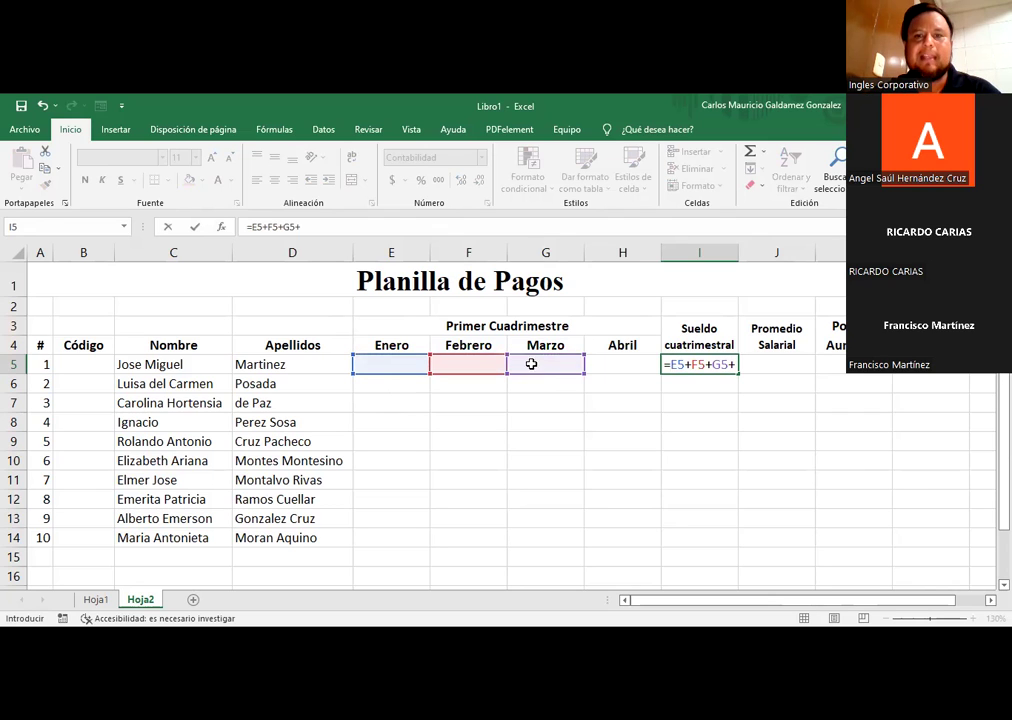
click(629, 364)
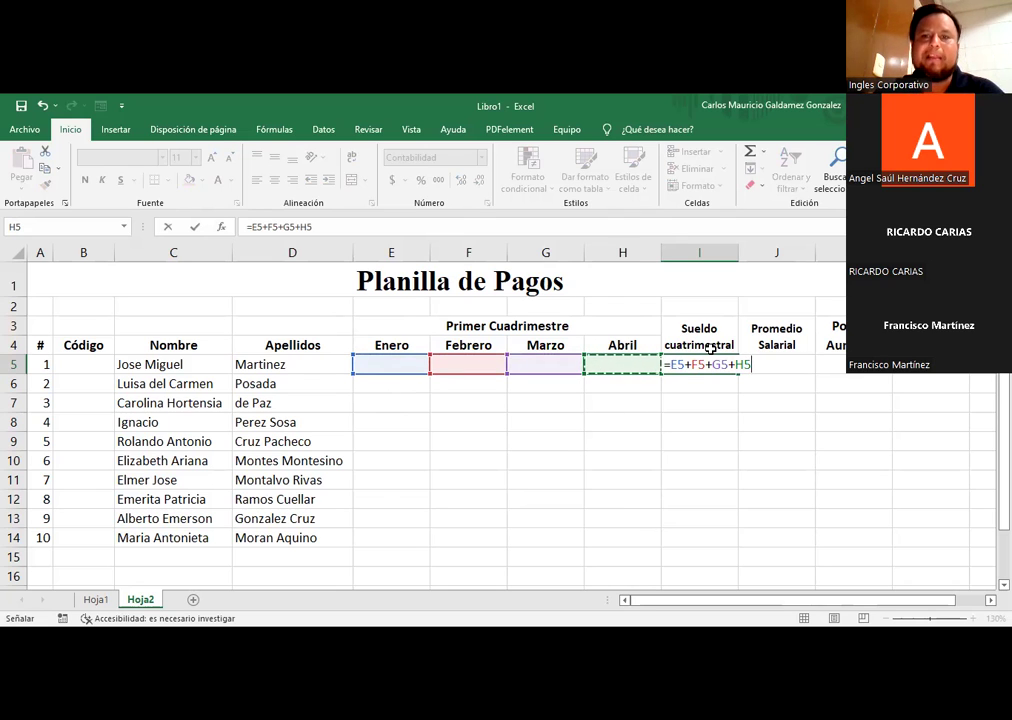
key(Return)
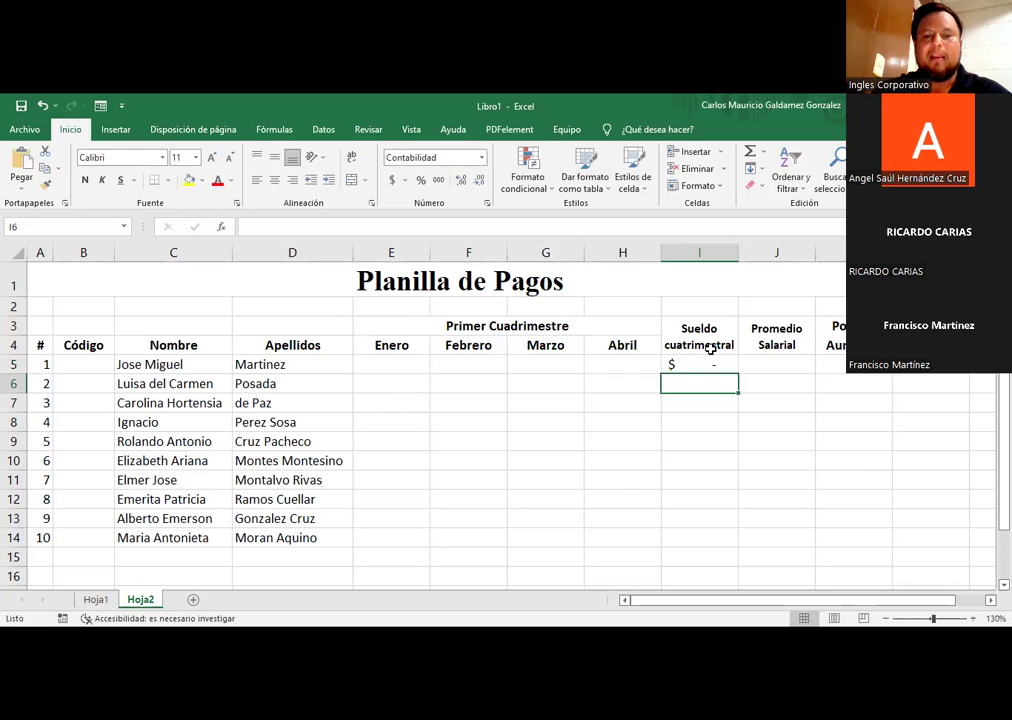
text(=)
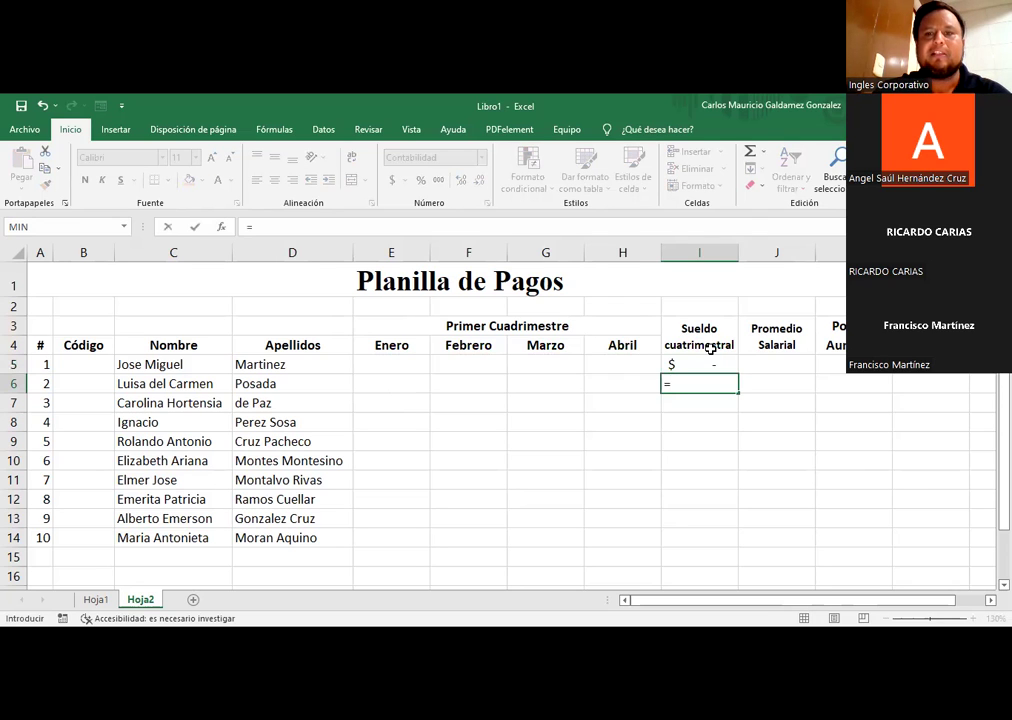
text(SUMA()
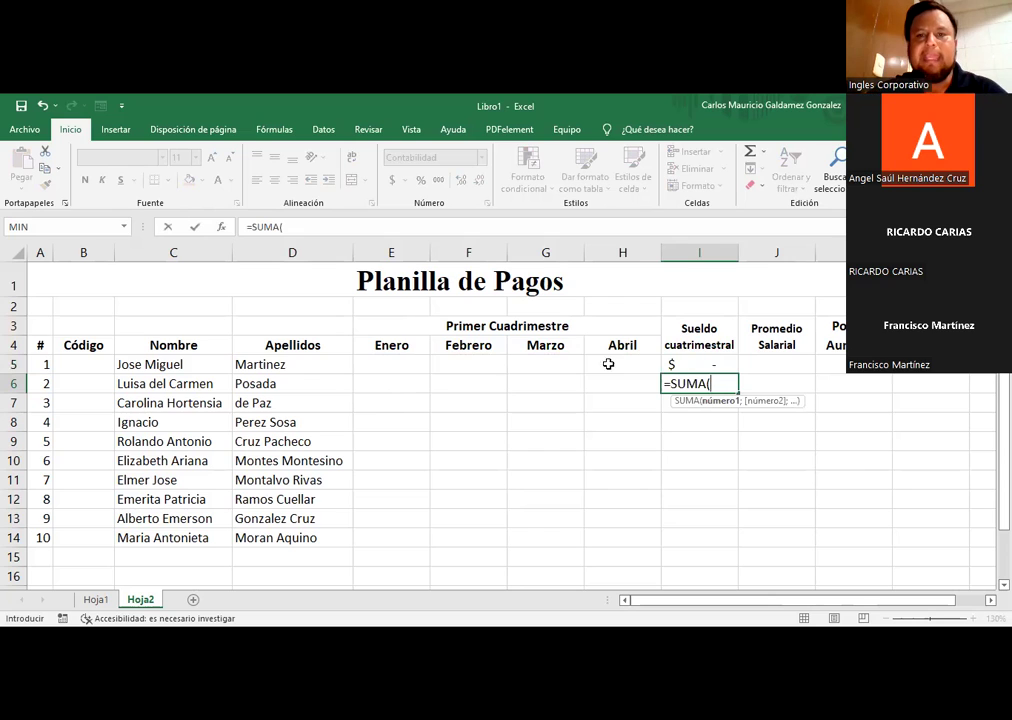
click(377, 387)
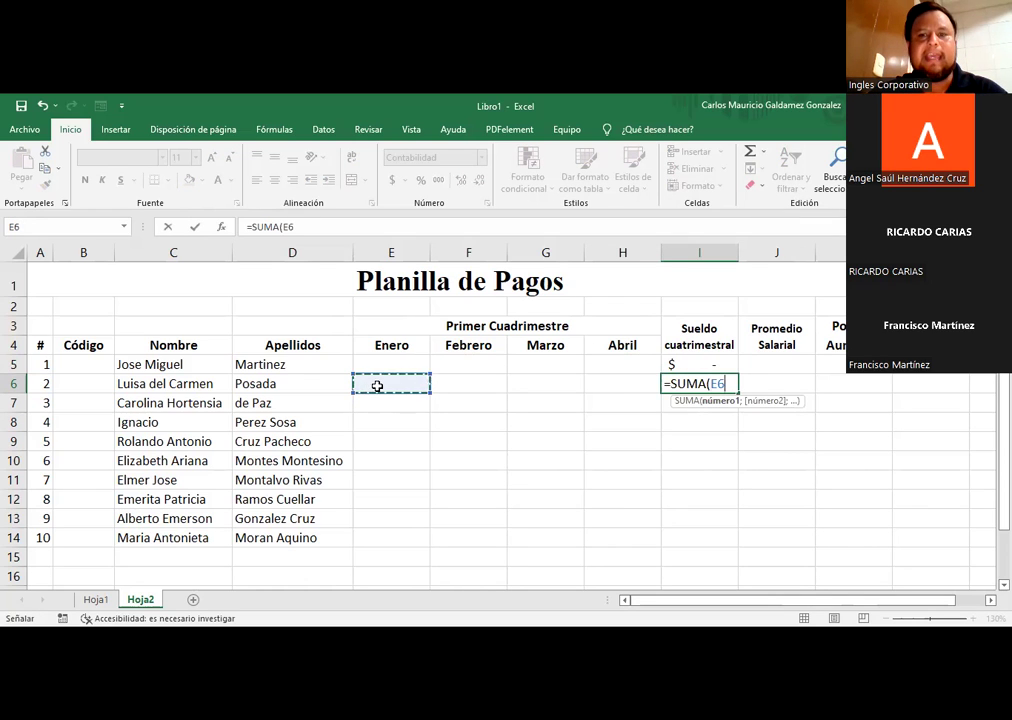
key(F8)
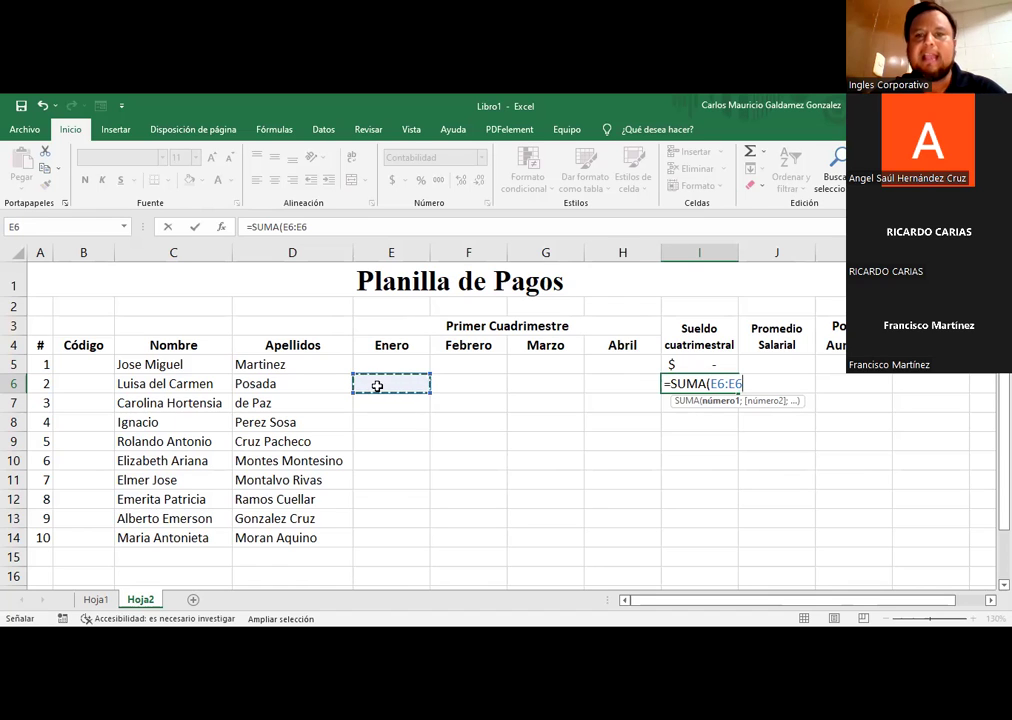
click(599, 381)
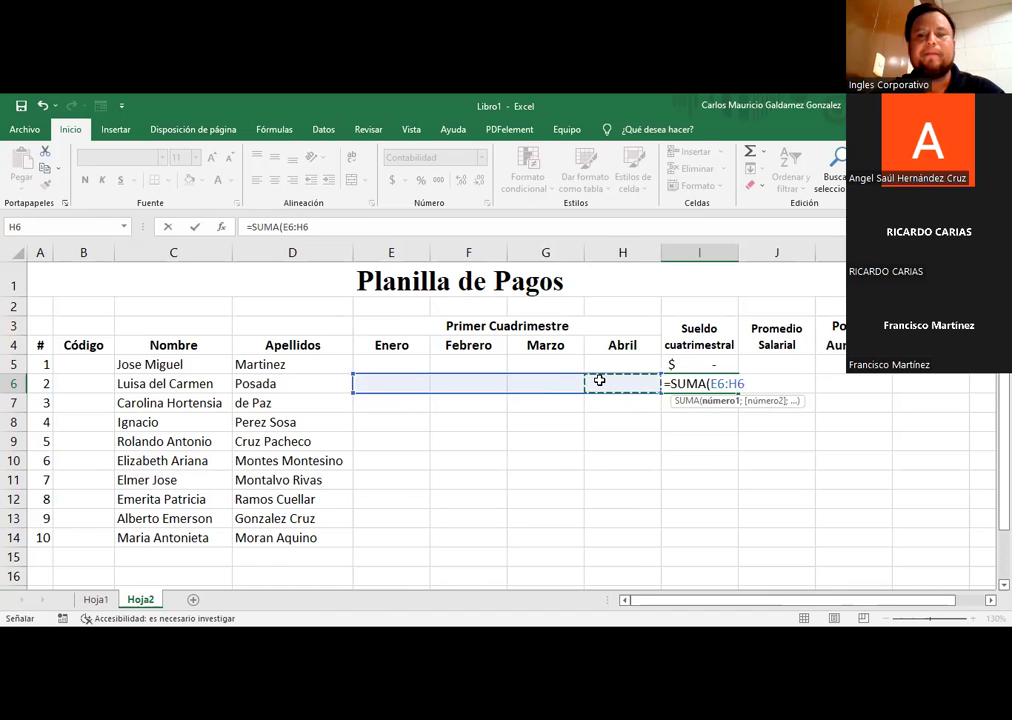
key(Return)
key(Up)
key(Up)
key(Down)
key(Up)
key(Down)
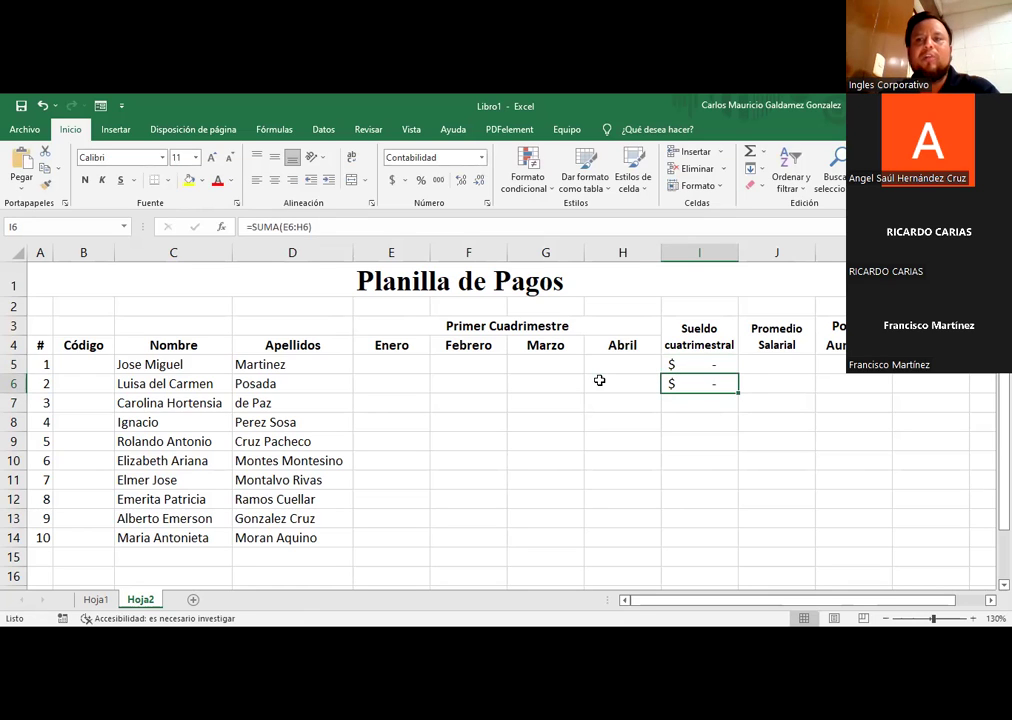
click(691, 367)
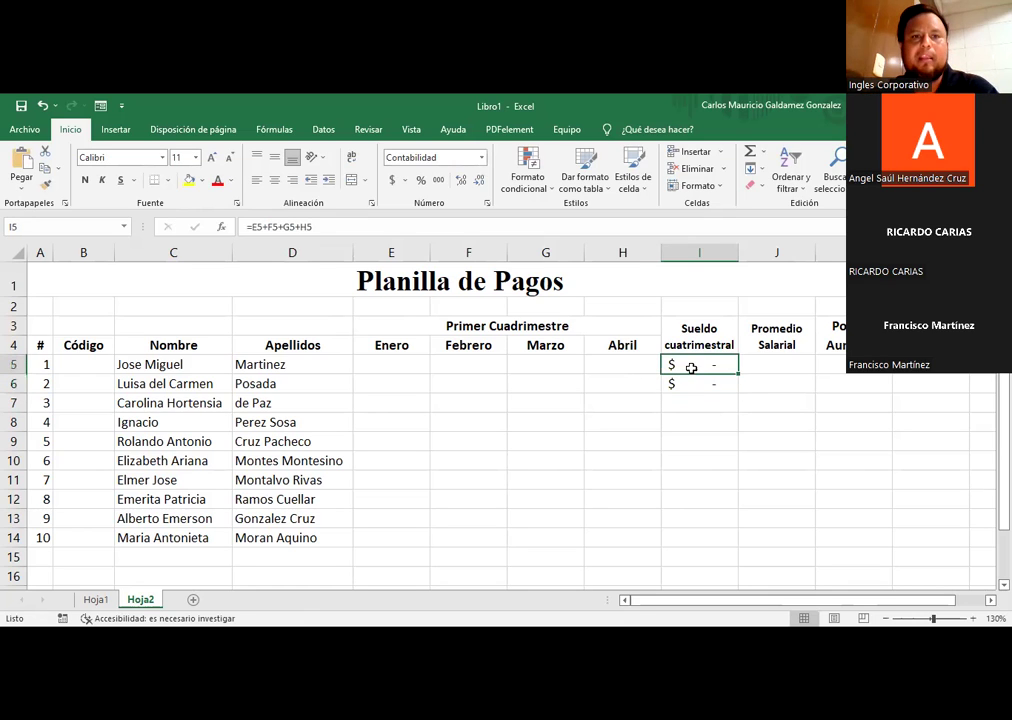
key(F2)
key(Return)
key(F2)
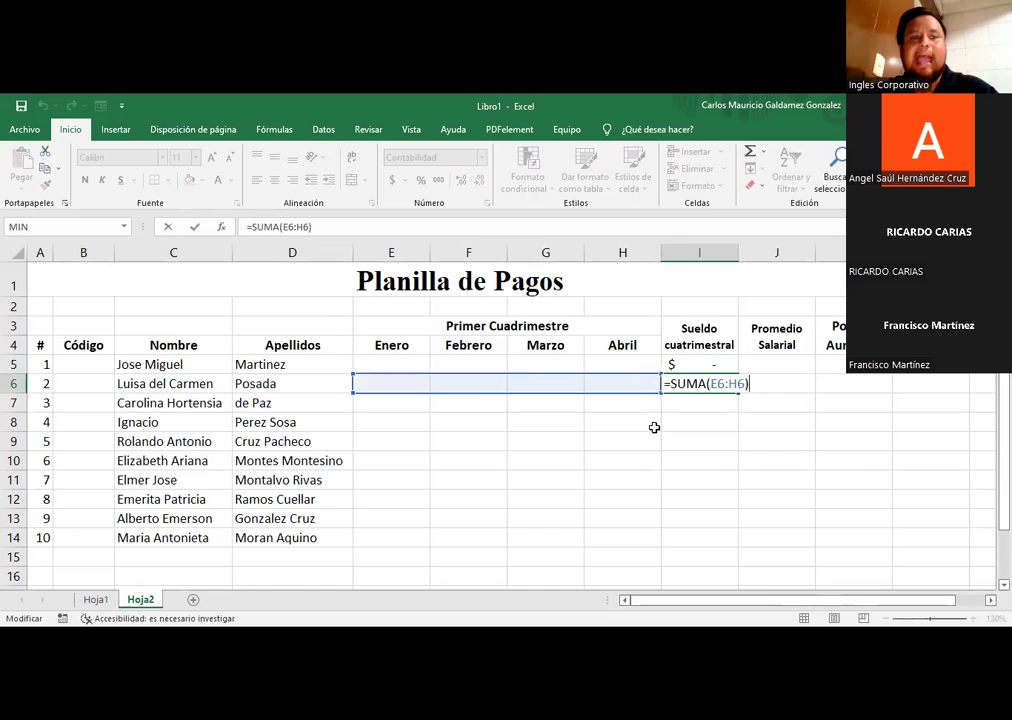
key(Escape)
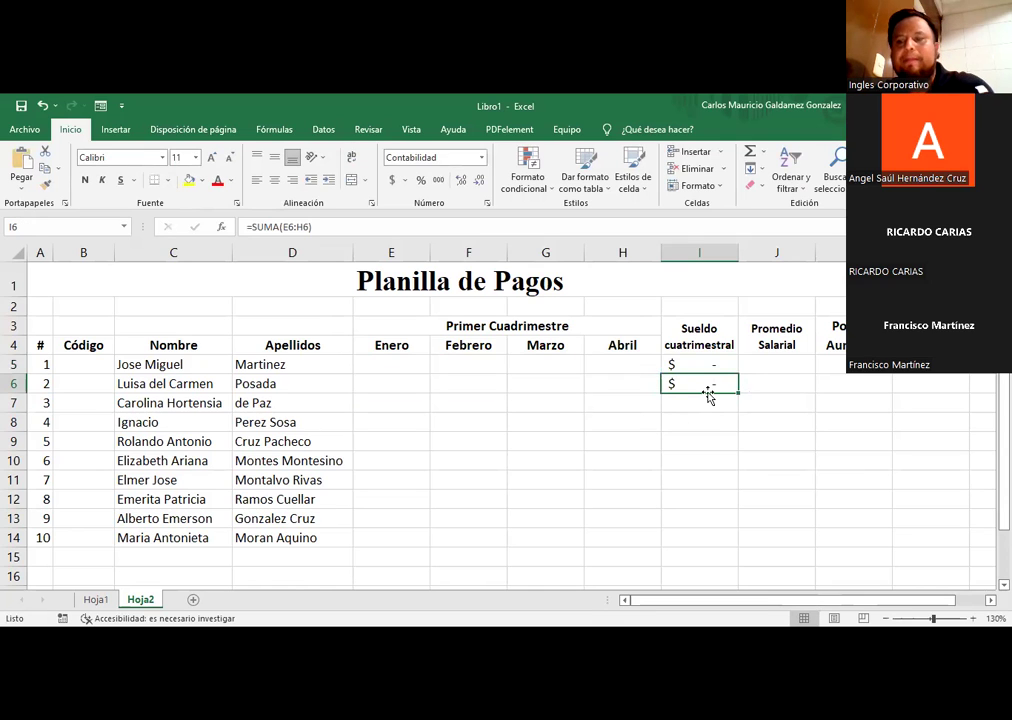
key(Delete)
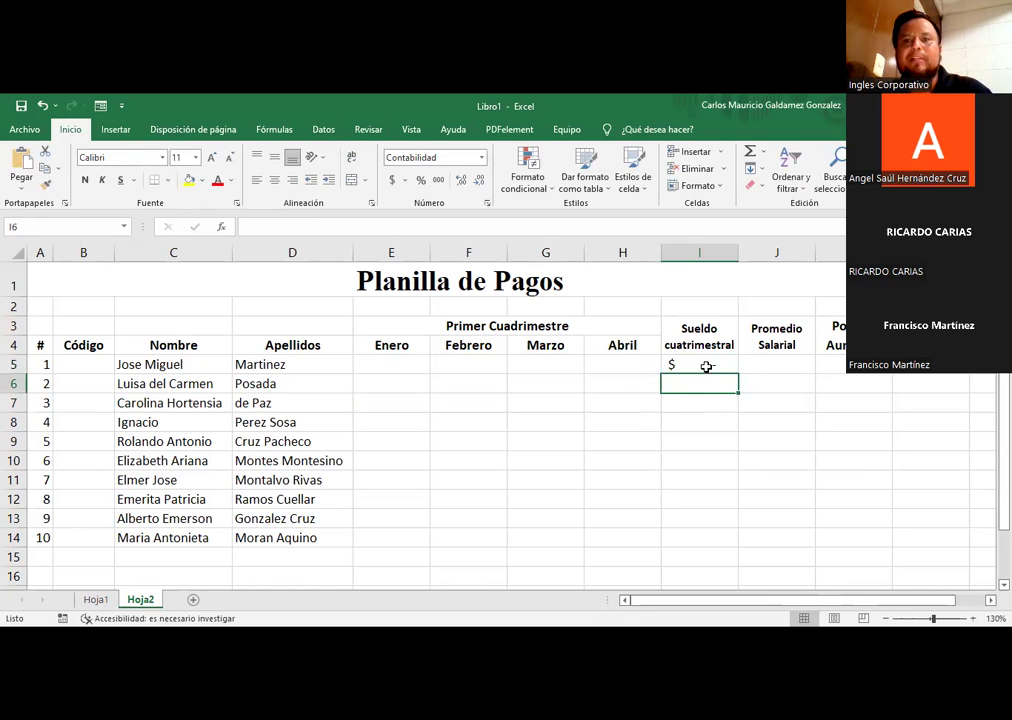
click(707, 364)
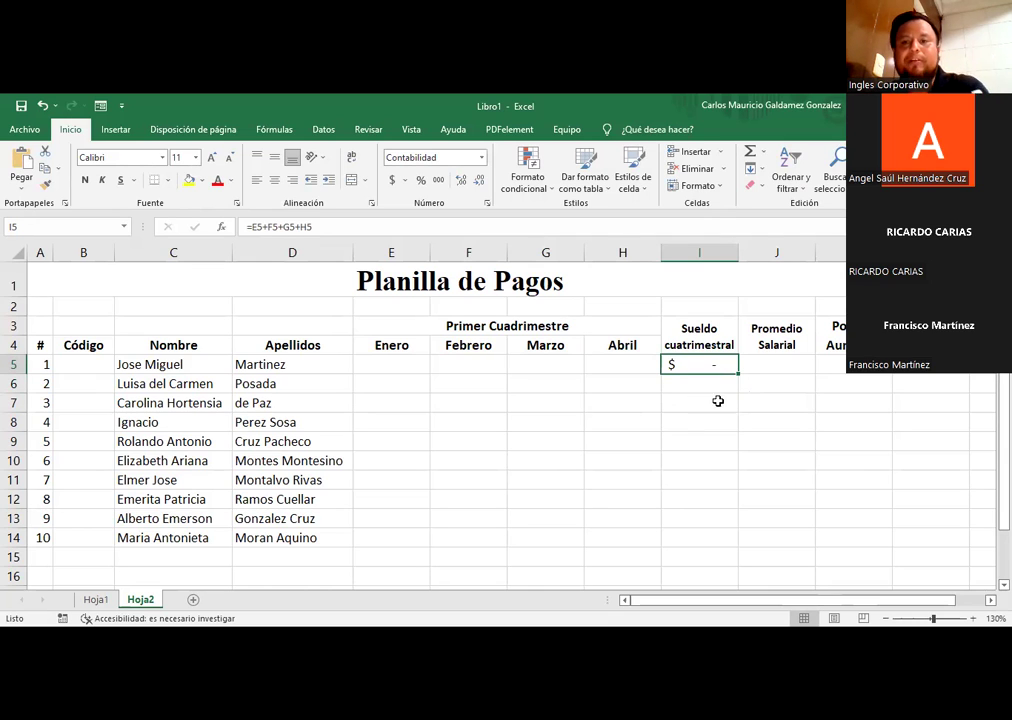
click(765, 365)
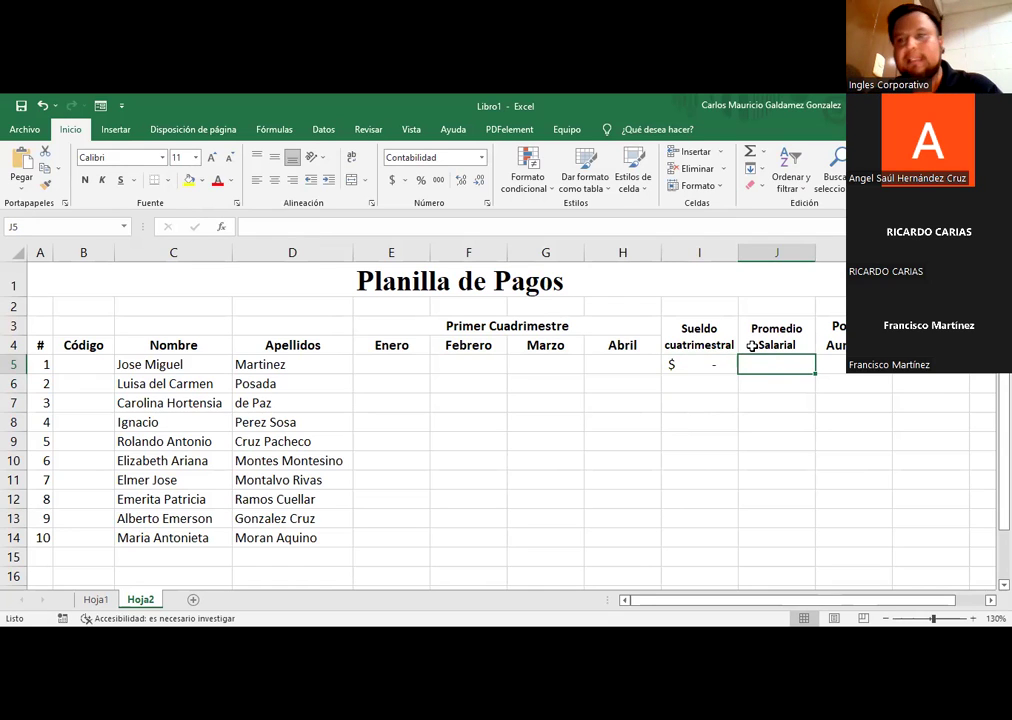
click(689, 366)
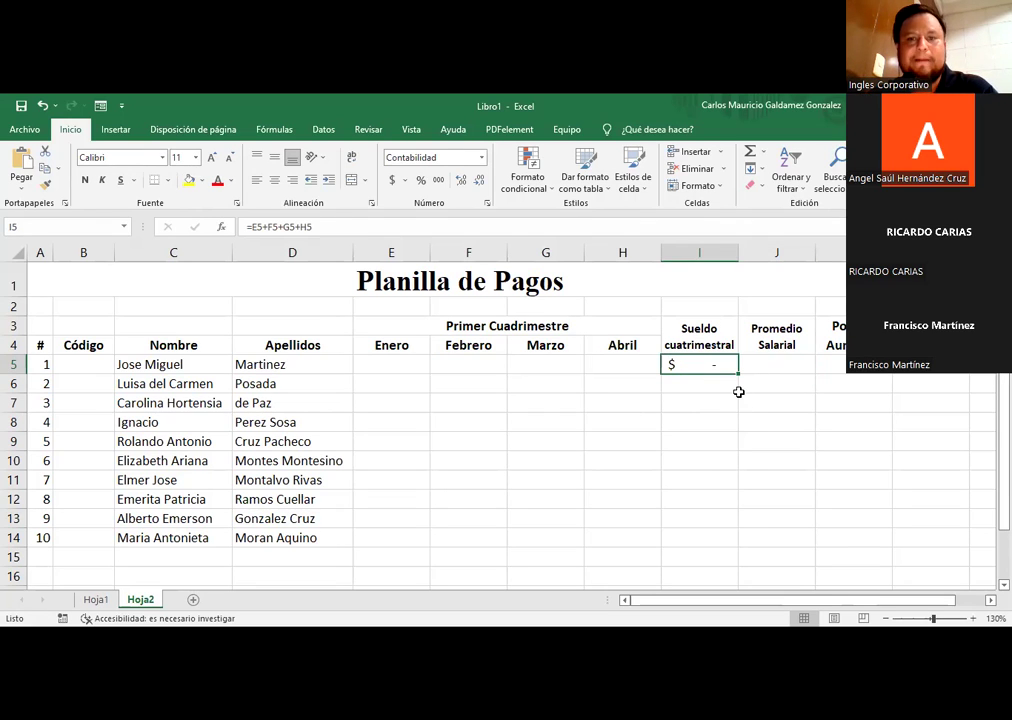
Step: Fill the I5 four-month total formula down through I14
drag(738, 376, 704, 547)
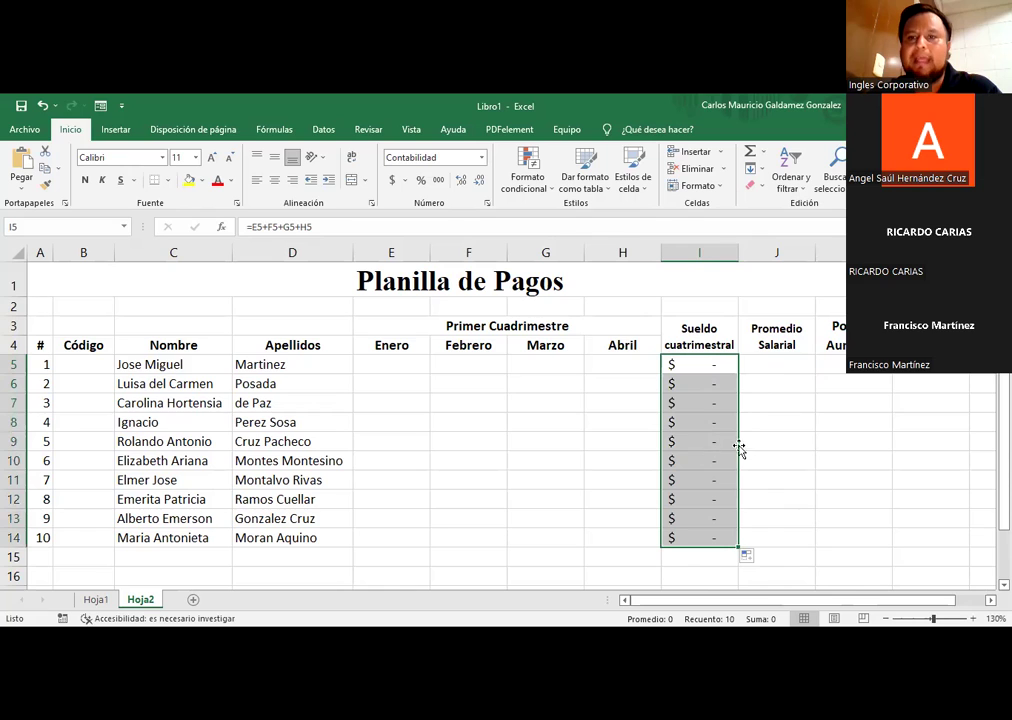
click(785, 363)
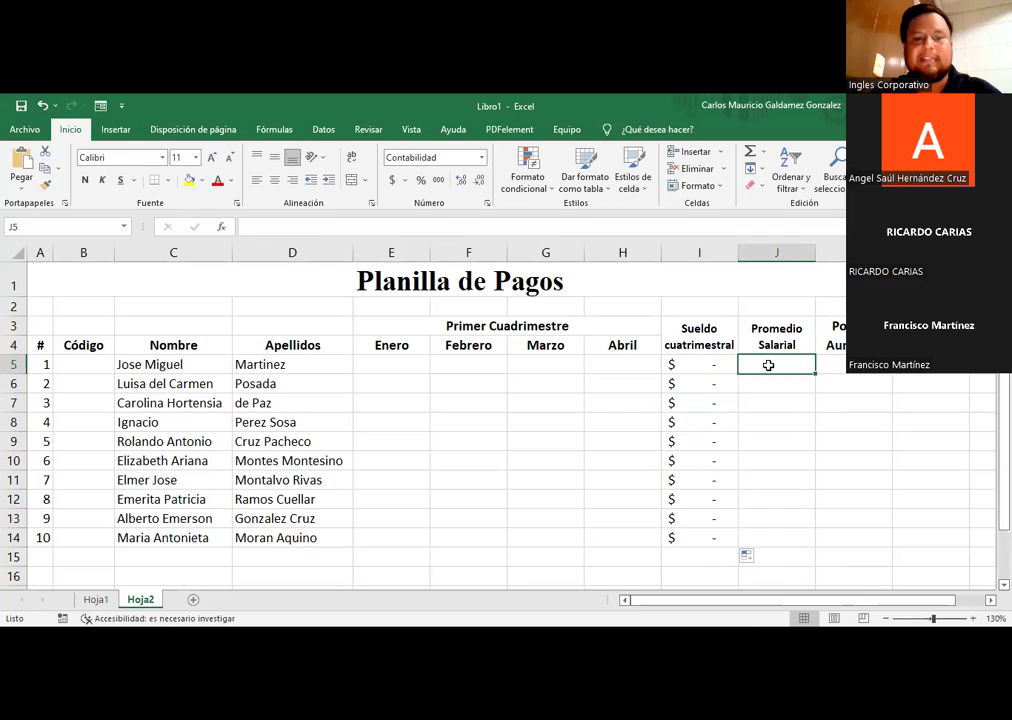
text(=()
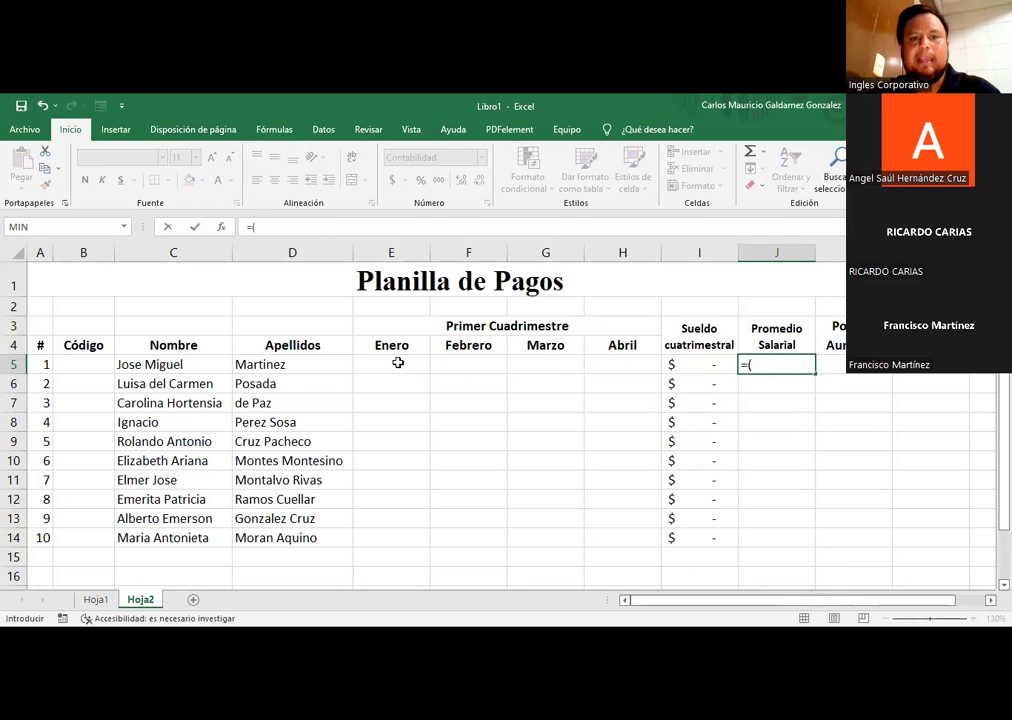
click(398, 363)
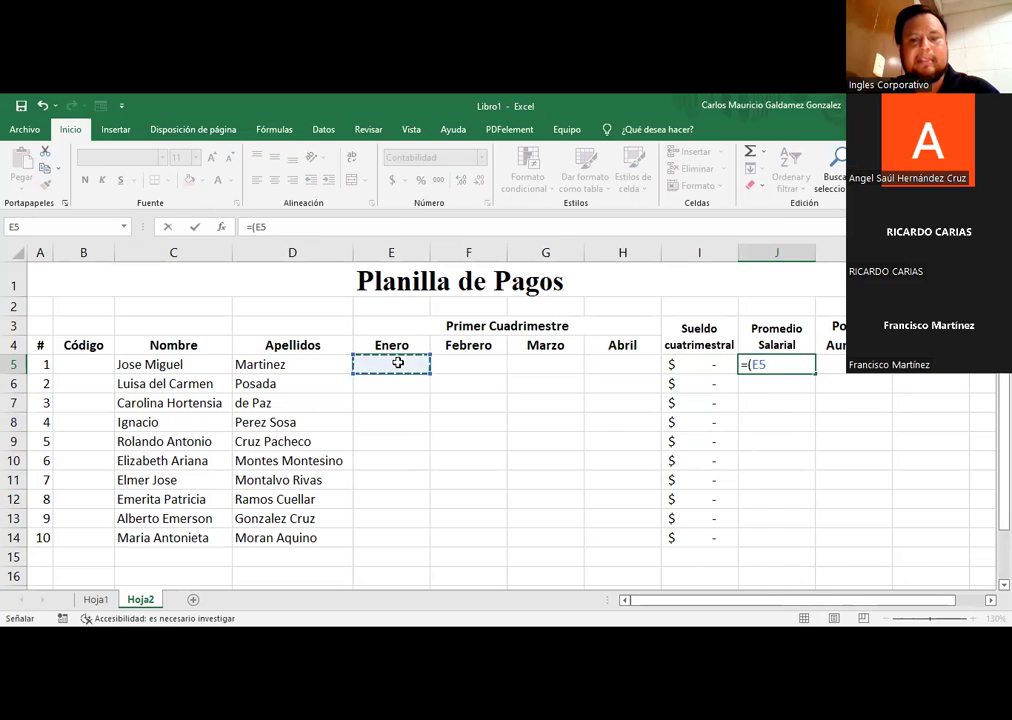
text(+)
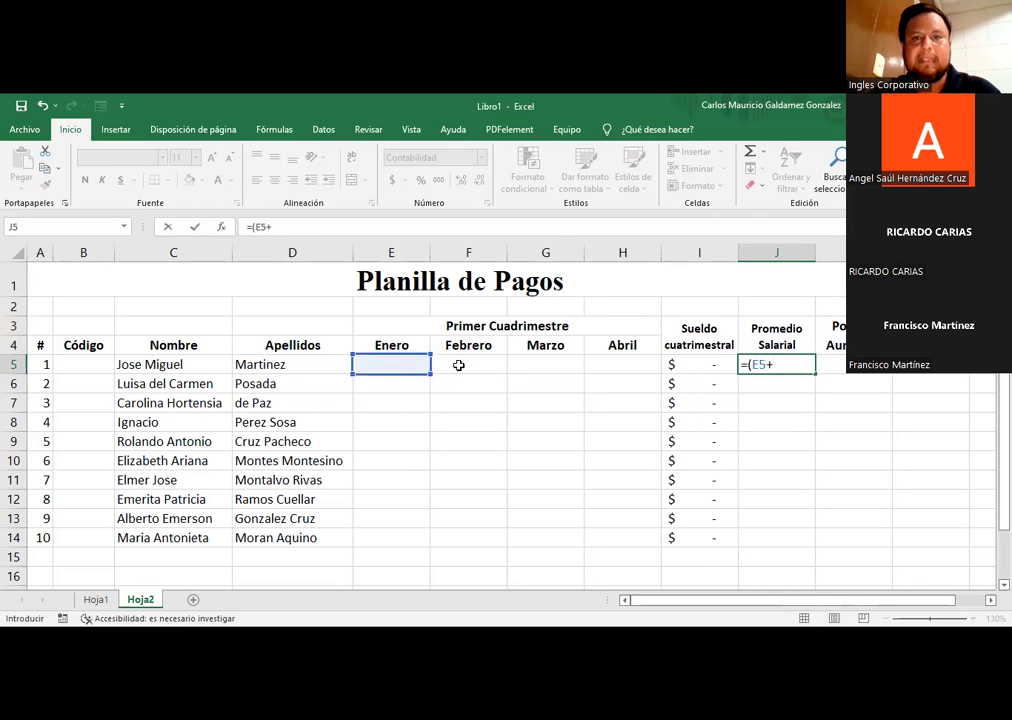
click(460, 362)
text(+)
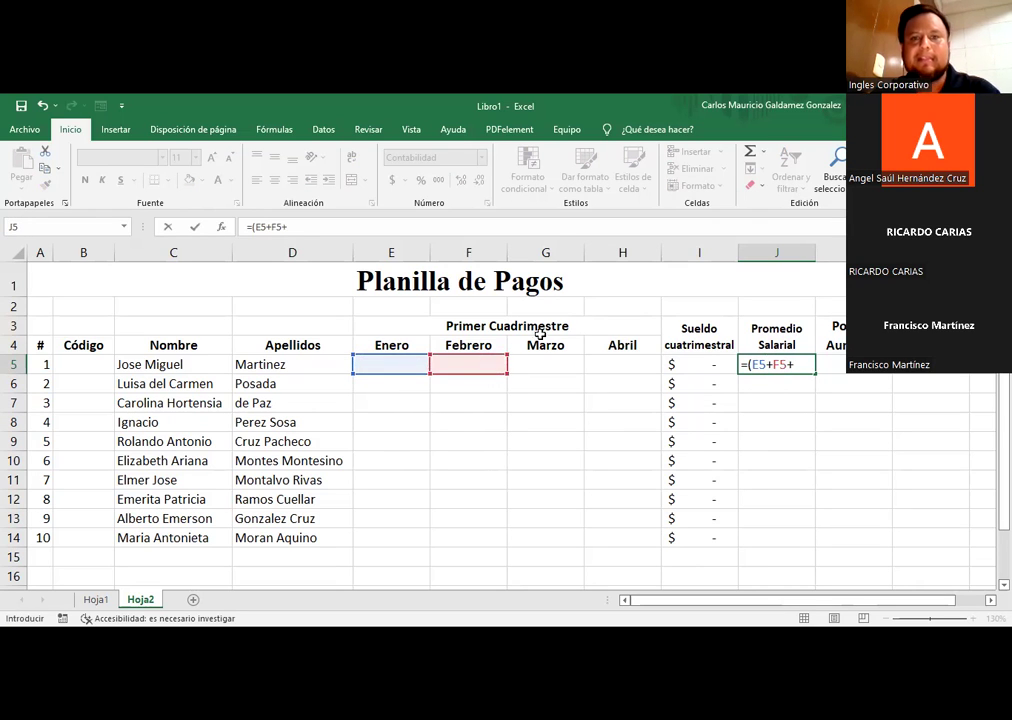
click(535, 362)
text(+)
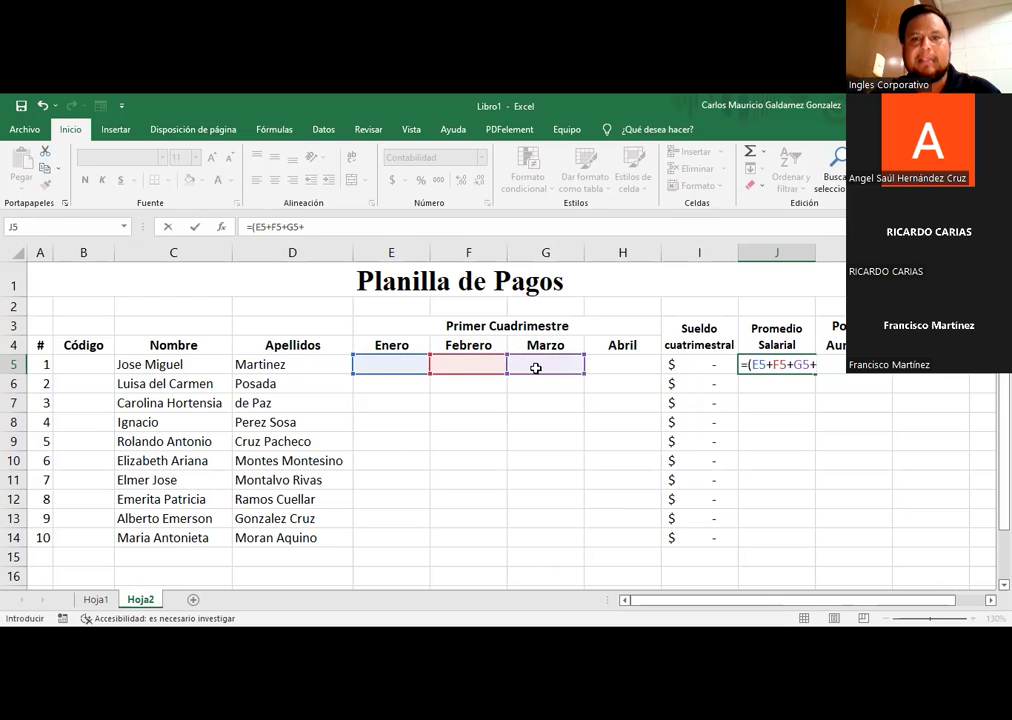
click(621, 364)
text())
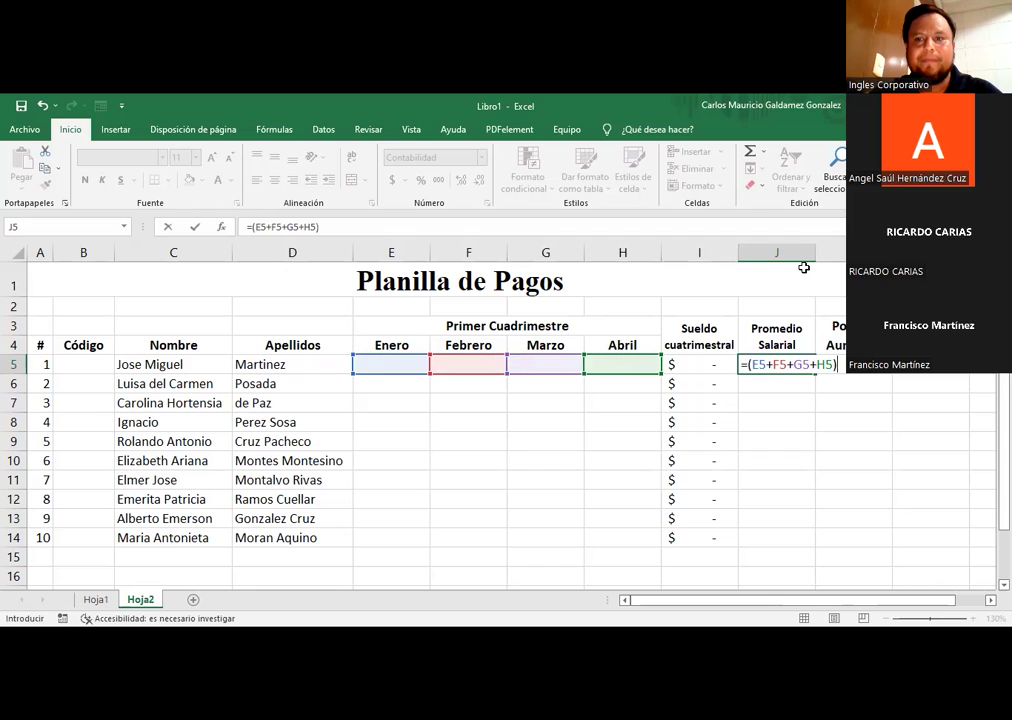
text(/4)
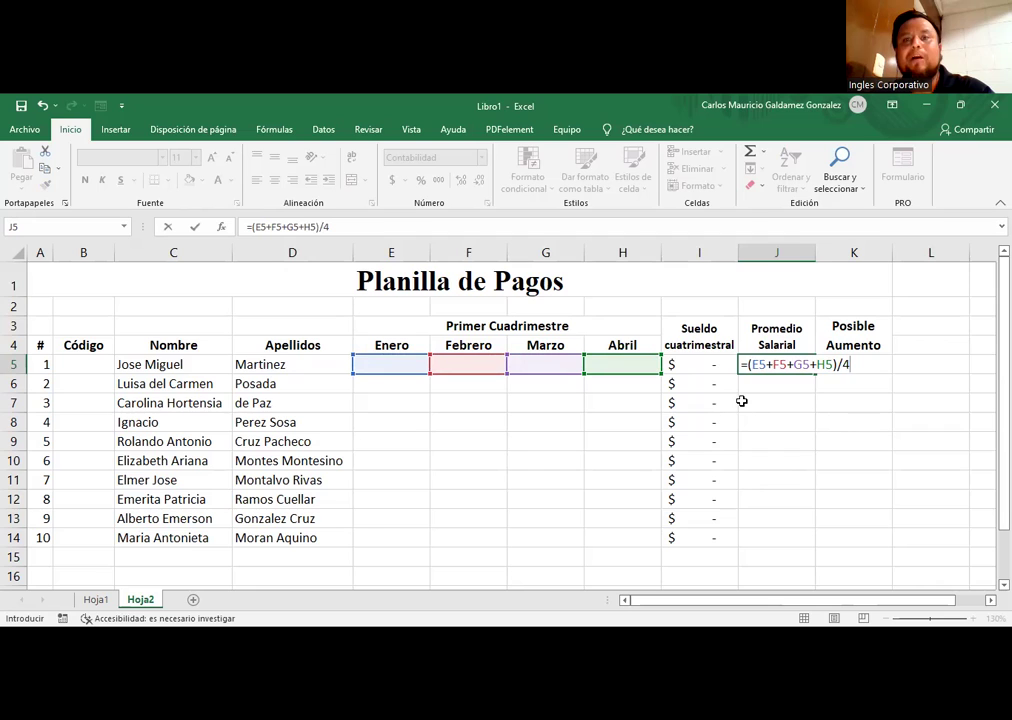
key(Escape)
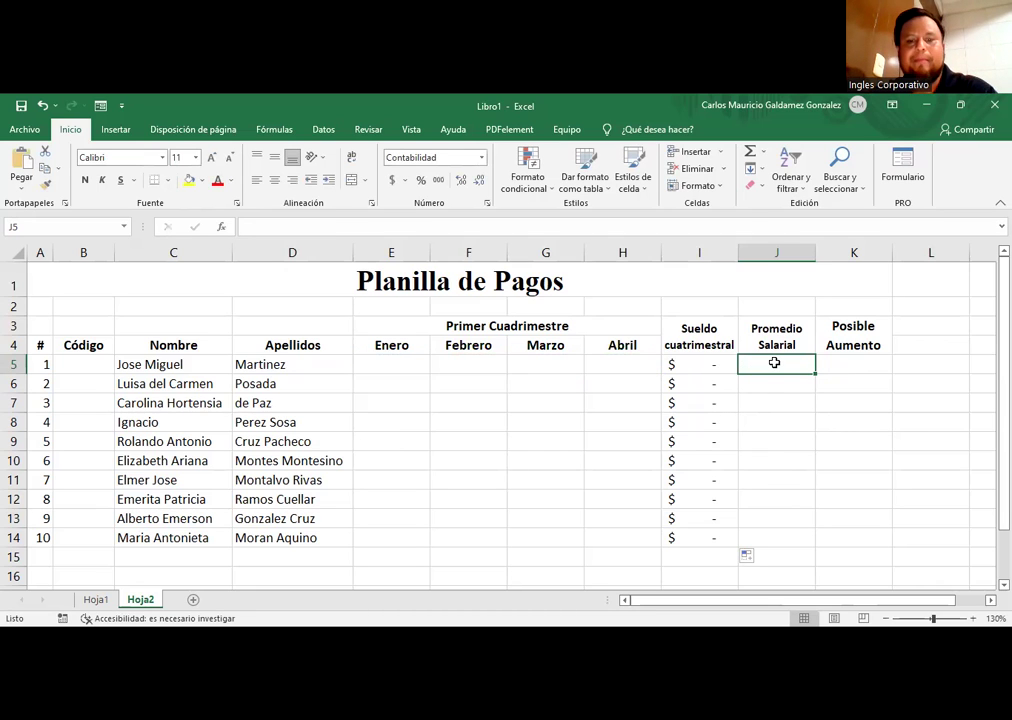
Step: Enter =PROMEDIO(E5:H5) in J5 and fill it down to J14
text(=)
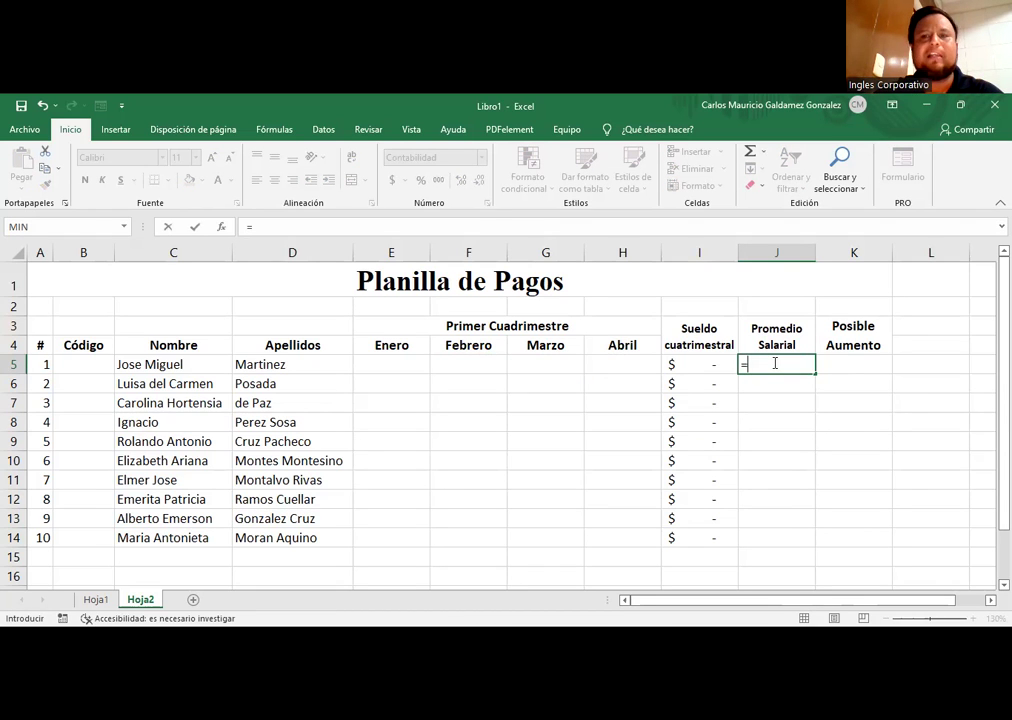
text(PROMEDIO()
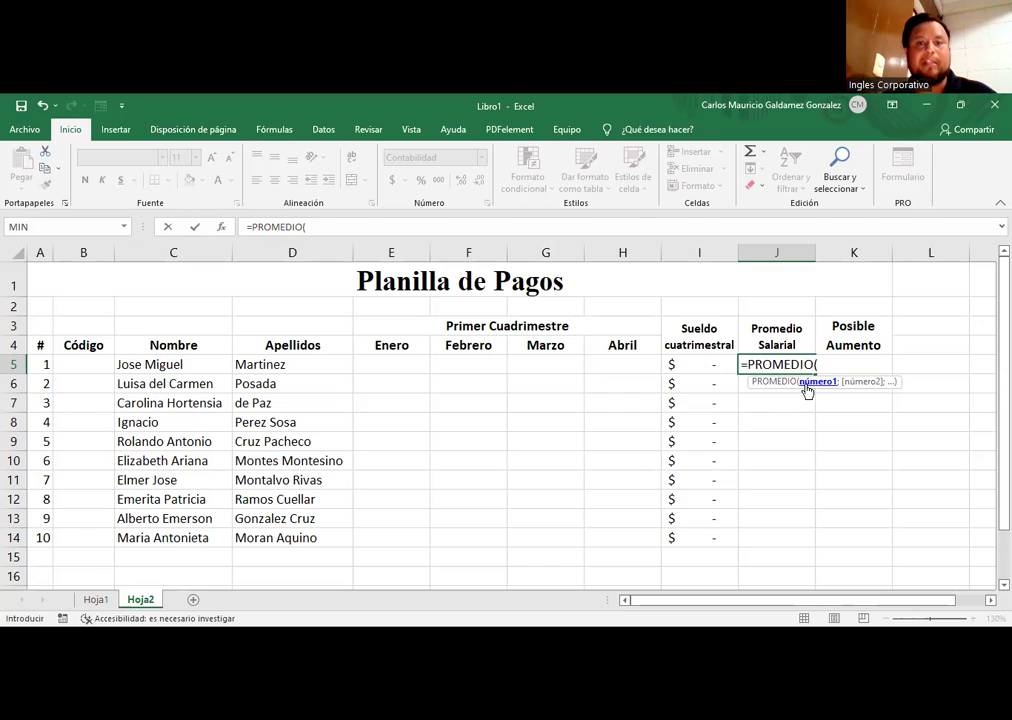
click(388, 366)
key(F8)
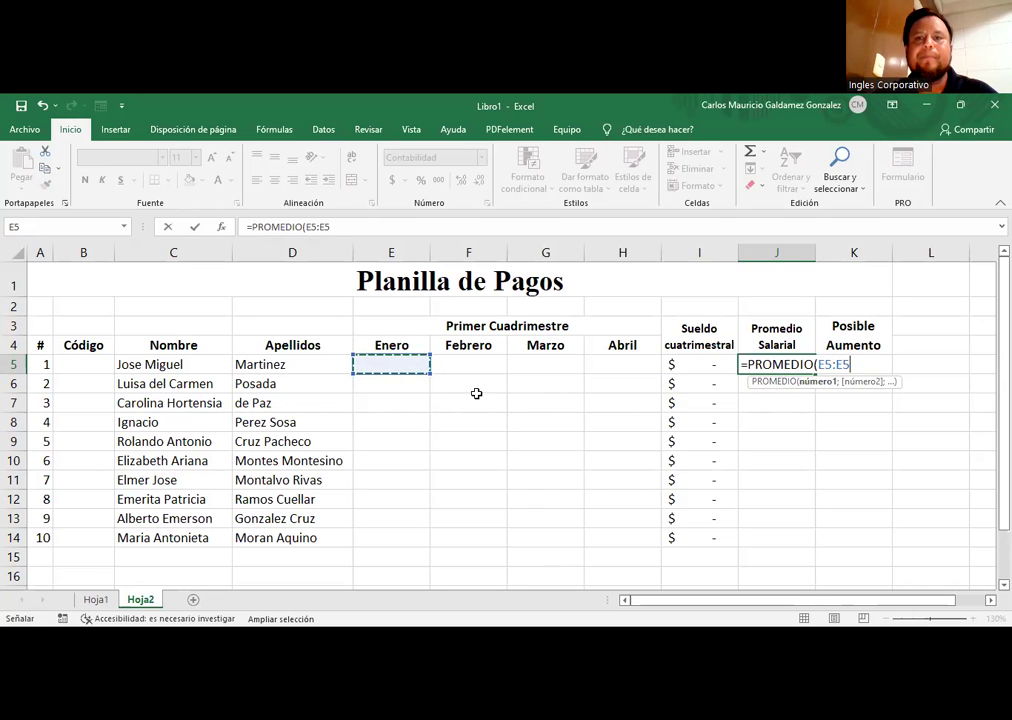
click(626, 366)
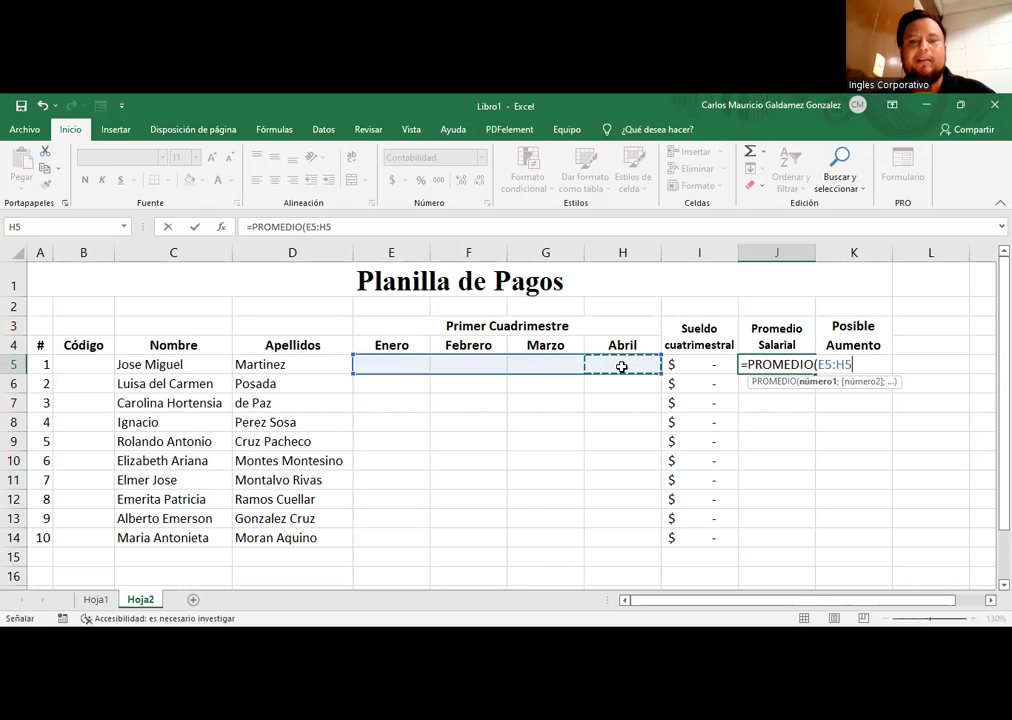
text())
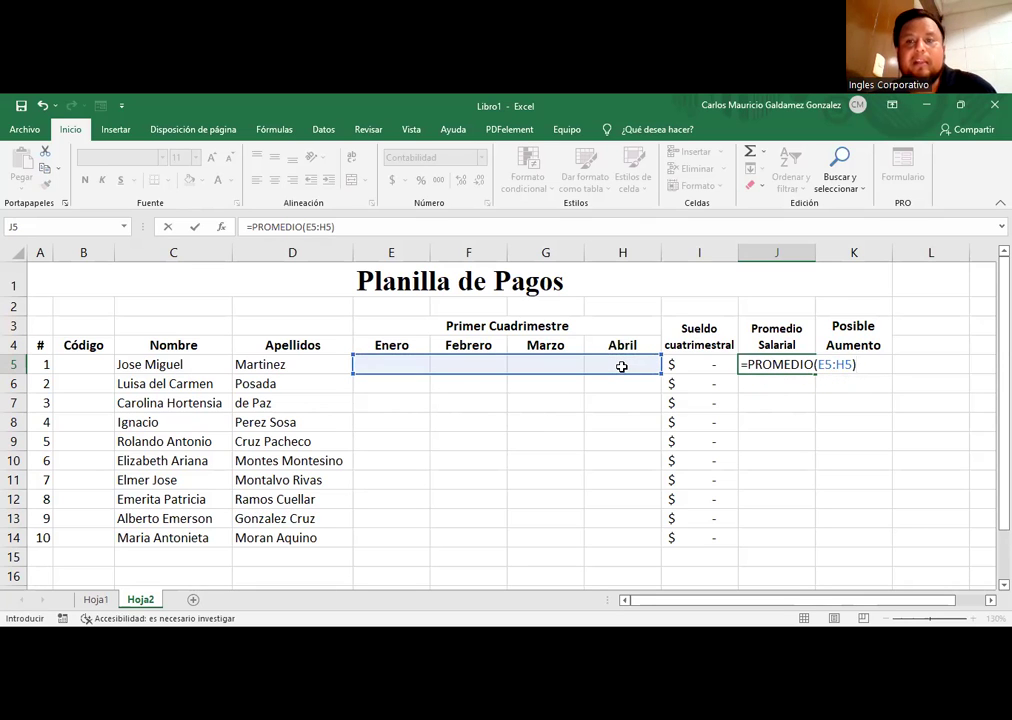
key(Return)
key(Up)
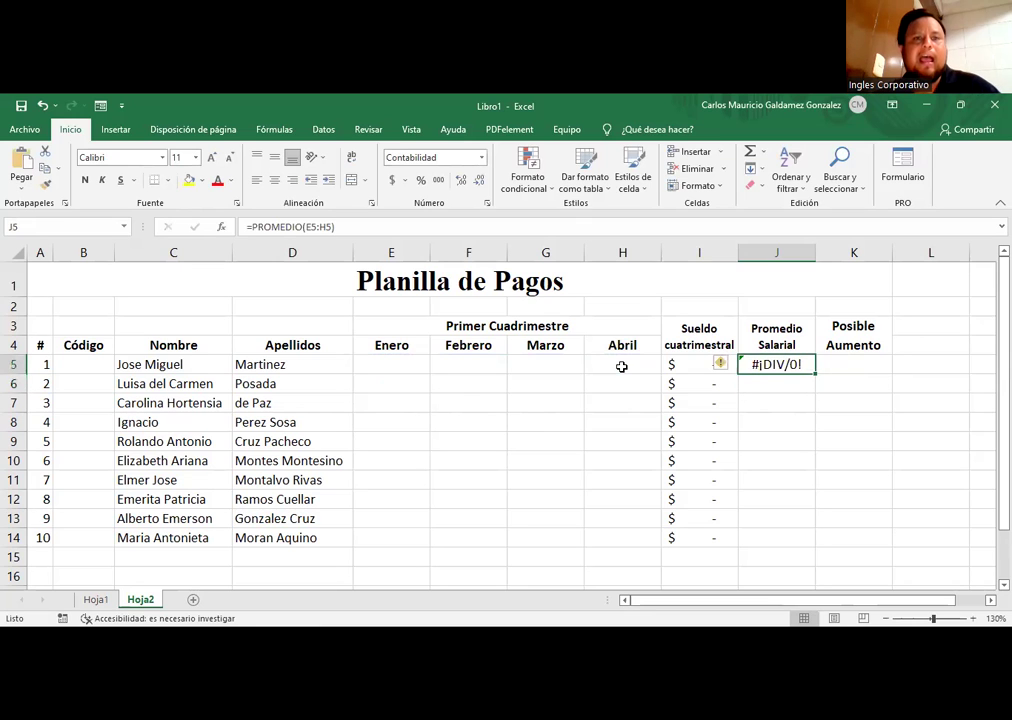
drag(815, 374, 786, 538)
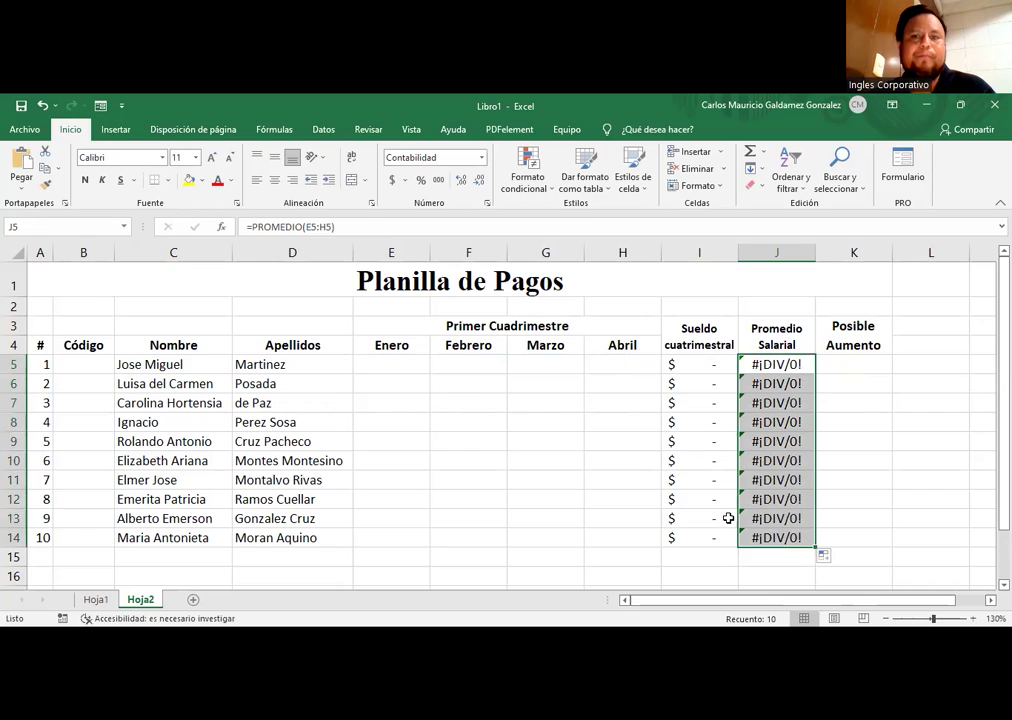
drag(402, 368, 599, 533)
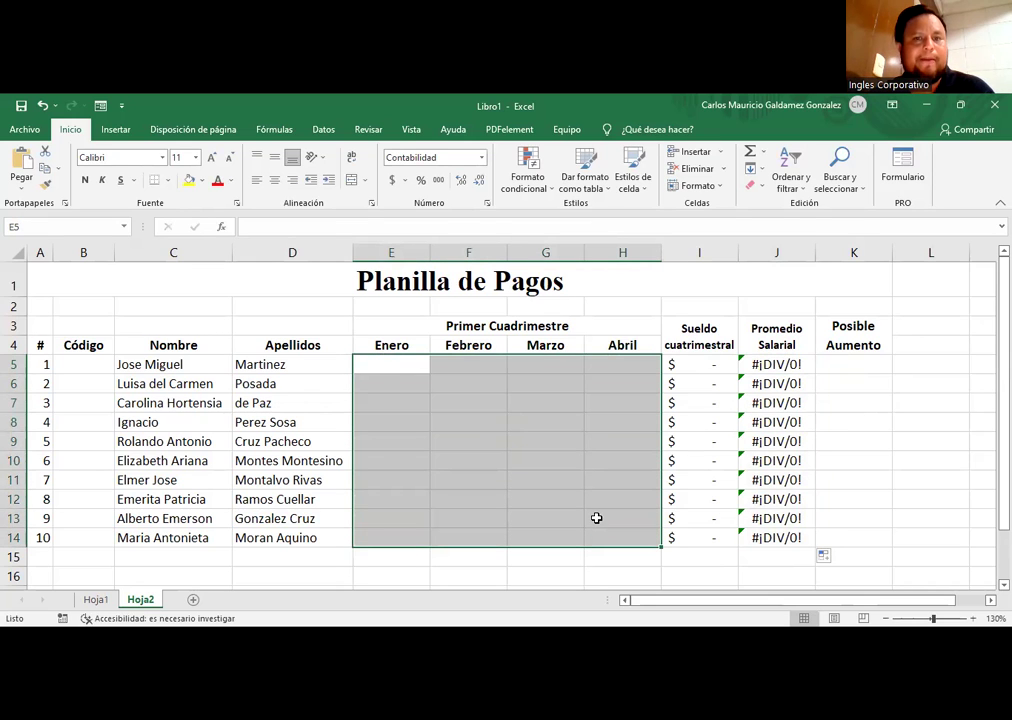
Step: Apply Todos los bordes to E3:K14 together with A4:D14
click(596, 518)
drag(405, 331, 830, 541)
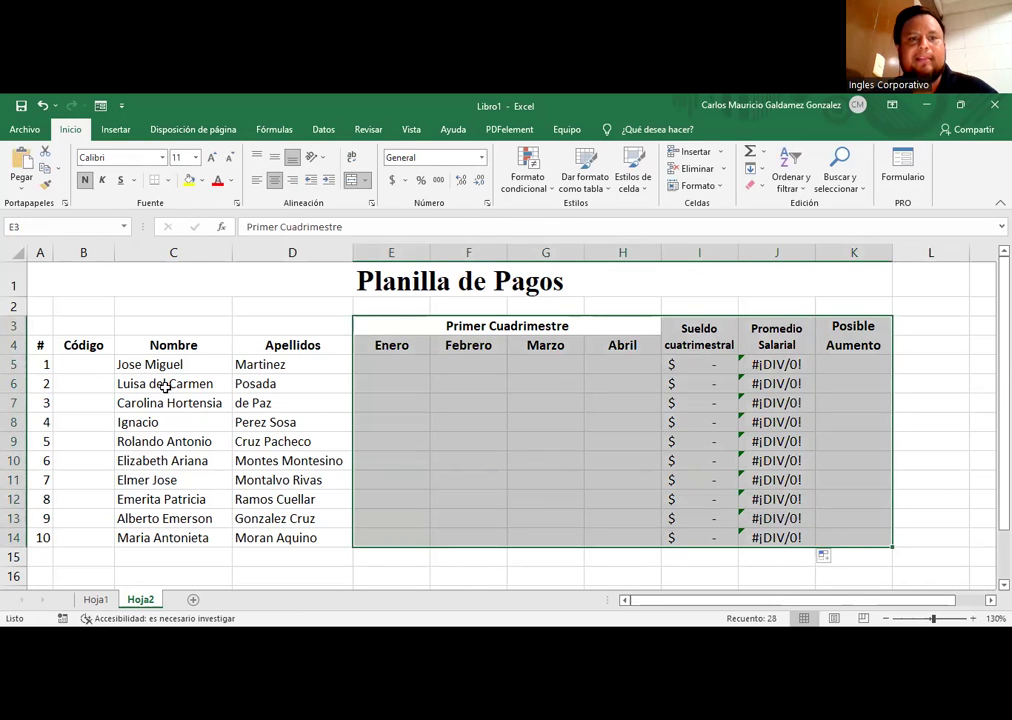
ctrl+drag(41, 346, 271, 537)
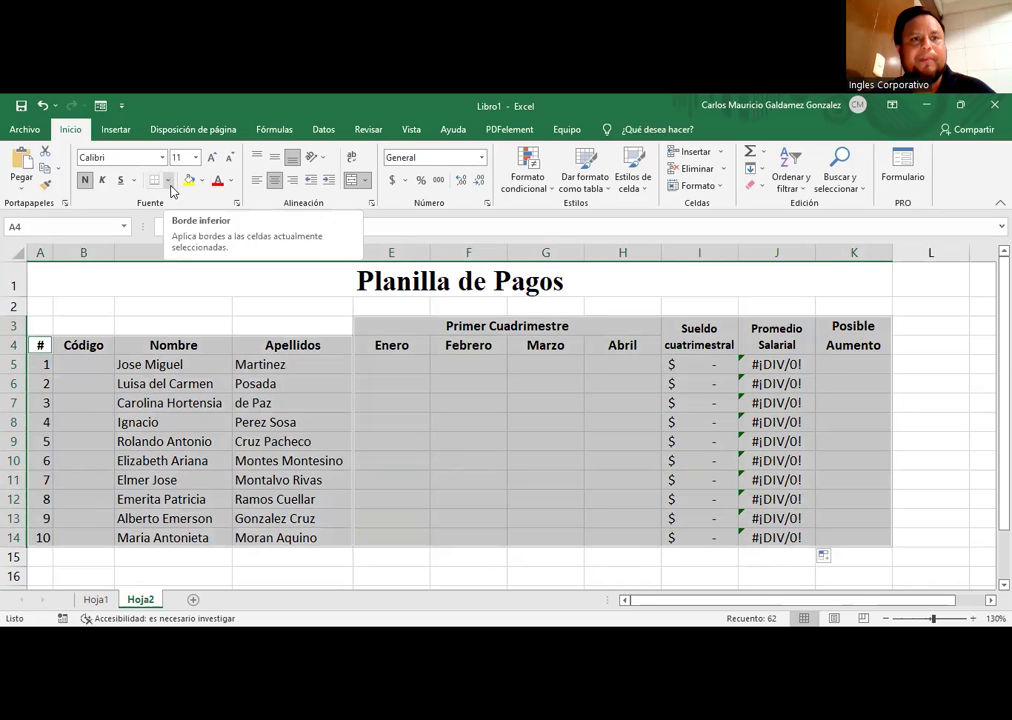
click(168, 181)
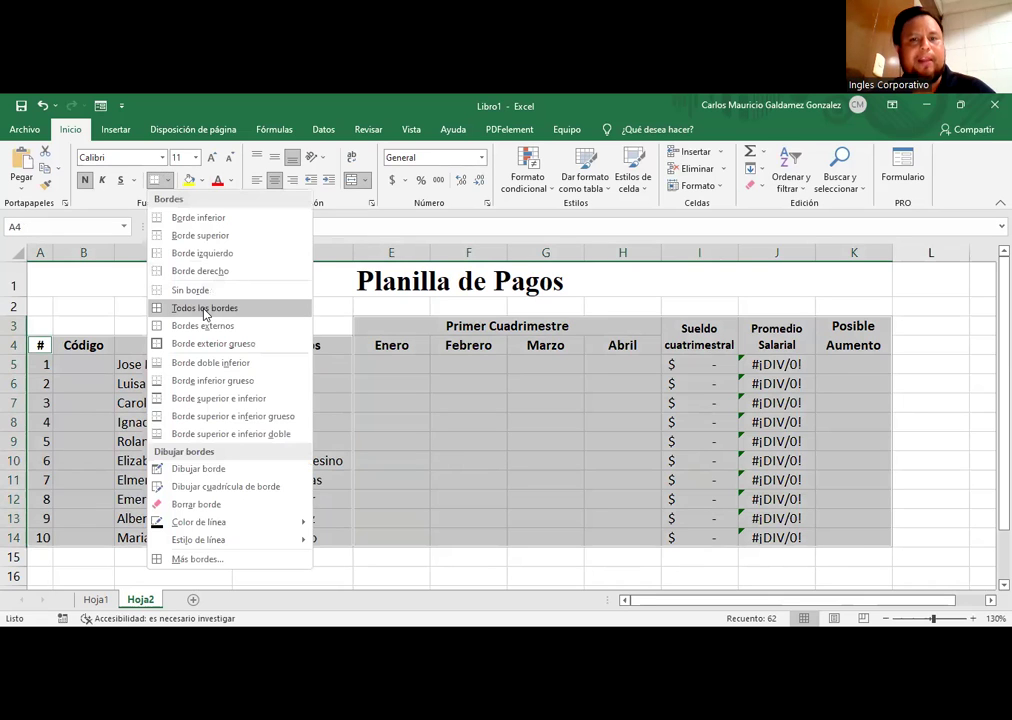
click(205, 308)
click(255, 384)
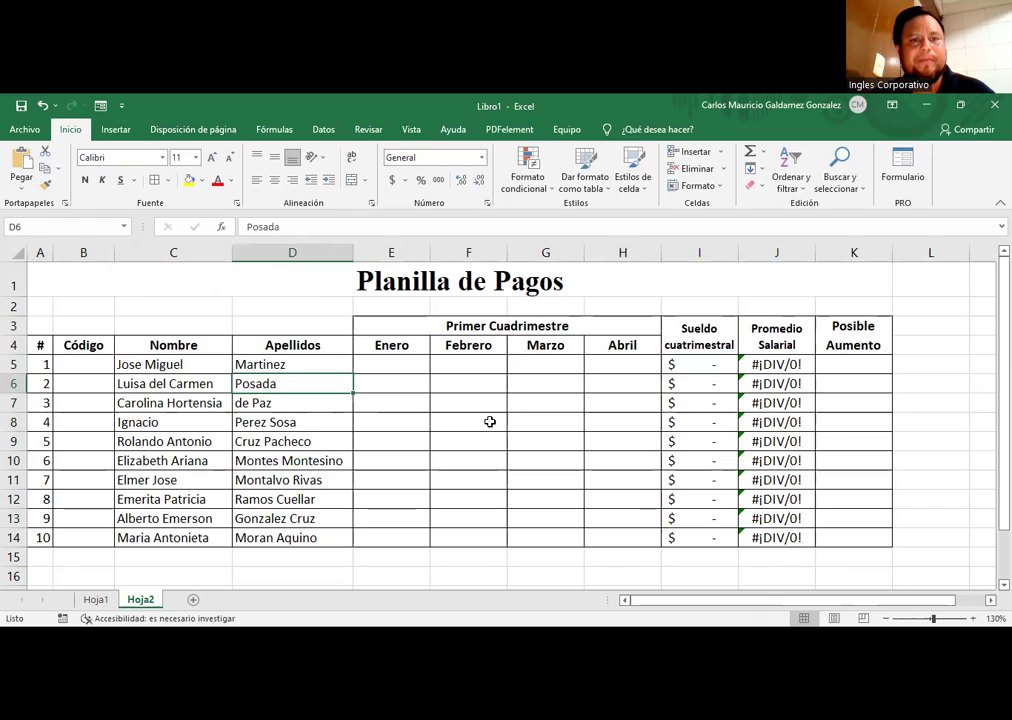
Step: Merge and centre C3:D3 with the heading 'Datos Personales'
drag(173, 326, 265, 326)
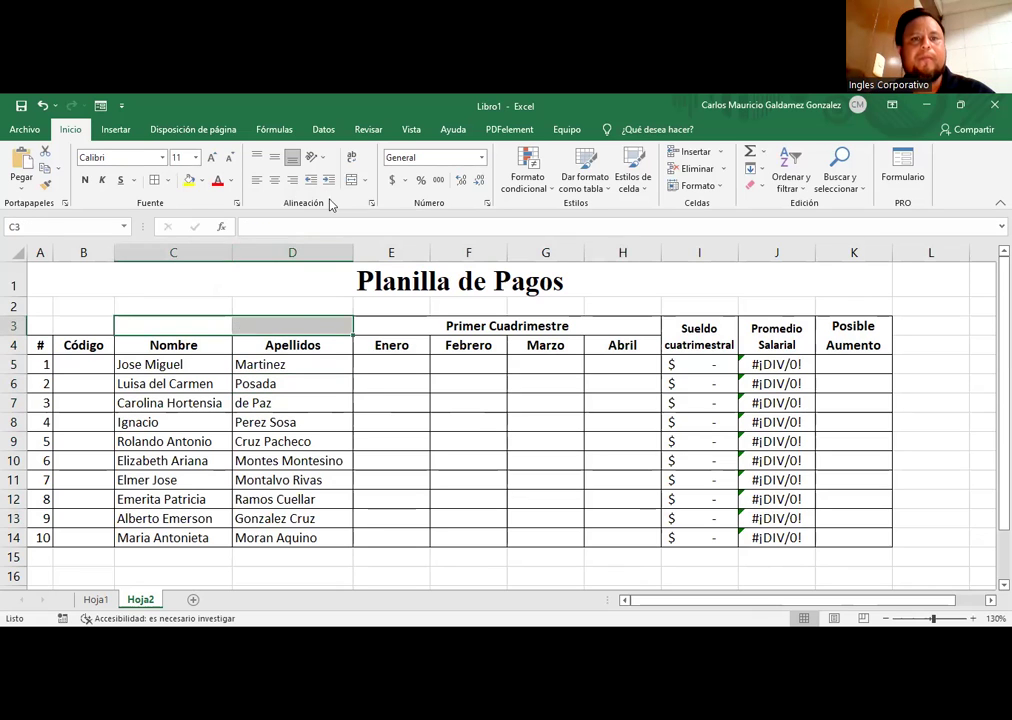
click(351, 180)
text(Datos Personales)
key(Return)
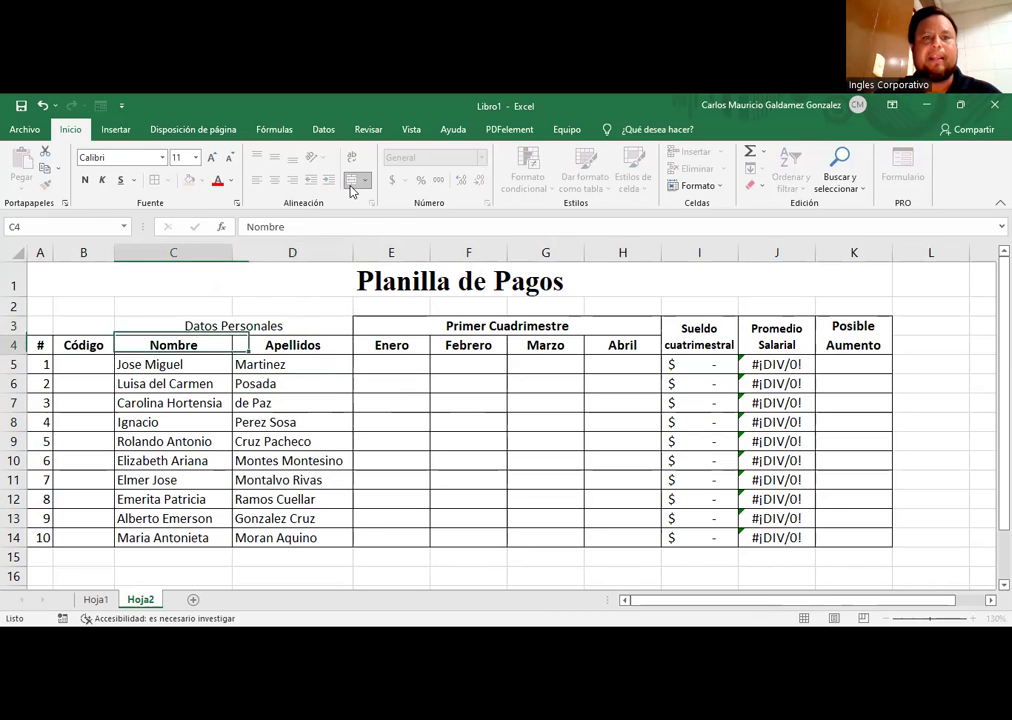
key(Up)
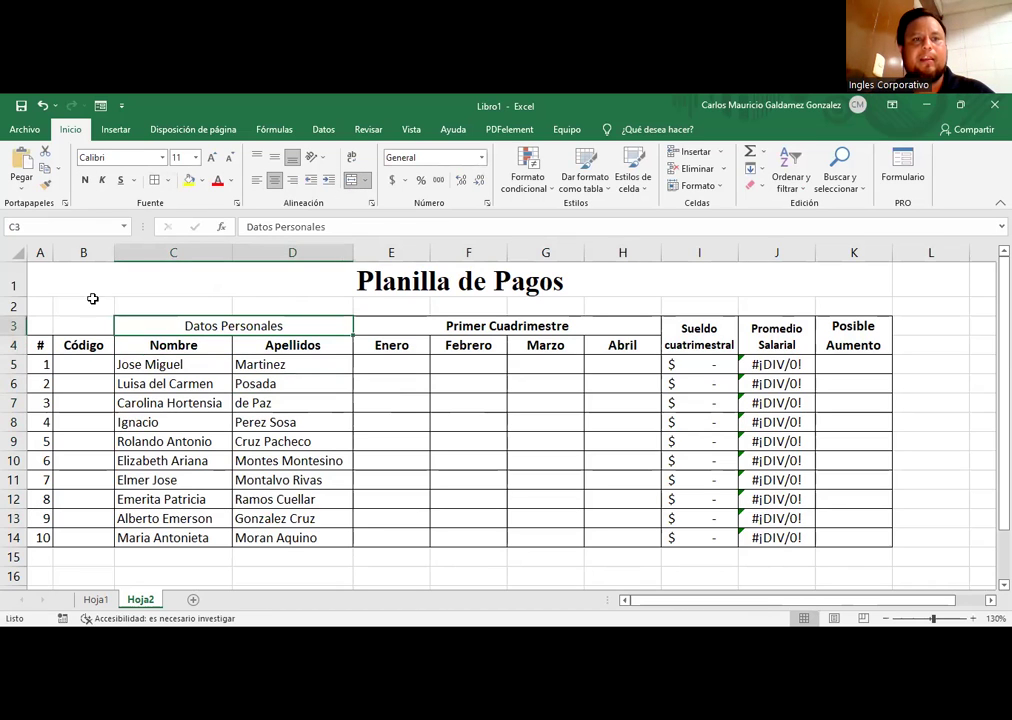
Step: Merge and centre A3:B3 with the heading 'Correlacion'
drag(45, 324, 75, 325)
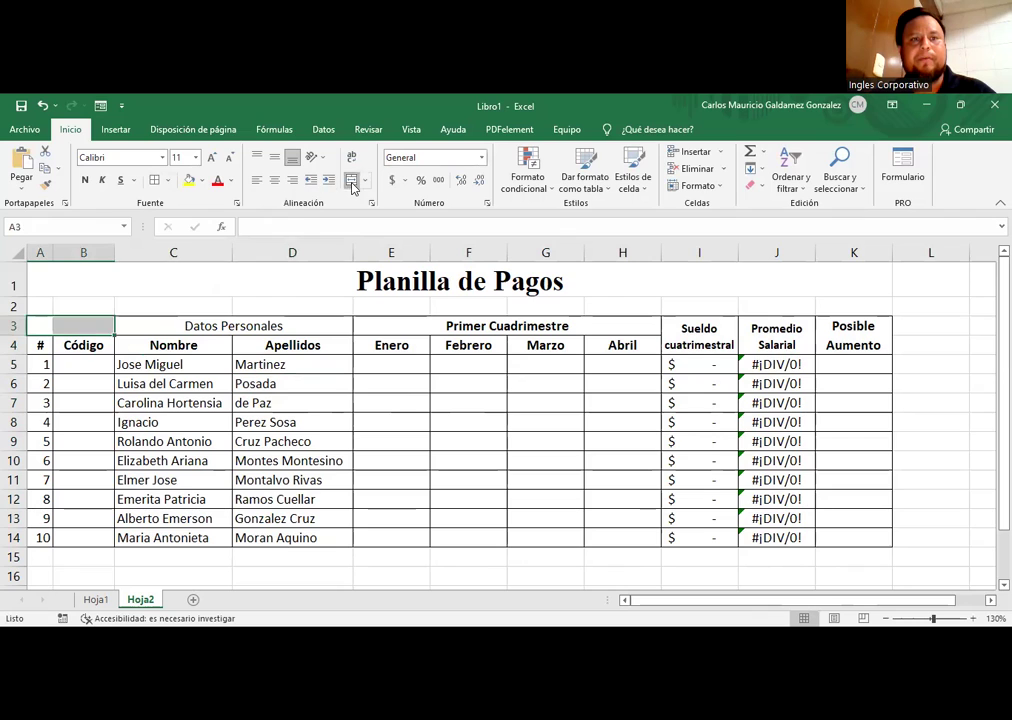
click(351, 183)
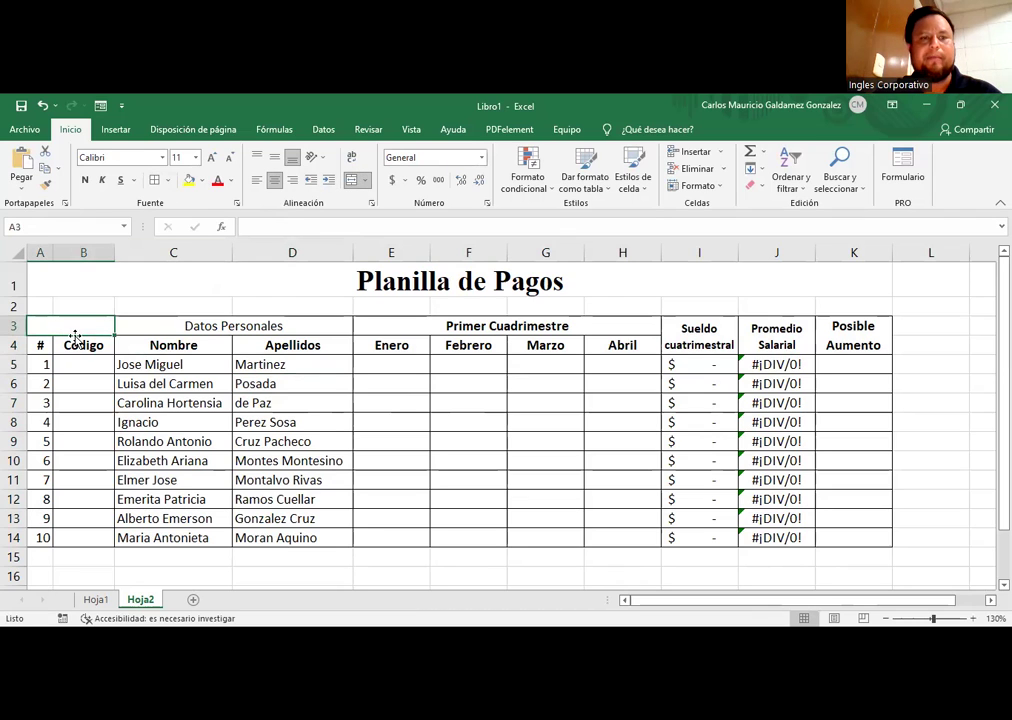
text(Correlacion)
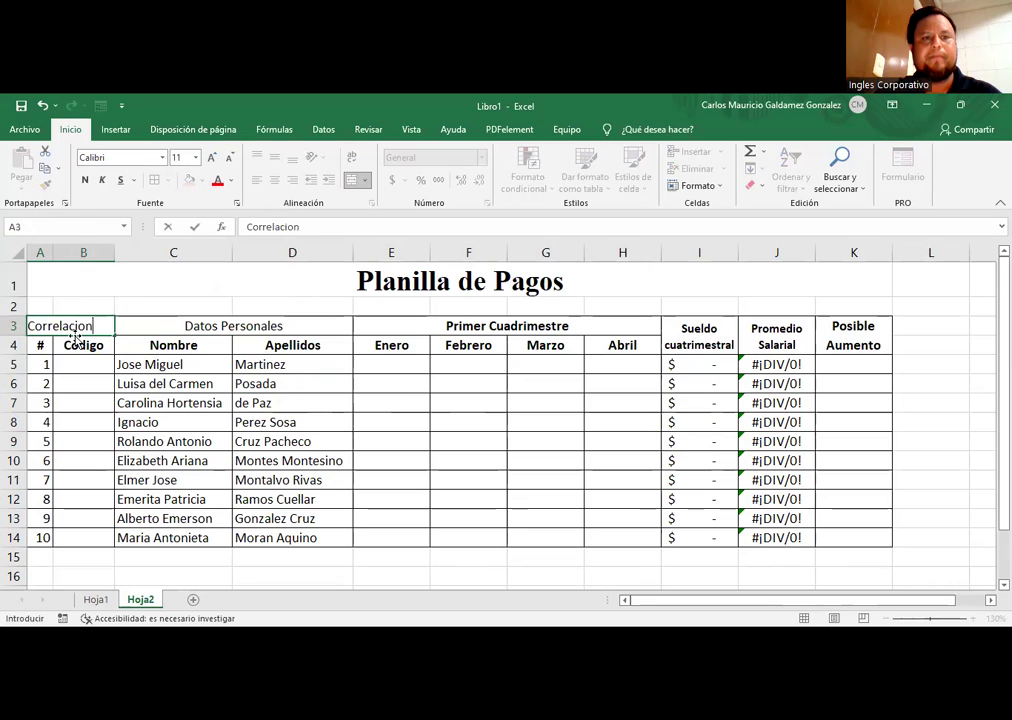
key(Return)
click(75, 332)
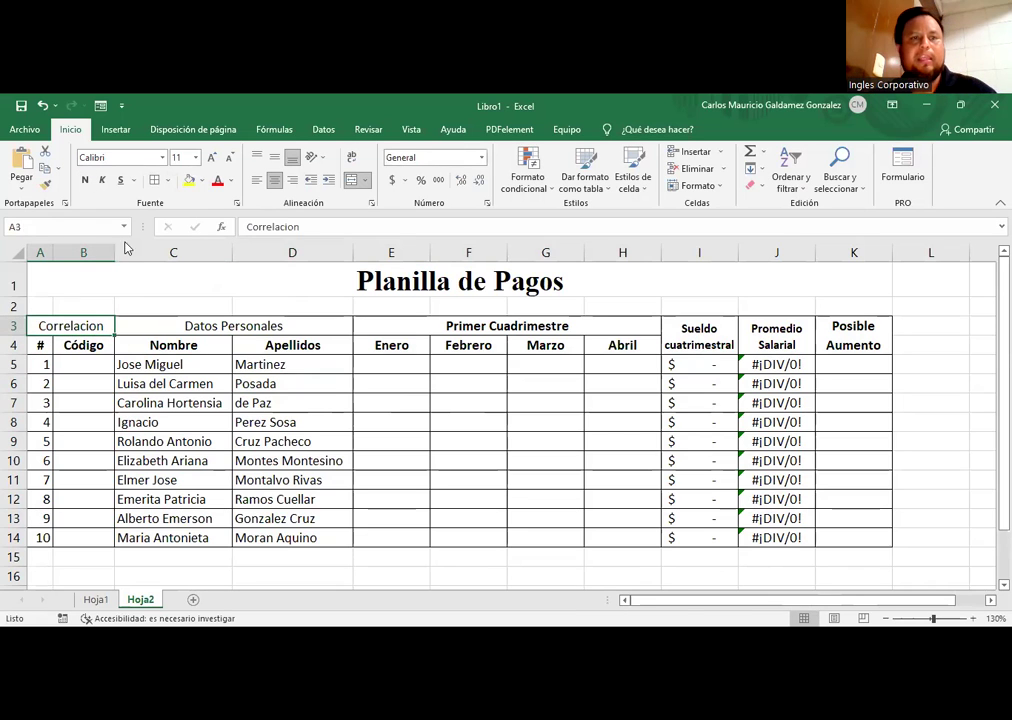
click(63, 366)
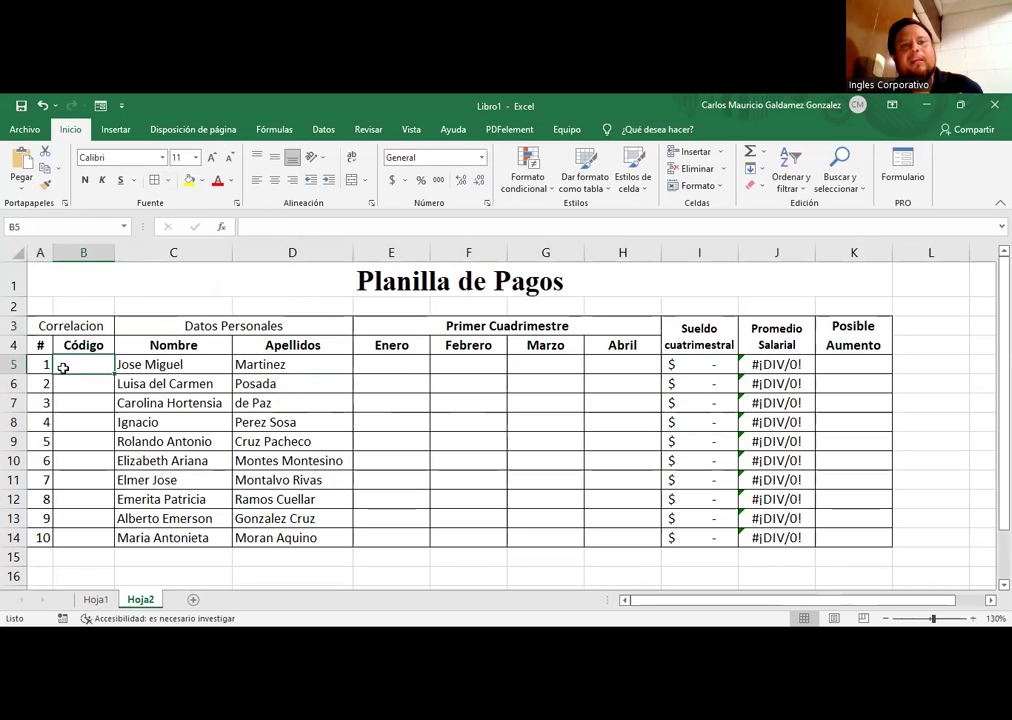
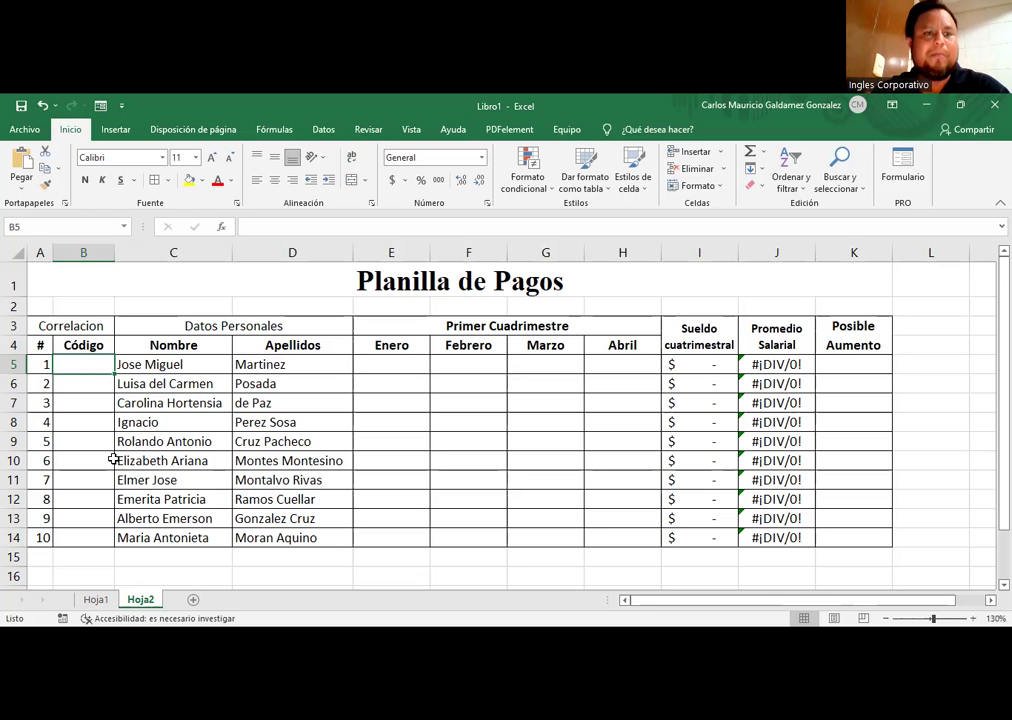
Step: Drag column B wider so the Código column can hold longer entries
click(126, 362)
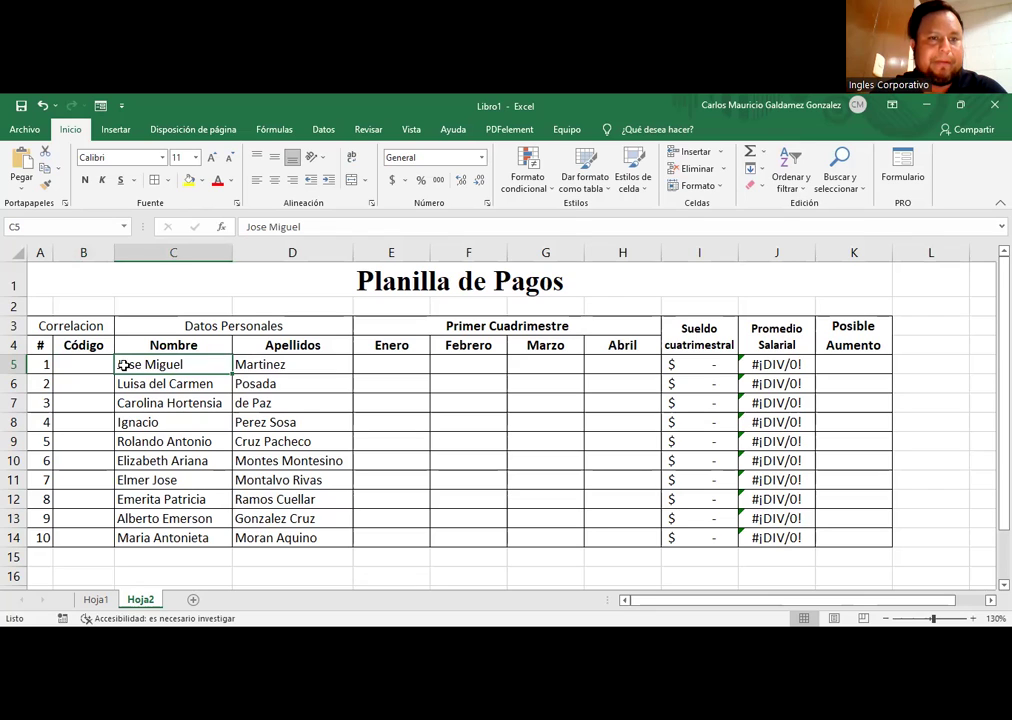
click(240, 365)
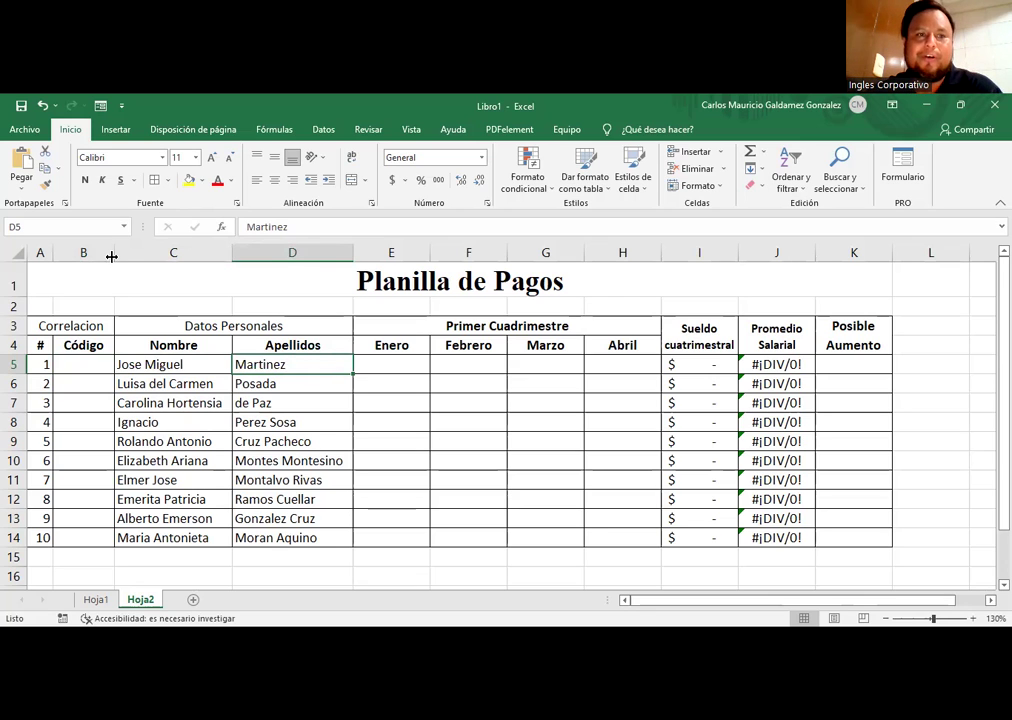
drag(237, 277, 237, 300)
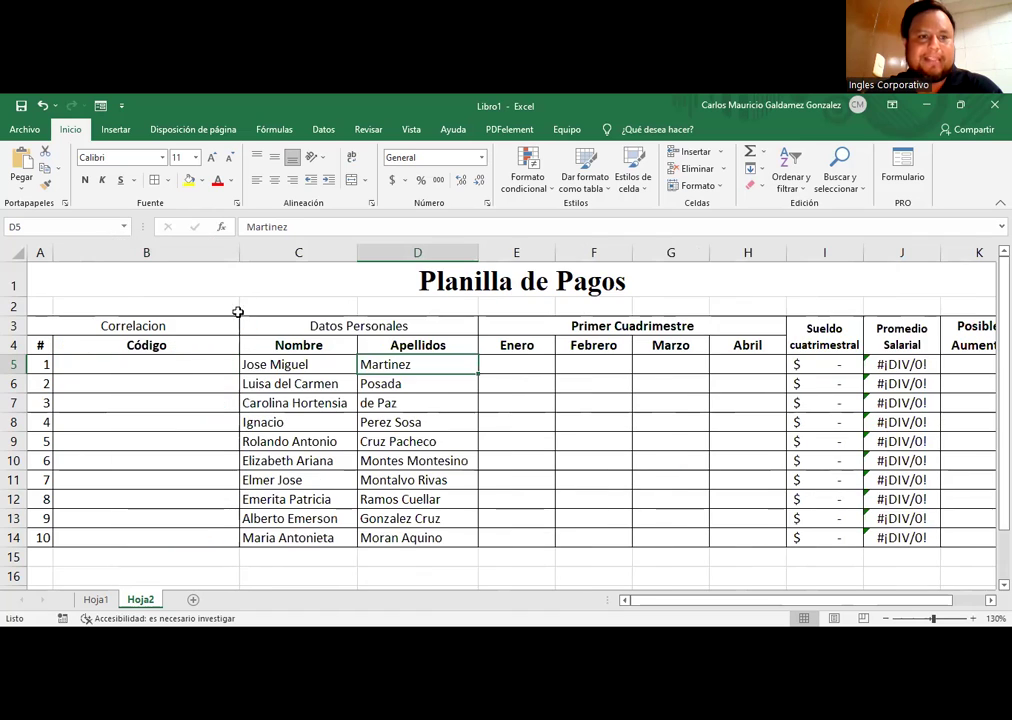
click(154, 366)
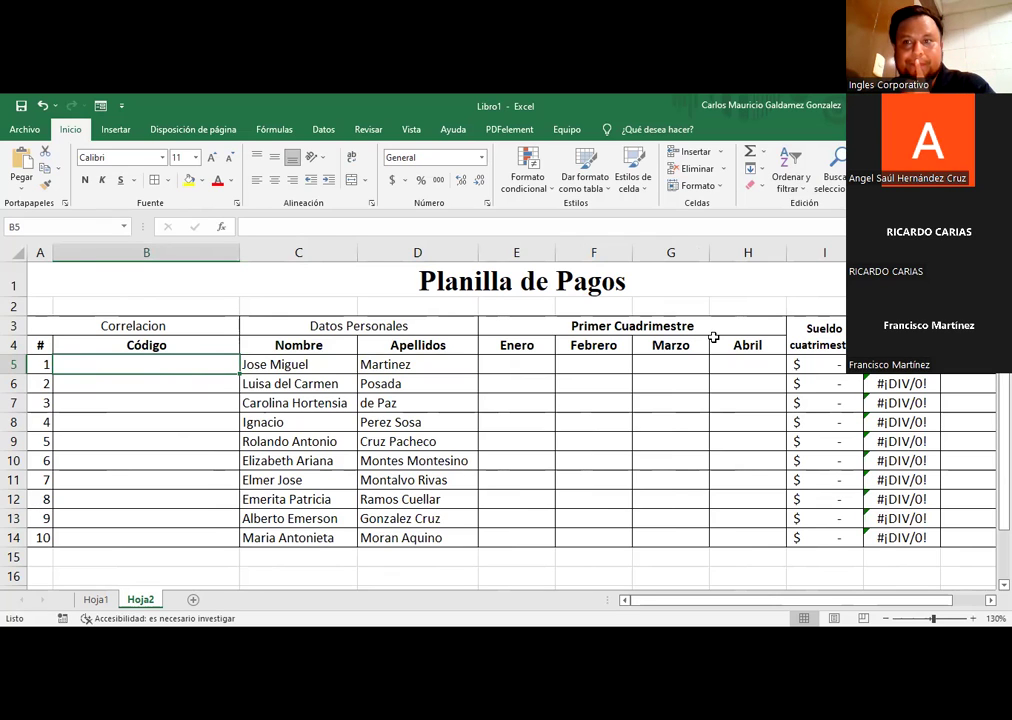
click(247, 365)
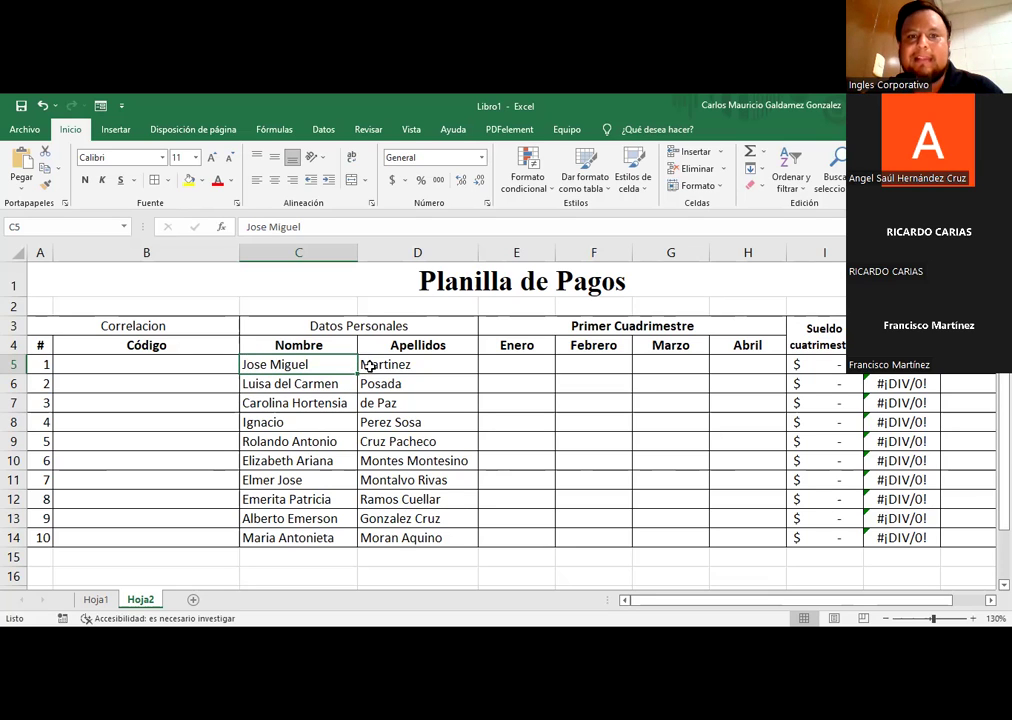
Step: Test =MINUSC(C5) in B5 to lowercase the first names, then clear it
click(182, 364)
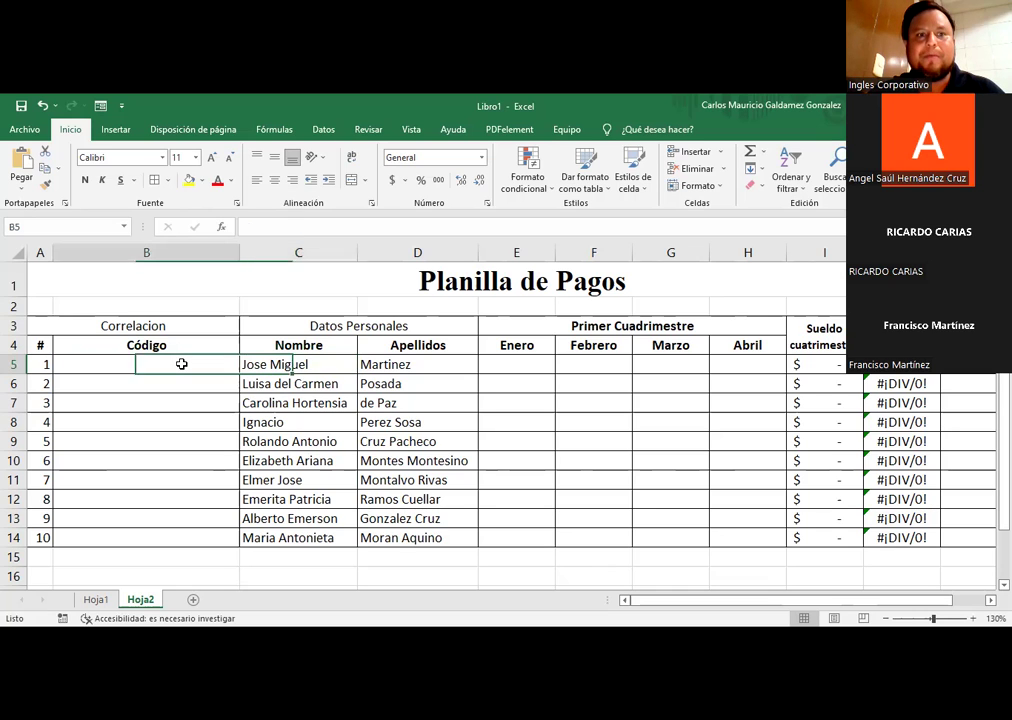
text(=)
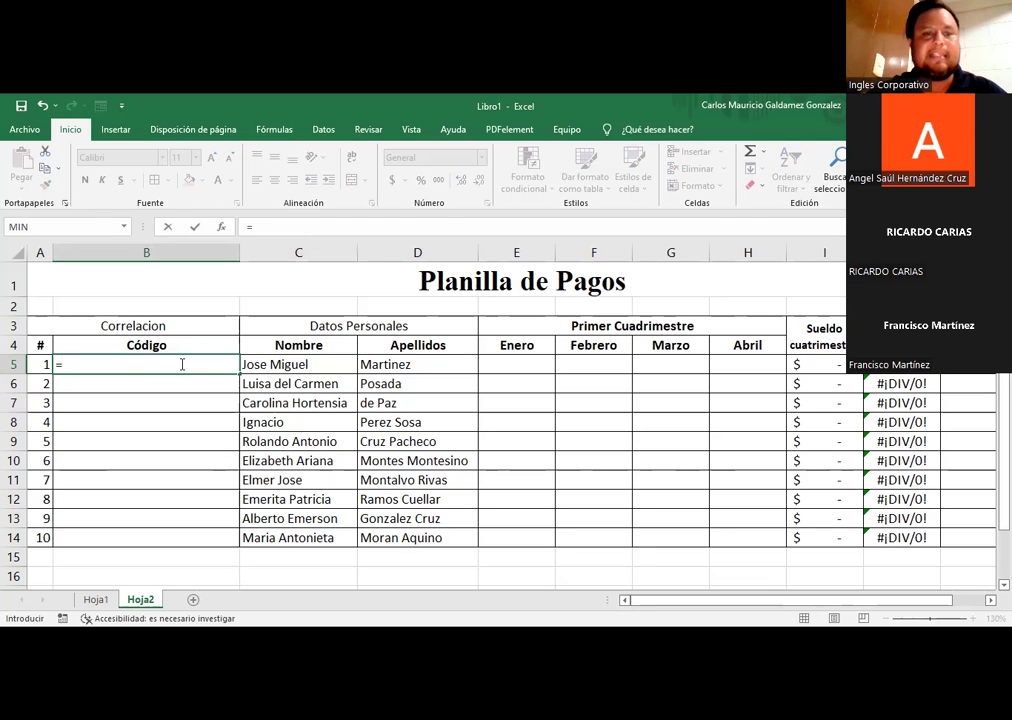
text(minus)
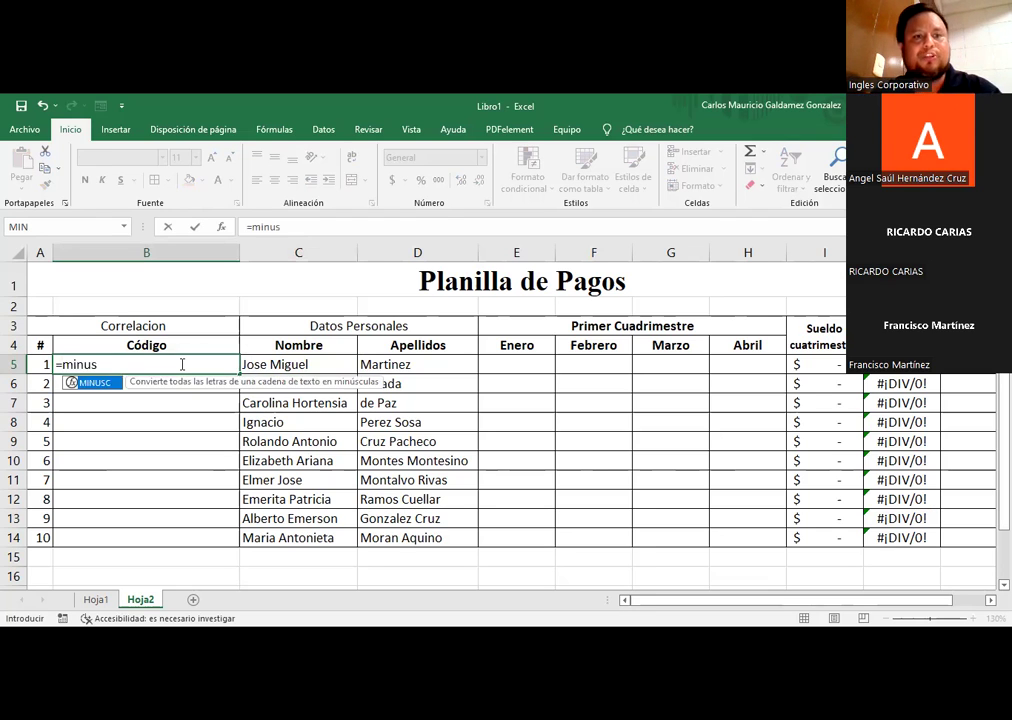
key(Tab)
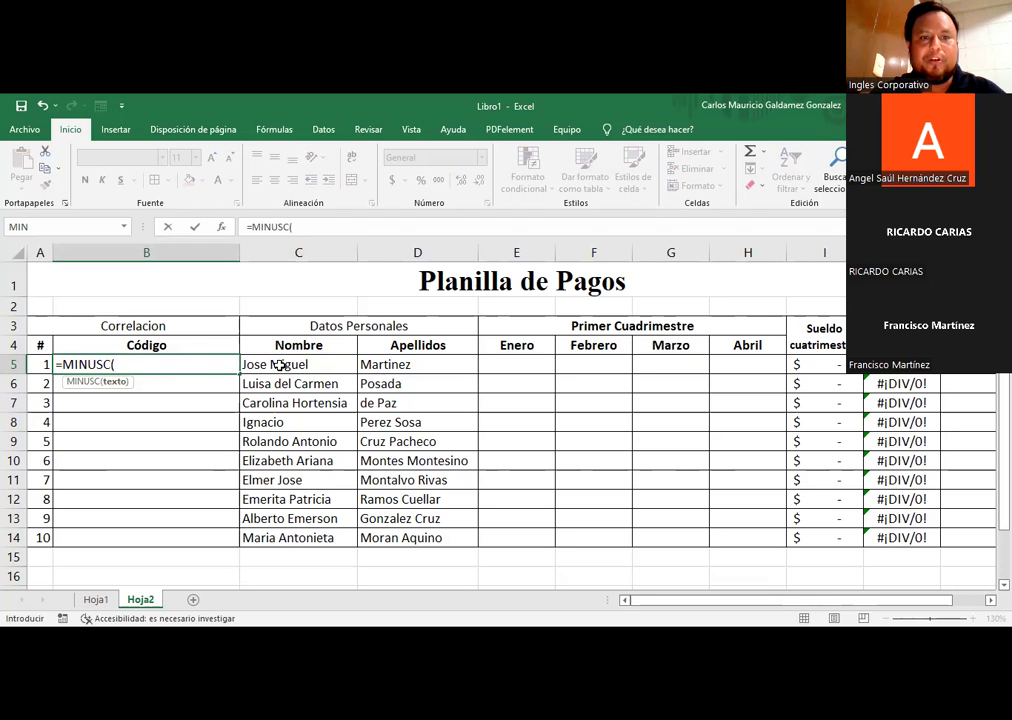
click(278, 364)
text())
key(Return)
click(167, 362)
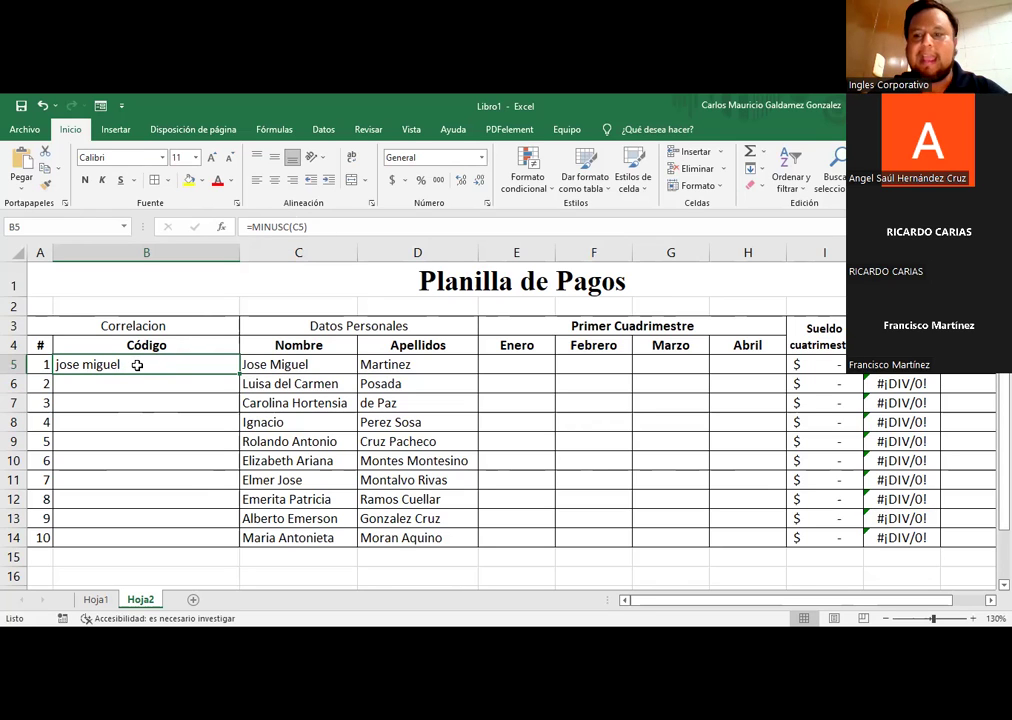
key(Delete)
Step: Try =IZQUIERDA(C5;1) in B5 to show the first initial, then delete it
text(=)
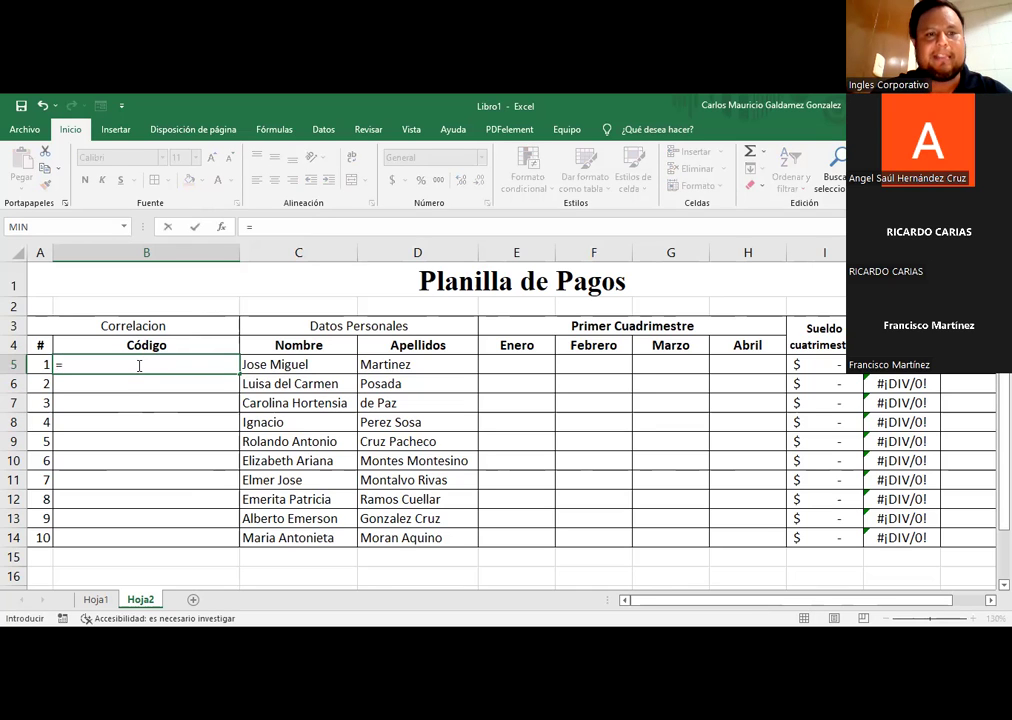
text(IZQUIERDA()
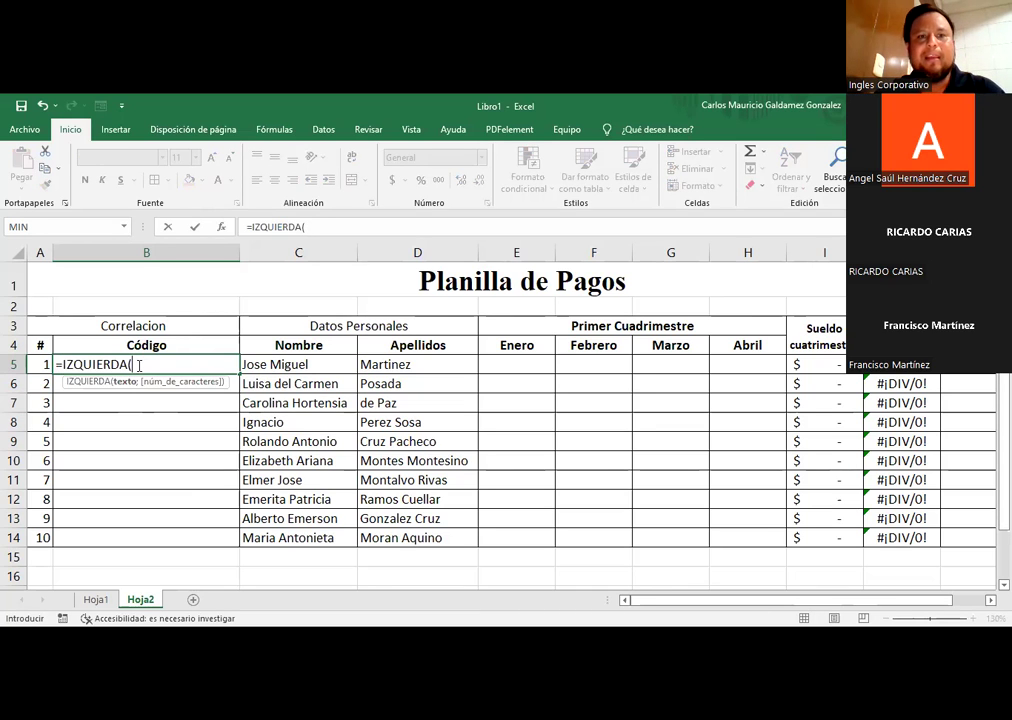
click(259, 366)
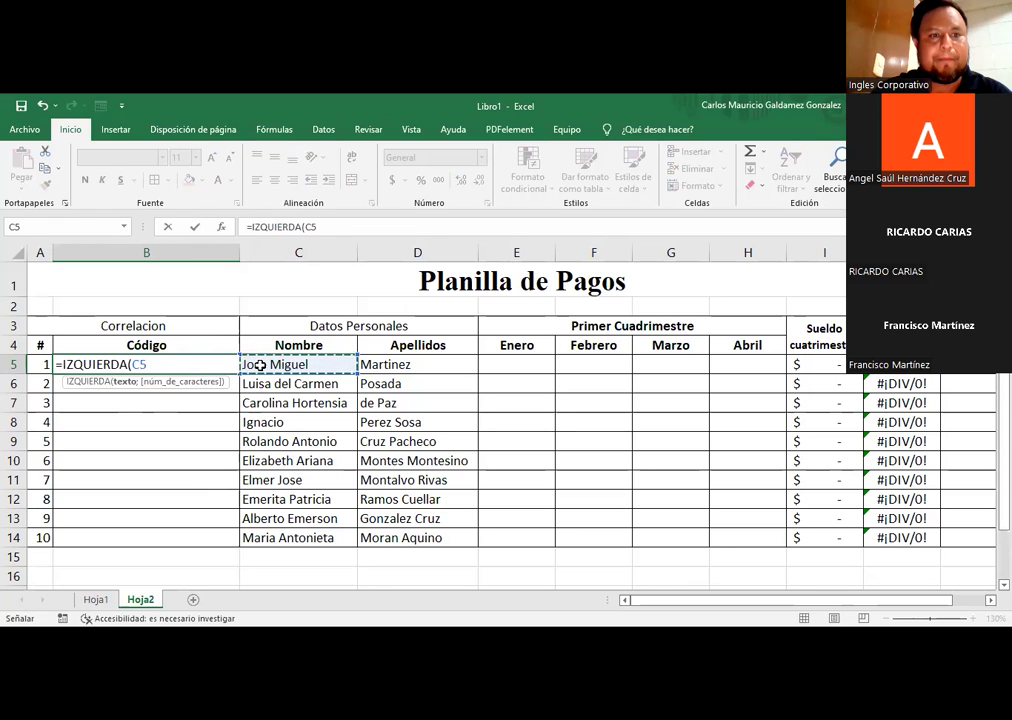
text(;1))
key(Return)
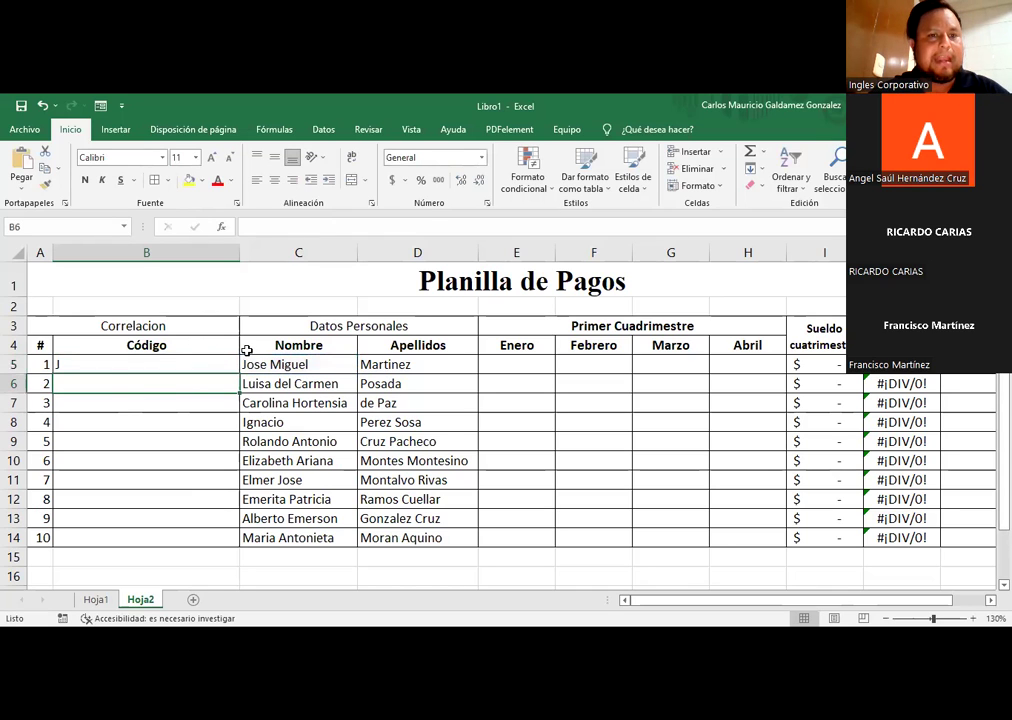
click(99, 350)
click(97, 364)
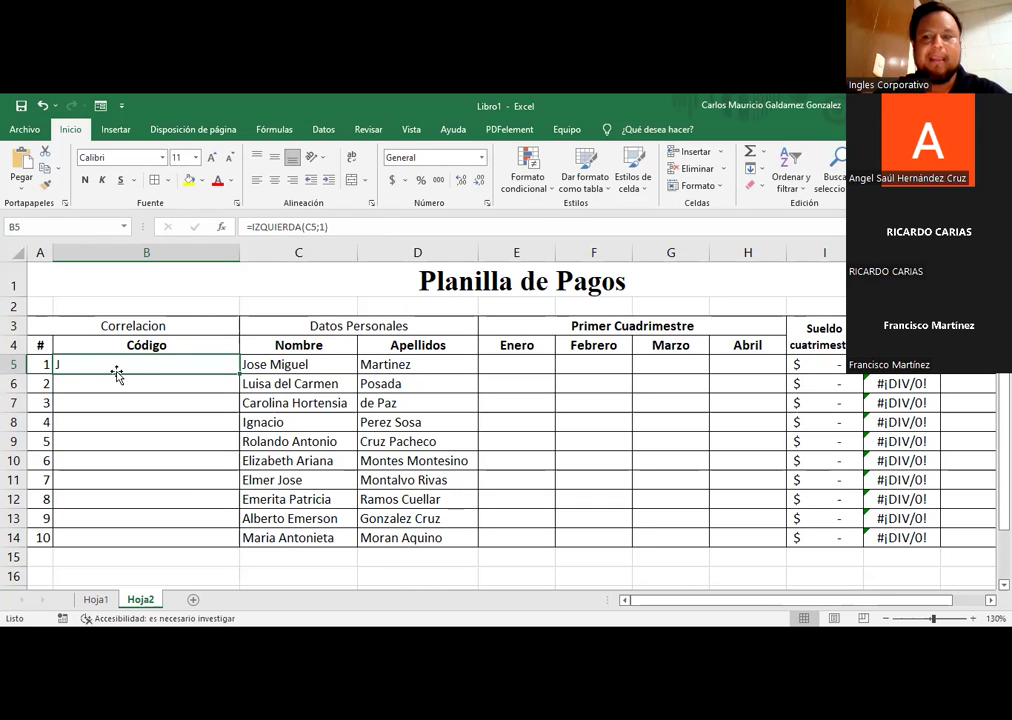
key(Delete)
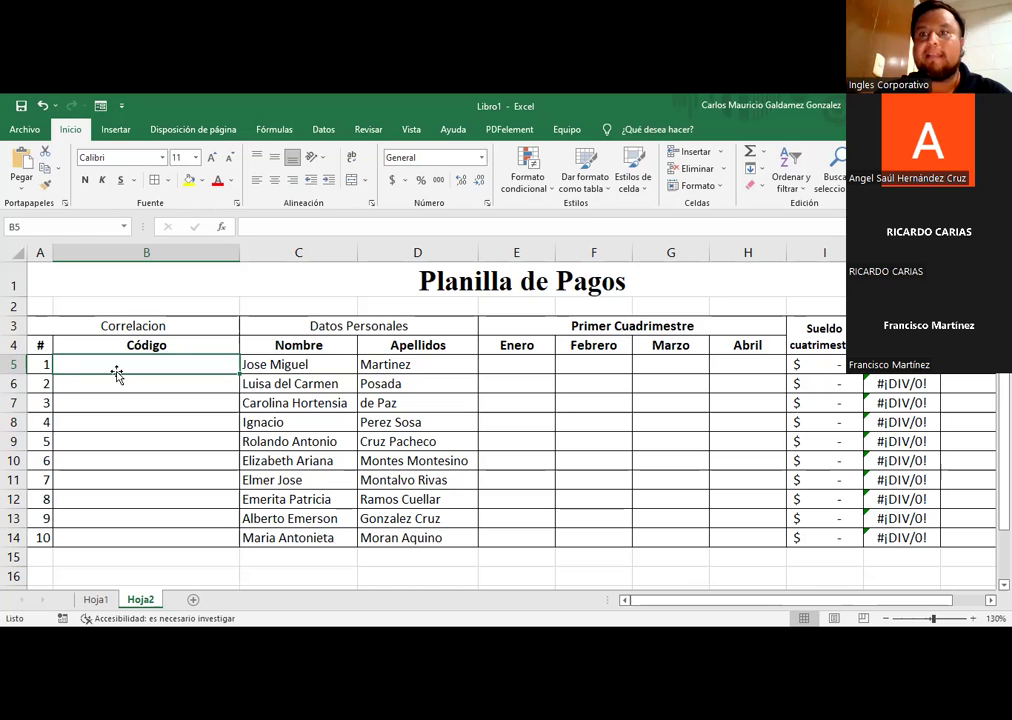
Step: Enter =CONCATENAR(C5;" ";D5) in B5 to show the first employee's full name
text(=)
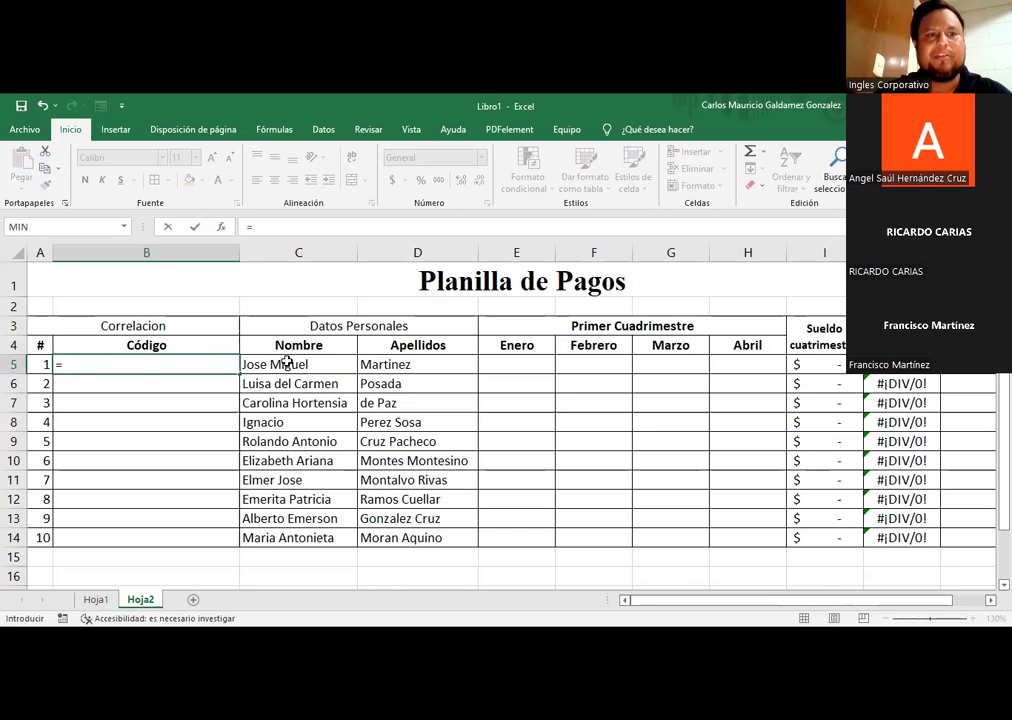
text(conca)
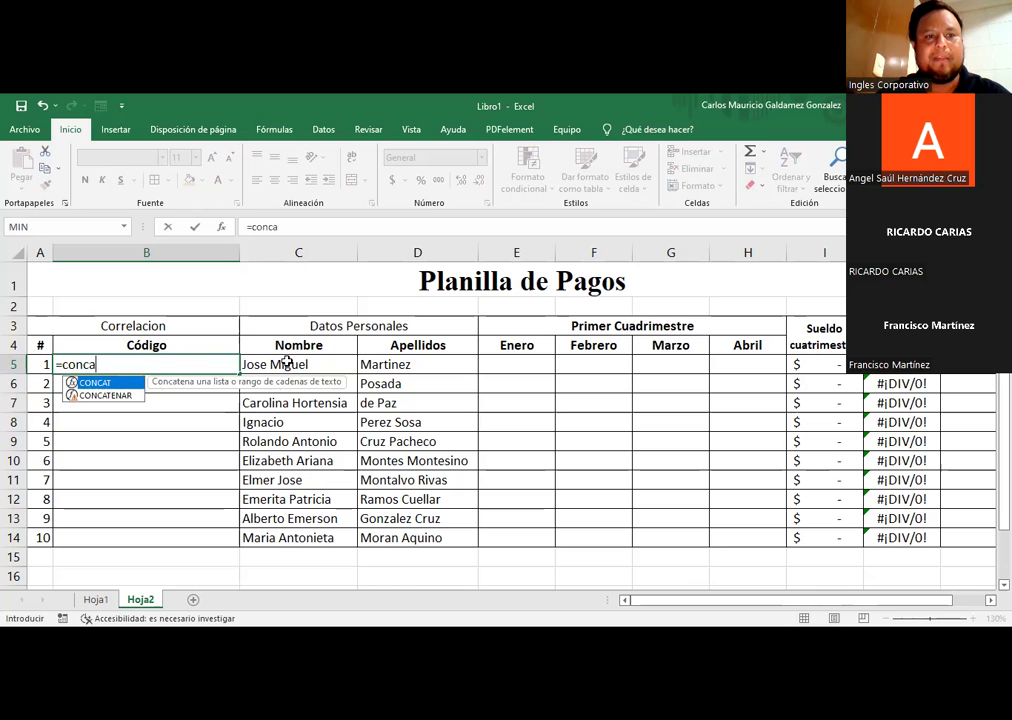
key(Tab)
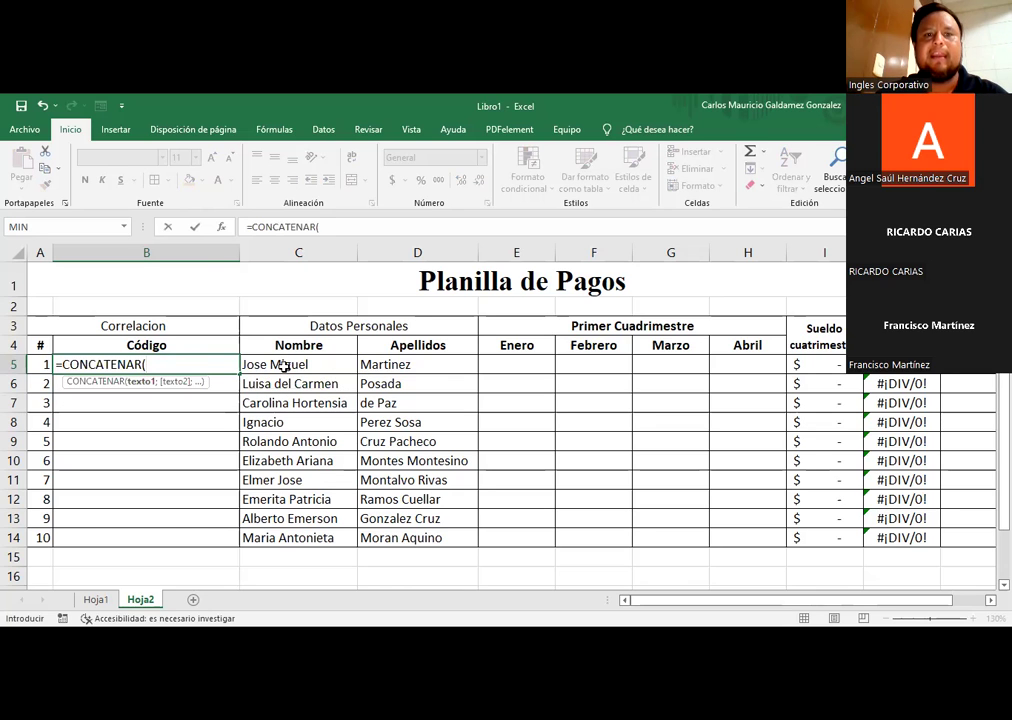
click(285, 365)
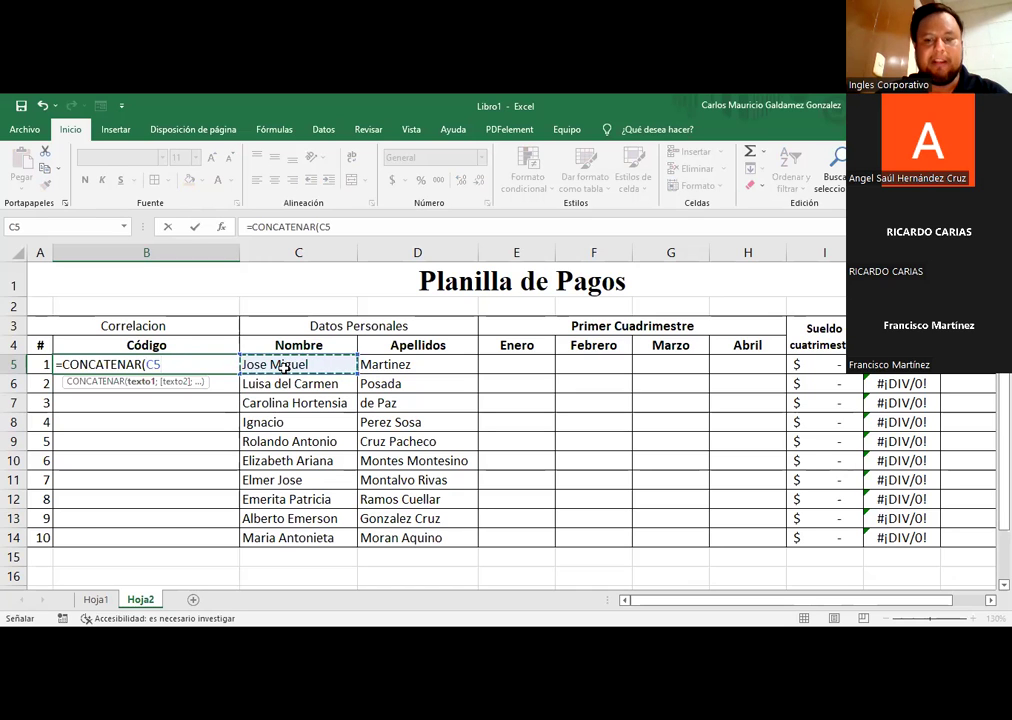
text(;)
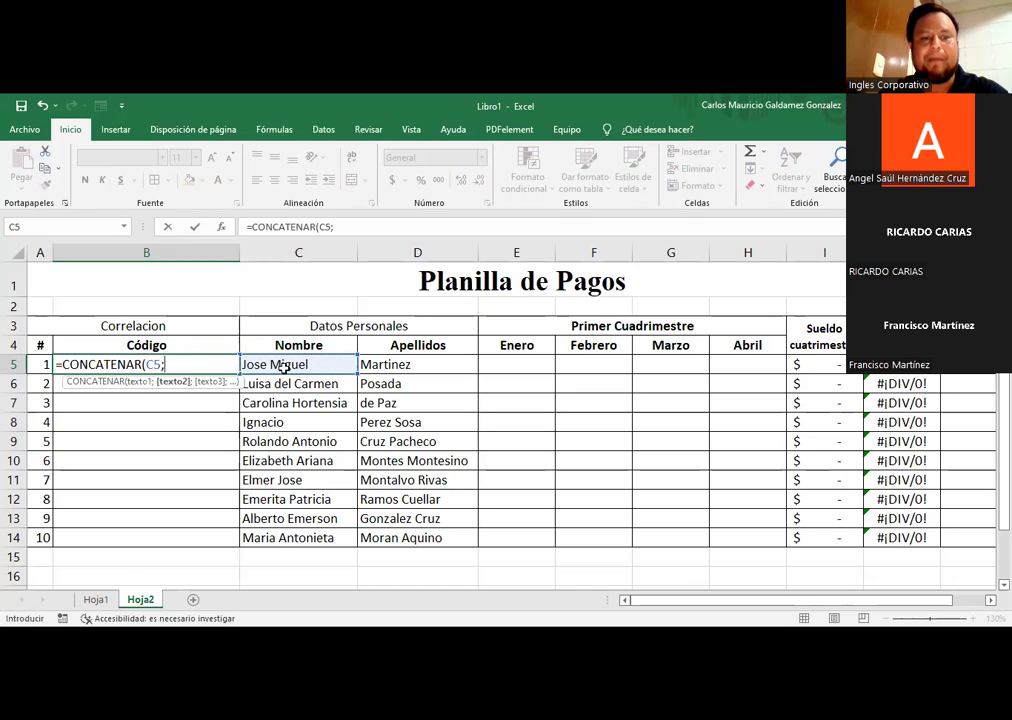
text(" ")
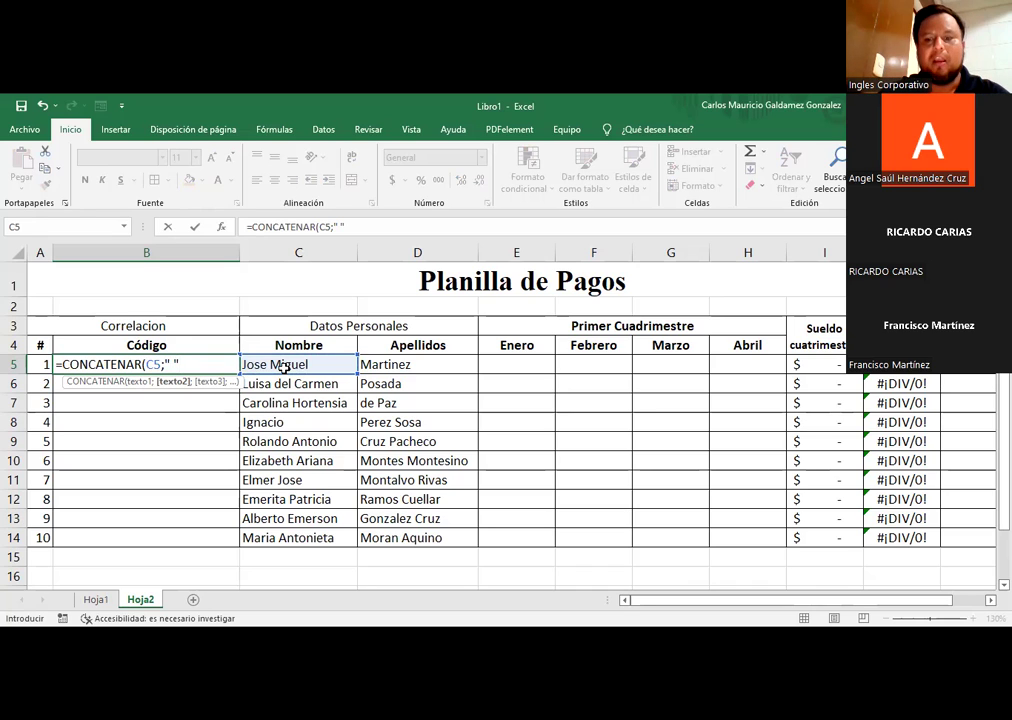
text(;)
click(395, 363)
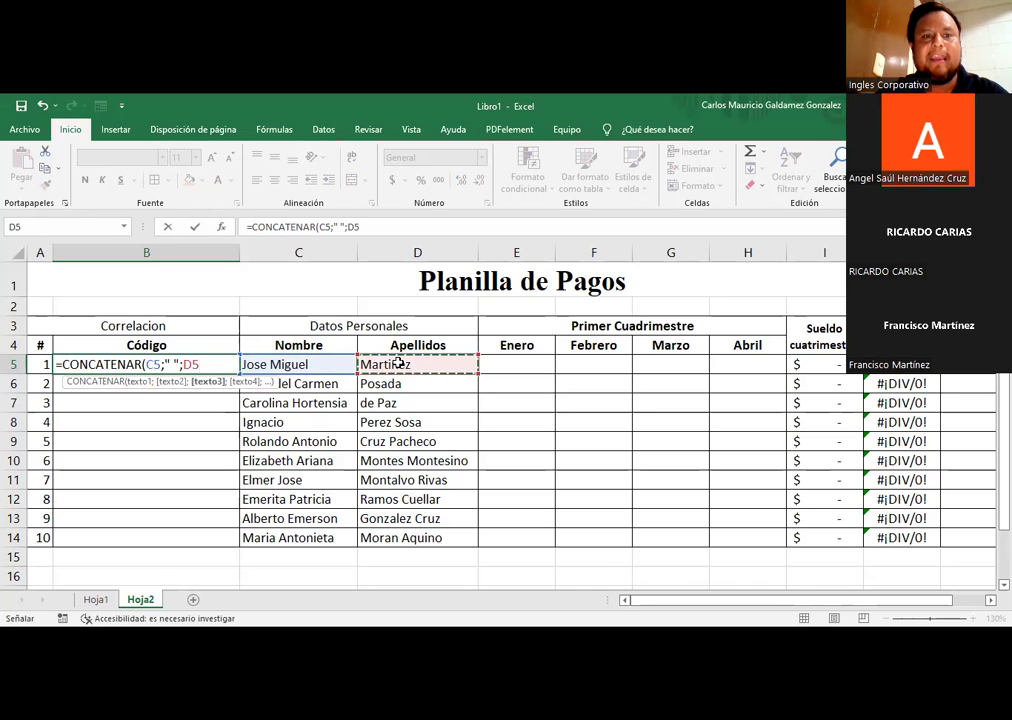
text())
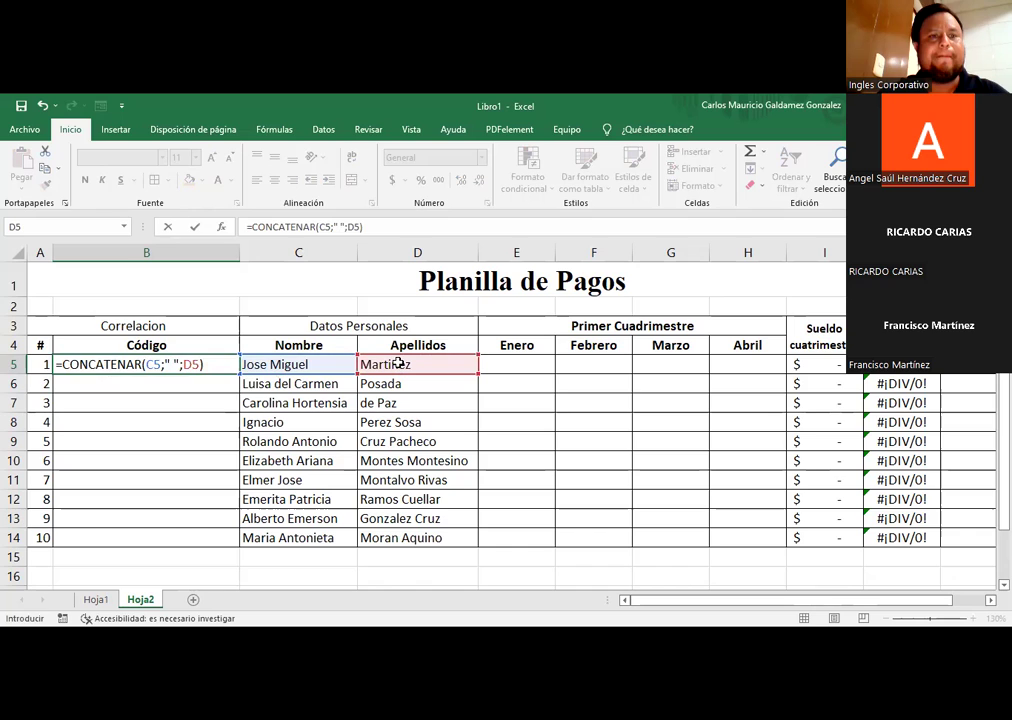
key(Return)
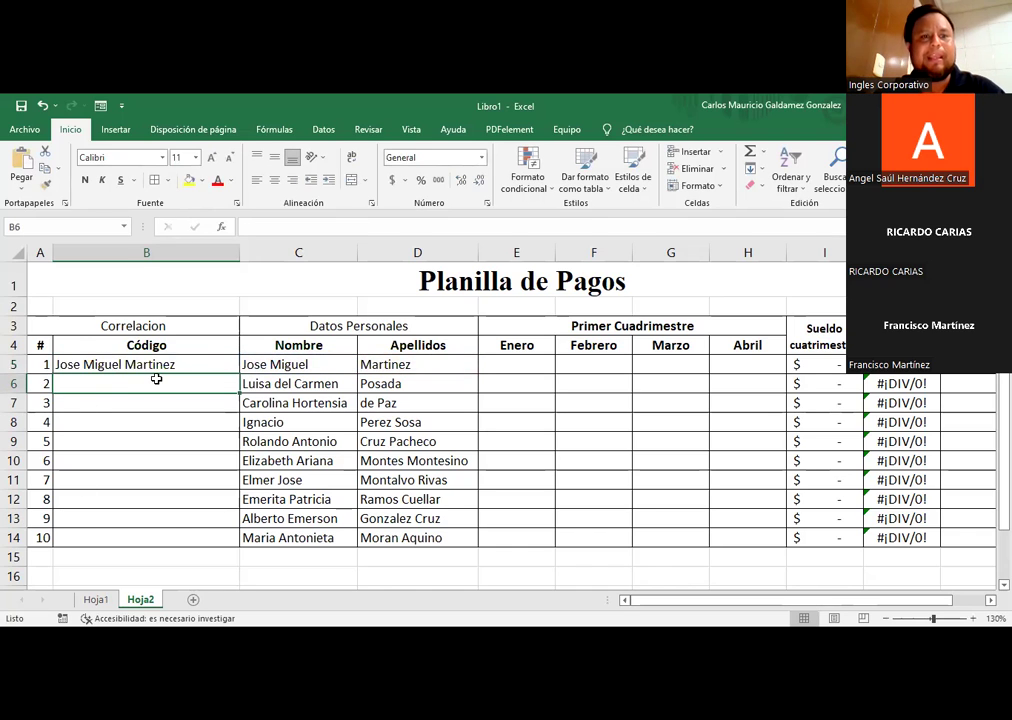
click(131, 362)
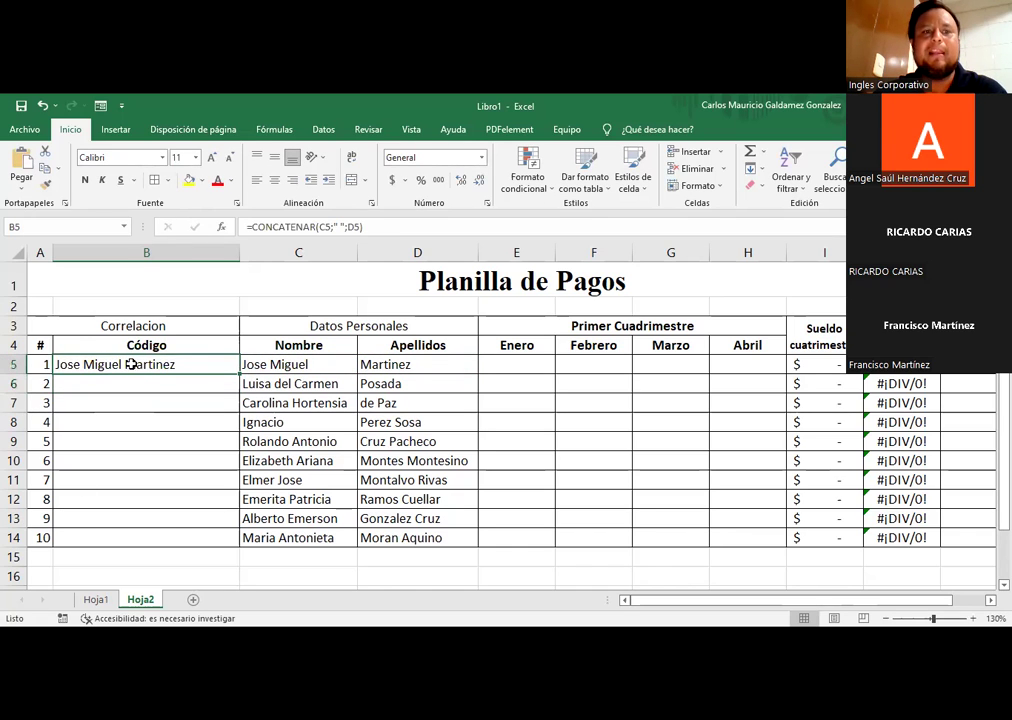
Step: Drop the space so B5 reads =CONCATENAR(C5;D5), then clear the cell
double_click(336, 227)
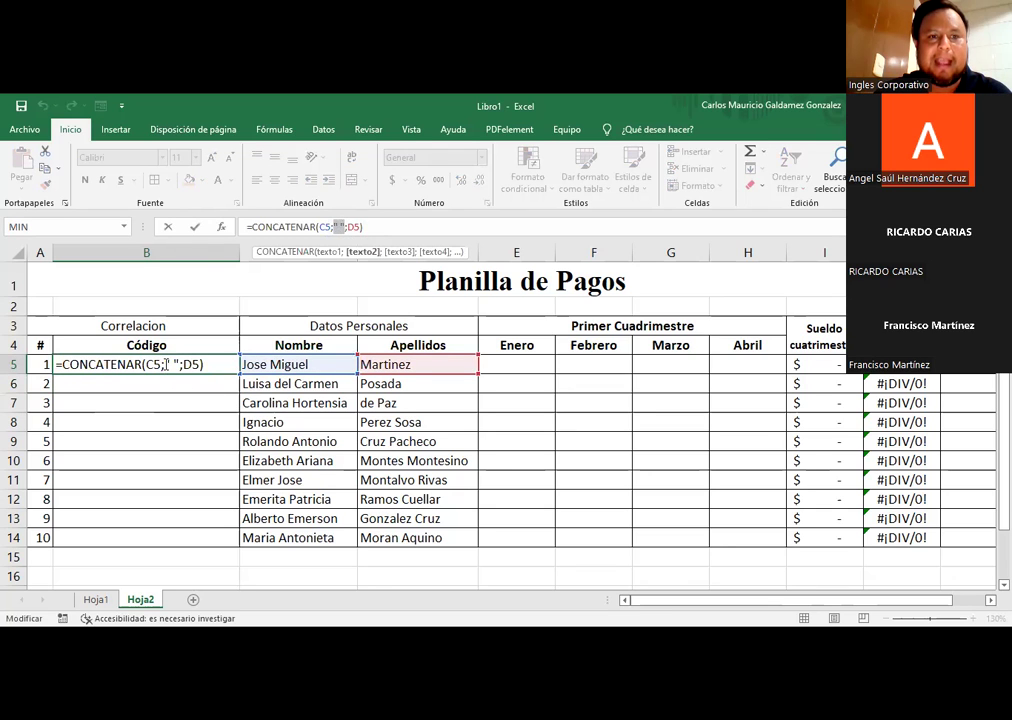
drag(166, 364, 181, 364)
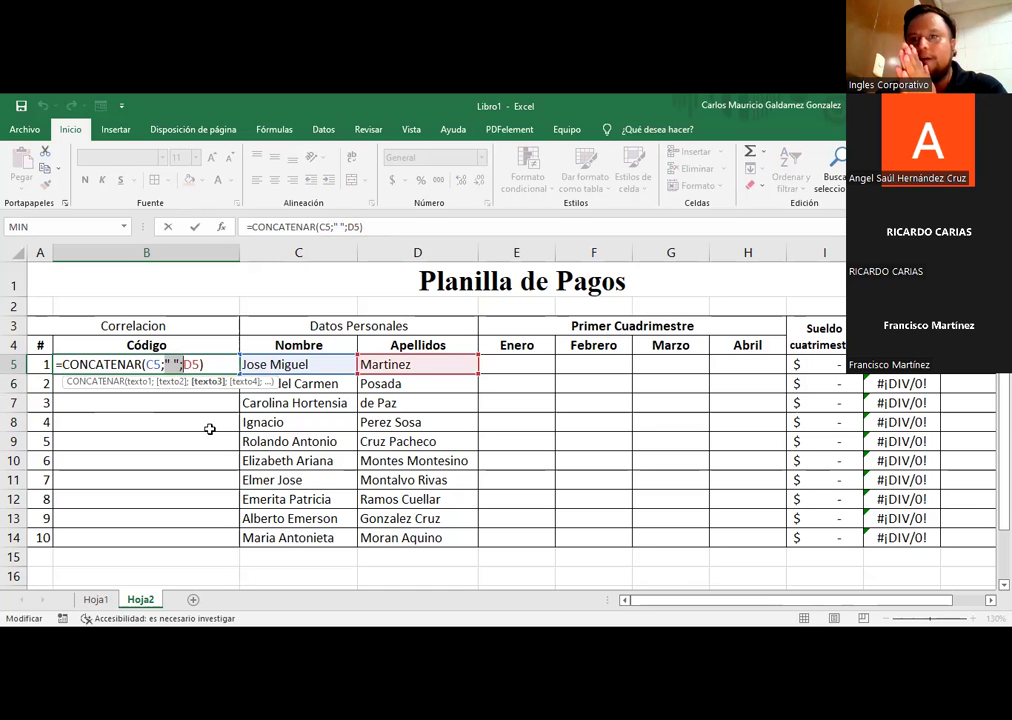
key(Delete)
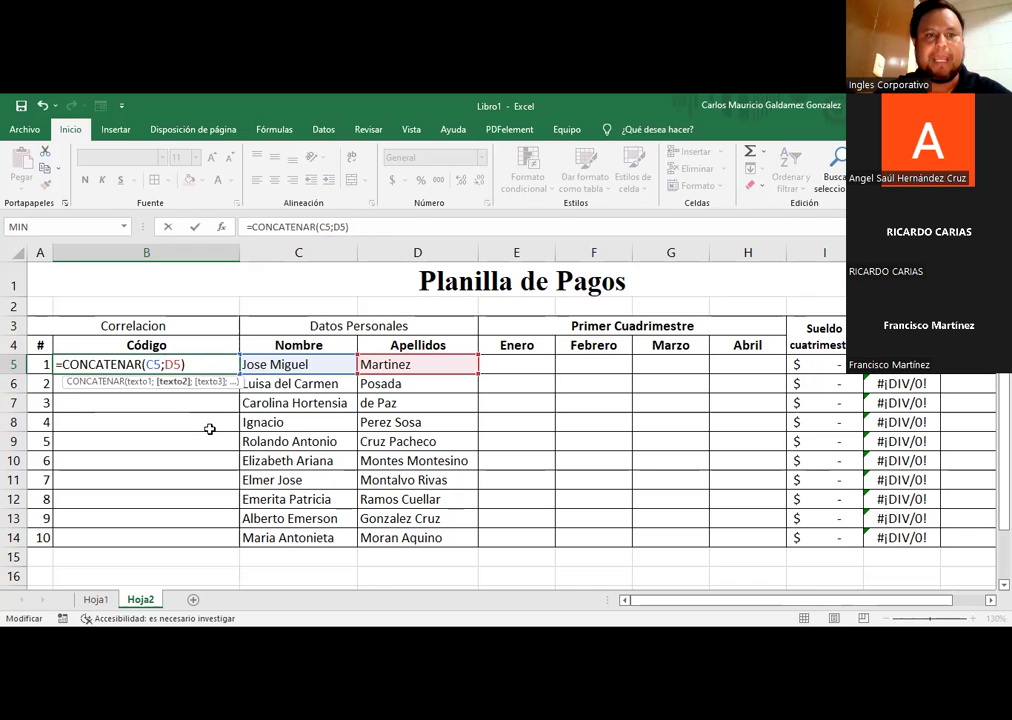
key(Return)
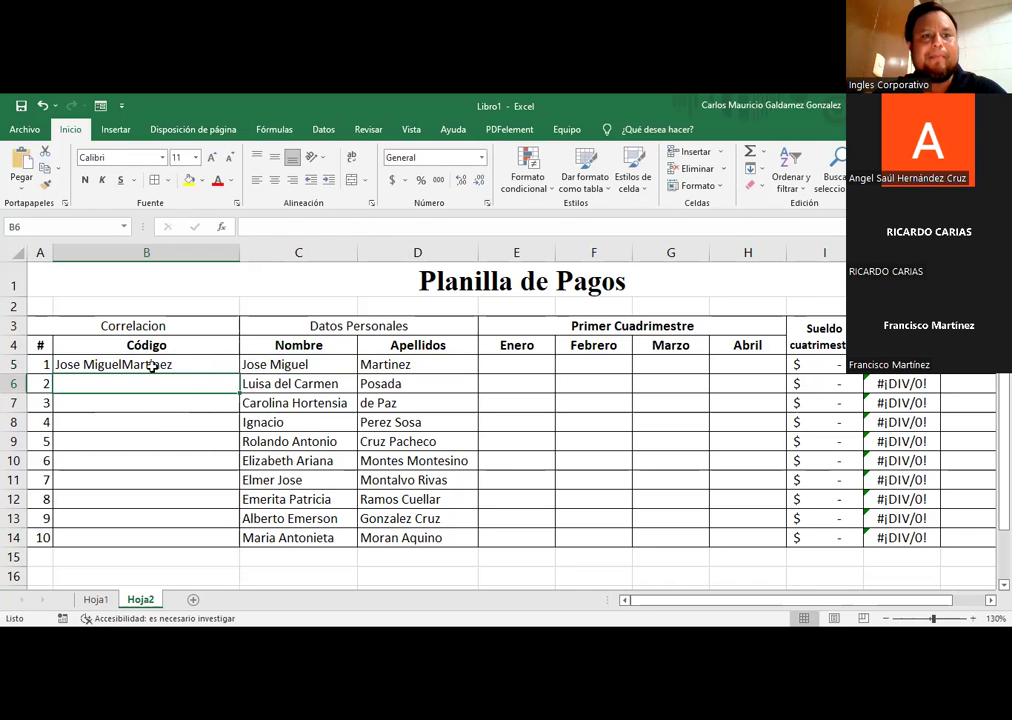
click(149, 364)
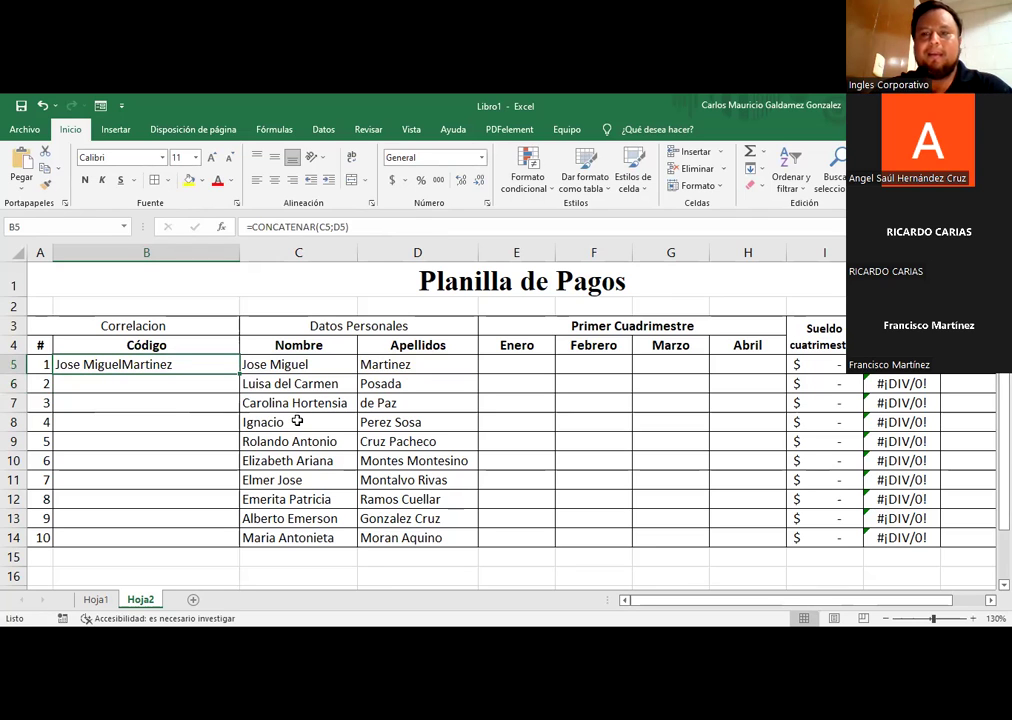
key(Delete)
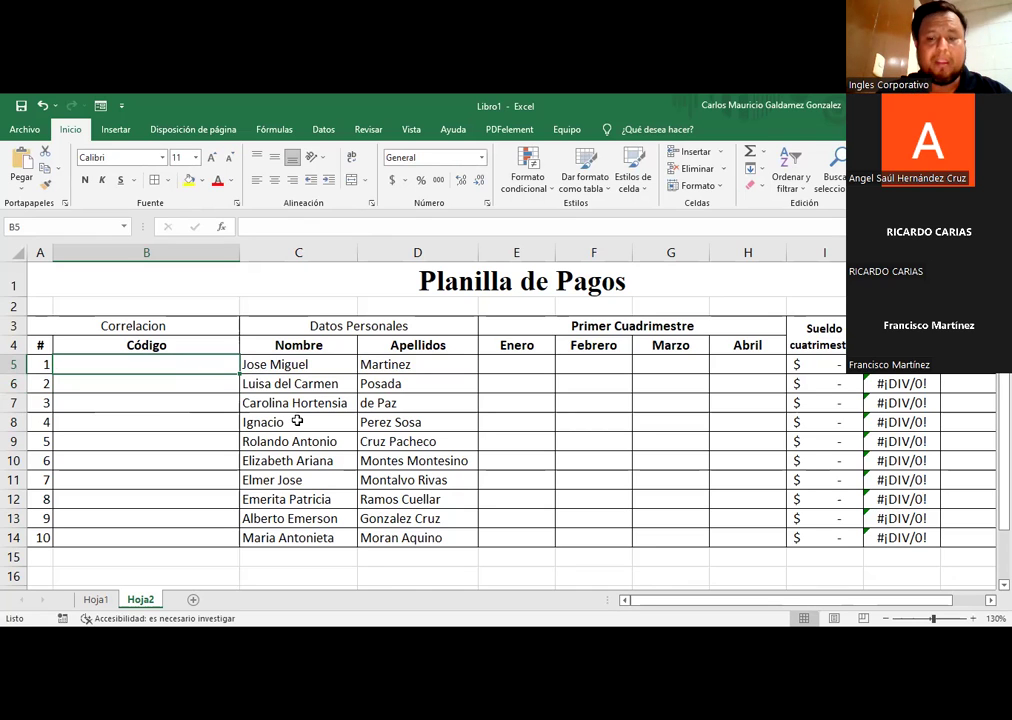
Step: Start B5's formula as =MINUSC(CONCATENAR(IZQUIERDA(C5;1) for the first-name initial
text(=)
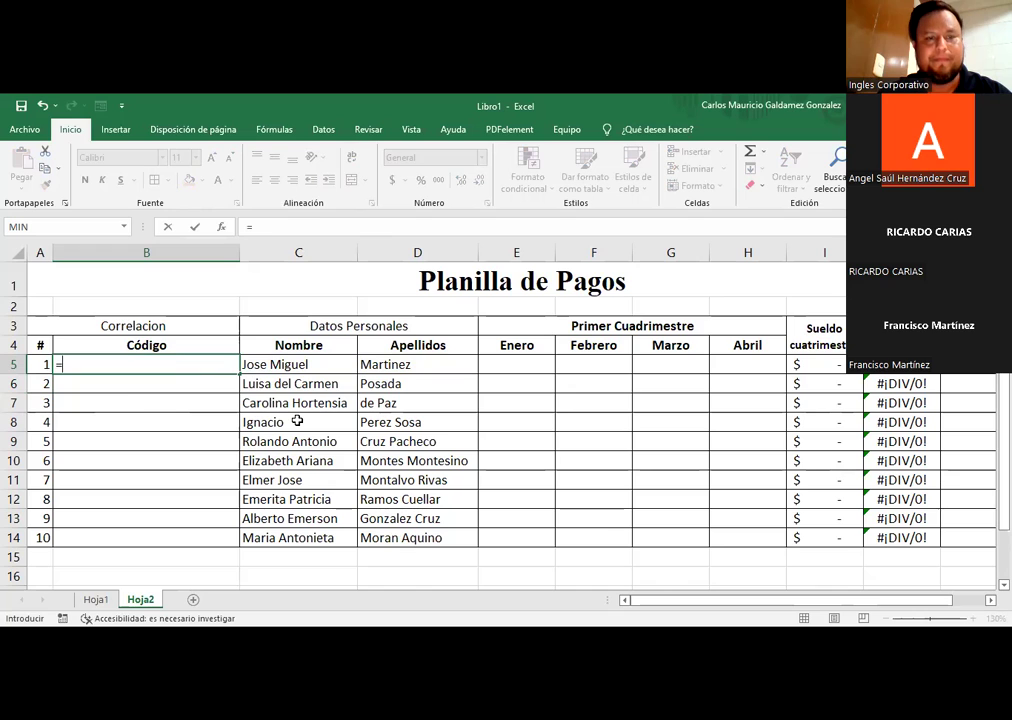
text(minu)
key(Tab)
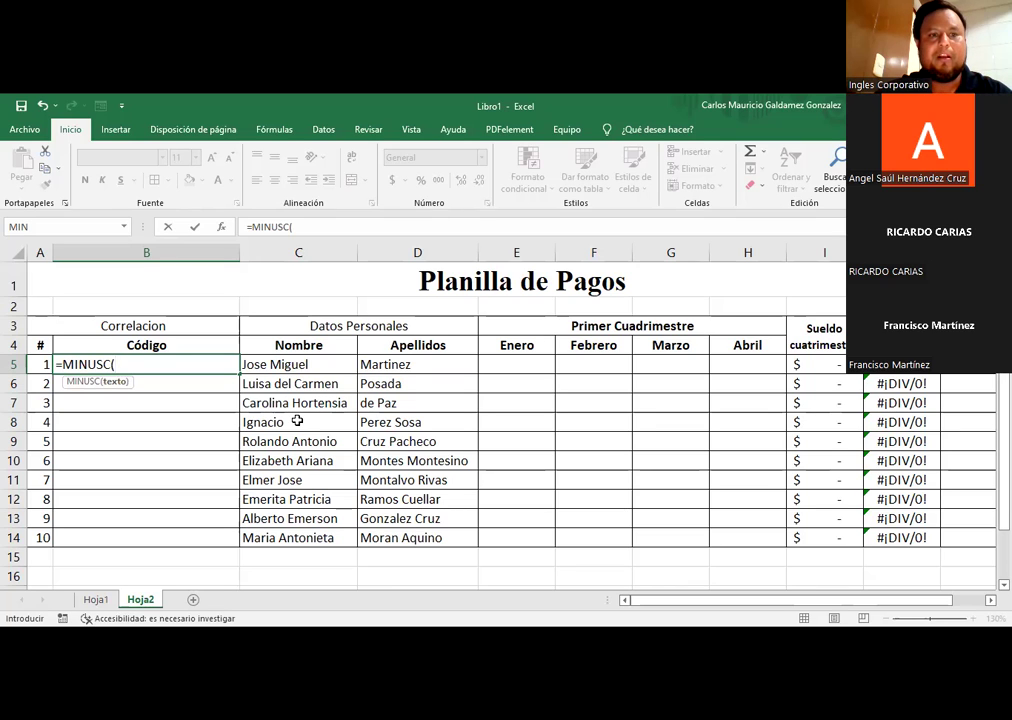
text(con)
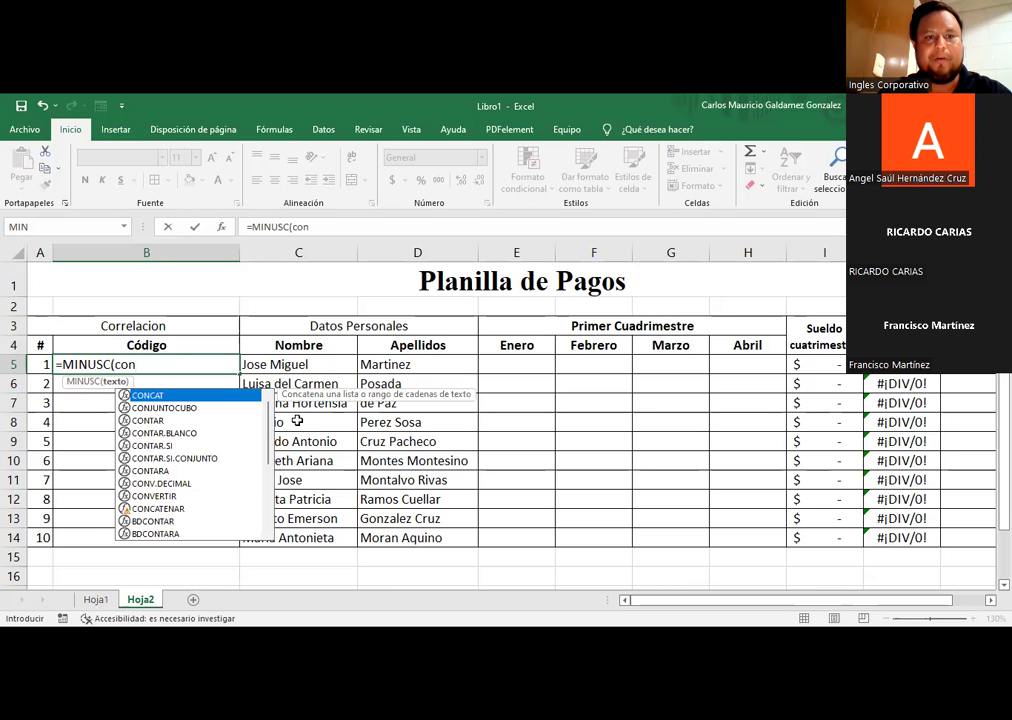
text(ca)
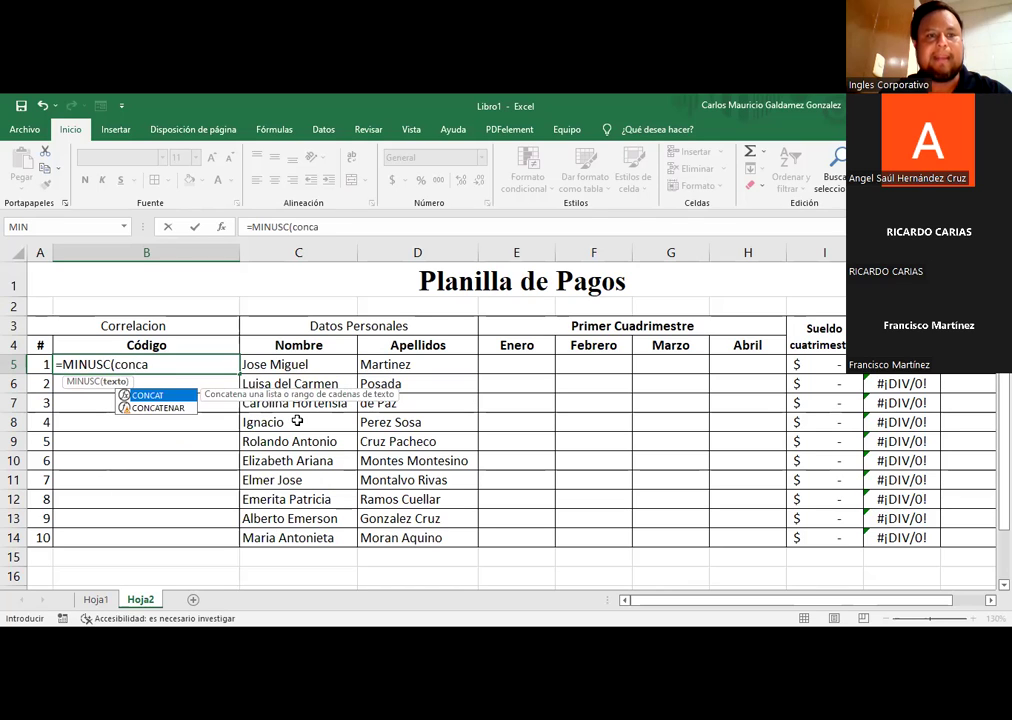
key(Down)
key(Tab)
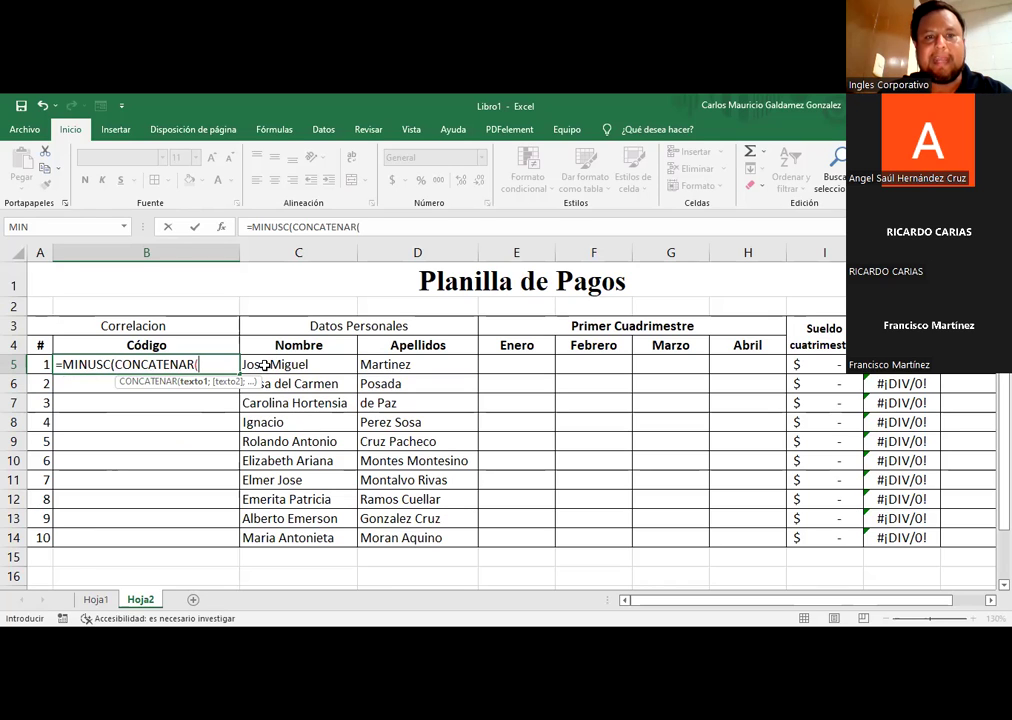
text(IZQUIERDA()
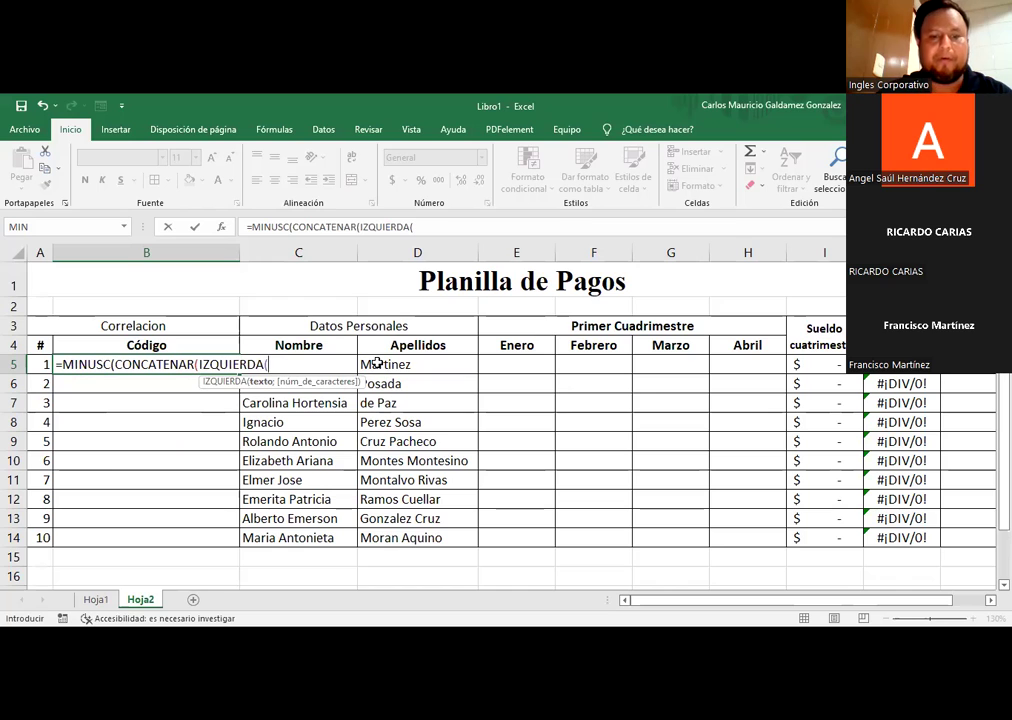
key(Right)
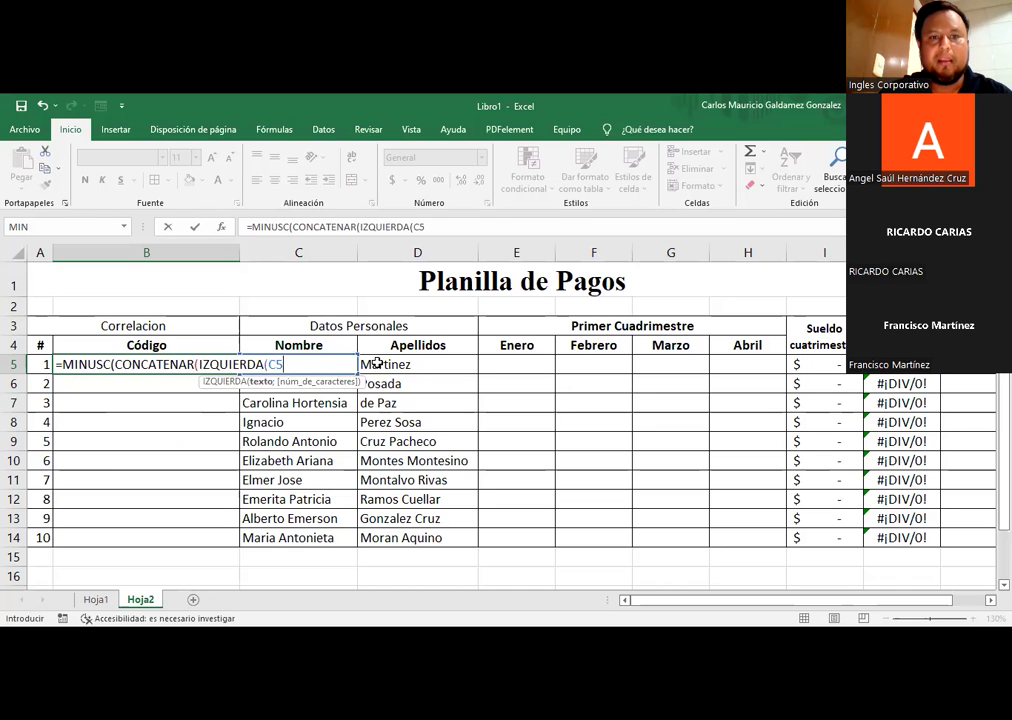
text(;)
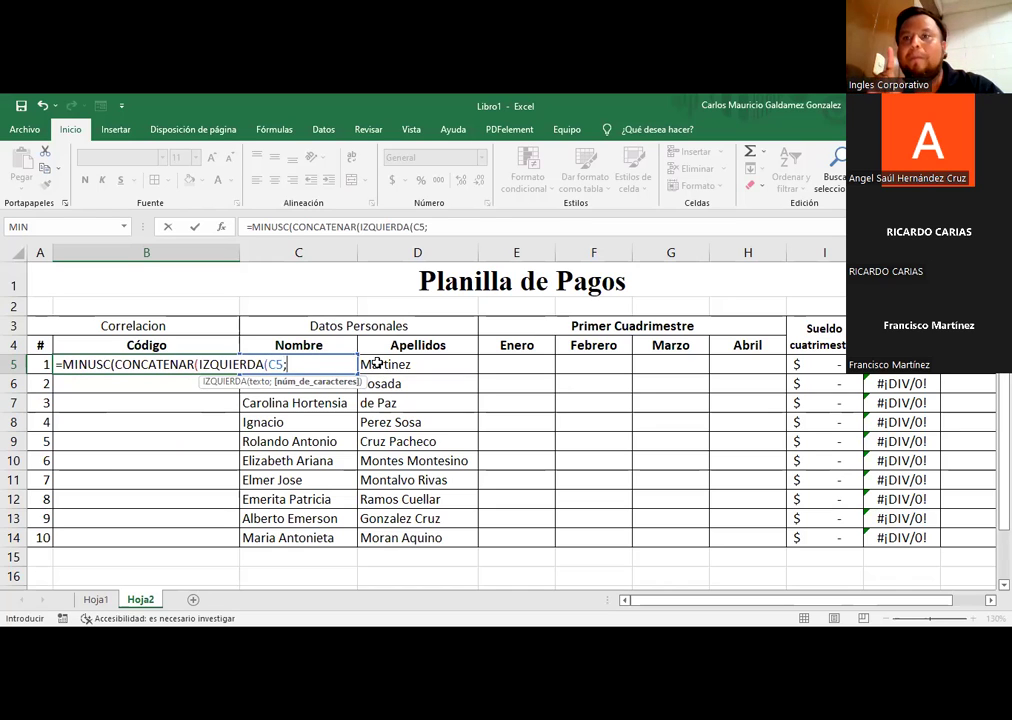
text(1)
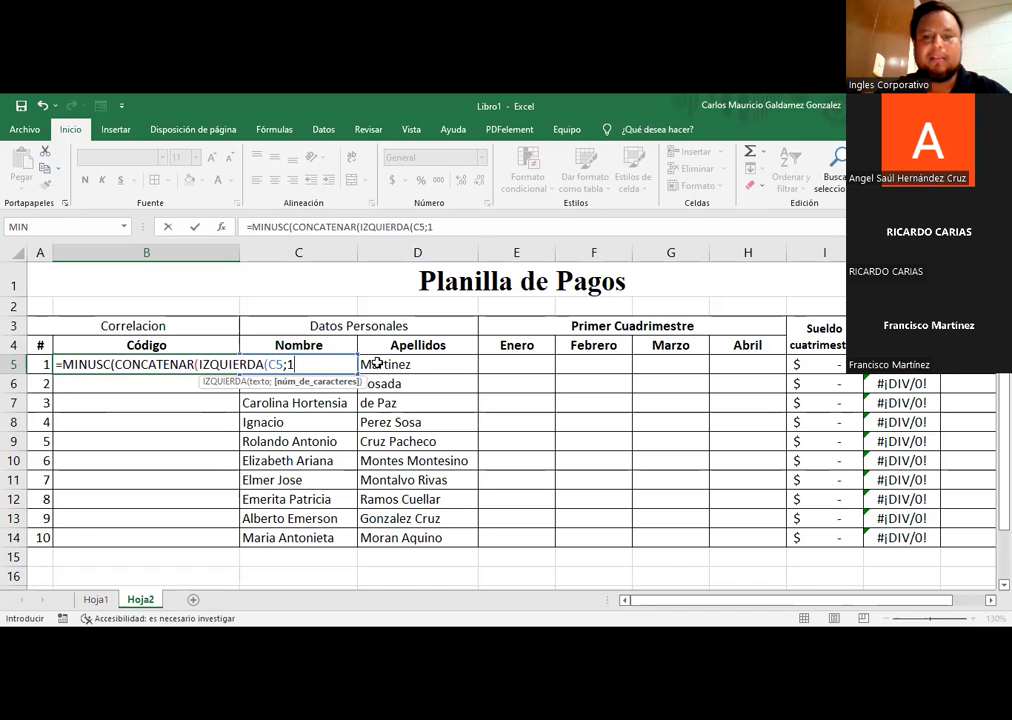
text())
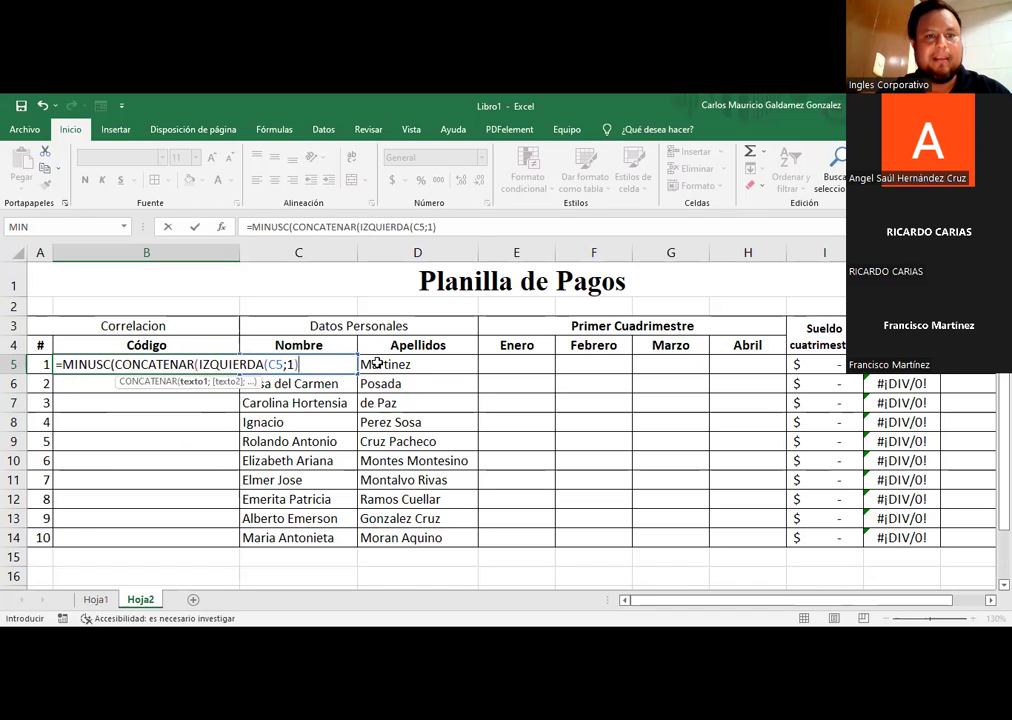
drag(199, 364, 298, 365)
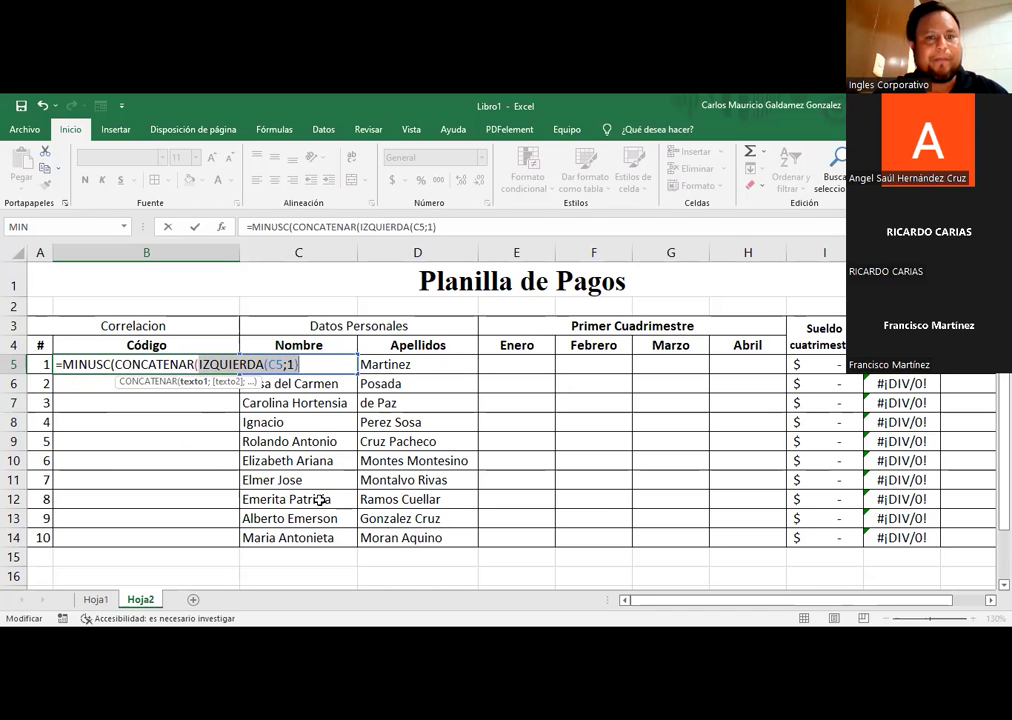
key(Right)
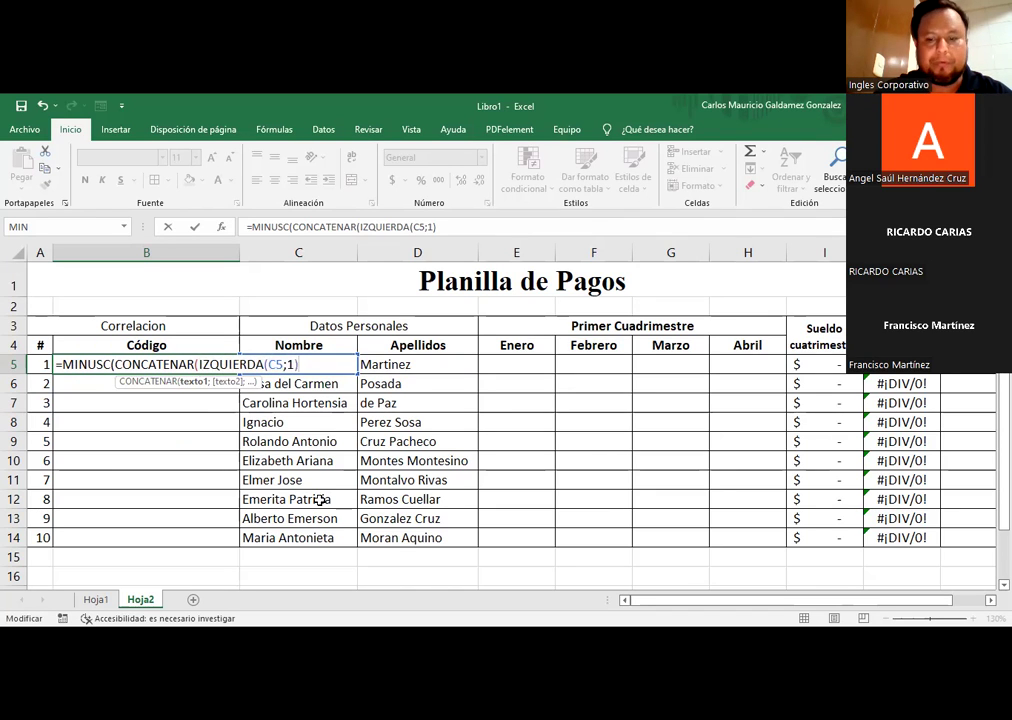
Step: Add IZQUIERDA(D5;1) for the surname initial, close the parentheses and enter the formula
text(;)
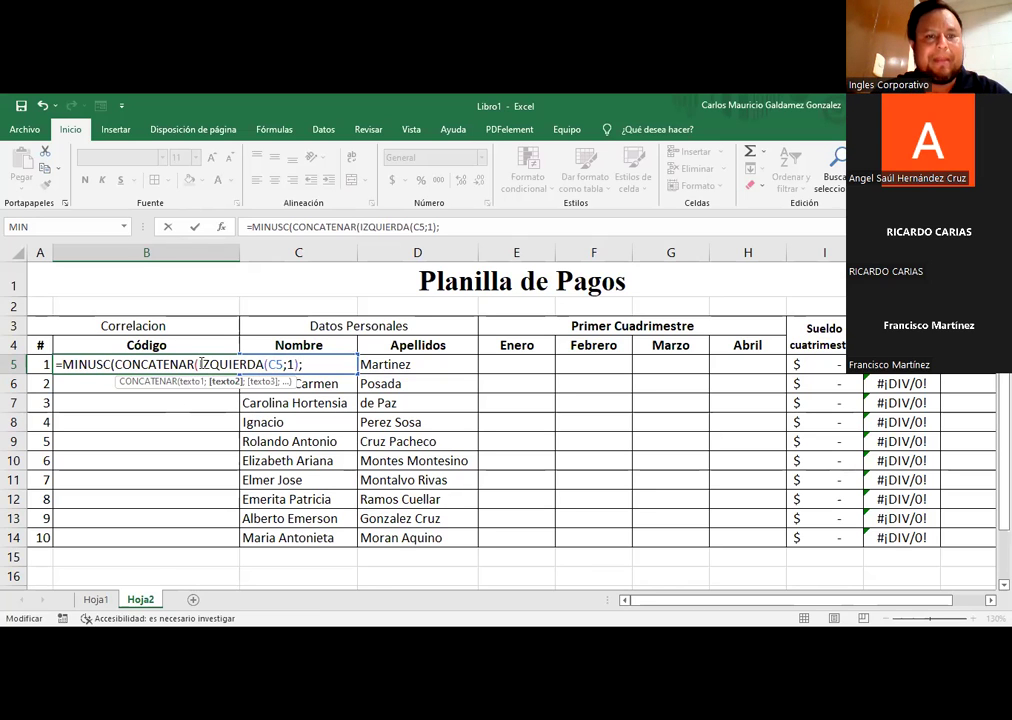
text(izquierda)
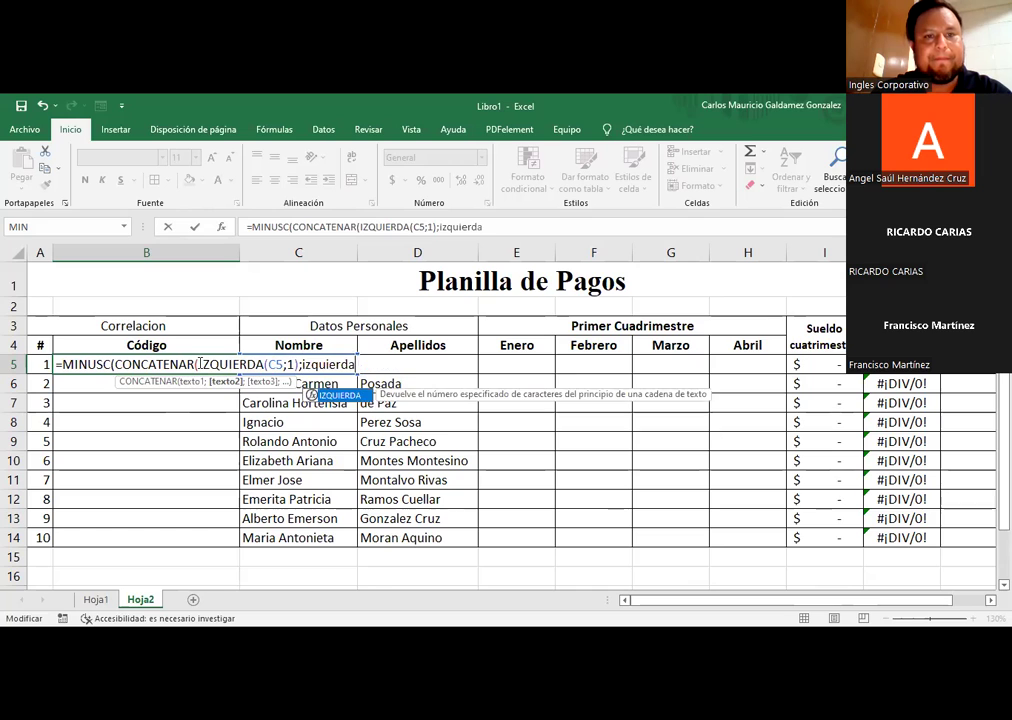
key(Tab)
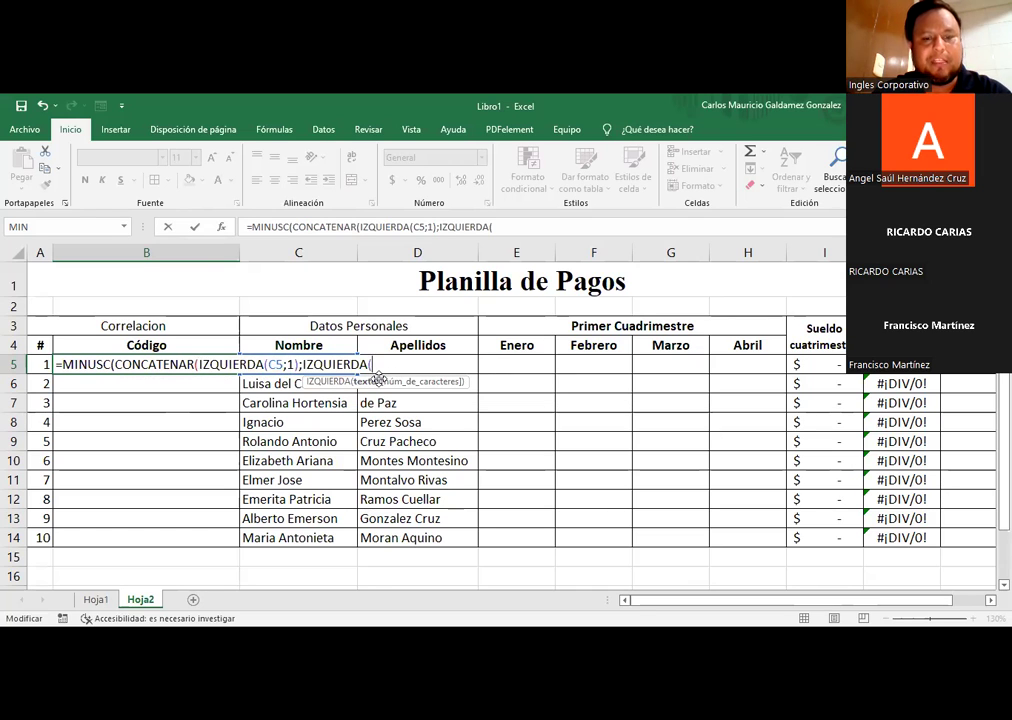
text(D4)
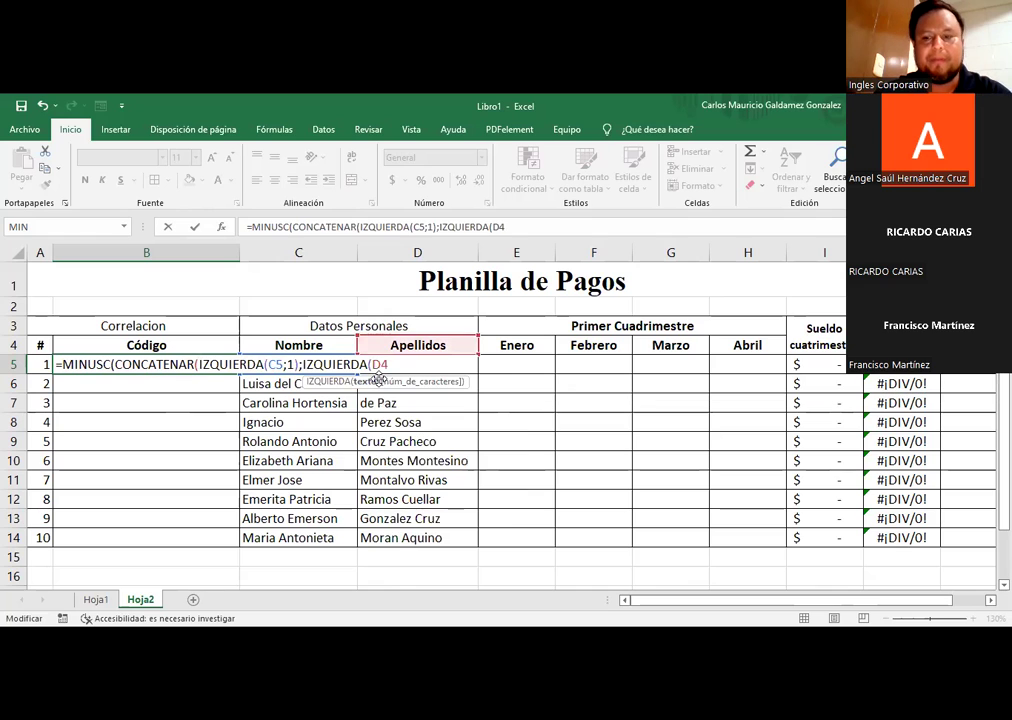
key(BackSpace)
text(5;)
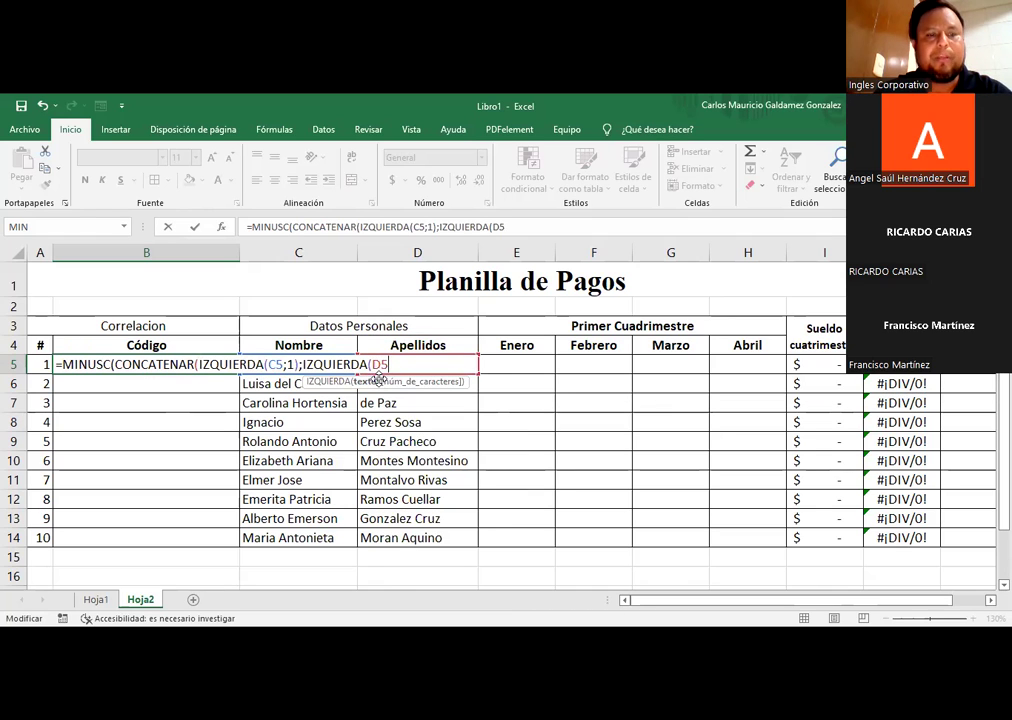
text(1))
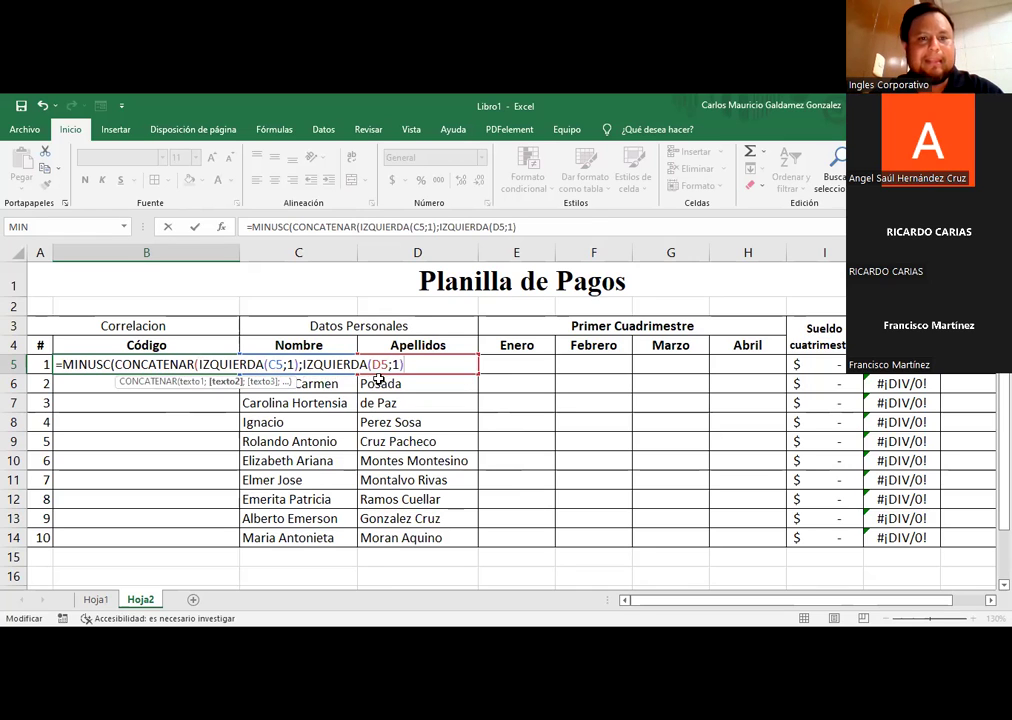
drag(301, 364, 400, 364)
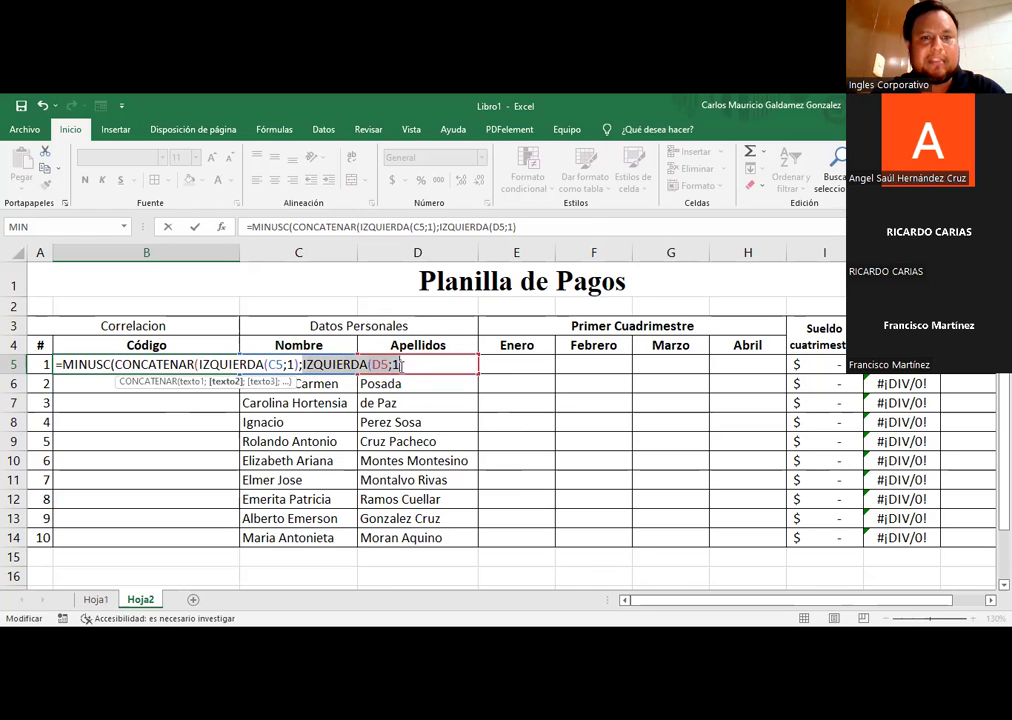
click(198, 364)
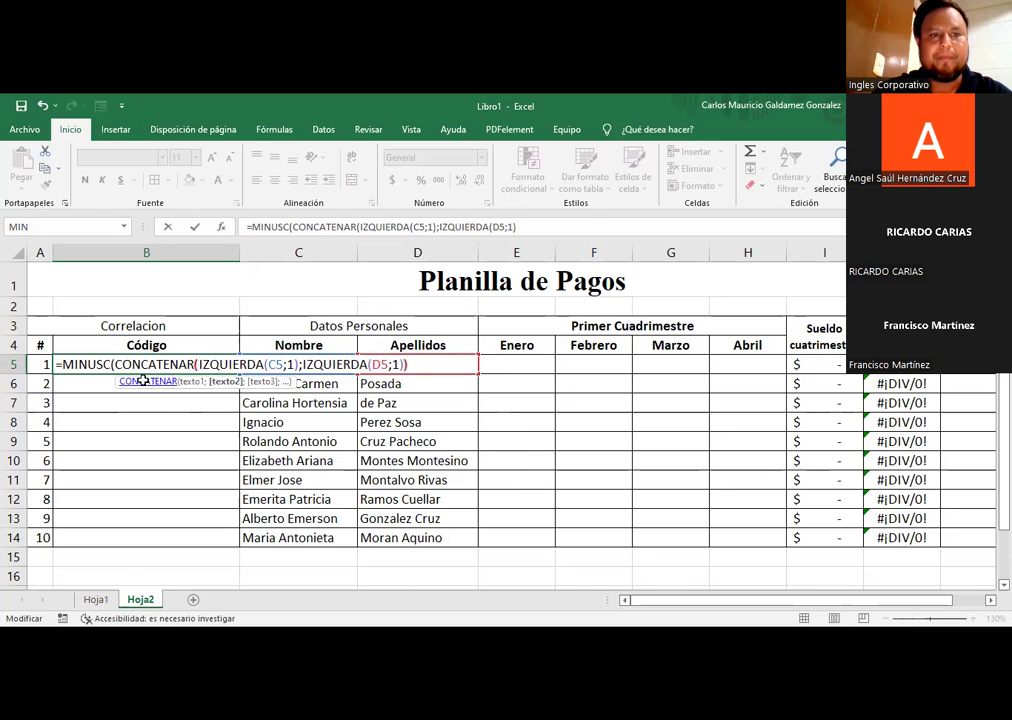
text()))
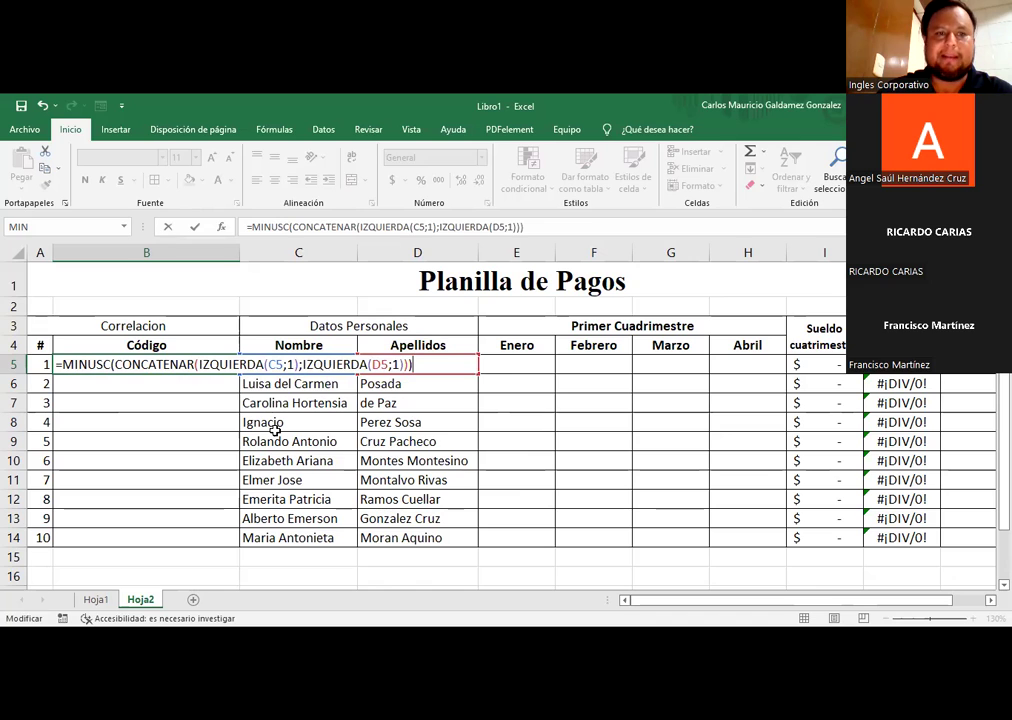
key(Return)
Step: Fill the initials formula from B5 down to B14 for all ten employees
click(68, 365)
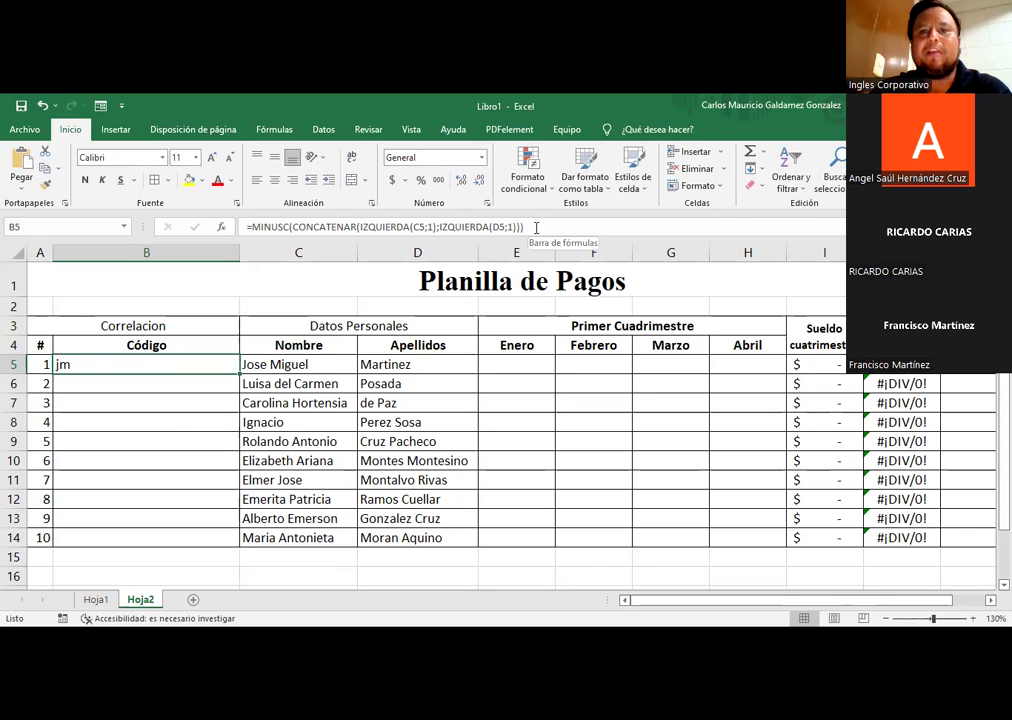
drag(239, 374, 215, 540)
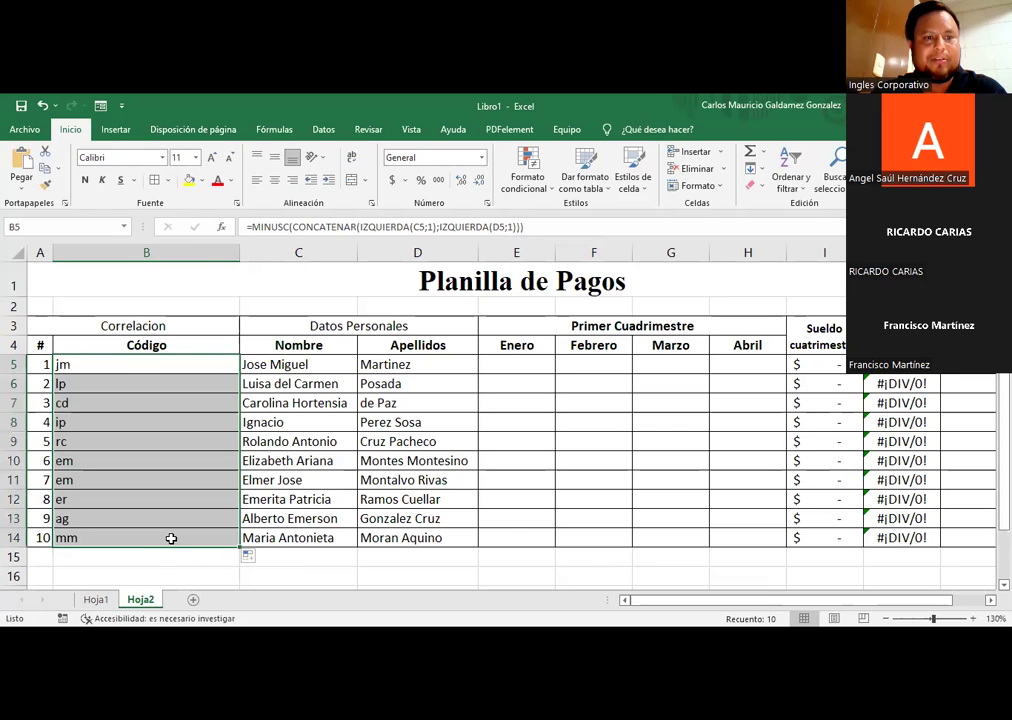
click(280, 537)
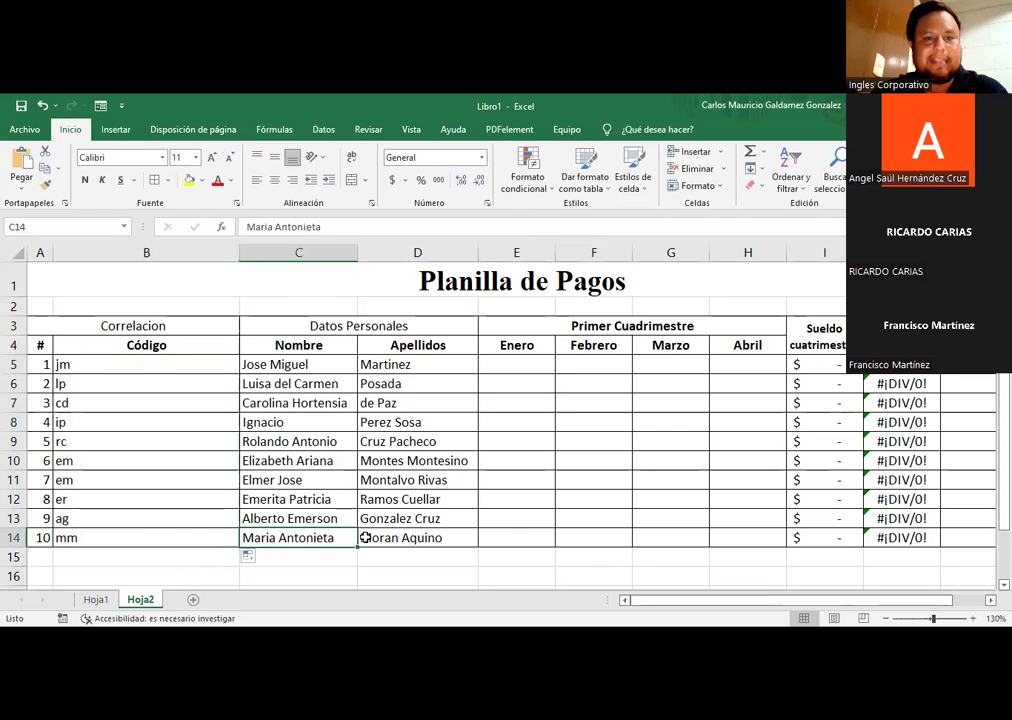
click(104, 517)
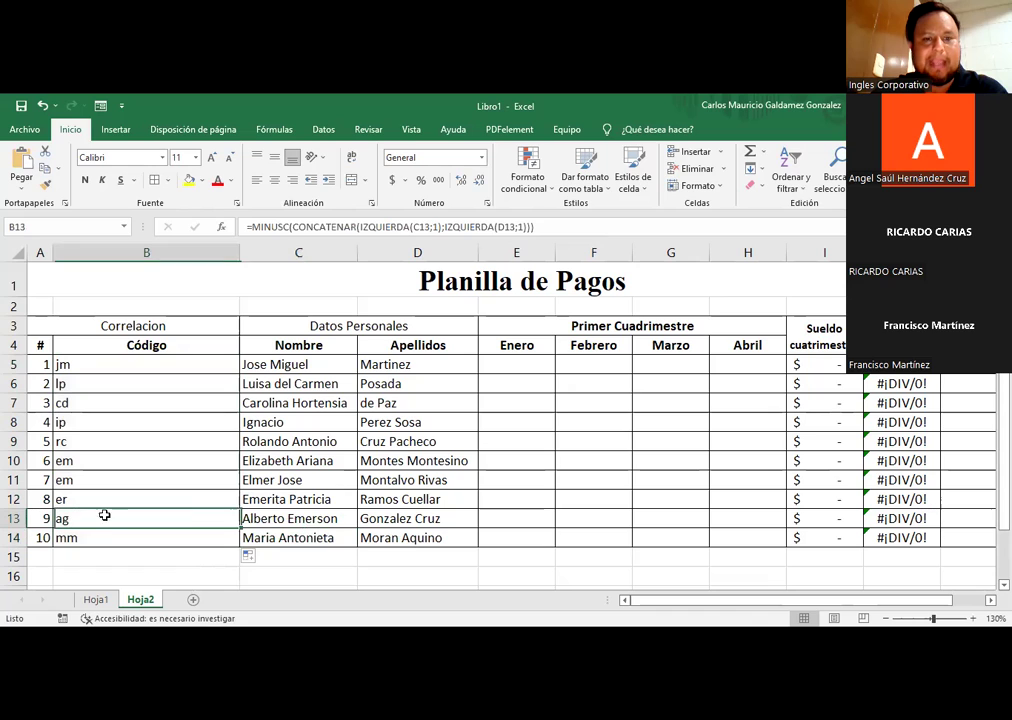
Step: Review the first names in column C, then open B5's formula for editing
click(262, 498)
click(267, 481)
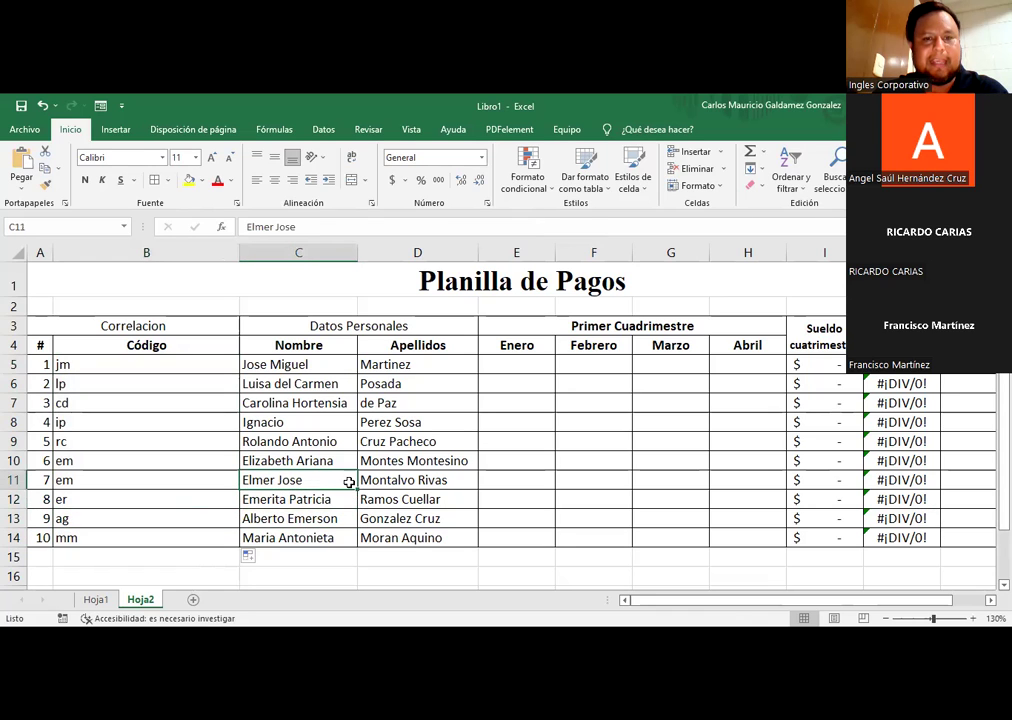
click(260, 461)
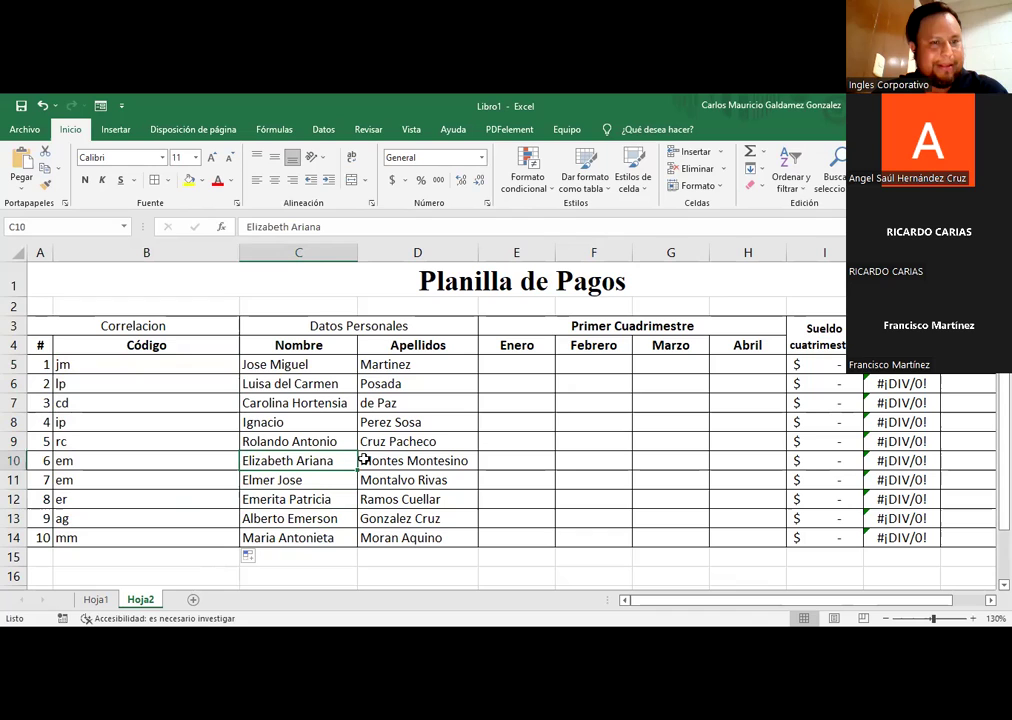
click(320, 443)
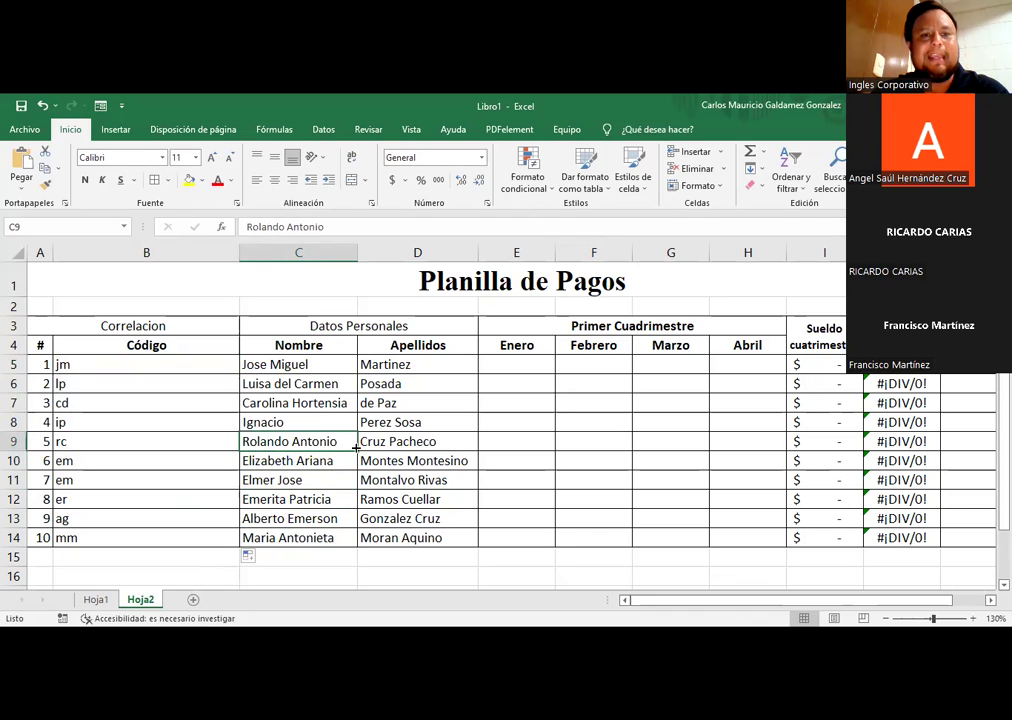
click(255, 422)
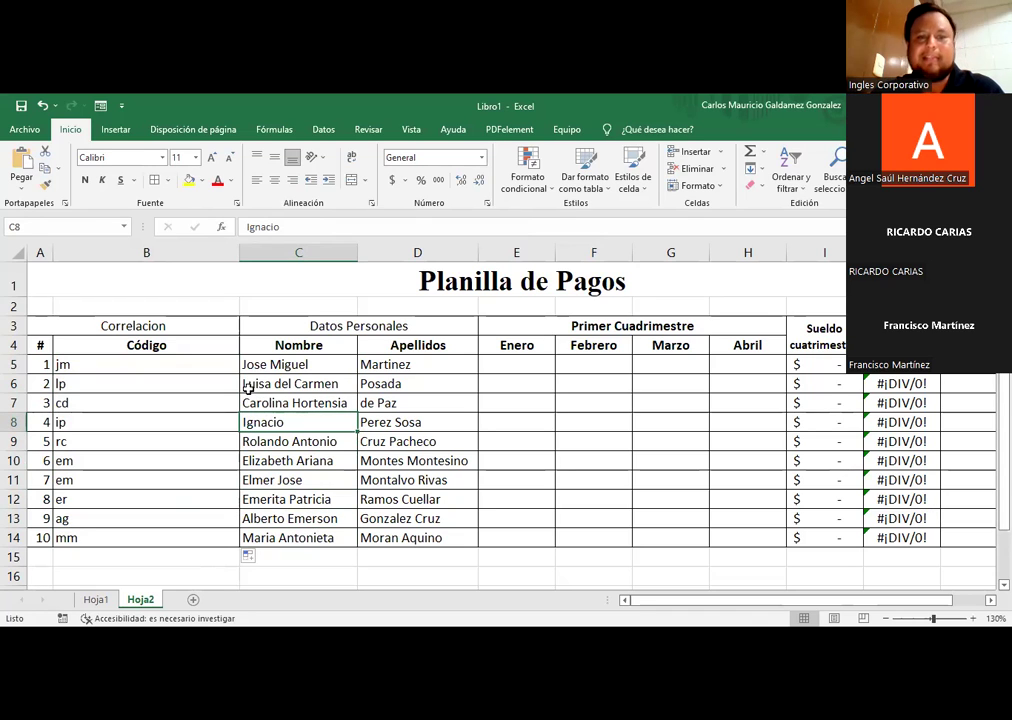
click(90, 366)
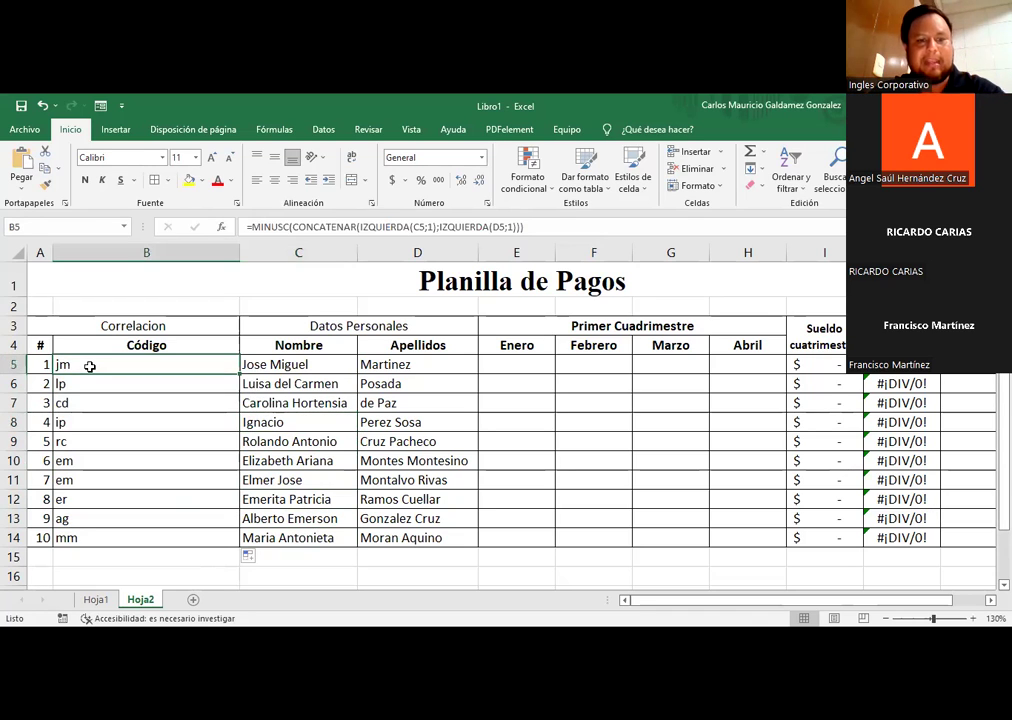
double_click(90, 366)
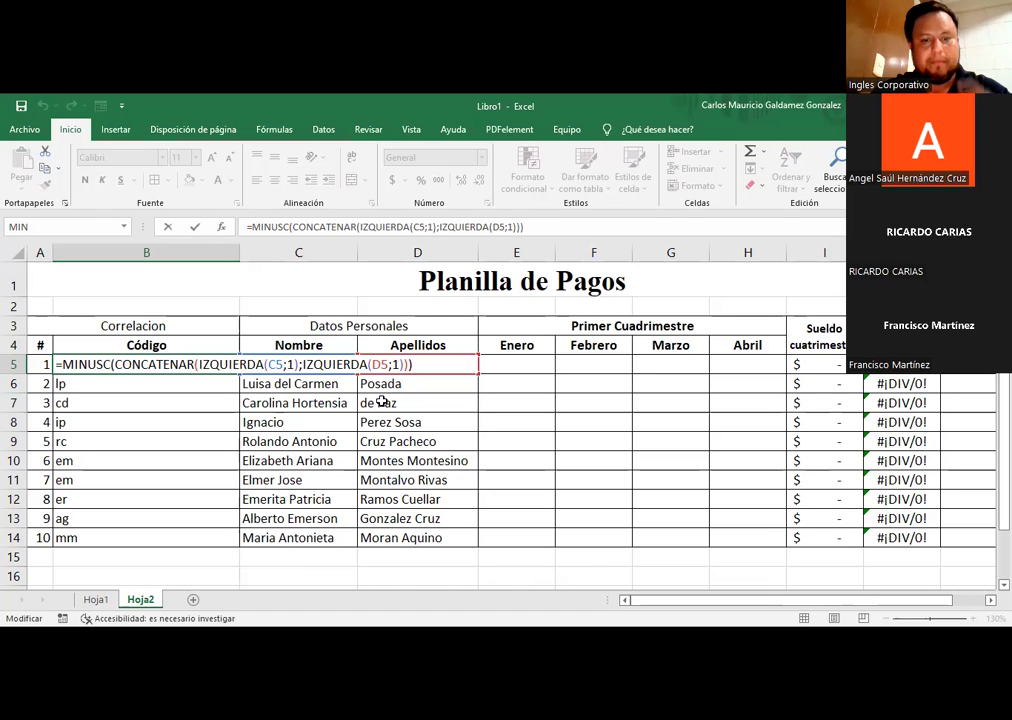
Step: Append &"001" to B5's formula and refill B5:B14, giving codes jm001 to mm001
text(&)
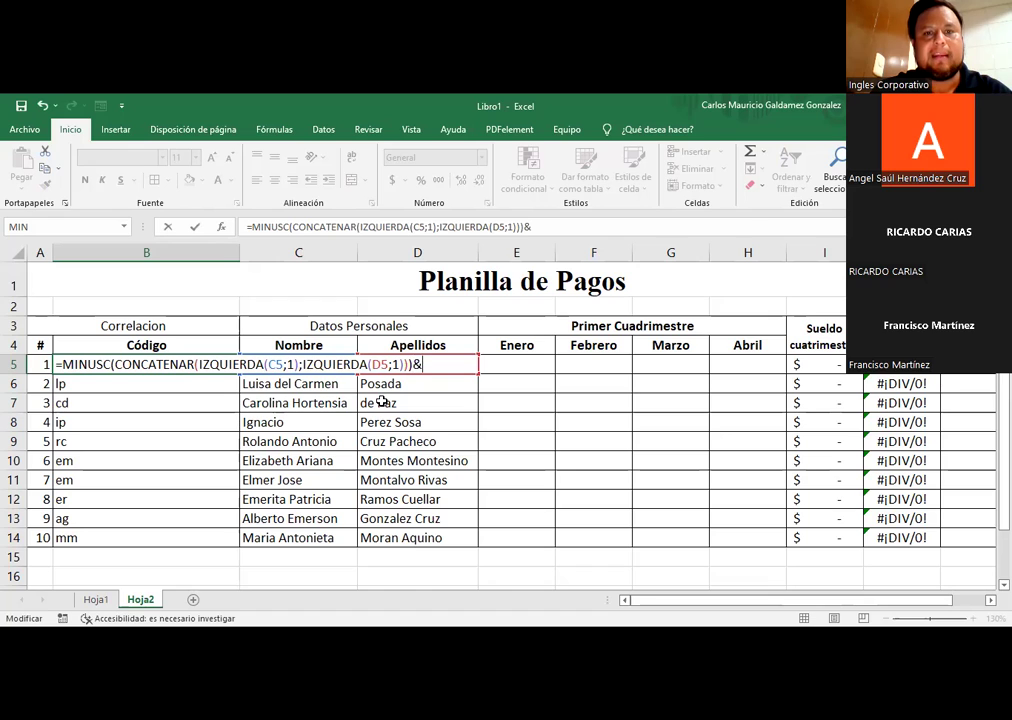
text(001)
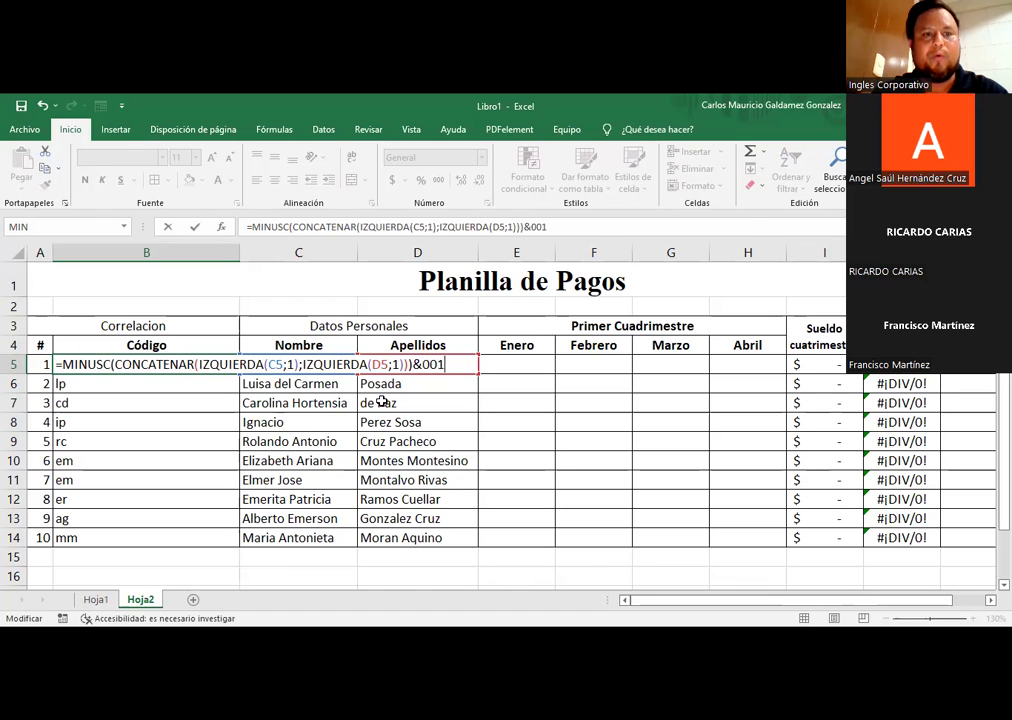
key(Return)
key(Up)
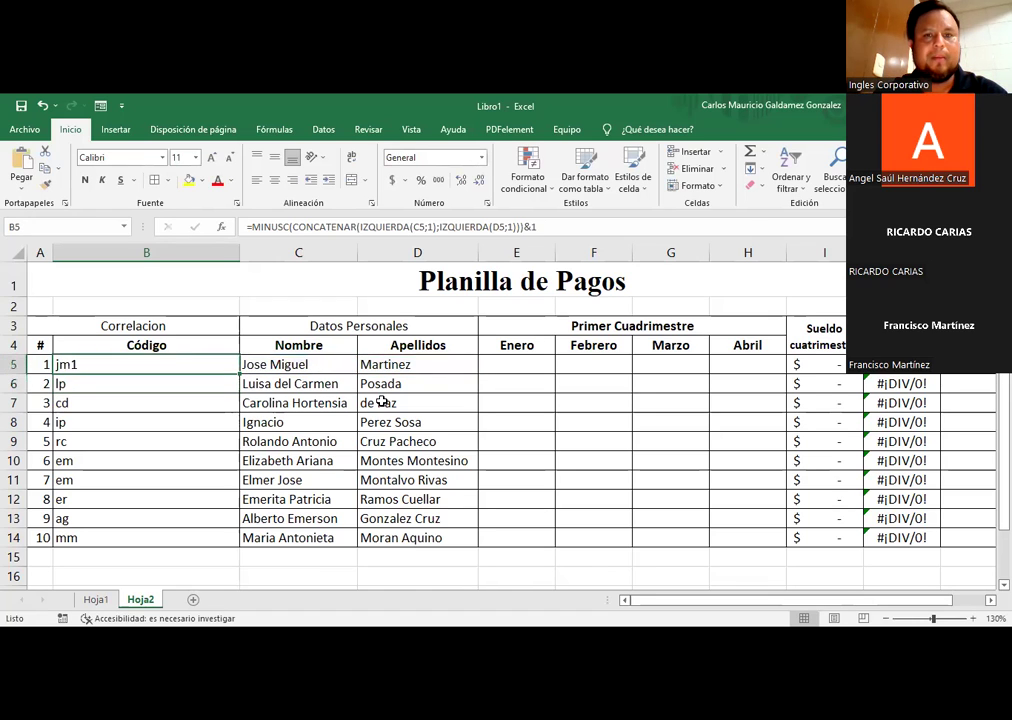
click(540, 228)
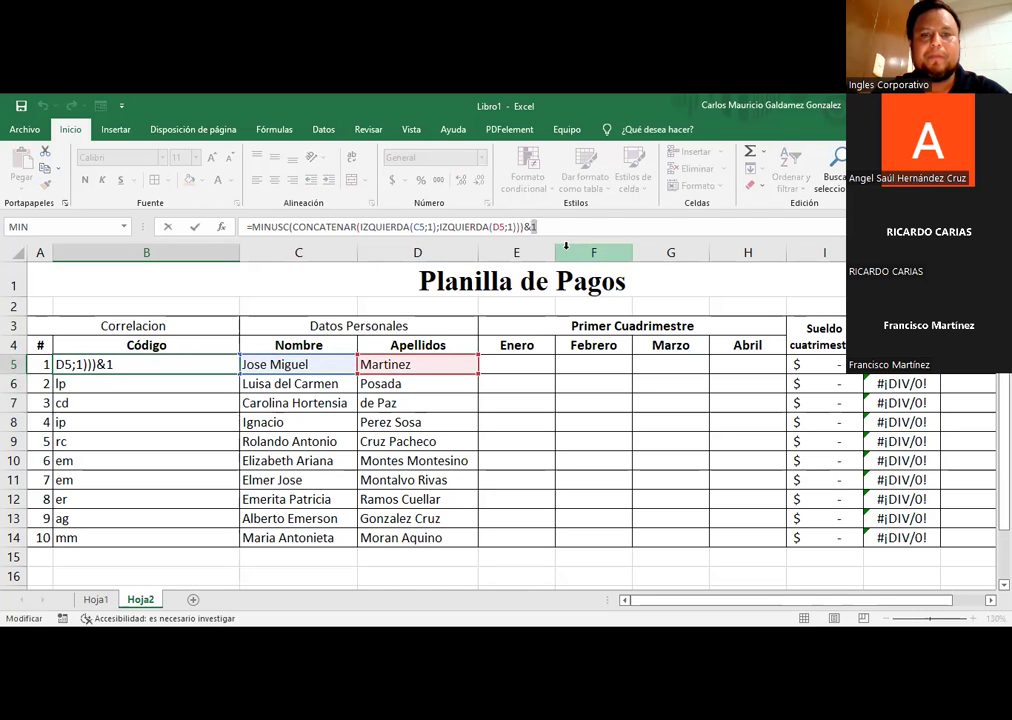
text("001")
key(Return)
key(Up)
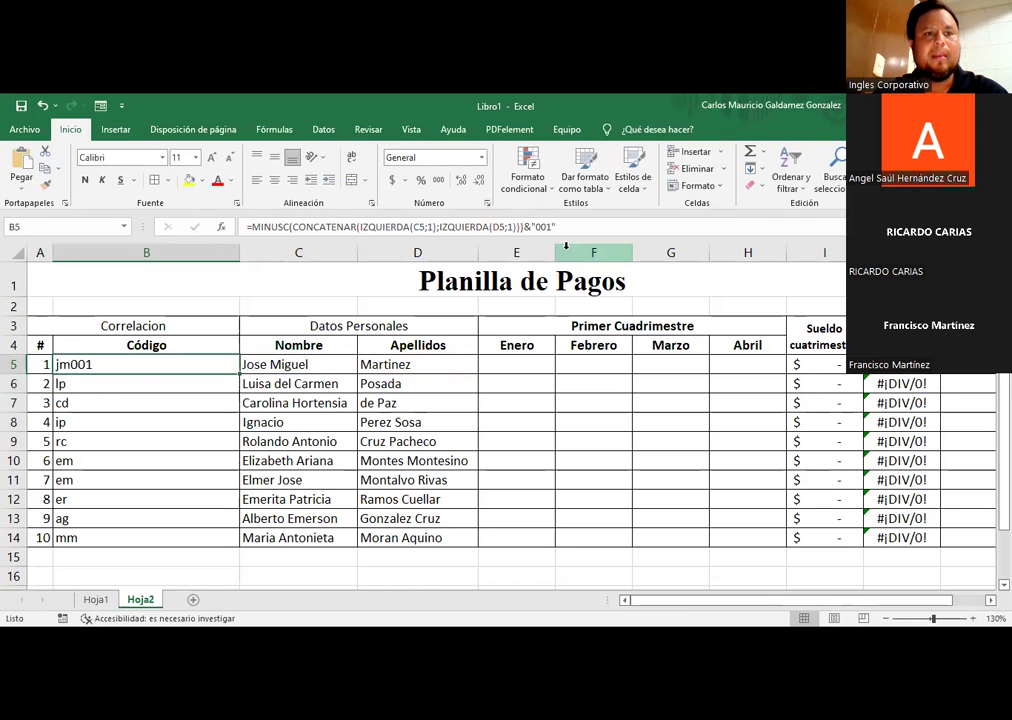
drag(245, 371, 218, 549)
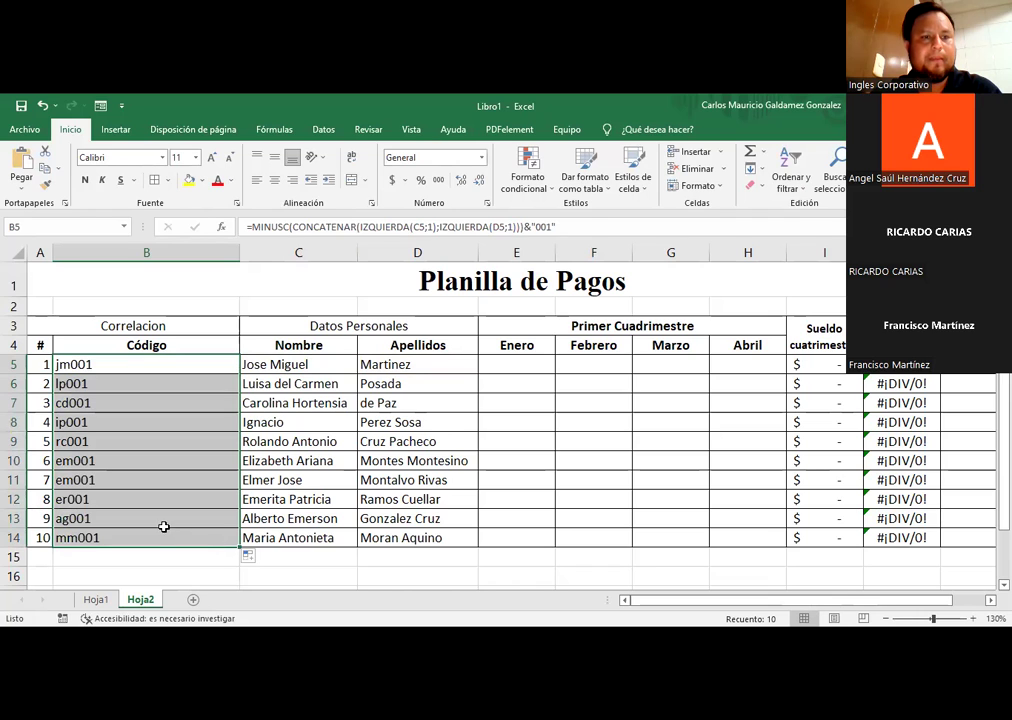
click(182, 440)
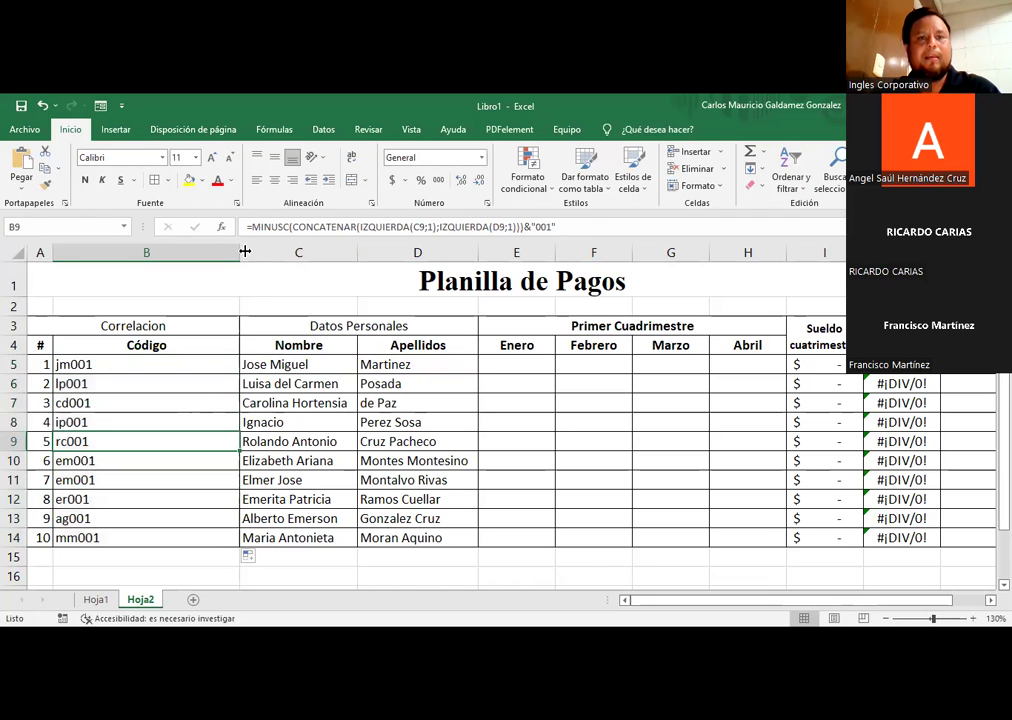
Step: Edit B9's suffix to 10 so the code shows rc101
drag(236, 257, 235, 257)
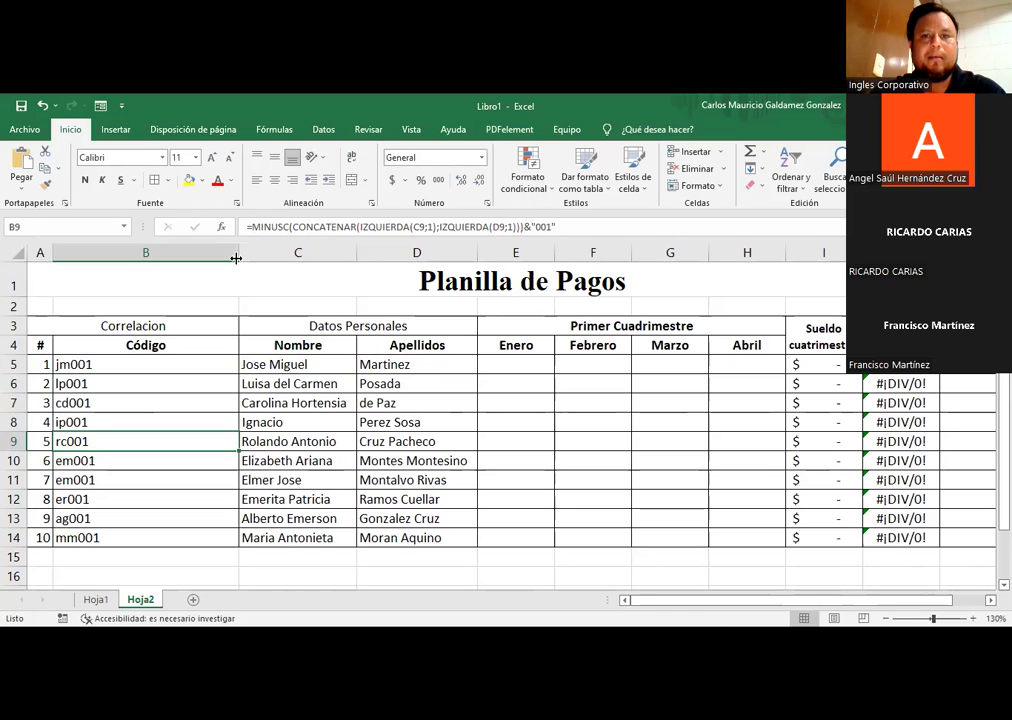
click(532, 227)
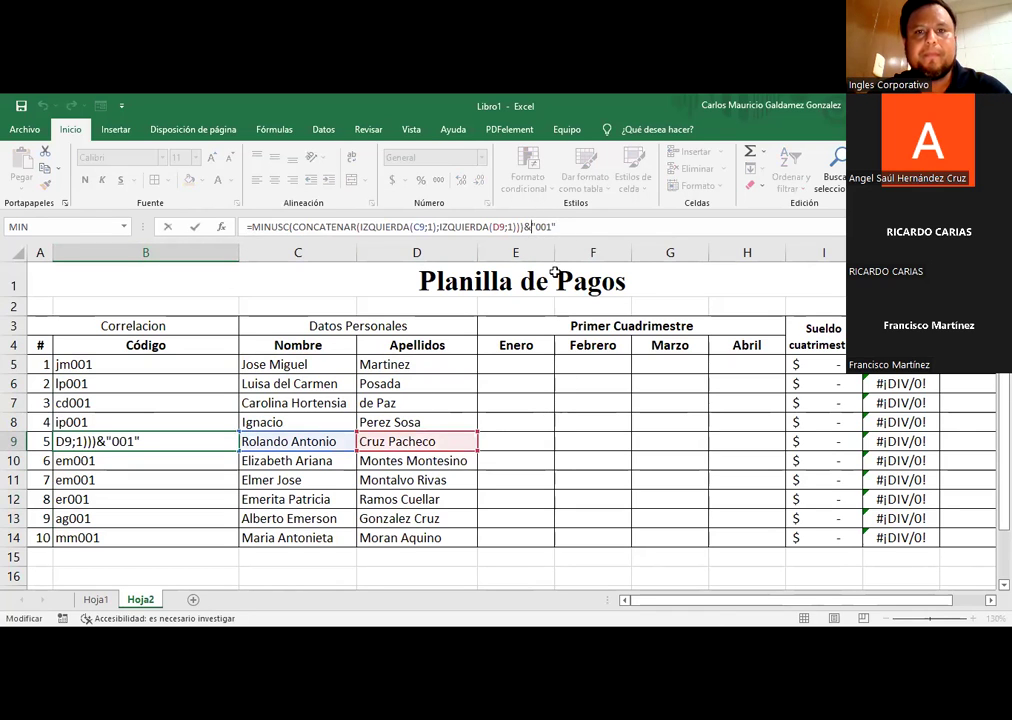
key(BackSpace)
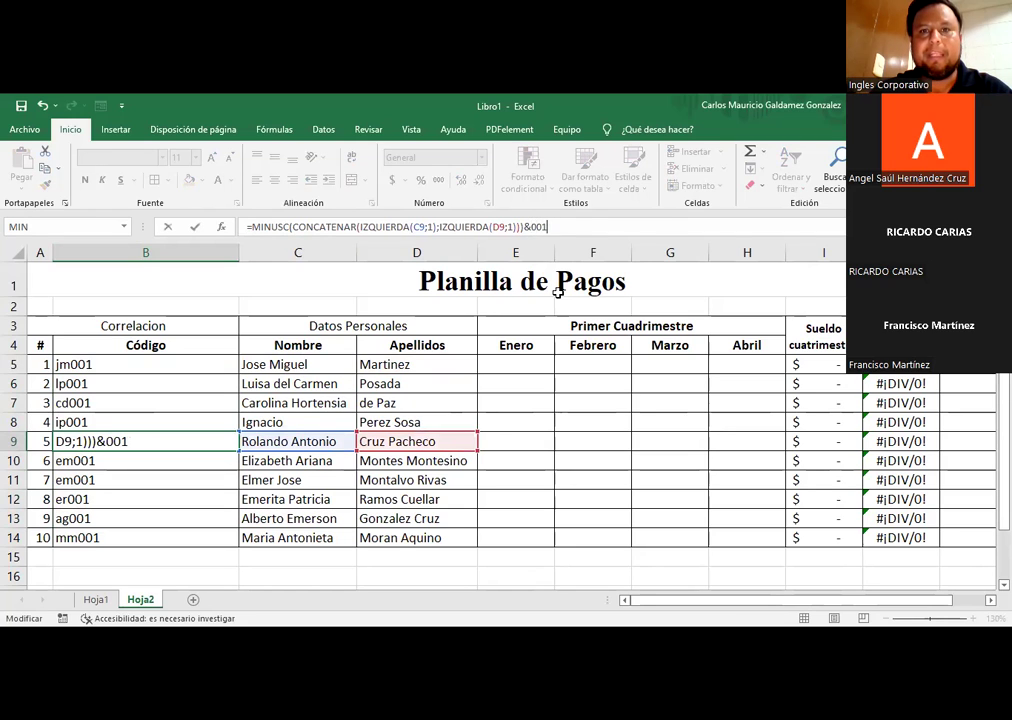
key(Left)
key(Left)
key(BackSpace)
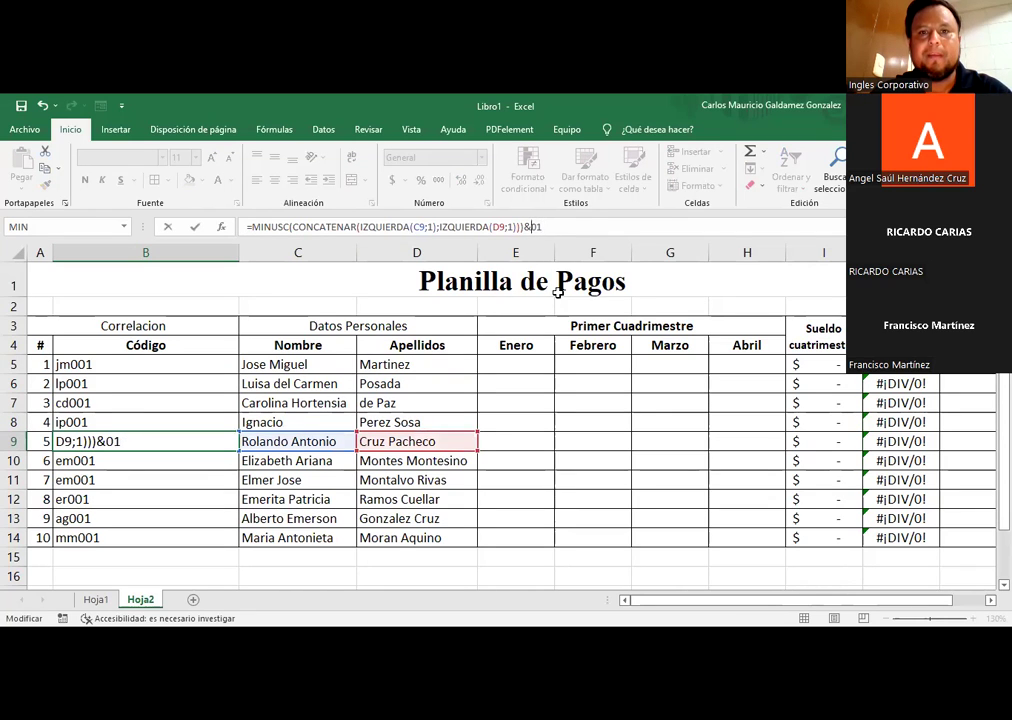
text(1)
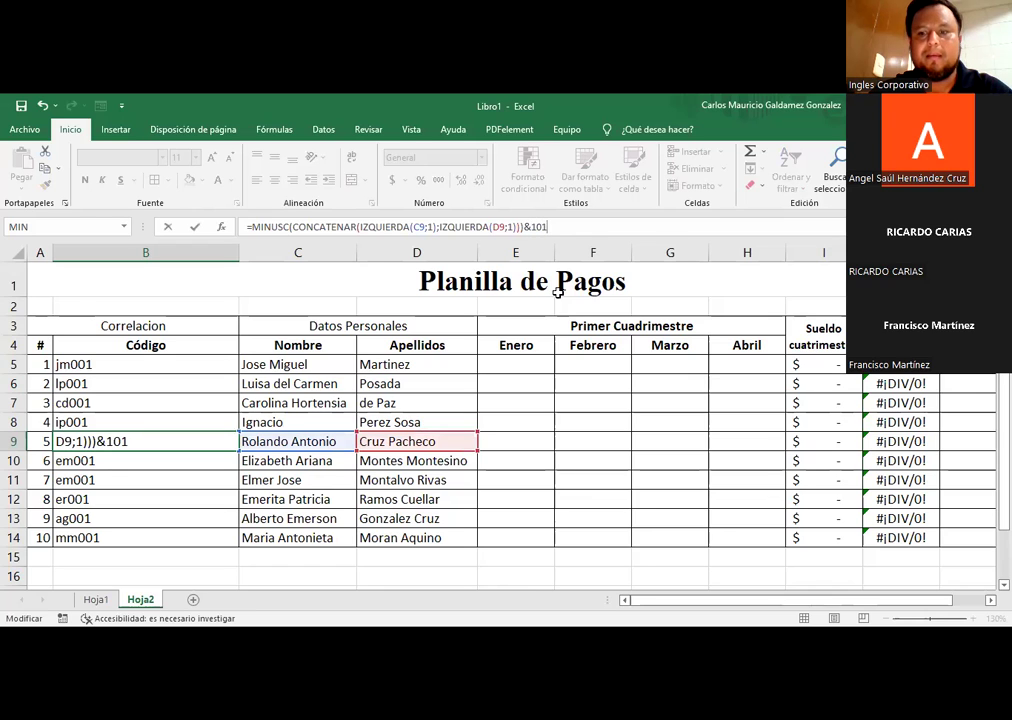
text(0+)
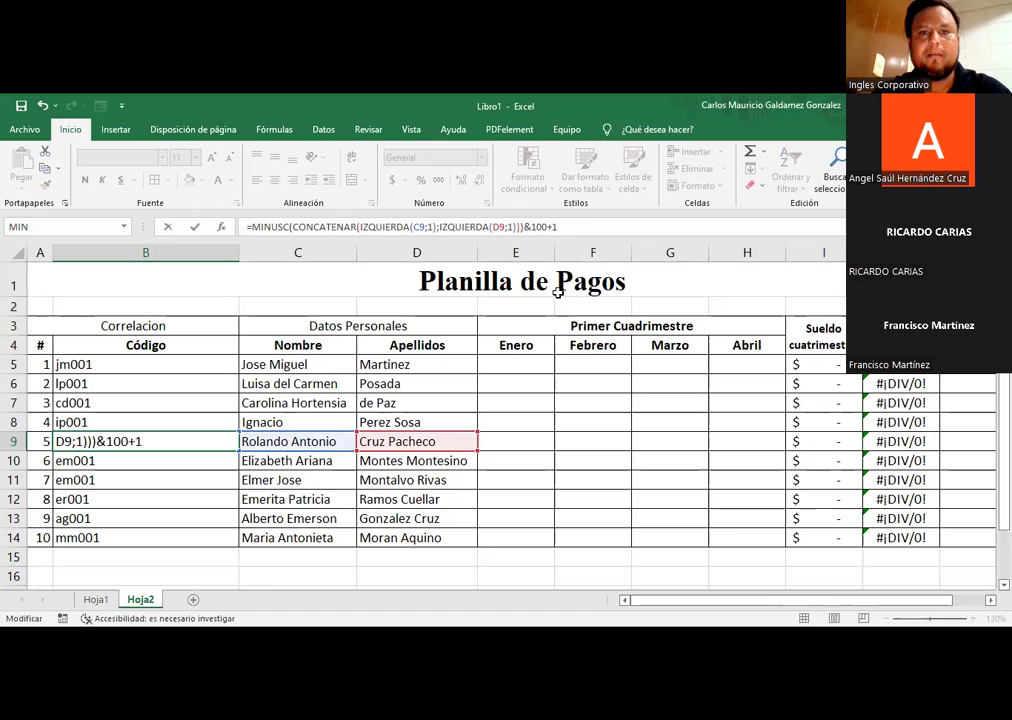
key(Return)
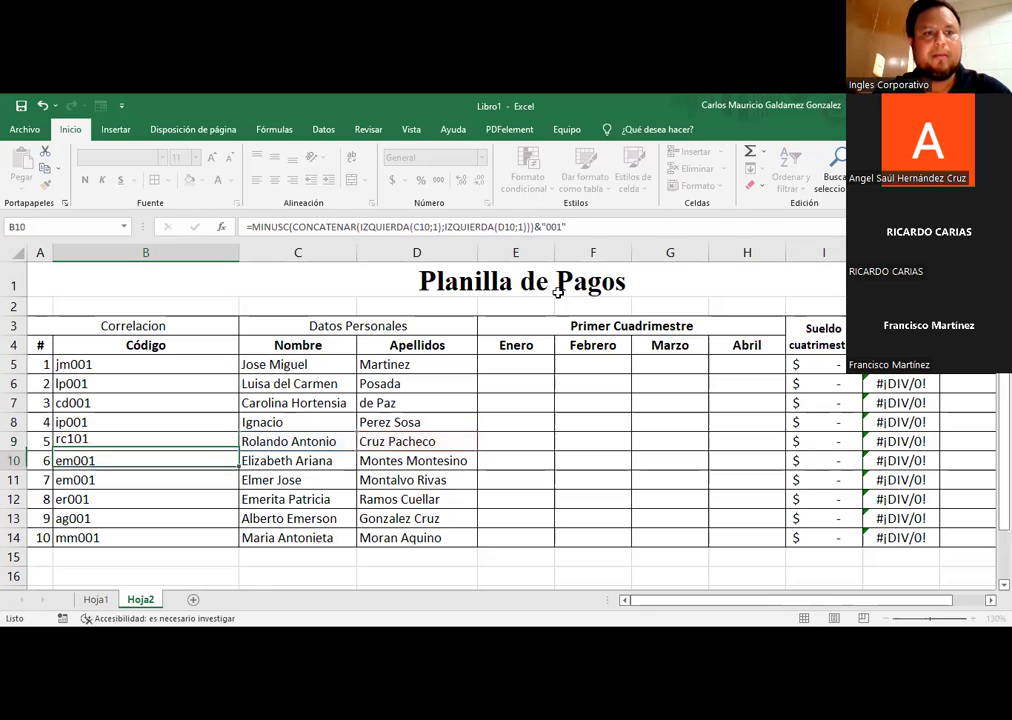
Step: Undo B9 back to rc001 and narrow the Código column to fit codes B5:B14
key(Up)
key(ctrl+z)
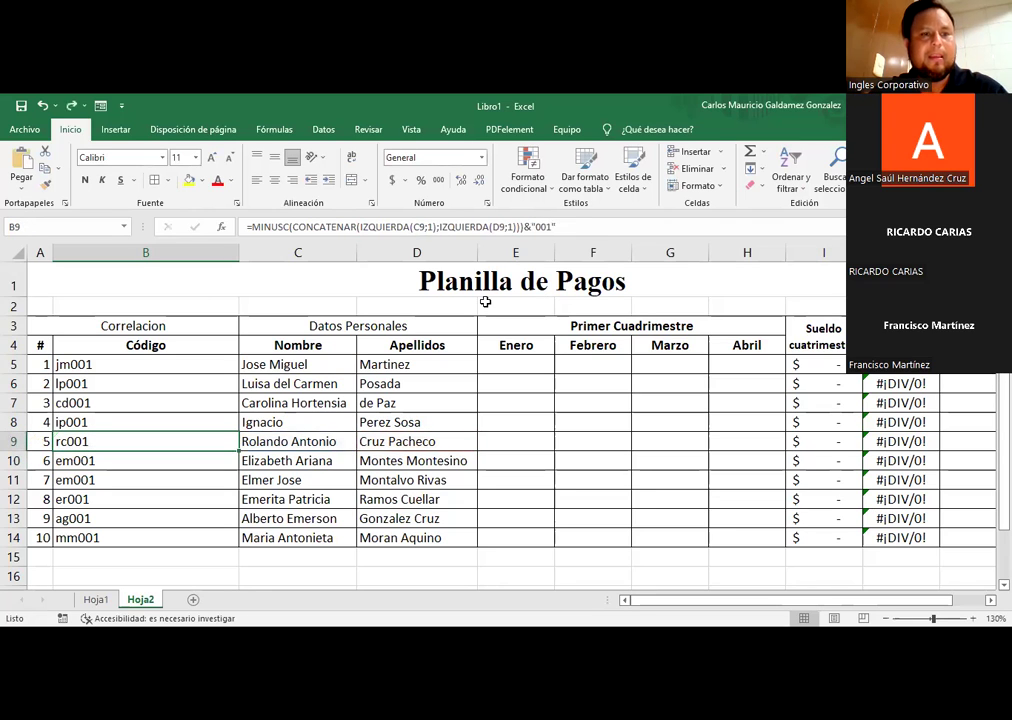
drag(106, 364, 106, 535)
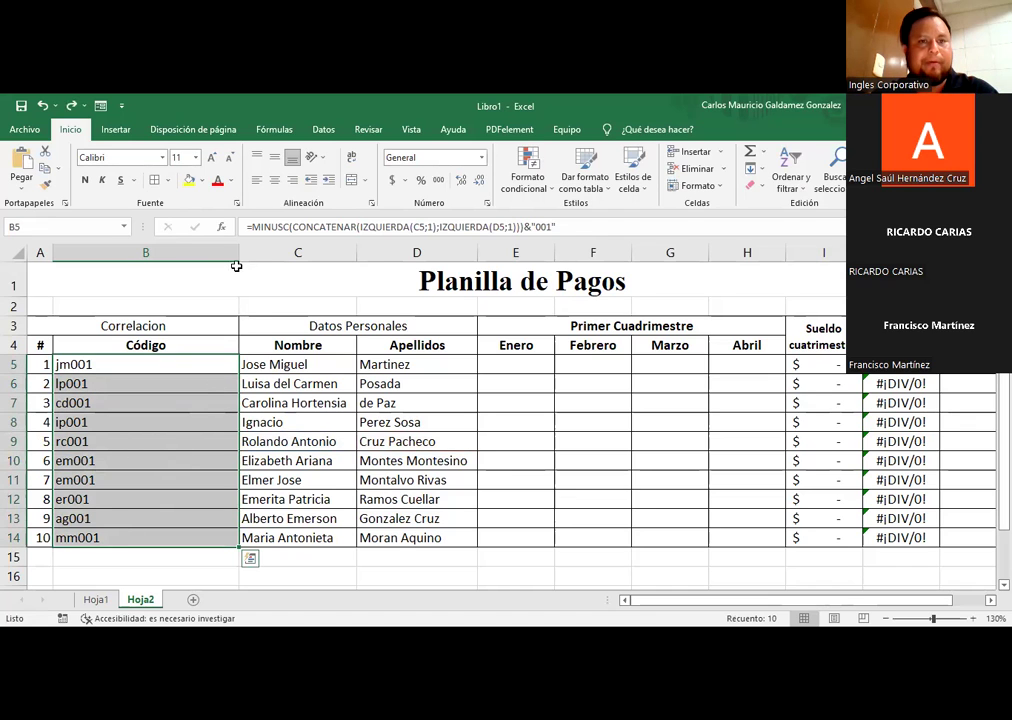
drag(239, 252, 104, 253)
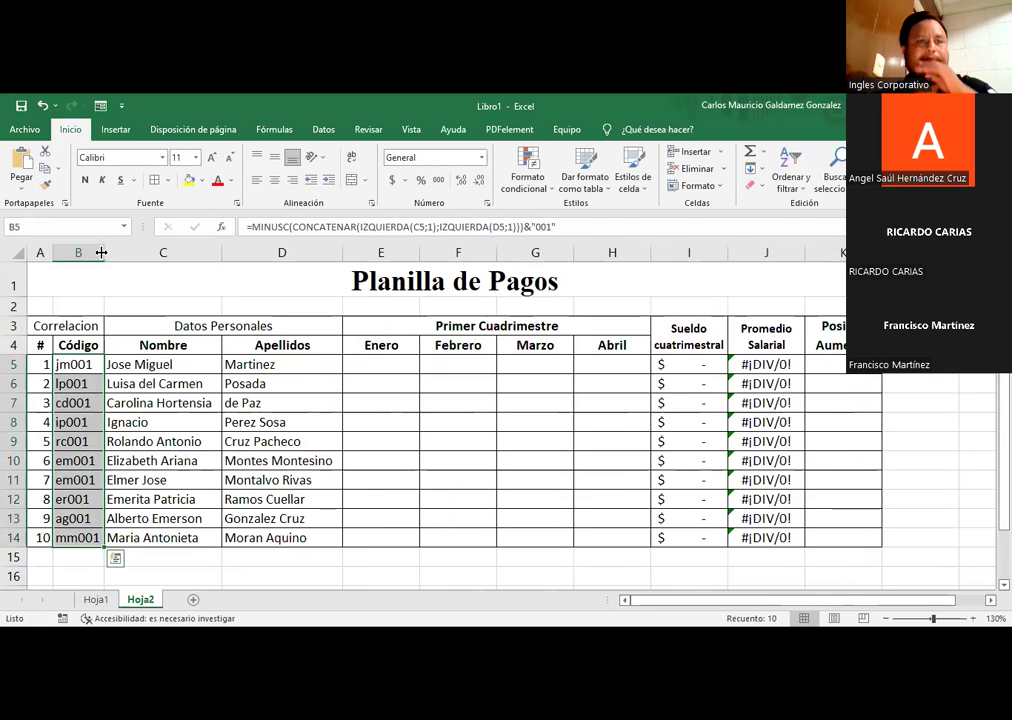
Step: Remove the 001 suffix from B5's formula and refill it down to B14
double_click(78, 366)
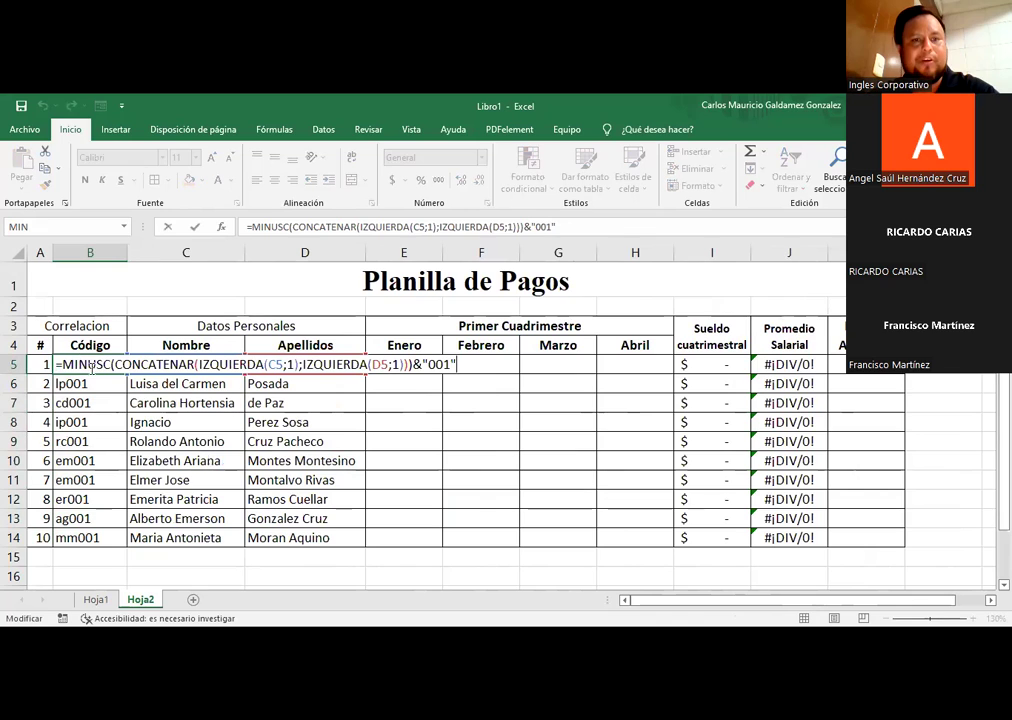
drag(413, 362, 455, 363)
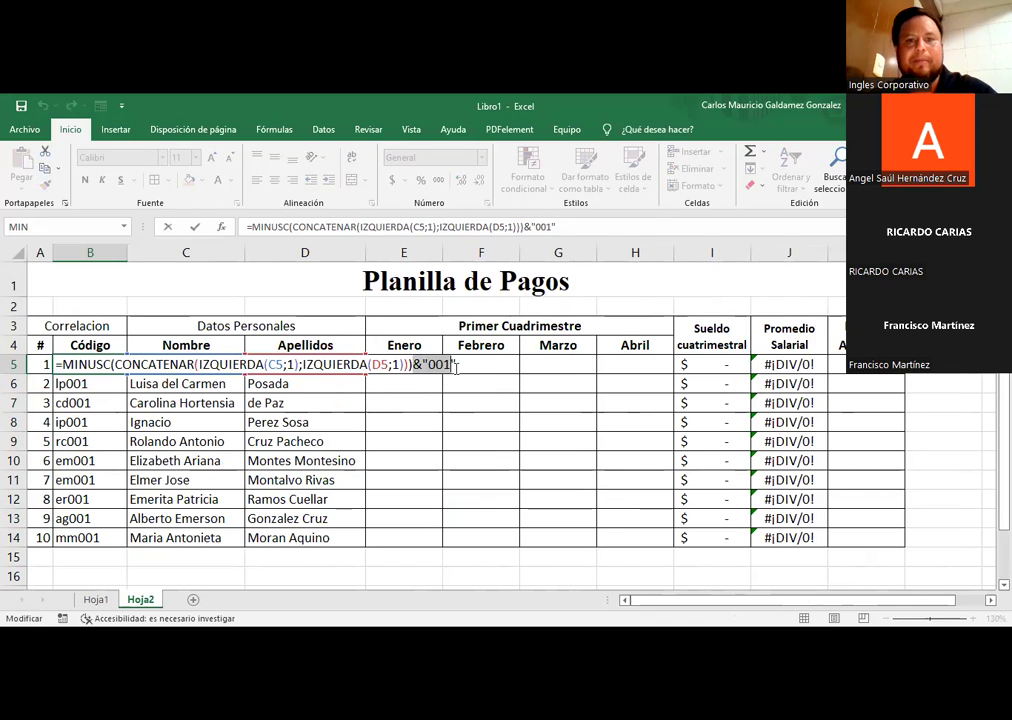
key(BackSpace)
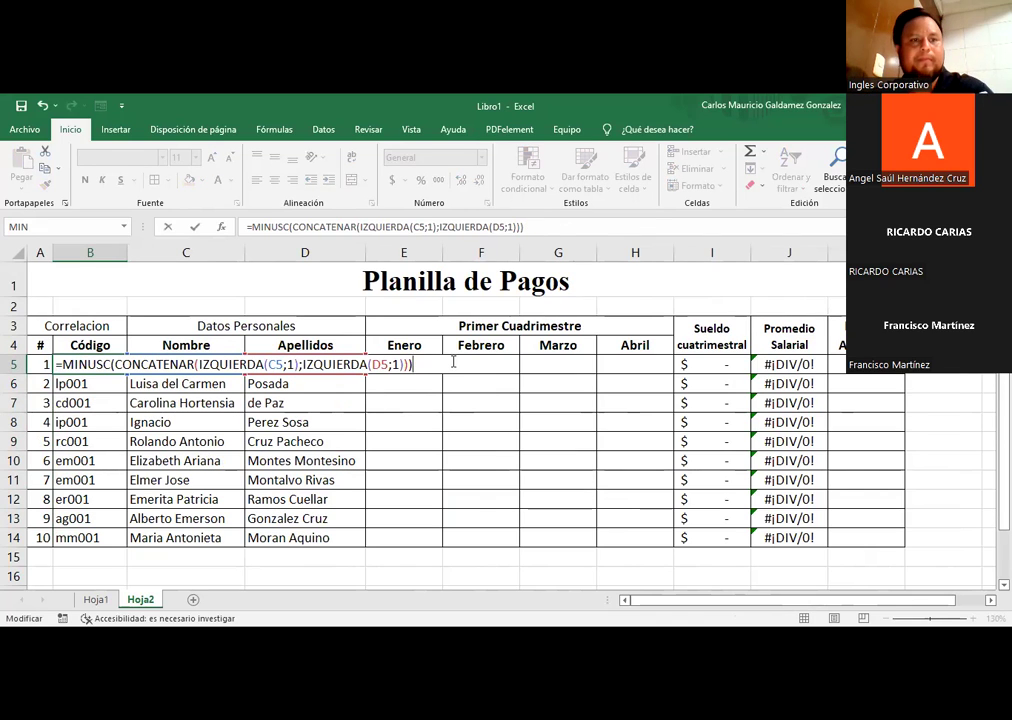
key(Return)
click(108, 362)
drag(132, 371, 110, 545)
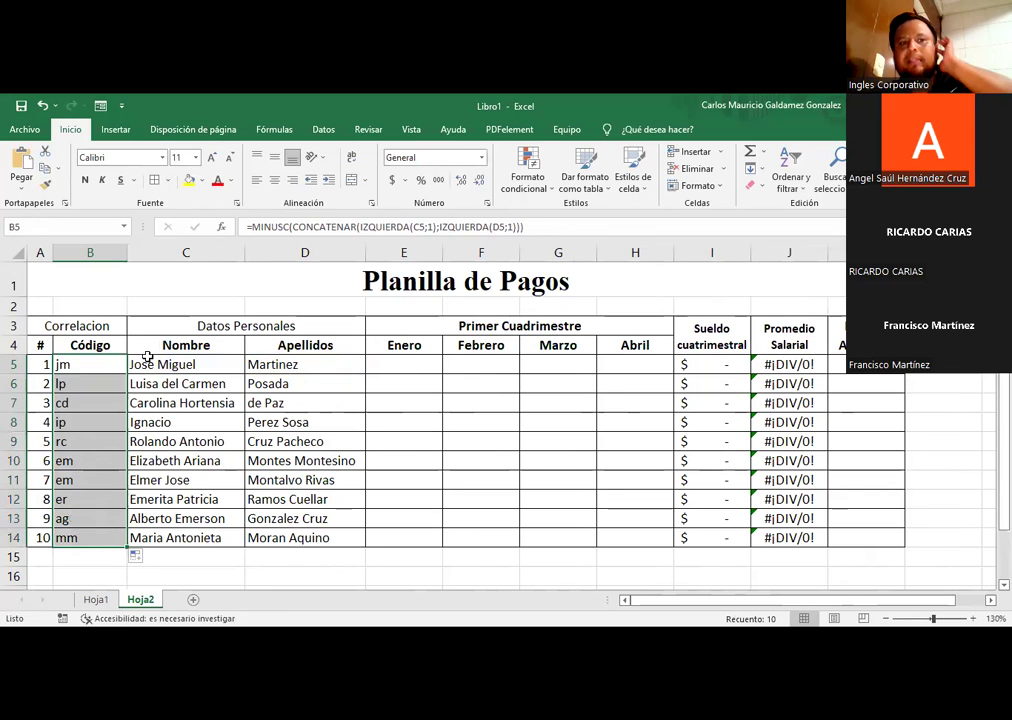
Step: Widen the # column, narrow the Código column, and reopen B5's formula
drag(53, 252, 66, 252)
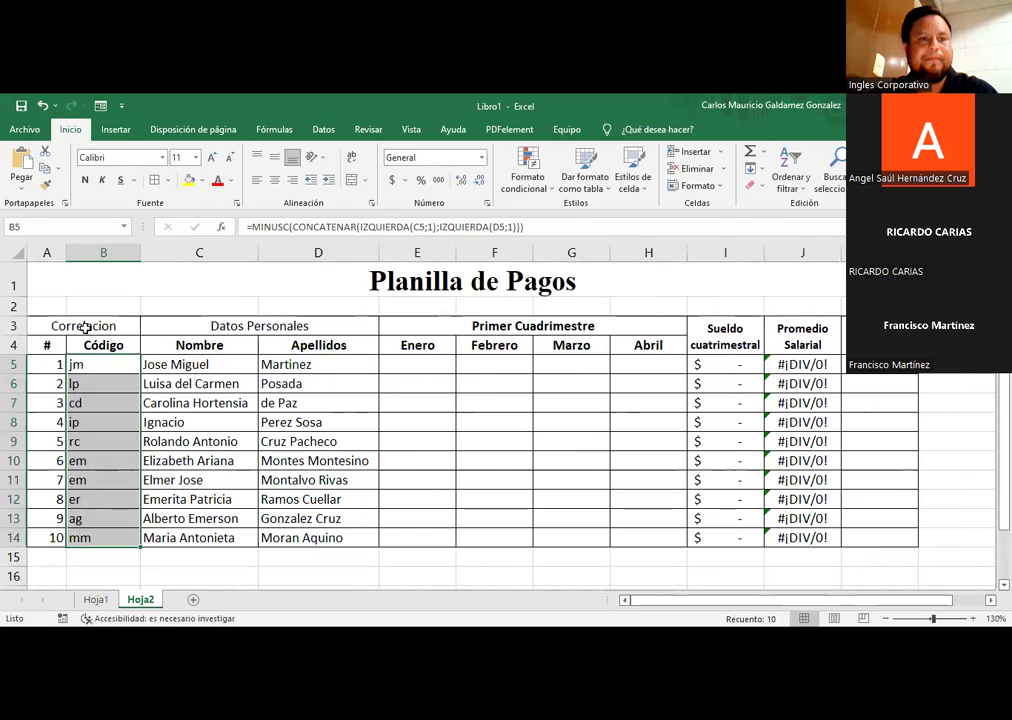
drag(140, 252, 114, 261)
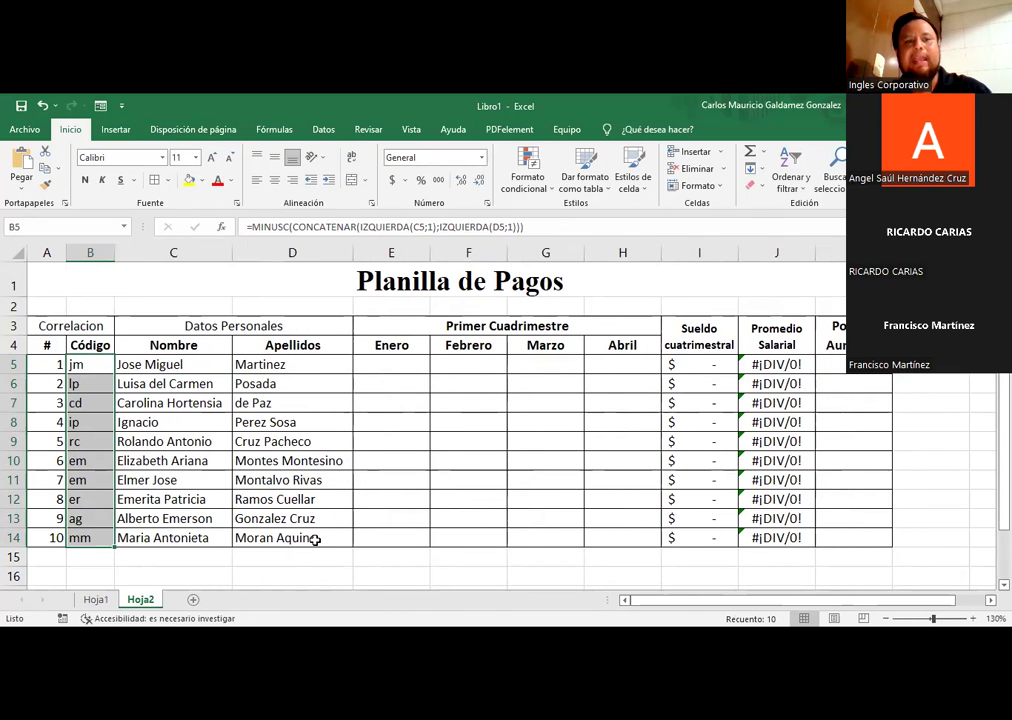
click(97, 365)
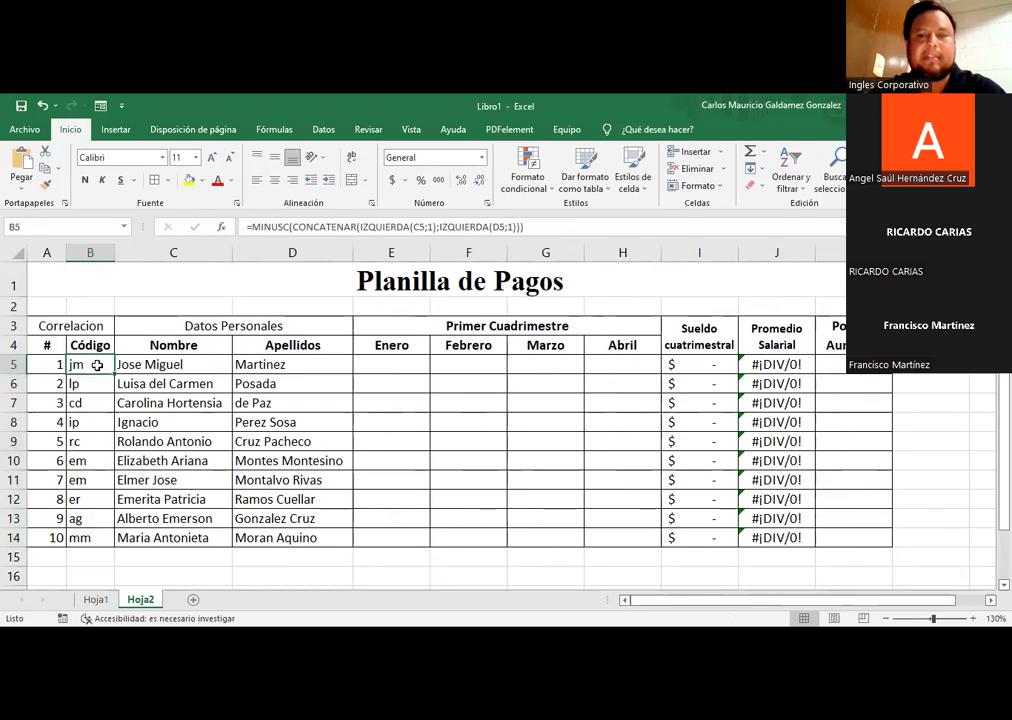
double_click(96, 364)
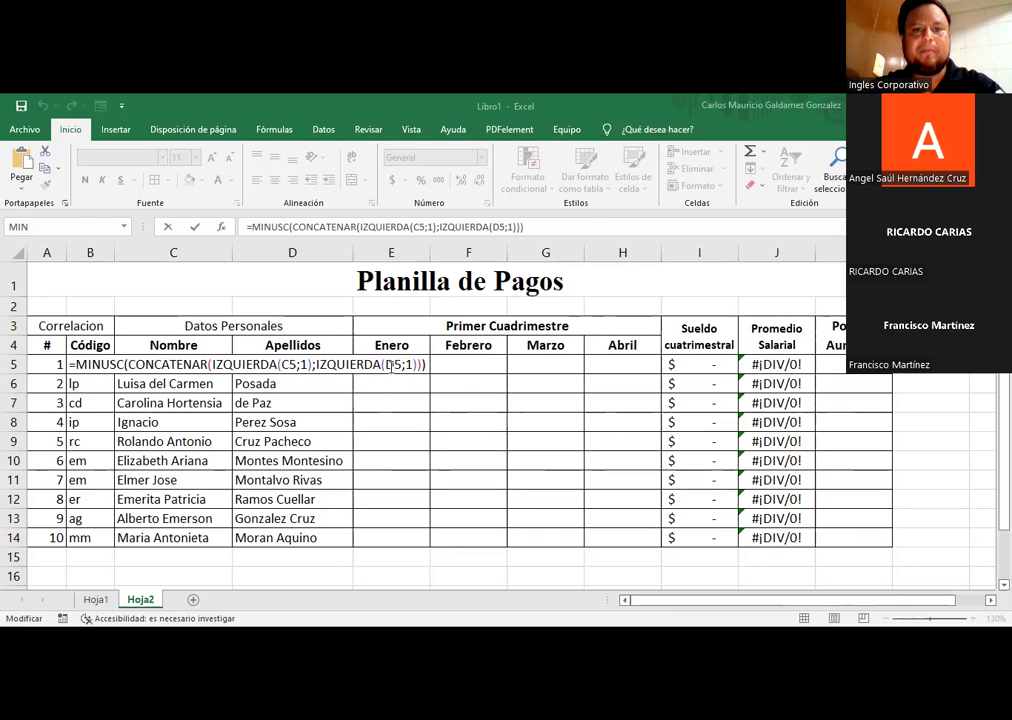
Step: Enter Enero salaries 385, 391, 340 and 401 in E5:E8, removing the stray + from E8
click(447, 361)
key(Escape)
click(403, 367)
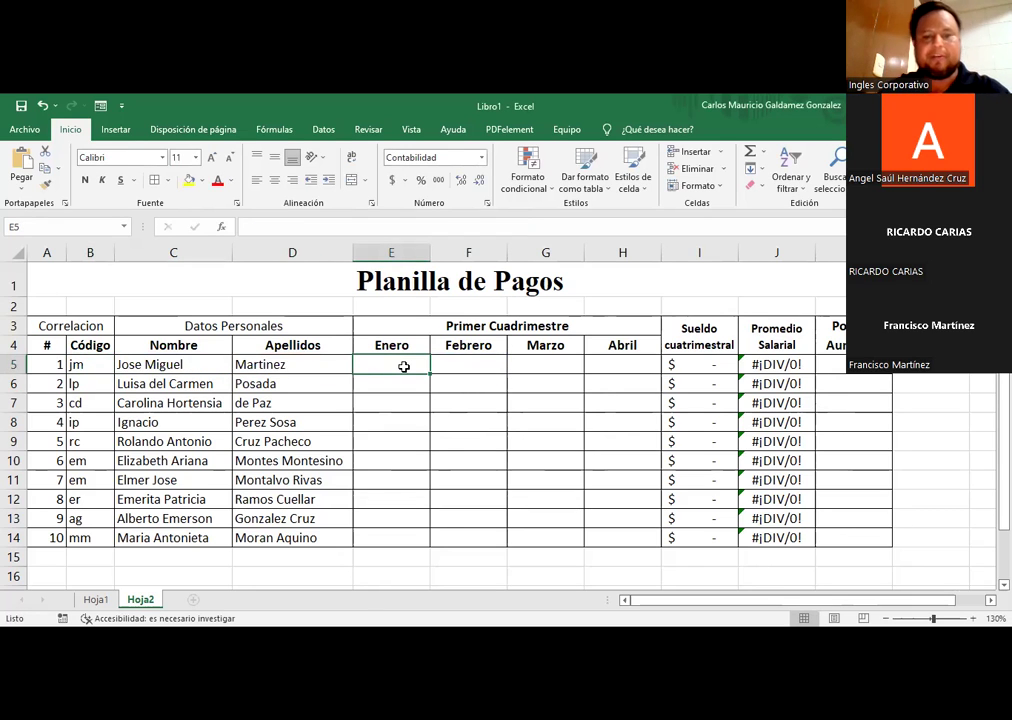
text(385)
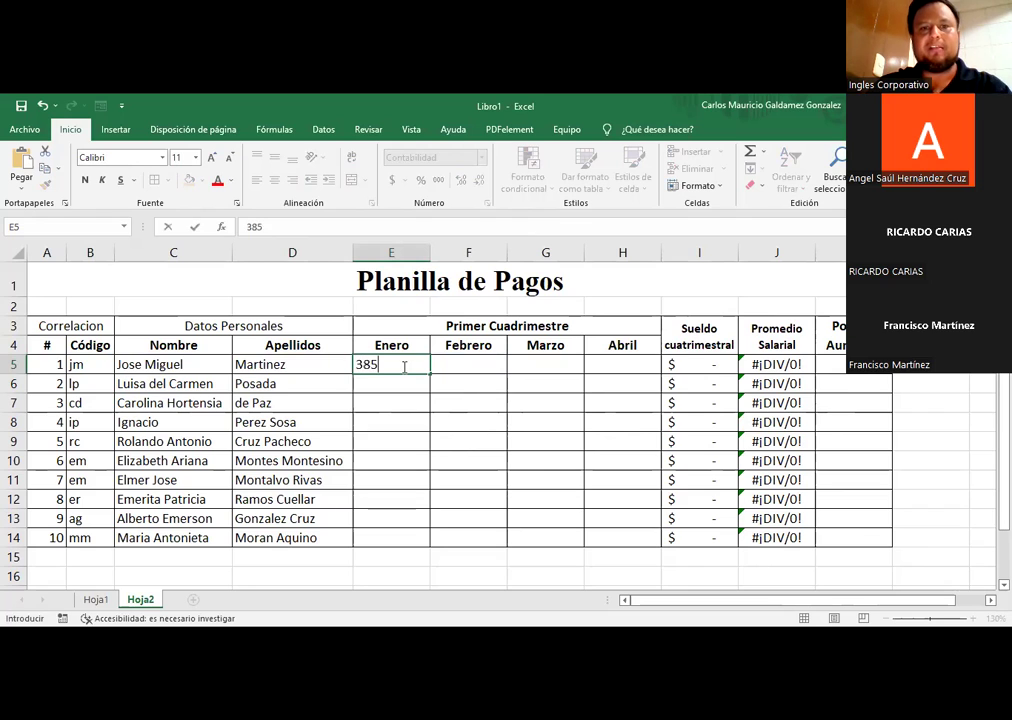
key(Return)
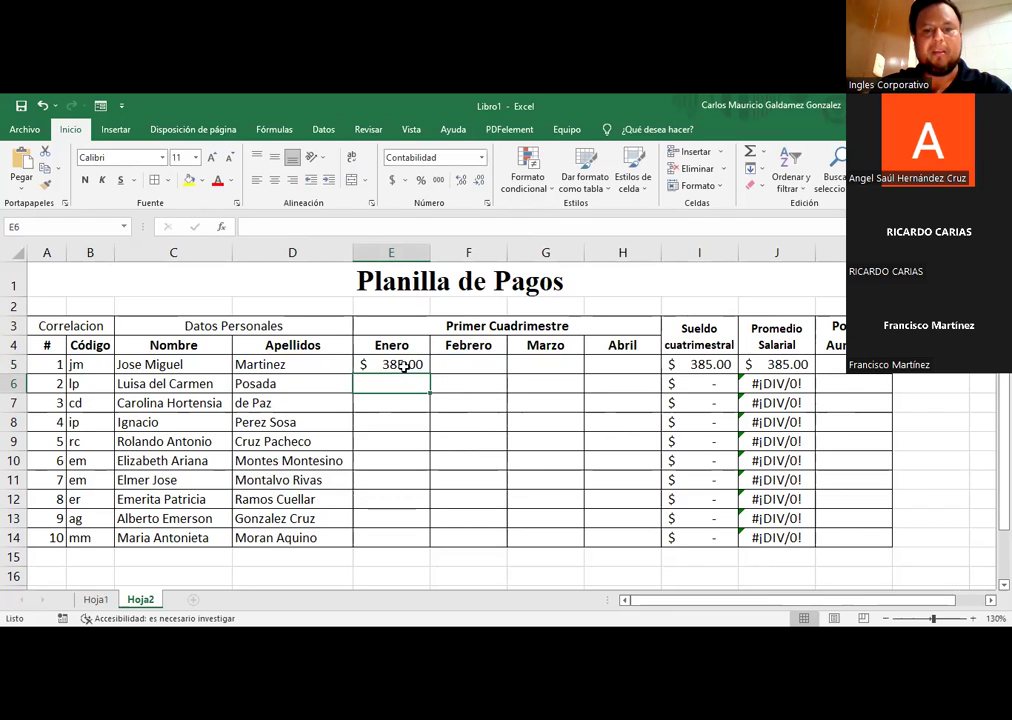
text(391)
key(Return)
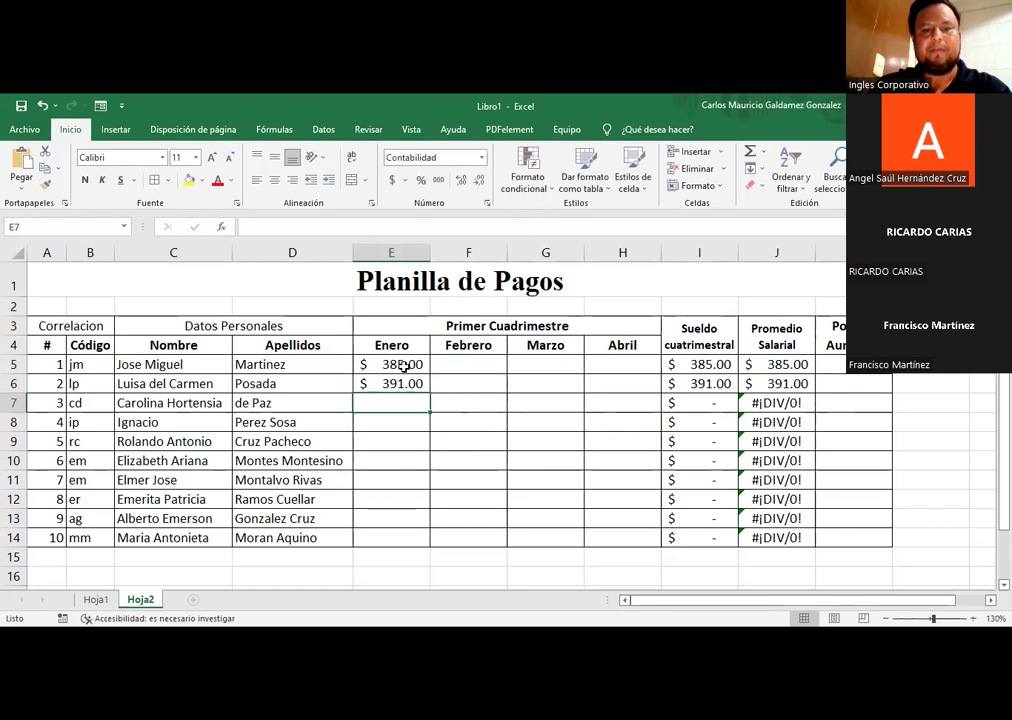
text(340)
key(Return)
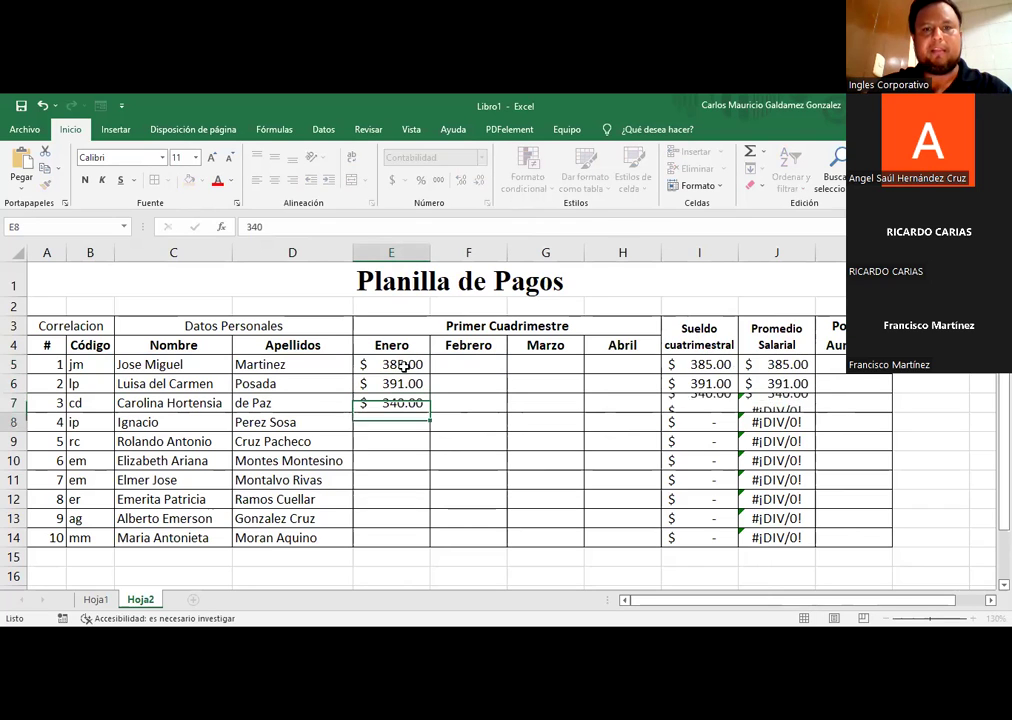
text(401)
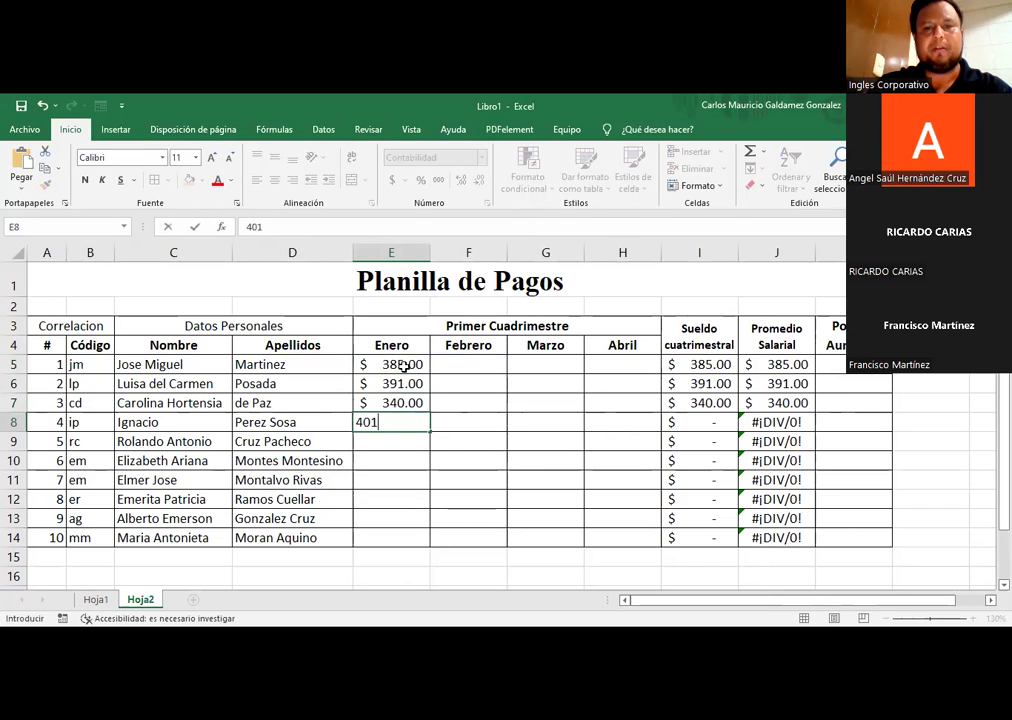
text(+)
key(Return)
key(Up)
key(F2)
key(BackSpace)
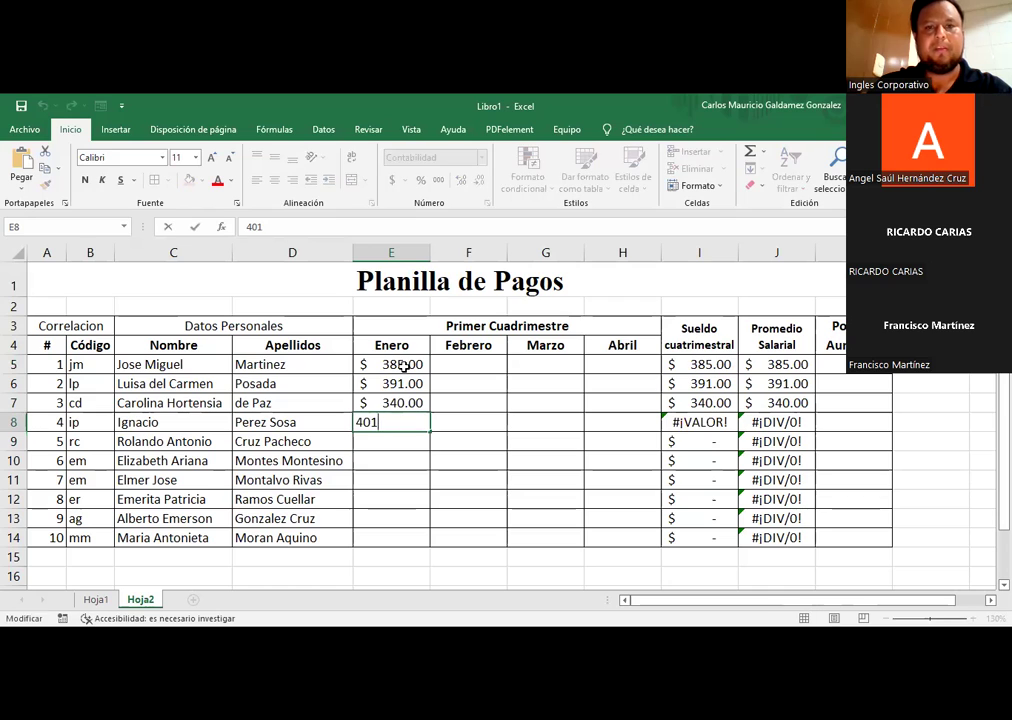
key(Return)
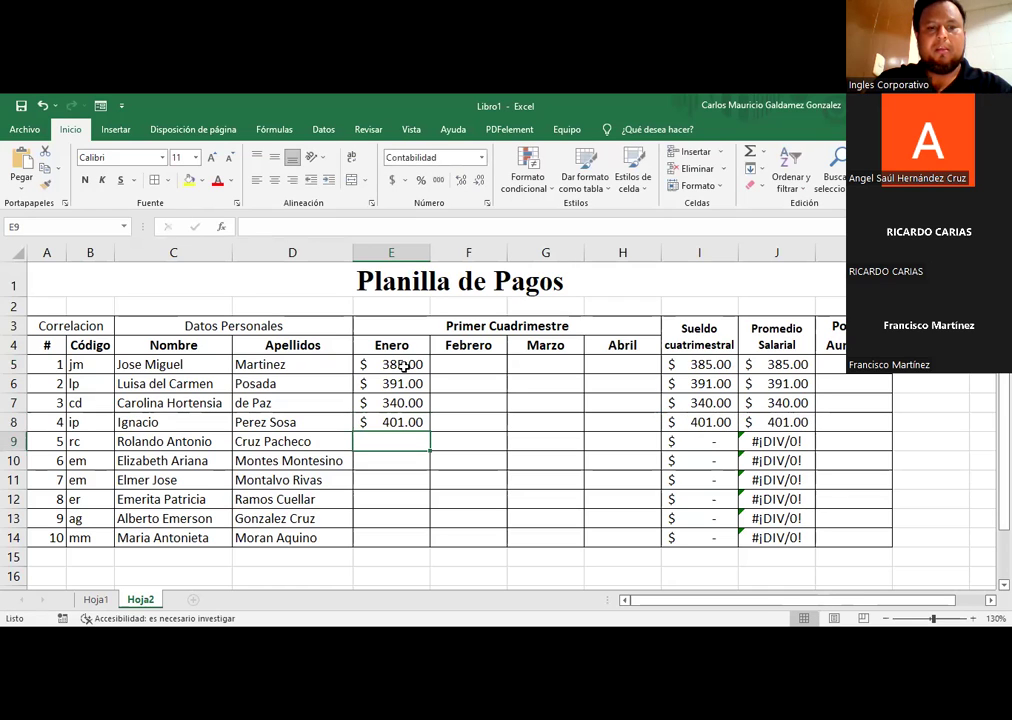
Step: Enter the remaining Enero salaries 358, 360, 365, 349, 405 and 398 in E9:E14
text(358)
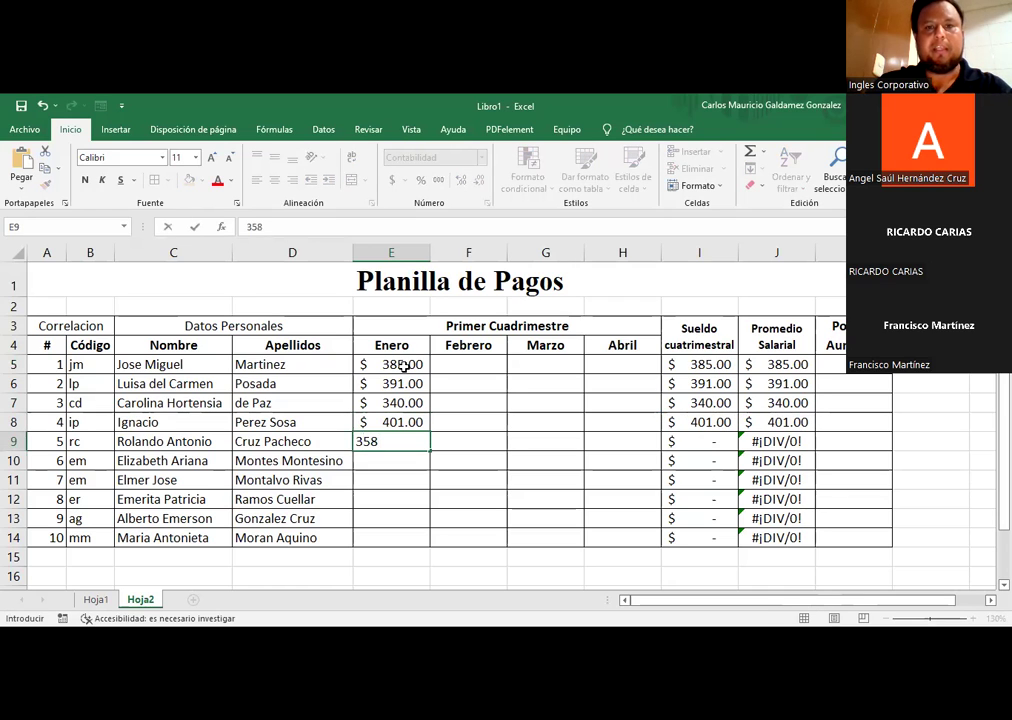
key(Return)
text(360)
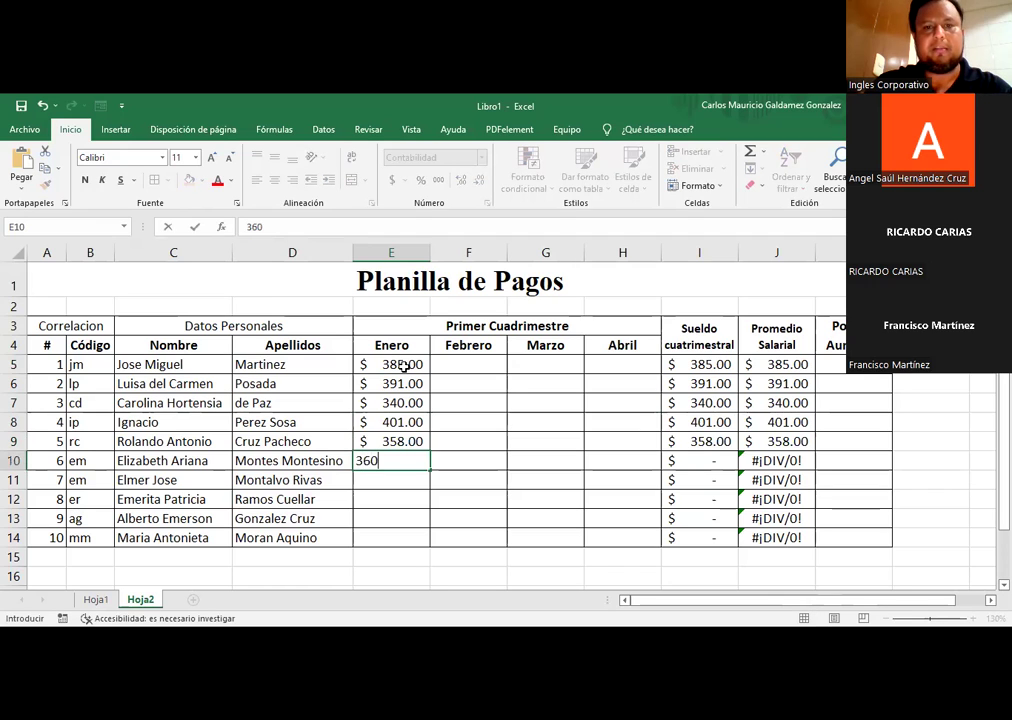
key(Return)
text(365)
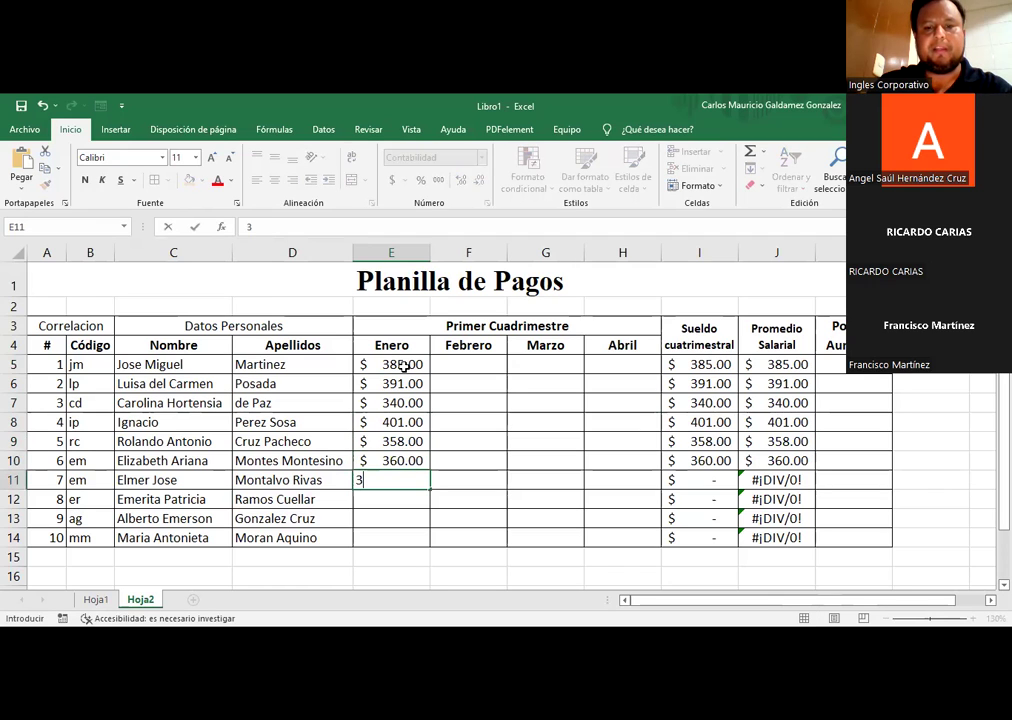
key(Return)
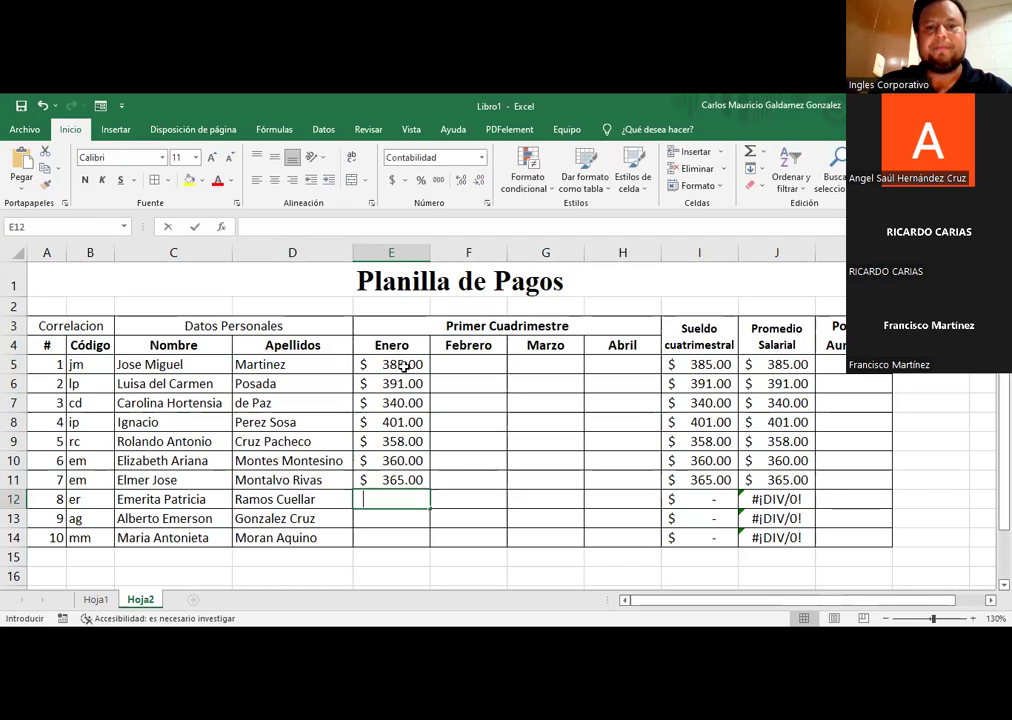
text(349)
key(Return)
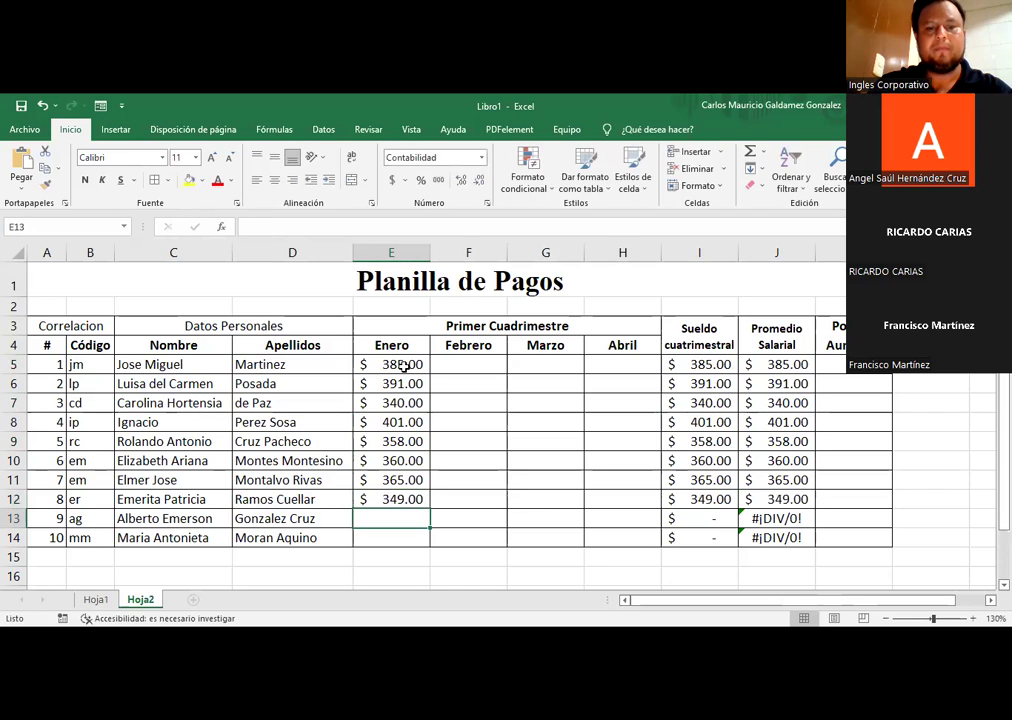
text(405)
key(Return)
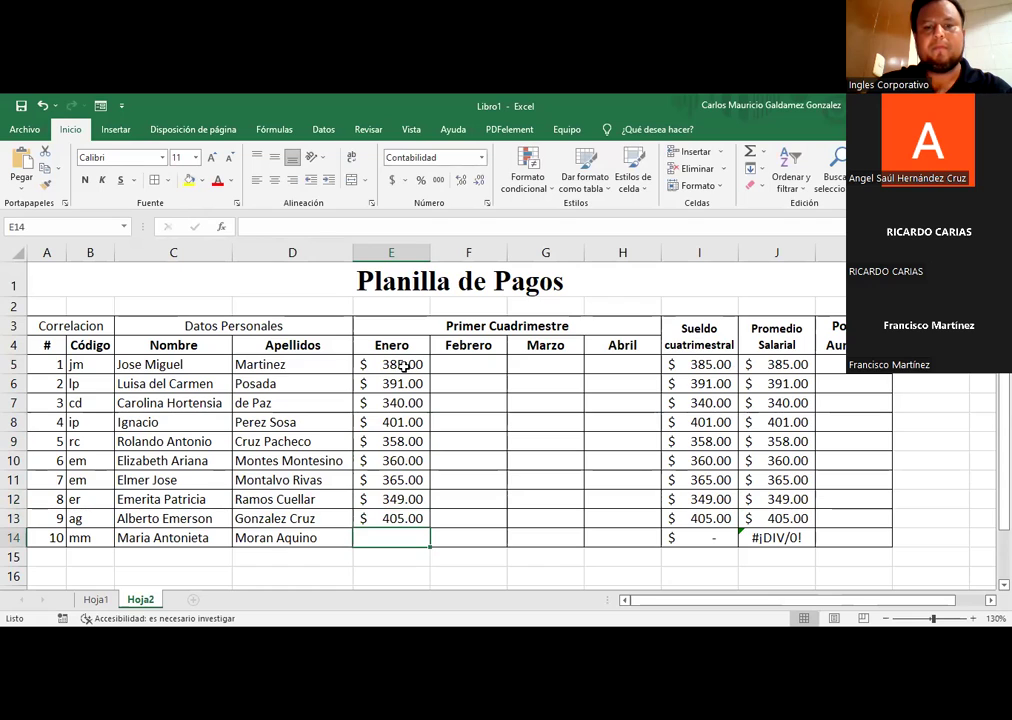
text(398)
key(Return)
key(Up)
key(Right)
key(Up)
key(Up)
key(Up)
key(Up)
key(Up)
key(Up)
key(Up)
key(Up)
key(Up)
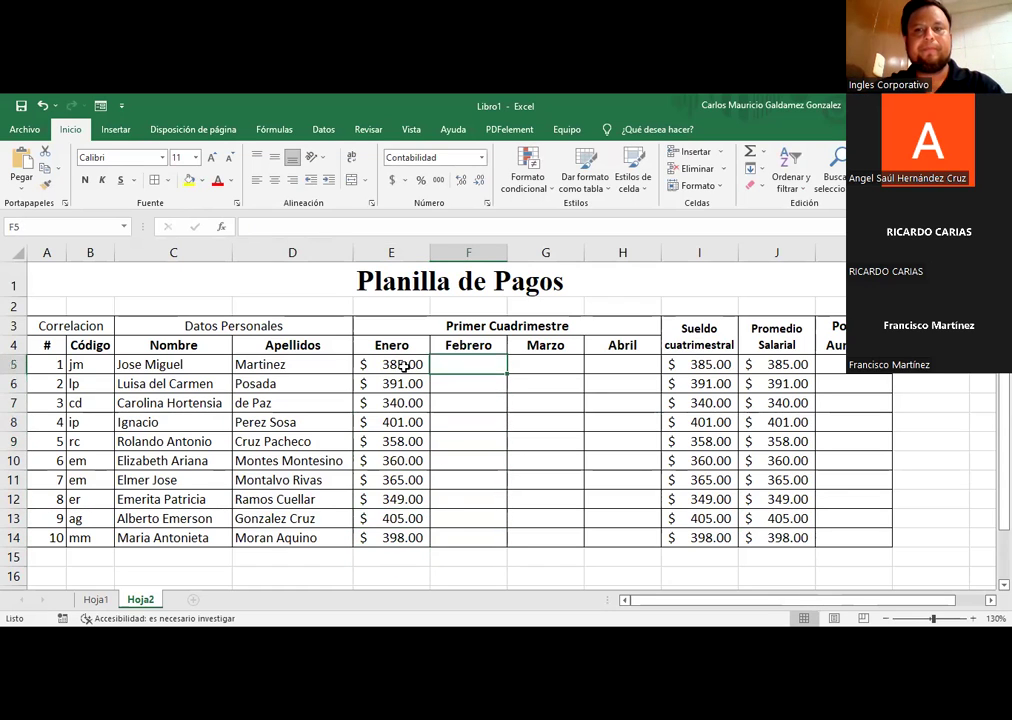
drag(683, 365, 750, 536)
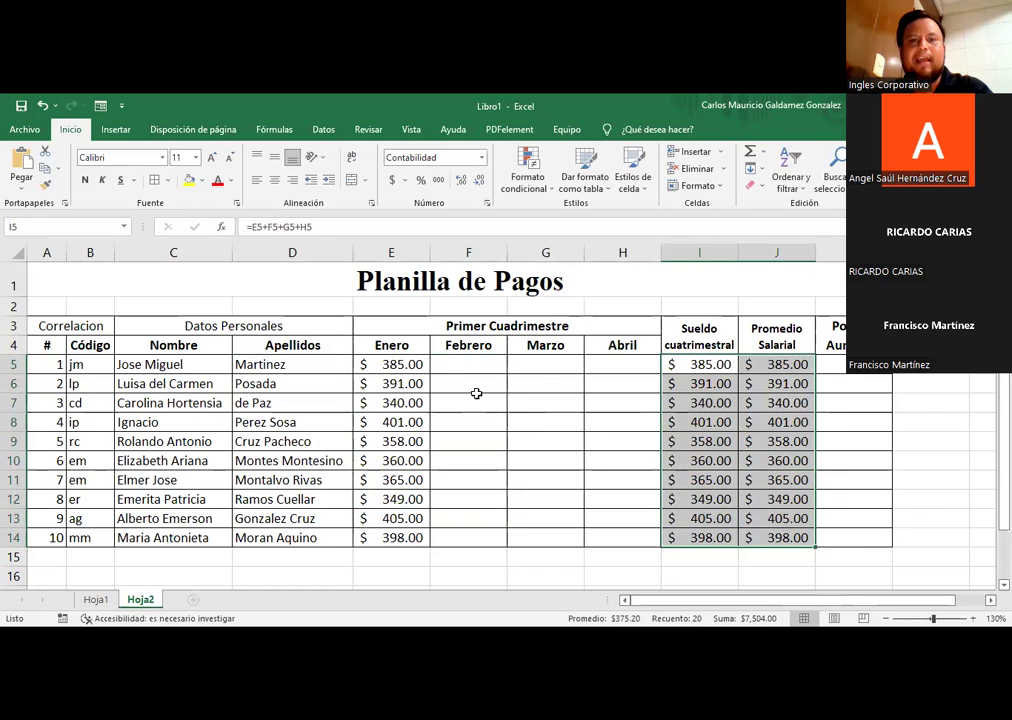
click(445, 361)
drag(683, 365, 745, 533)
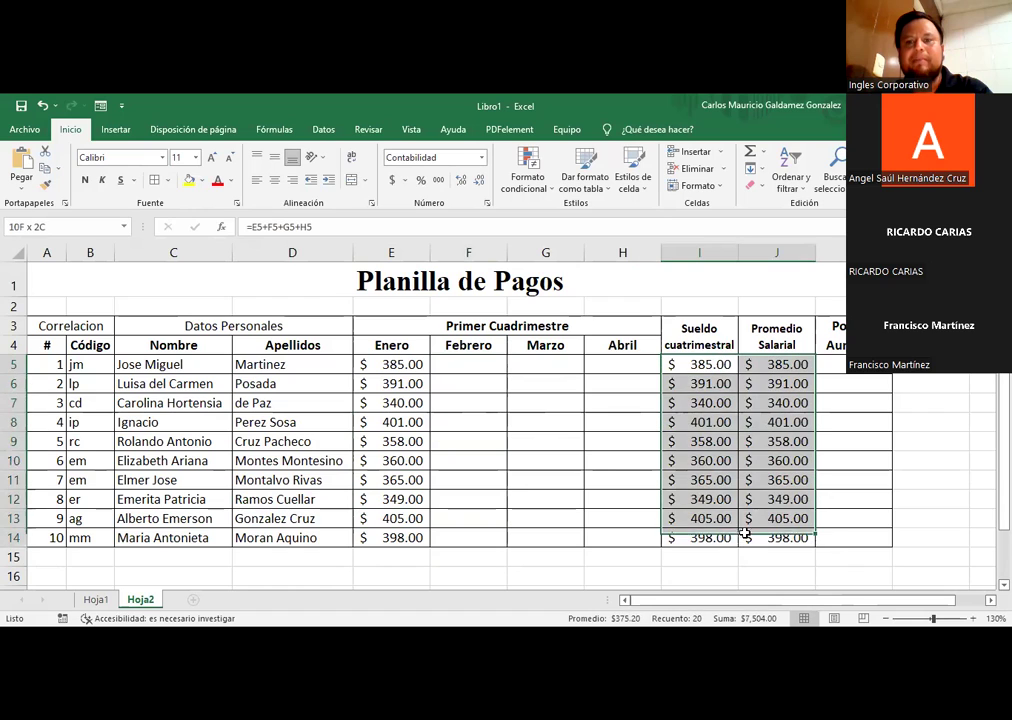
drag(678, 361, 678, 540)
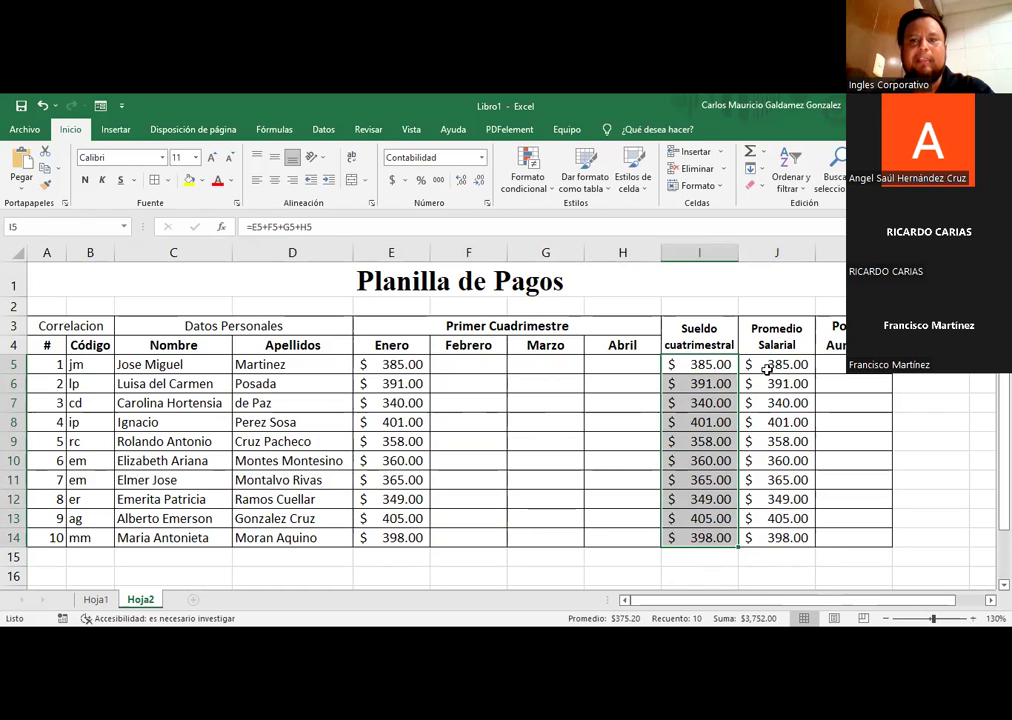
click(767, 369)
click(447, 368)
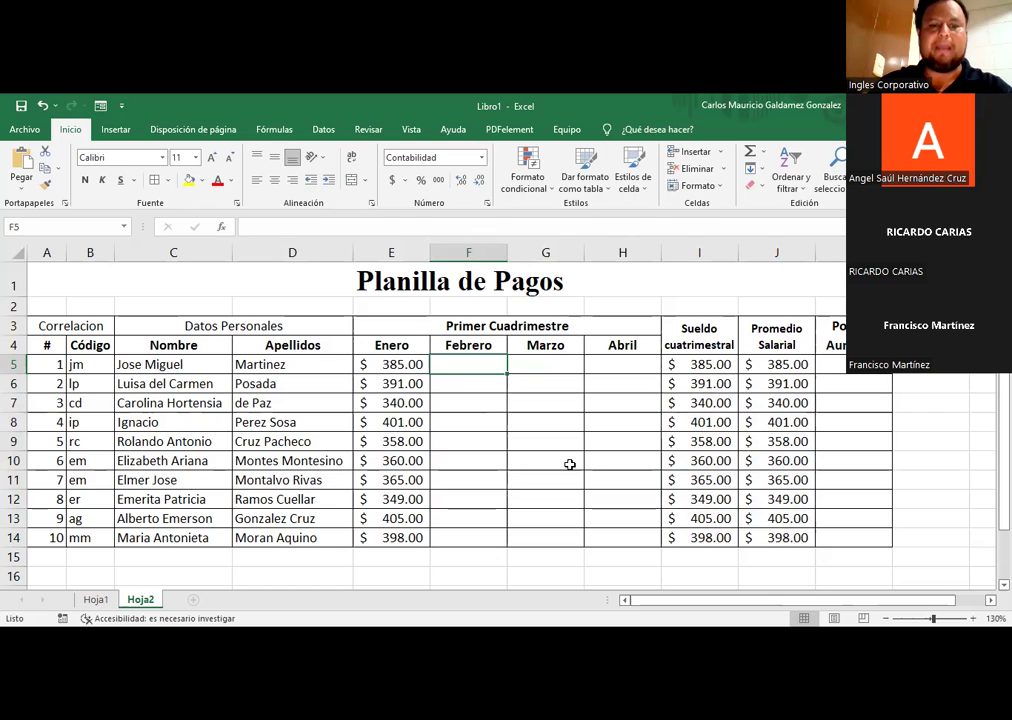
Step: Put 400 in F5 and fill it down to F9, then 408 in F10 filled to F14
text(40)
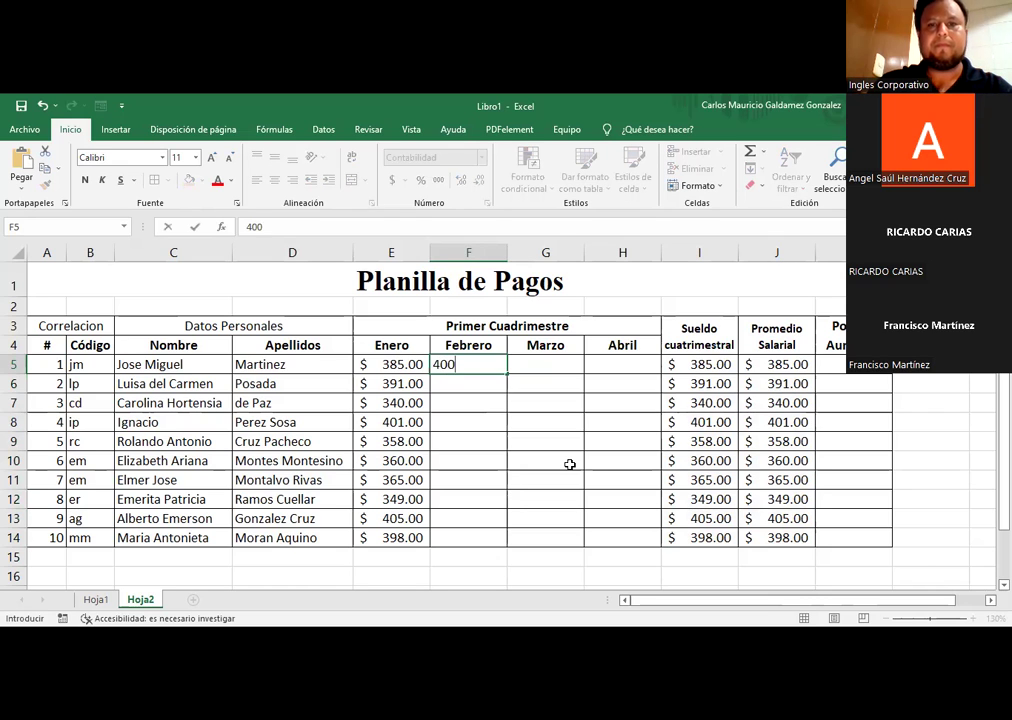
text(0)
key(ctrl+Return)
drag(508, 376, 479, 464)
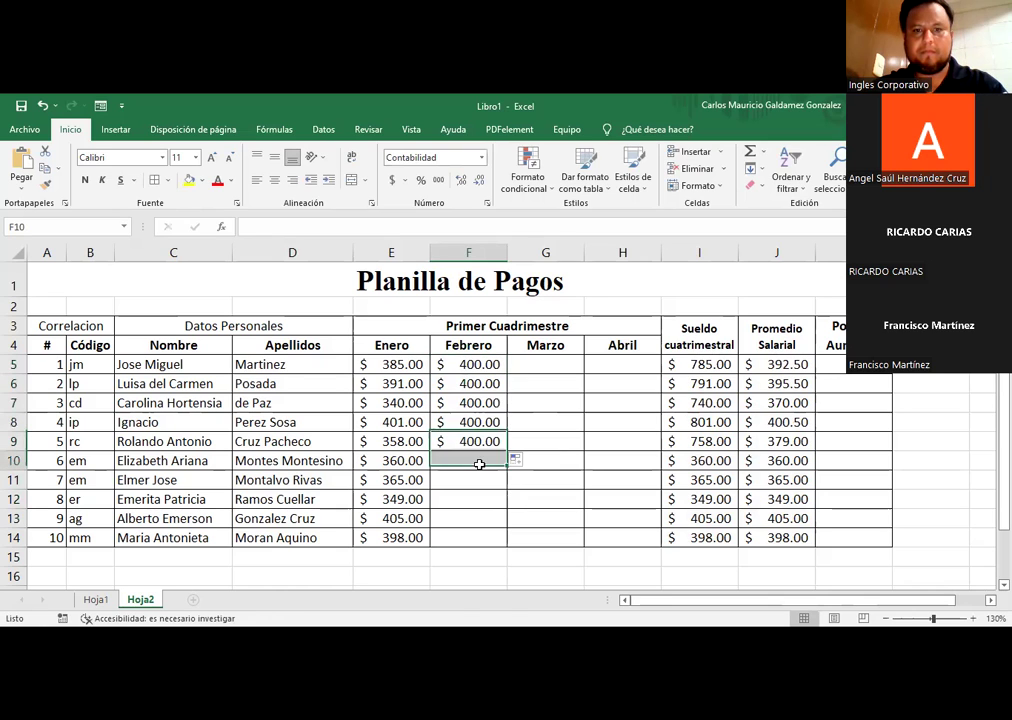
text(408)
key(ctrl+Return)
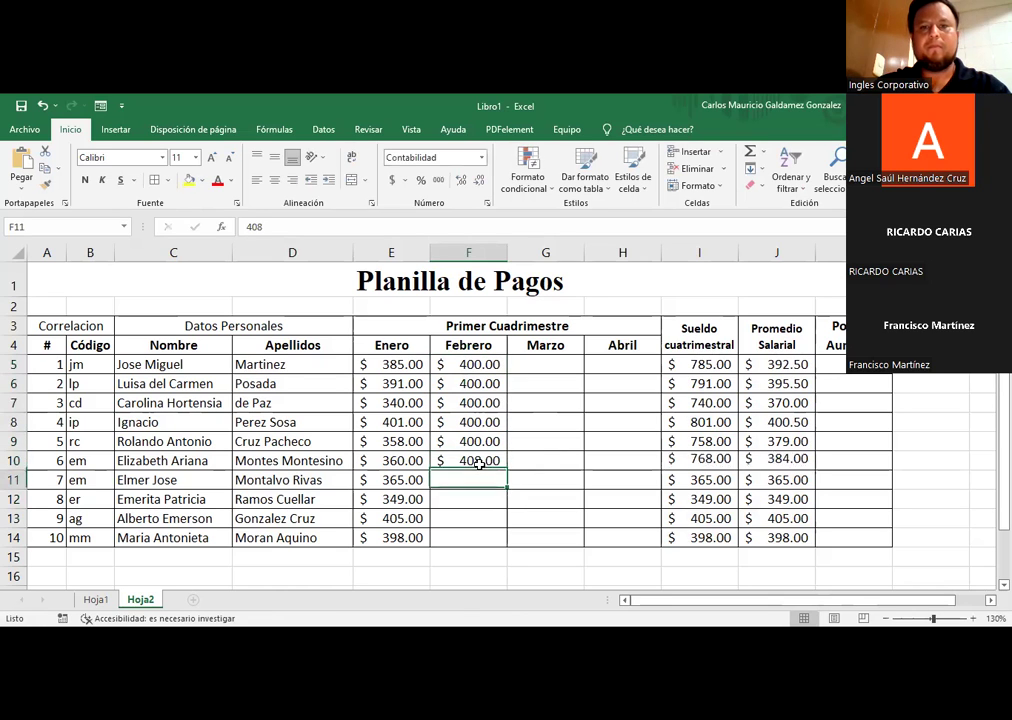
drag(504, 473, 504, 496)
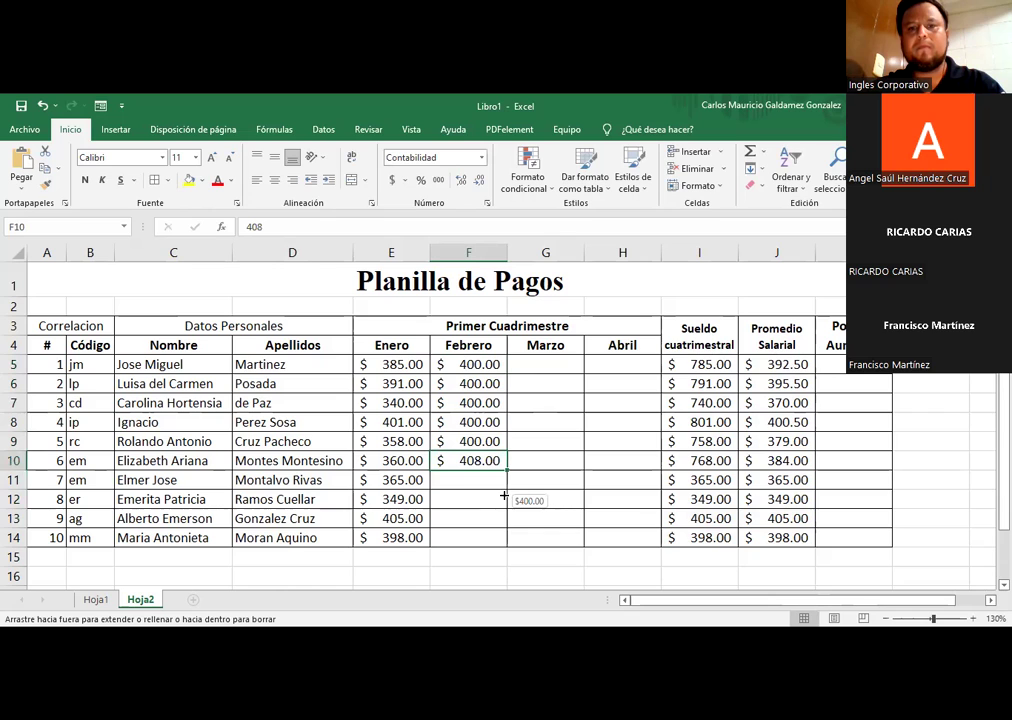
drag(481, 549, 480, 545)
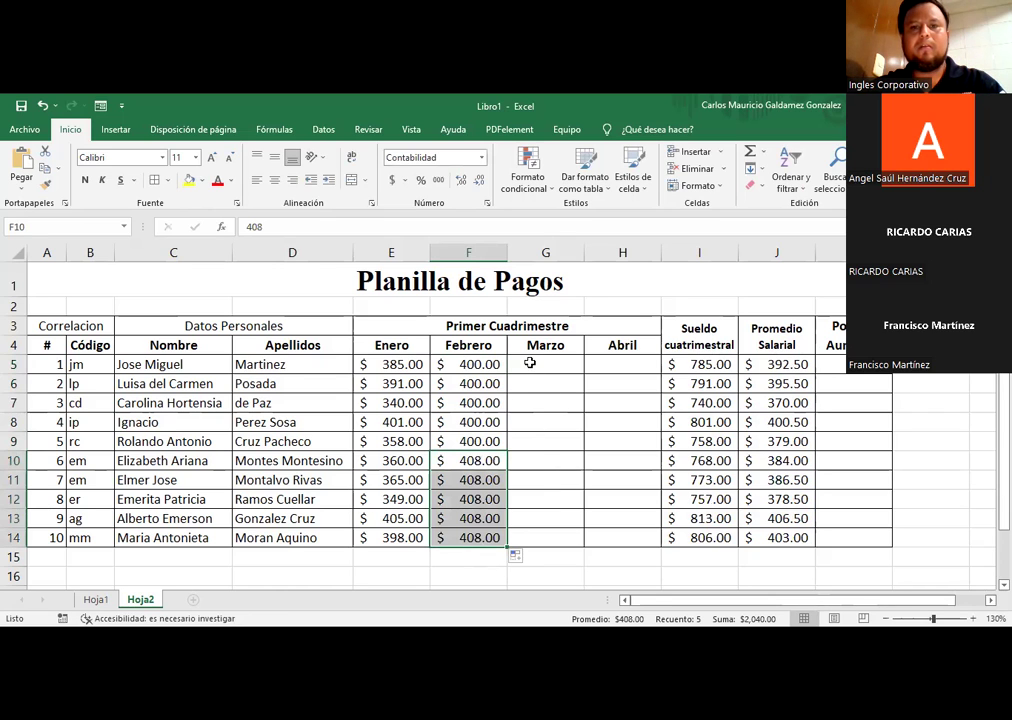
click(545, 364)
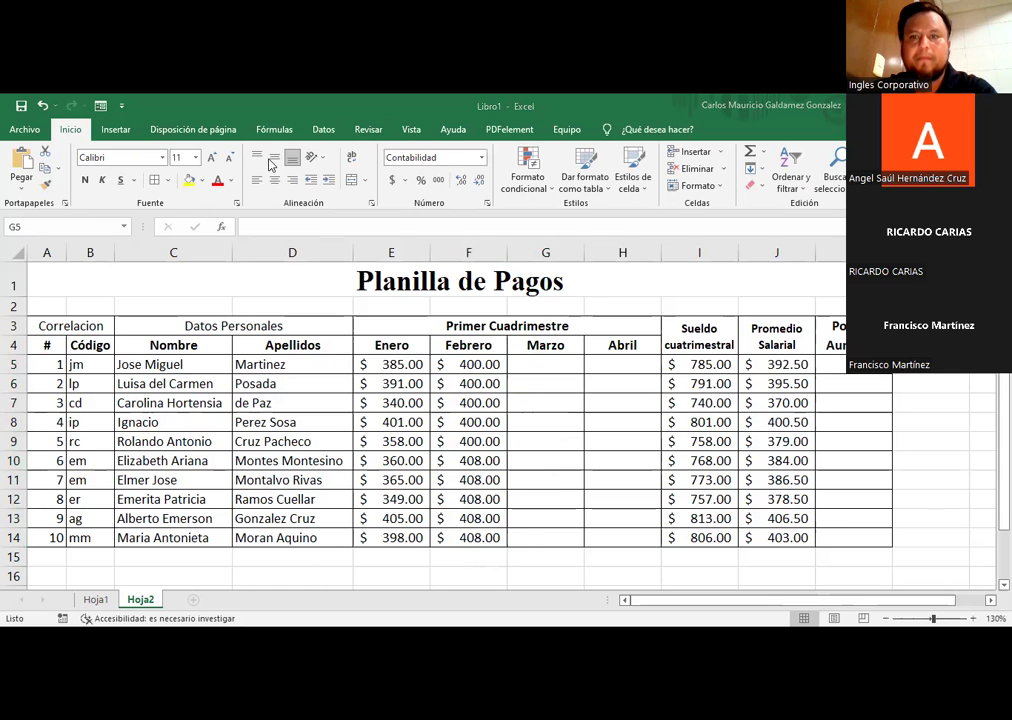
Step: Enter 390.67 and 390.68 in G5:G6 and select both to seed the Marzo series
click(555, 362)
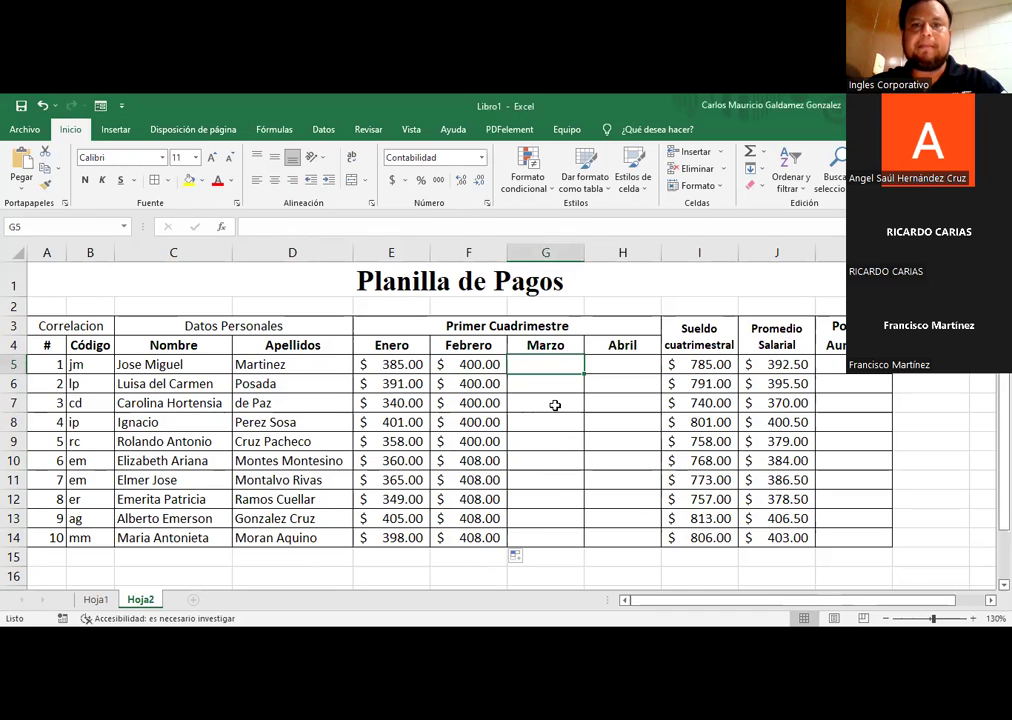
text(3)
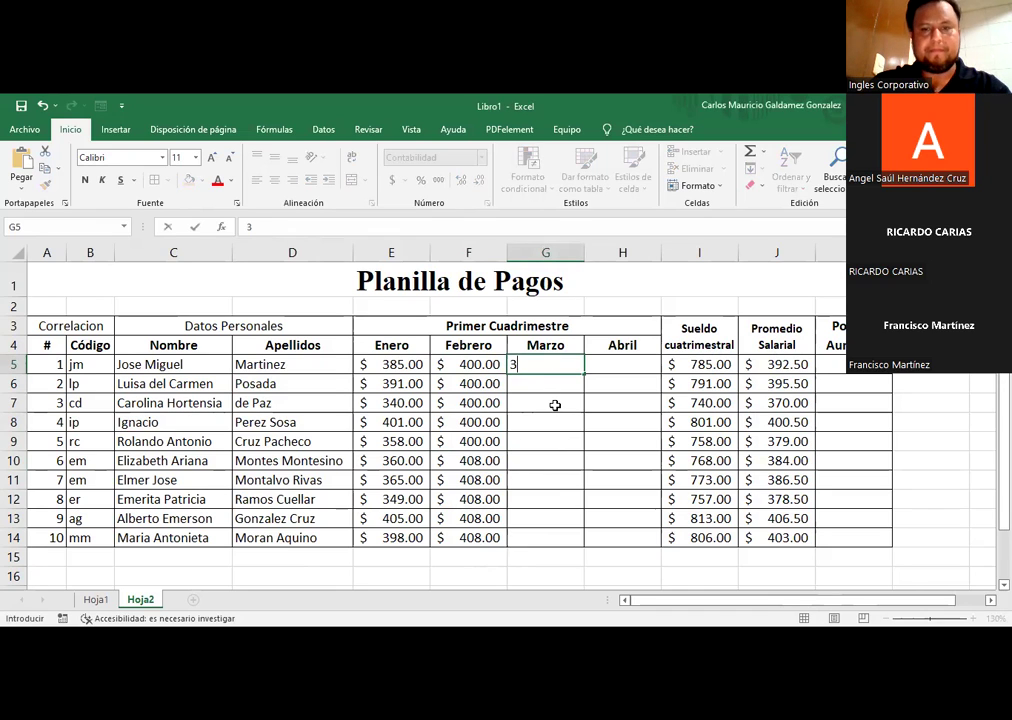
text(90.)
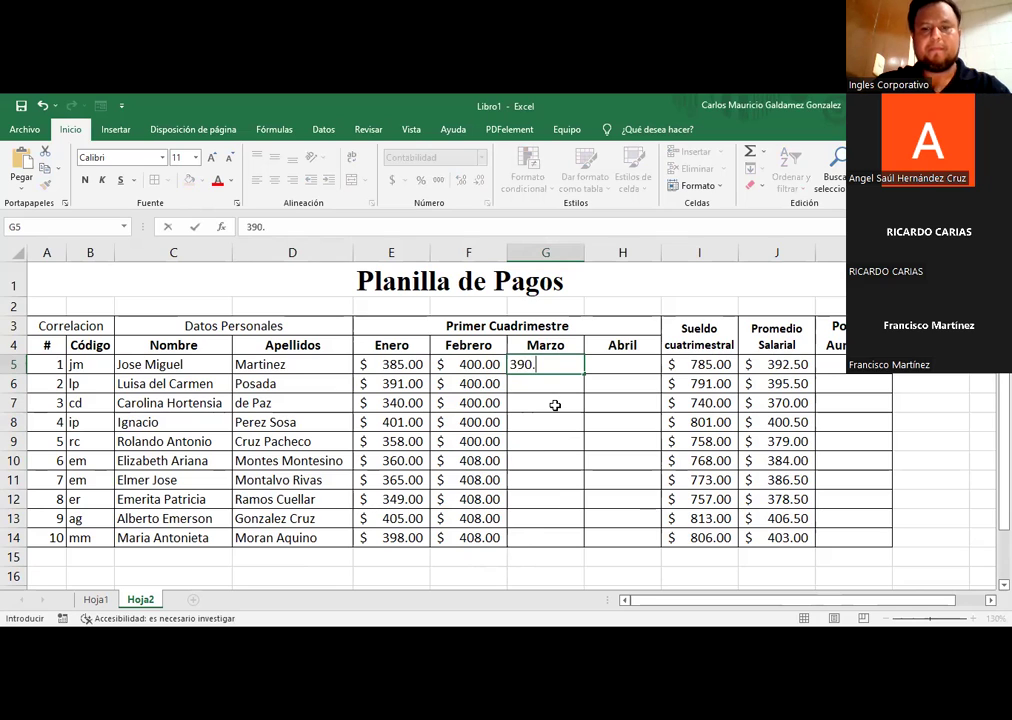
text(67)
key(Return)
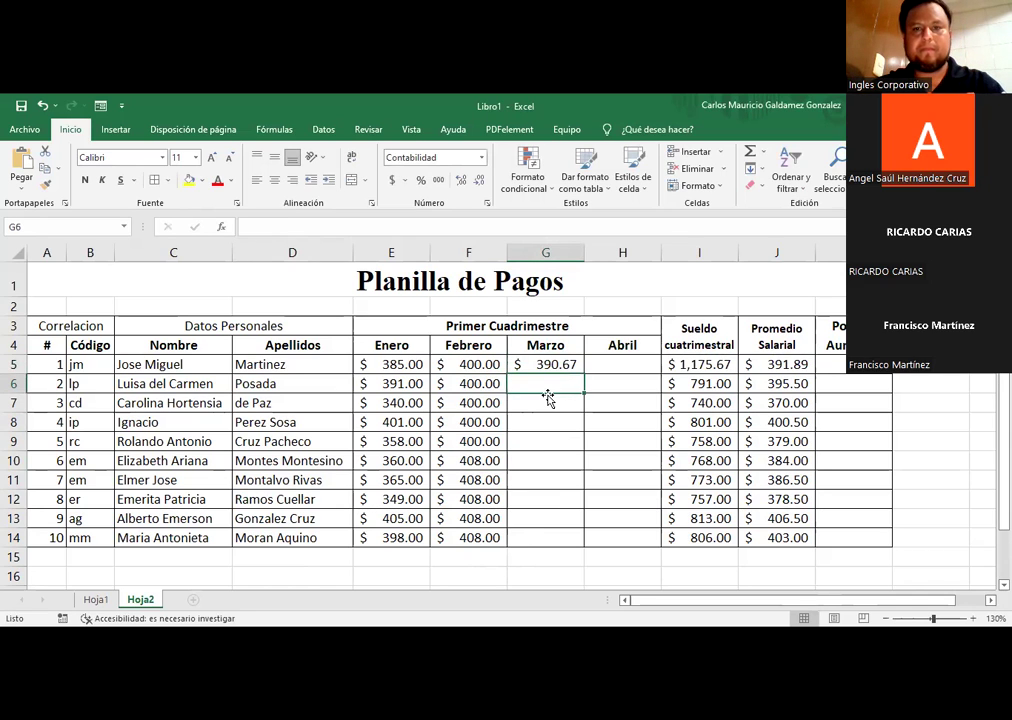
text(390)
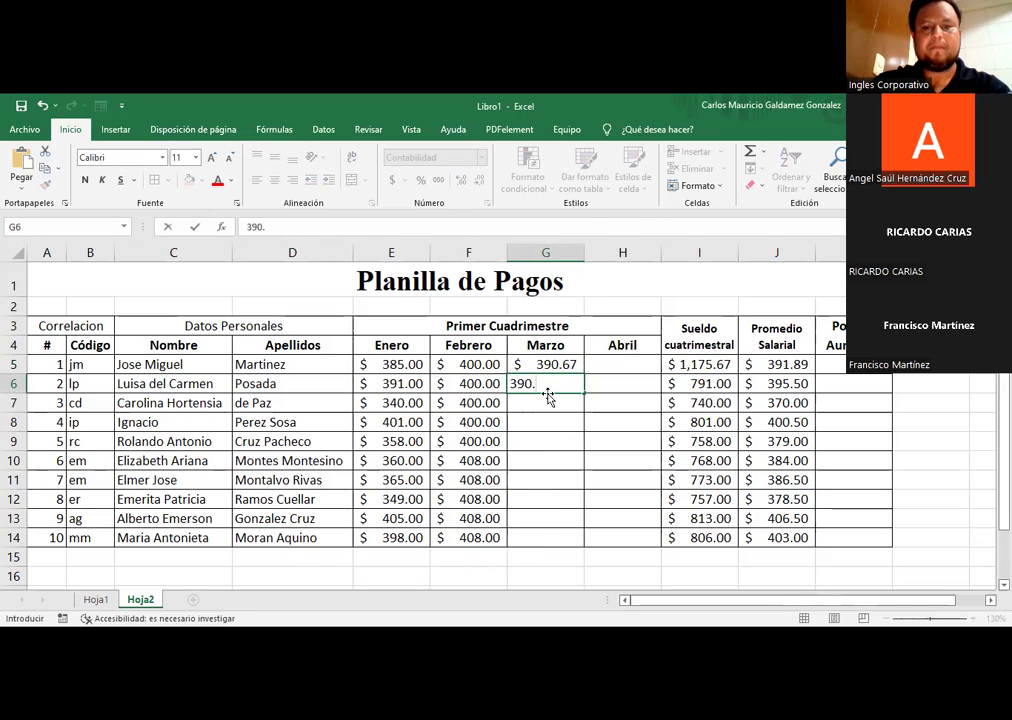
text(.68)
key(Return)
drag(553, 364, 582, 418)
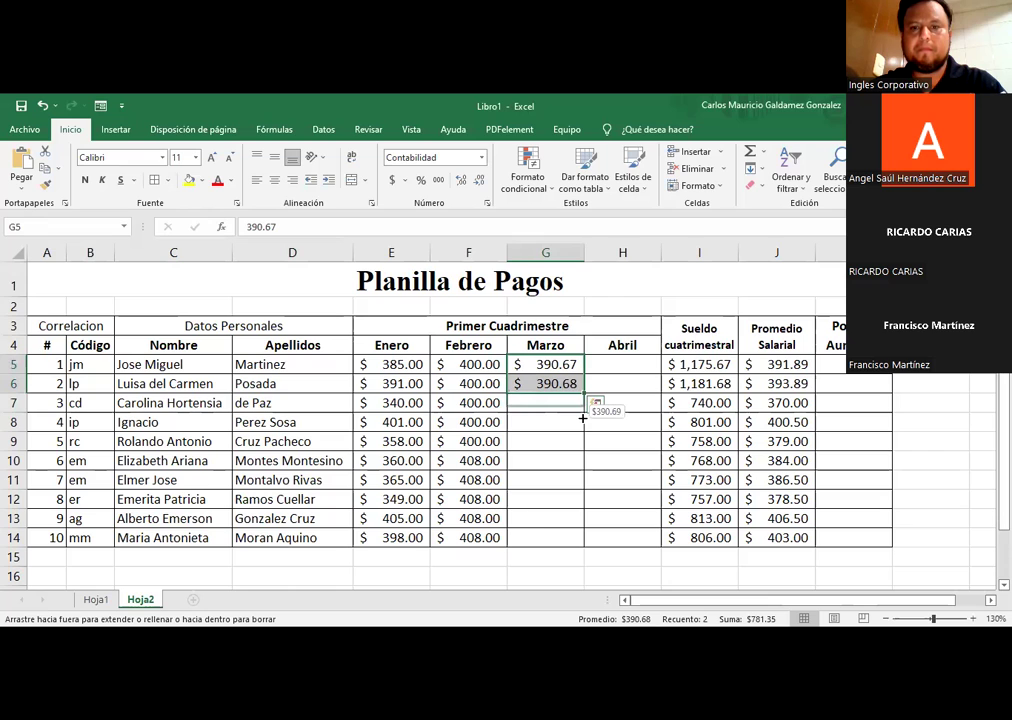
Step: Extend the Marzo series down to G14 and enter 400, 450, 400 in H5:H7
drag(543, 542, 543, 542)
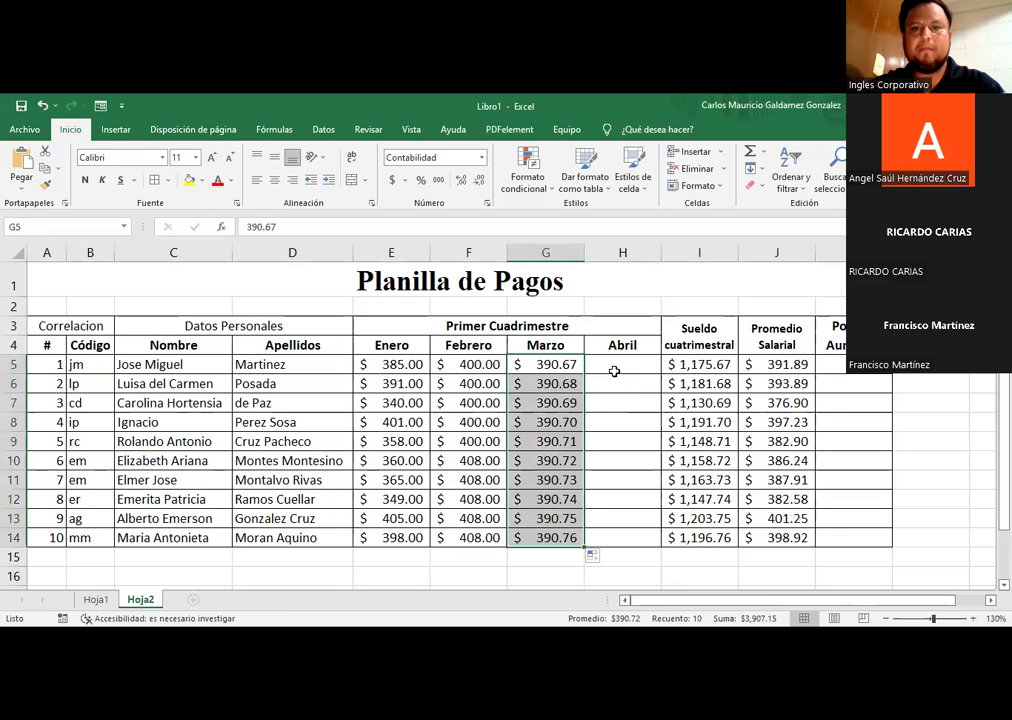
click(613, 368)
text(400)
key(Return)
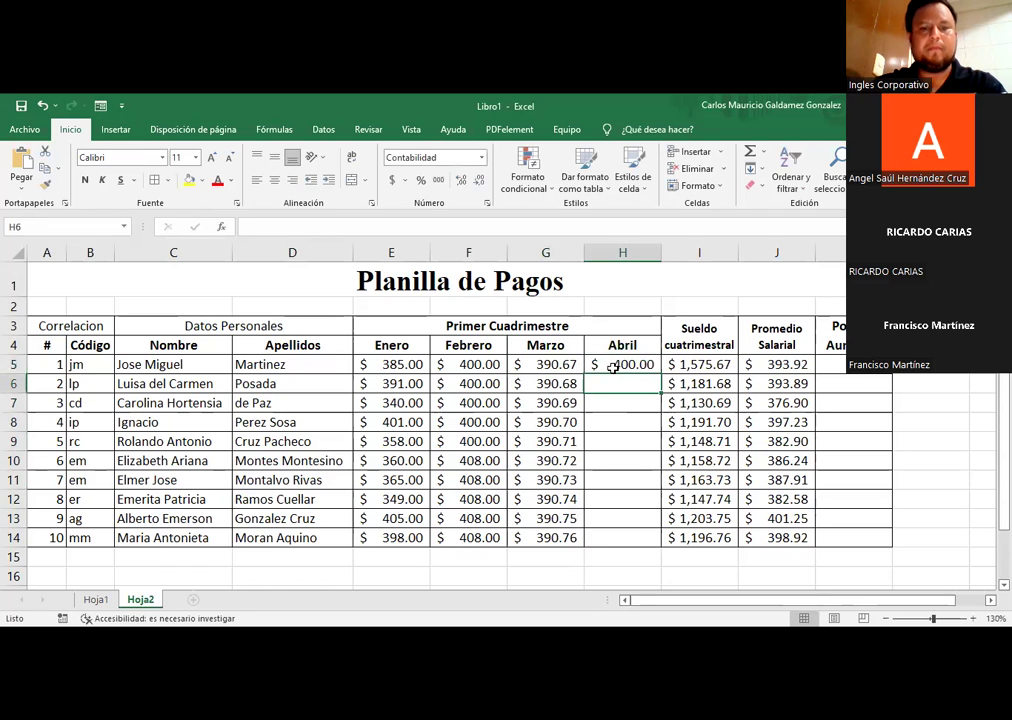
text(450)
key(Return)
text(400)
key(Return)
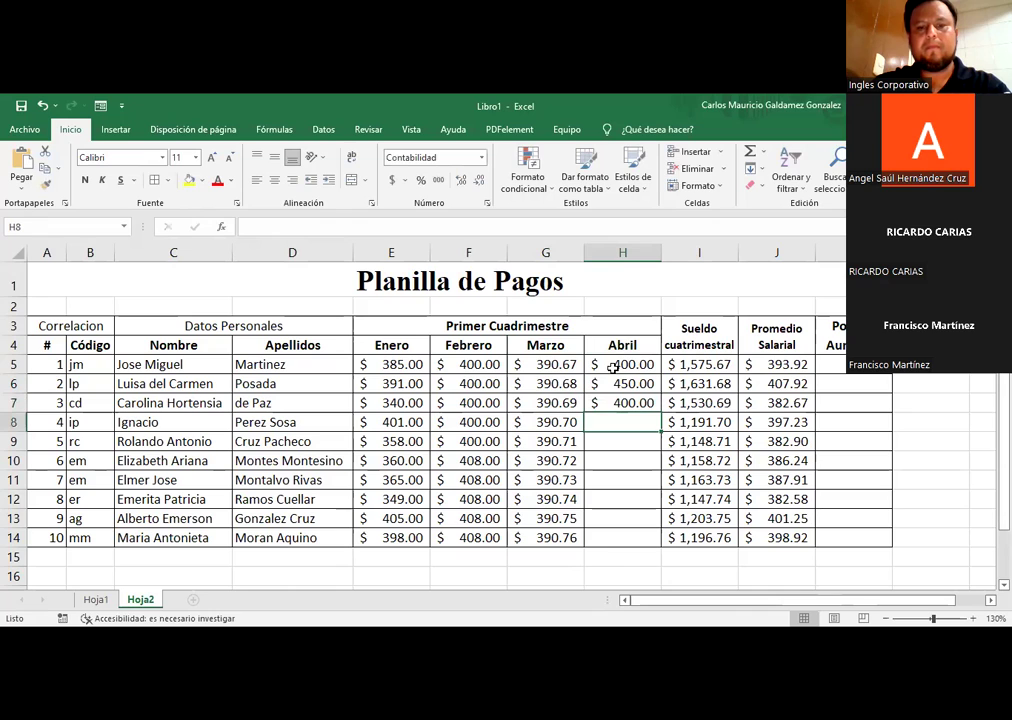
Step: Copy the 400/450 Abril pair and paste it down the rest of the column to H14
drag(613, 367, 653, 422)
drag(631, 536, 628, 542)
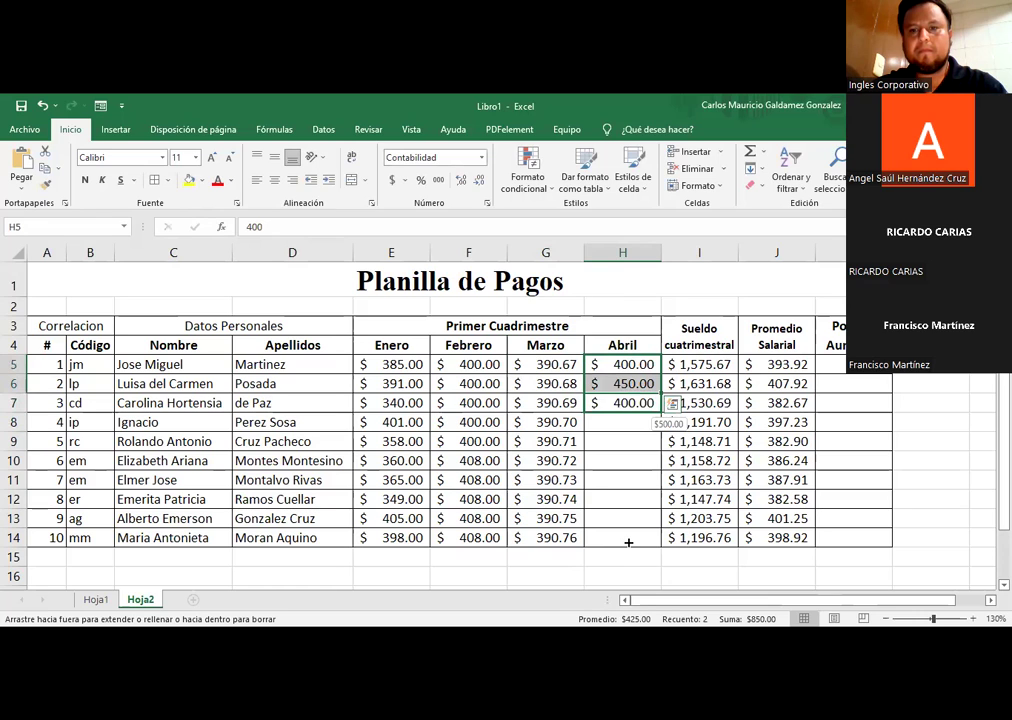
drag(634, 391, 597, 530)
key(ctrl+c)
key(ctrl+v)
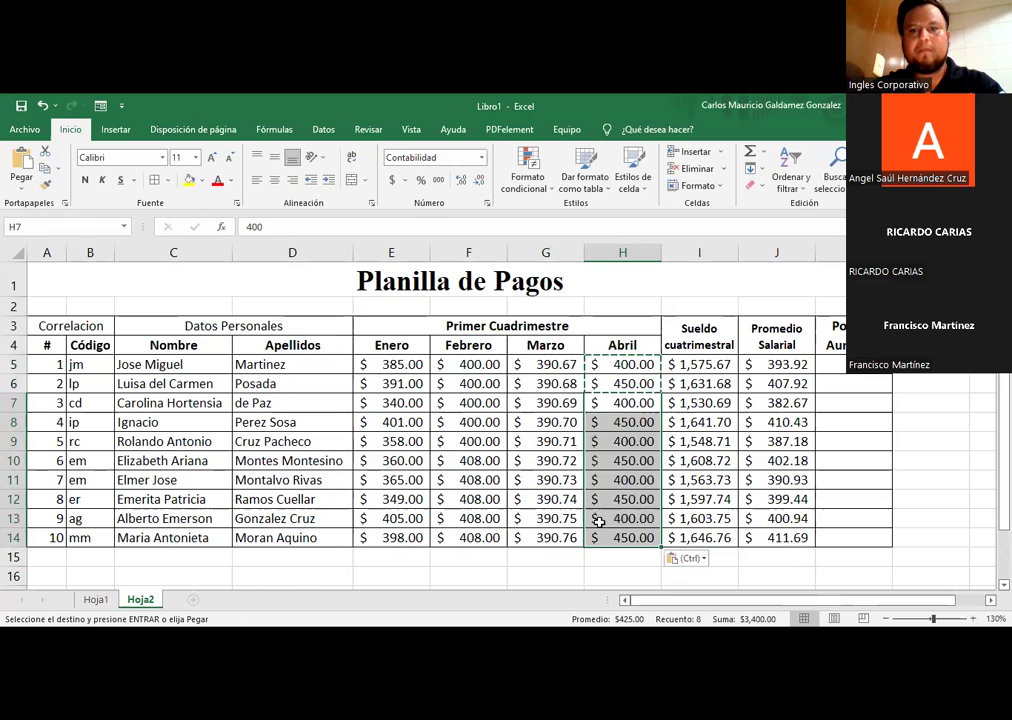
click(622, 477)
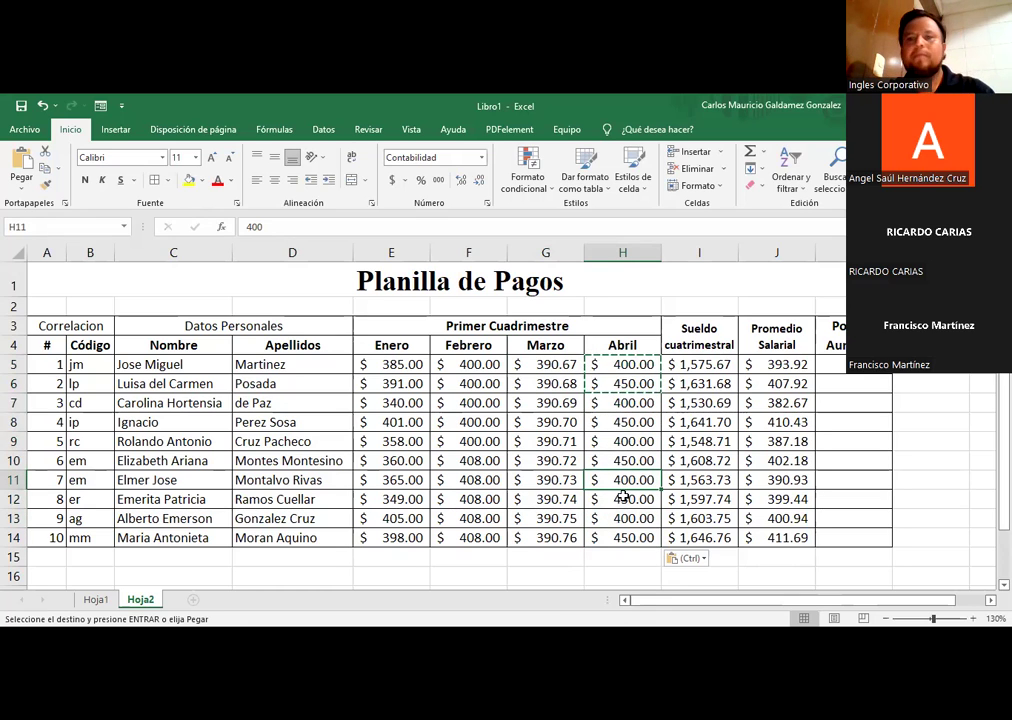
click(565, 480)
drag(379, 331, 607, 537)
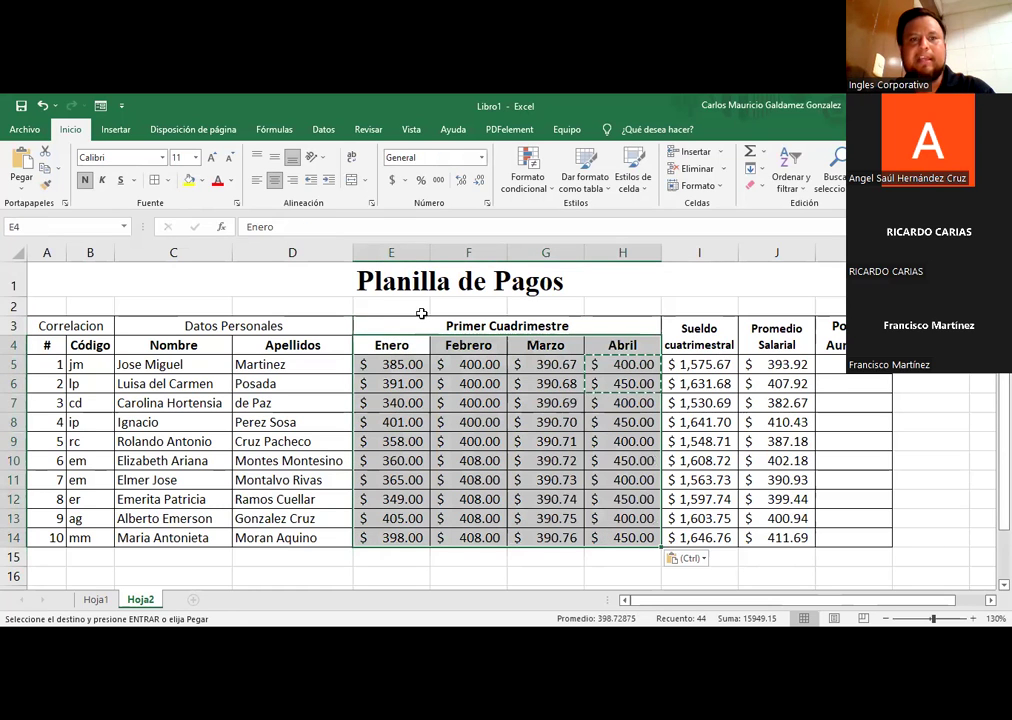
Step: Apply a thick outside border to the monthly salary block E4:H14
click(167, 180)
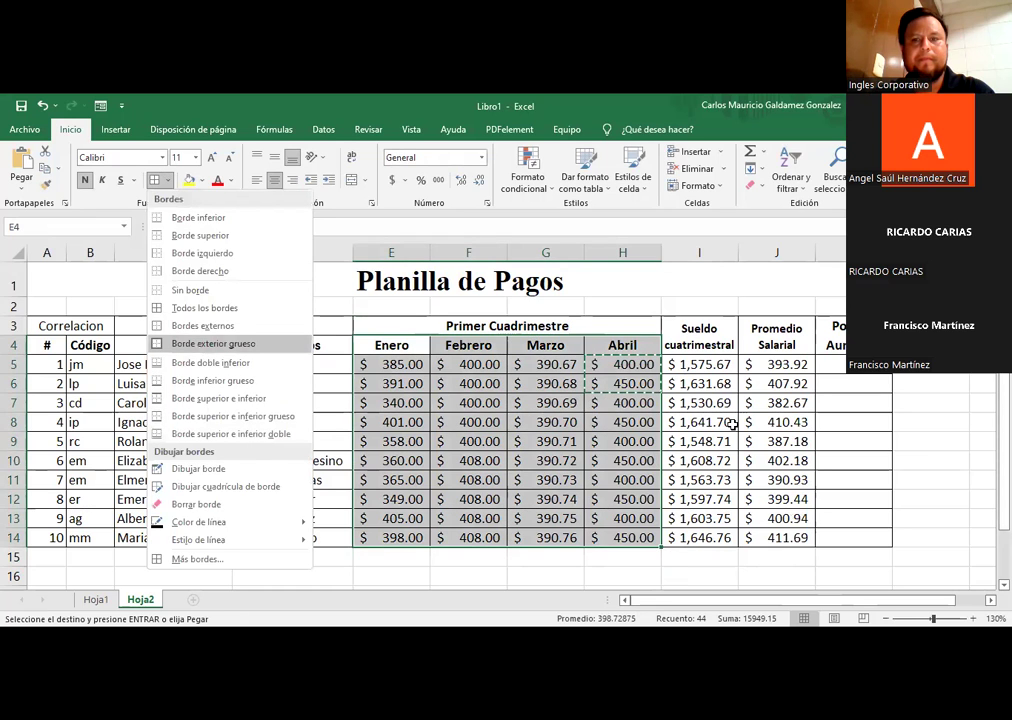
click(515, 422)
drag(389, 362, 601, 539)
click(154, 182)
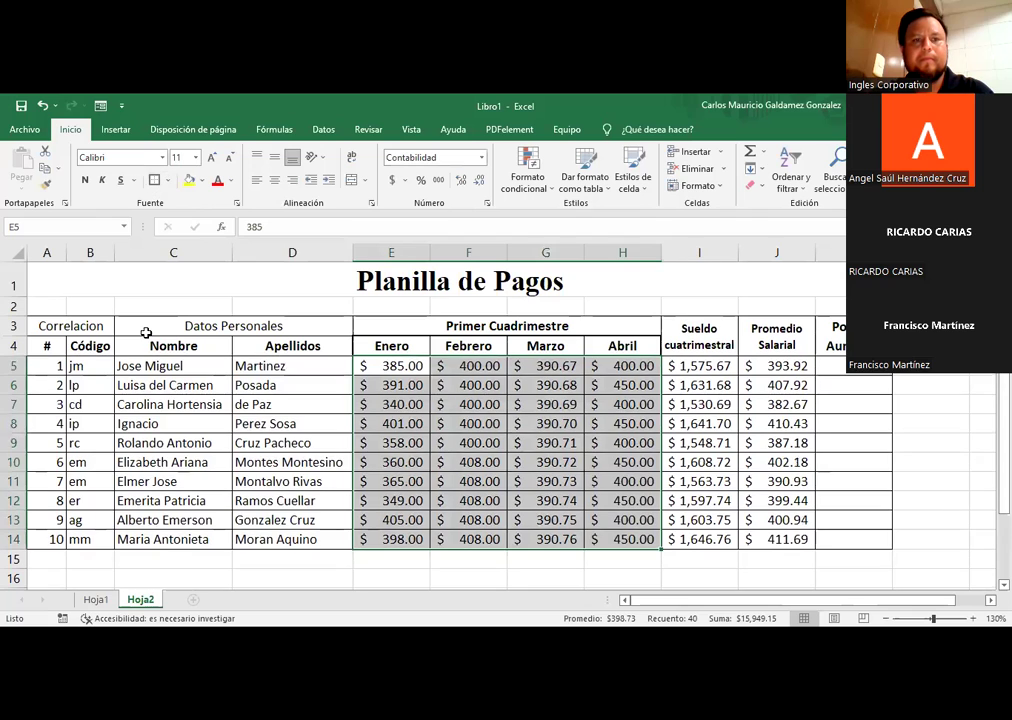
Step: Outline the Datos Personales block and the # and Código Correlacion block with thick borders
drag(150, 348, 237, 539)
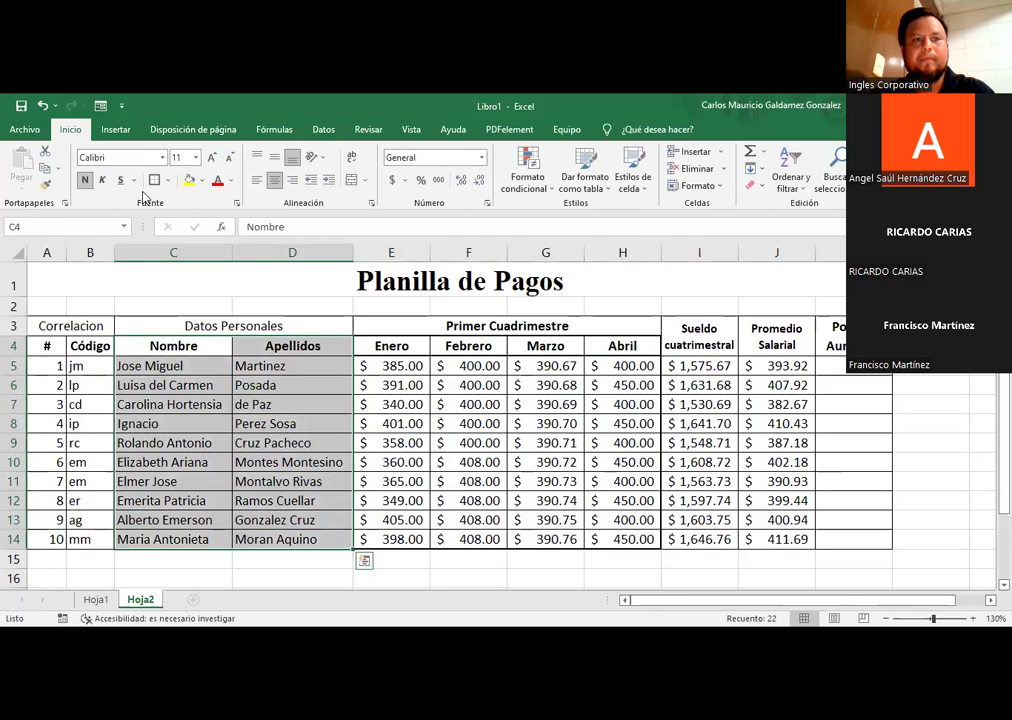
drag(147, 325, 214, 540)
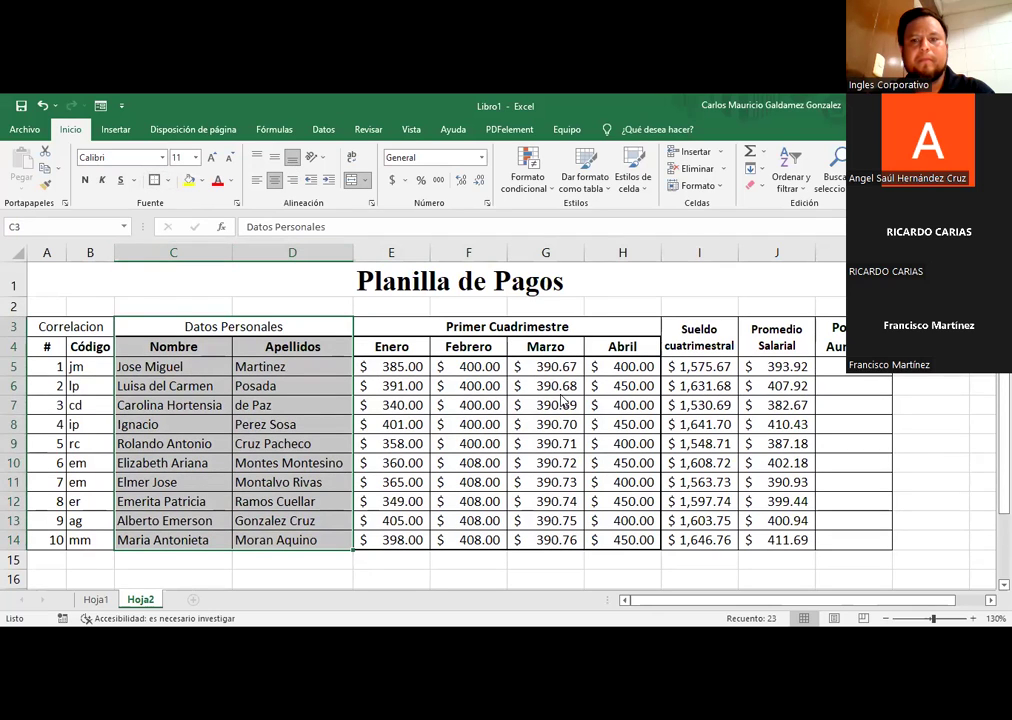
key(ctrl+shift+ampersand)
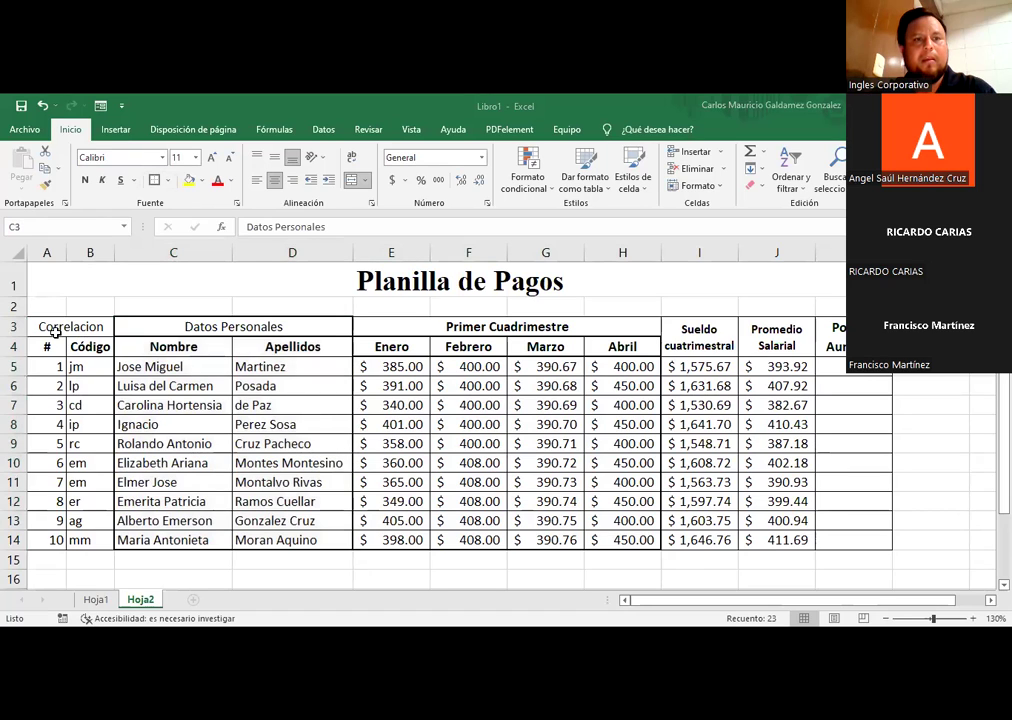
drag(60, 327, 70, 540)
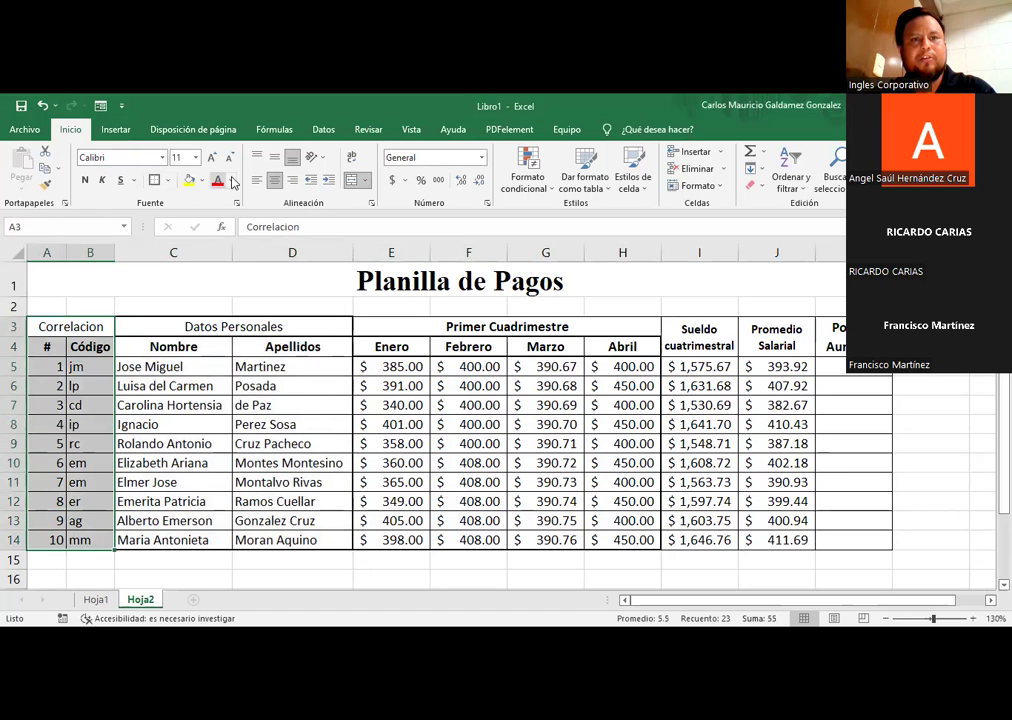
drag(58, 350, 77, 540)
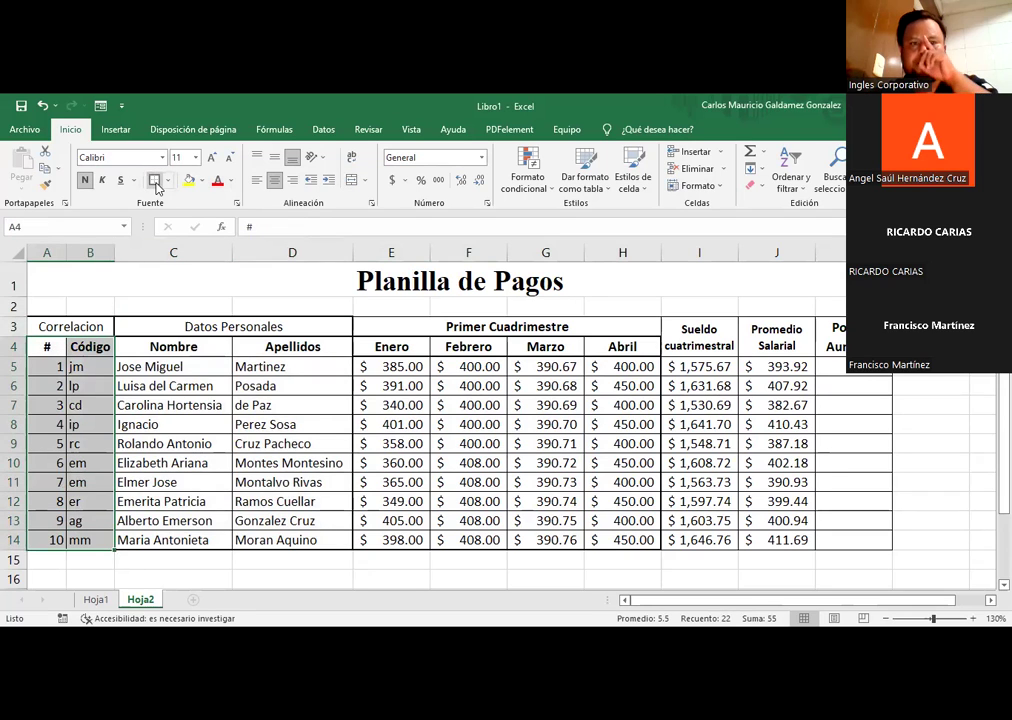
click(280, 405)
click(435, 322)
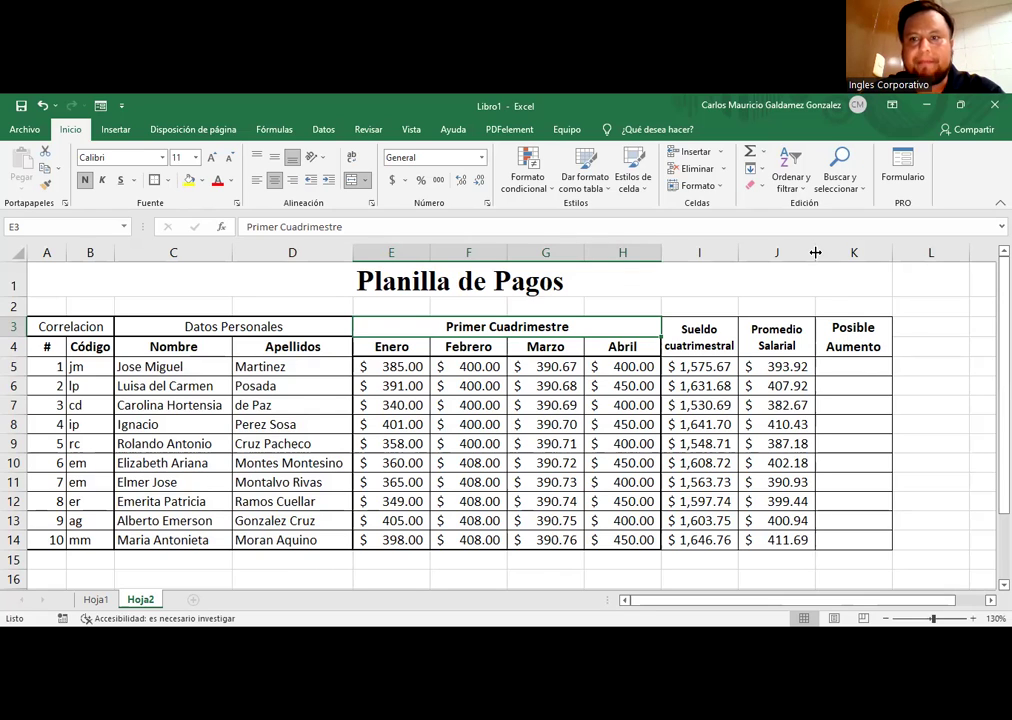
Step: Select I3:K14 (Sueldo cuatrimestral, Promedio Salarial, Posible Aumento) and apply Borde exterior grueso
click(853, 366)
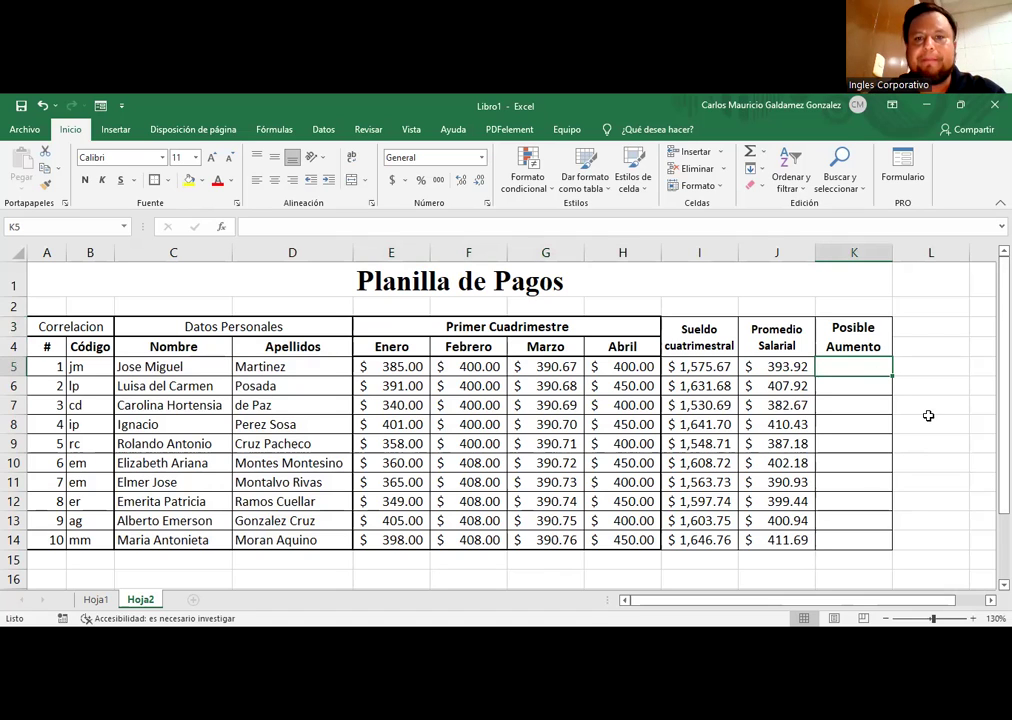
drag(694, 366, 765, 558)
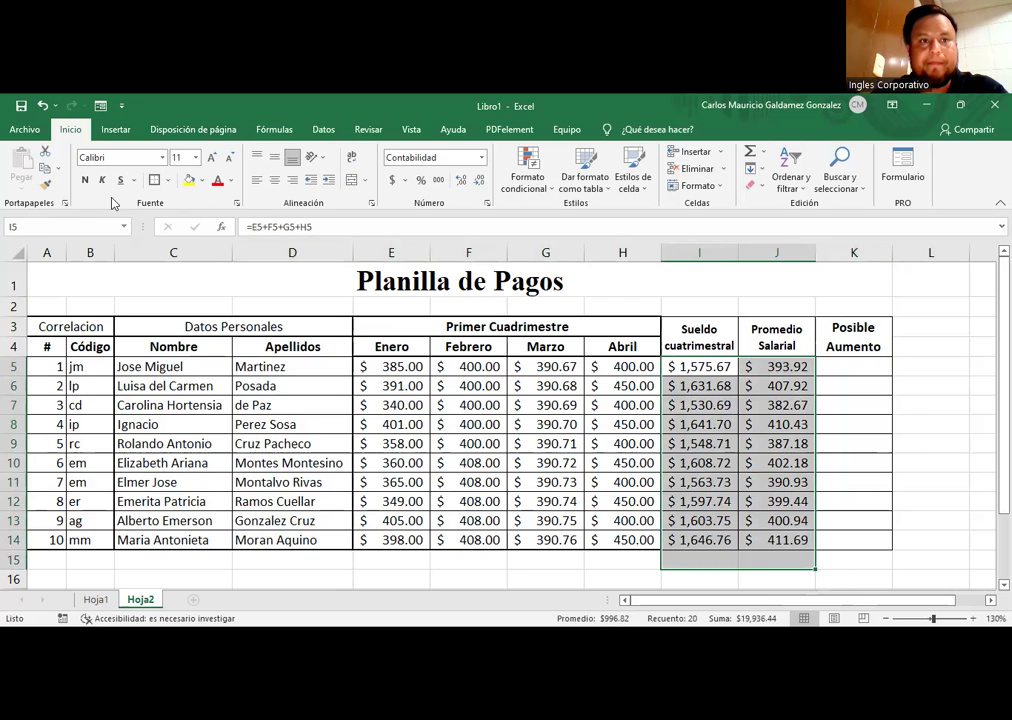
drag(715, 340, 783, 358)
drag(700, 366, 779, 364)
drag(700, 366, 762, 542)
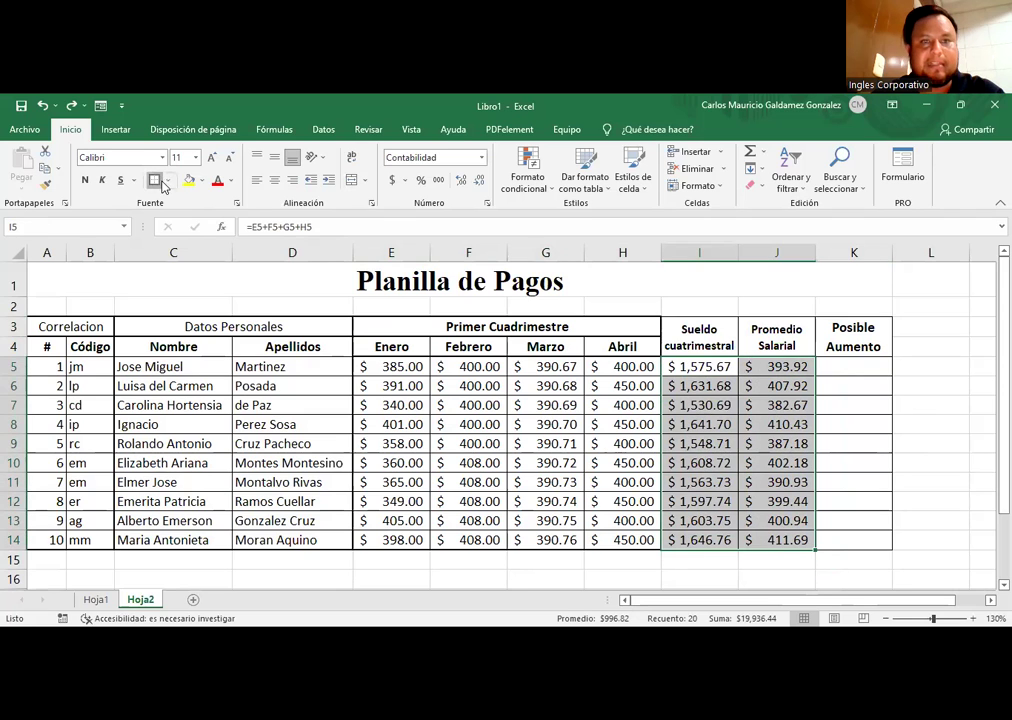
drag(699, 337, 853, 540)
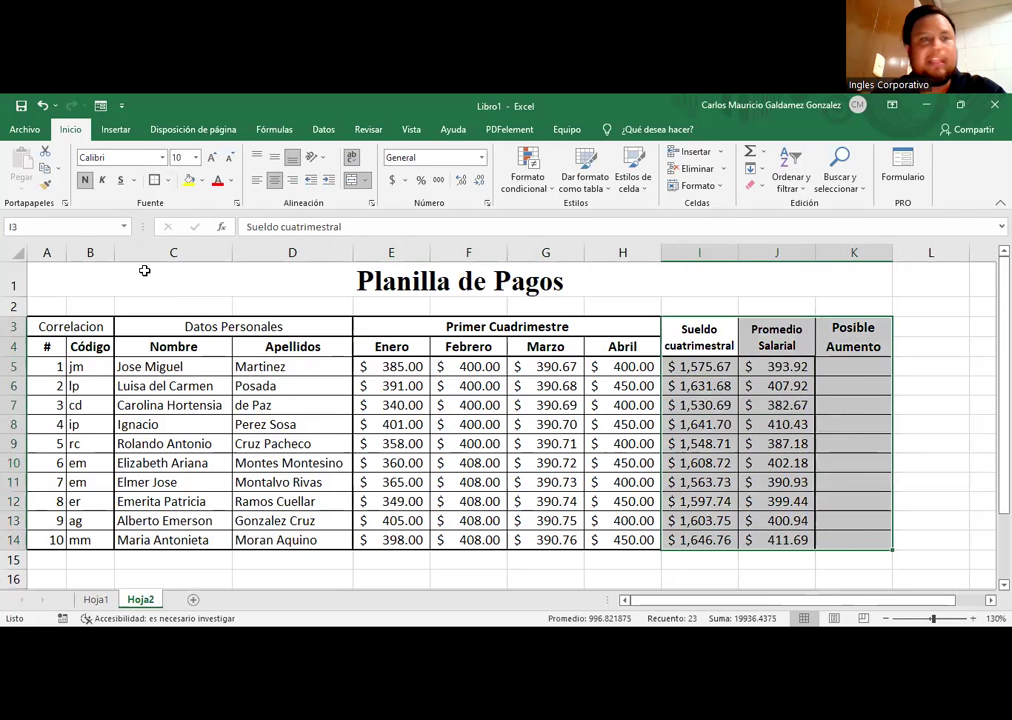
click(736, 443)
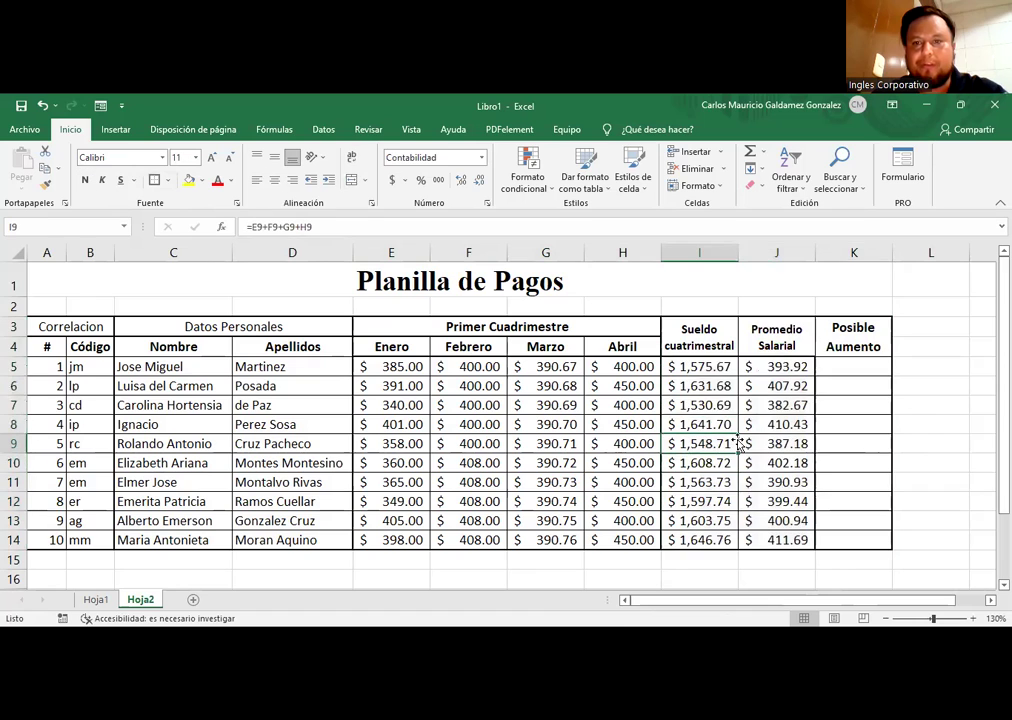
click(828, 372)
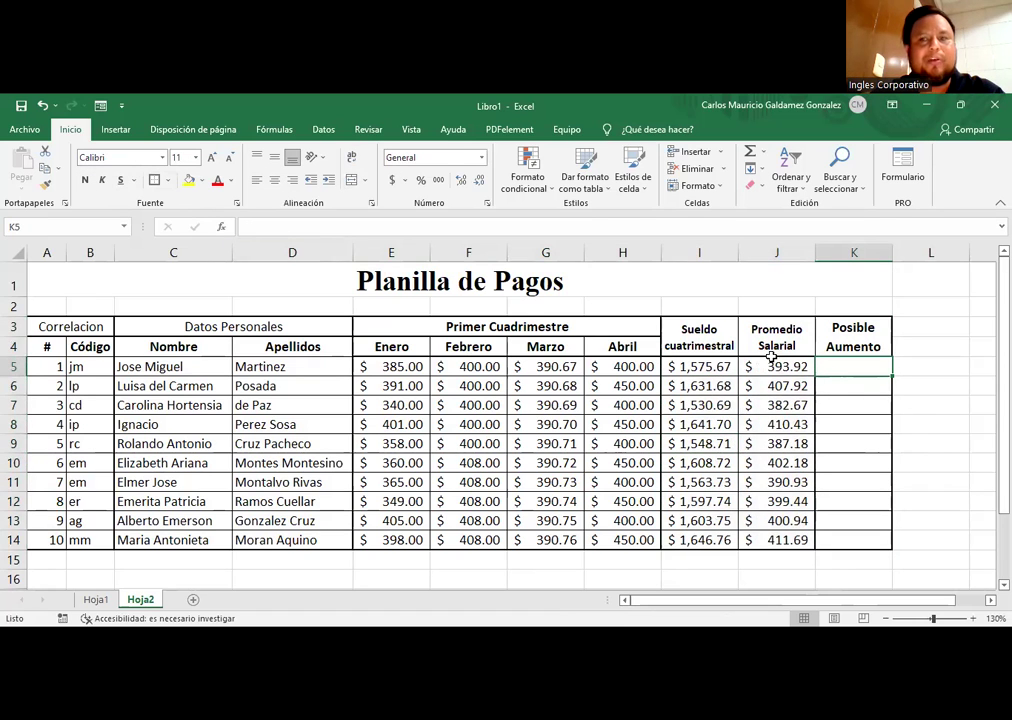
drag(669, 366, 850, 543)
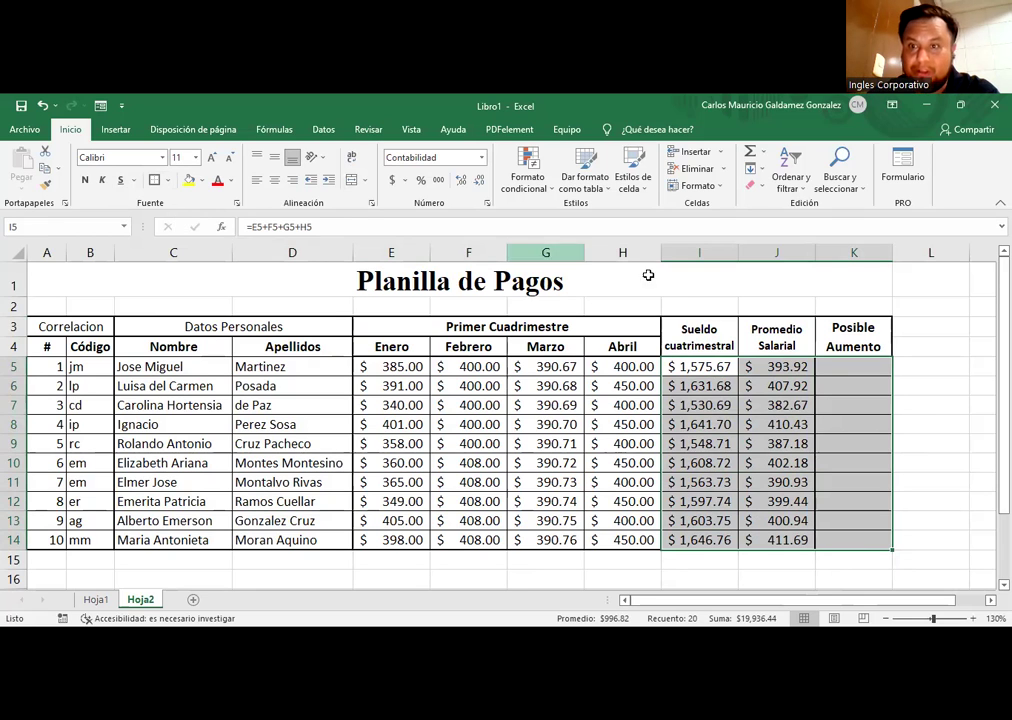
click(836, 368)
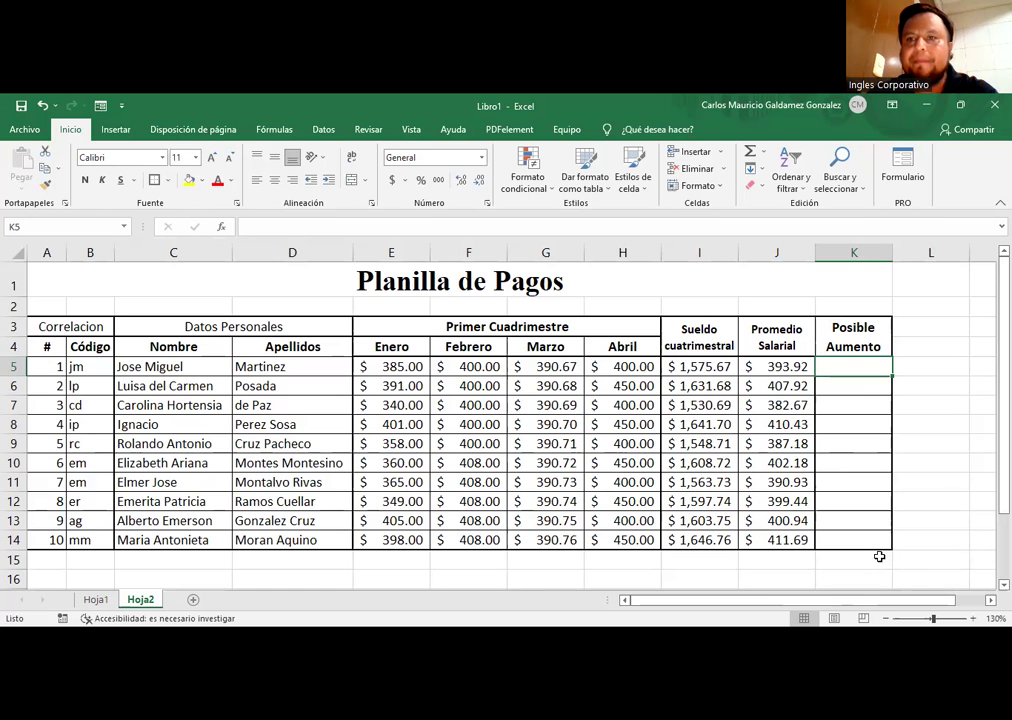
scroll(937, 614, right, 1)
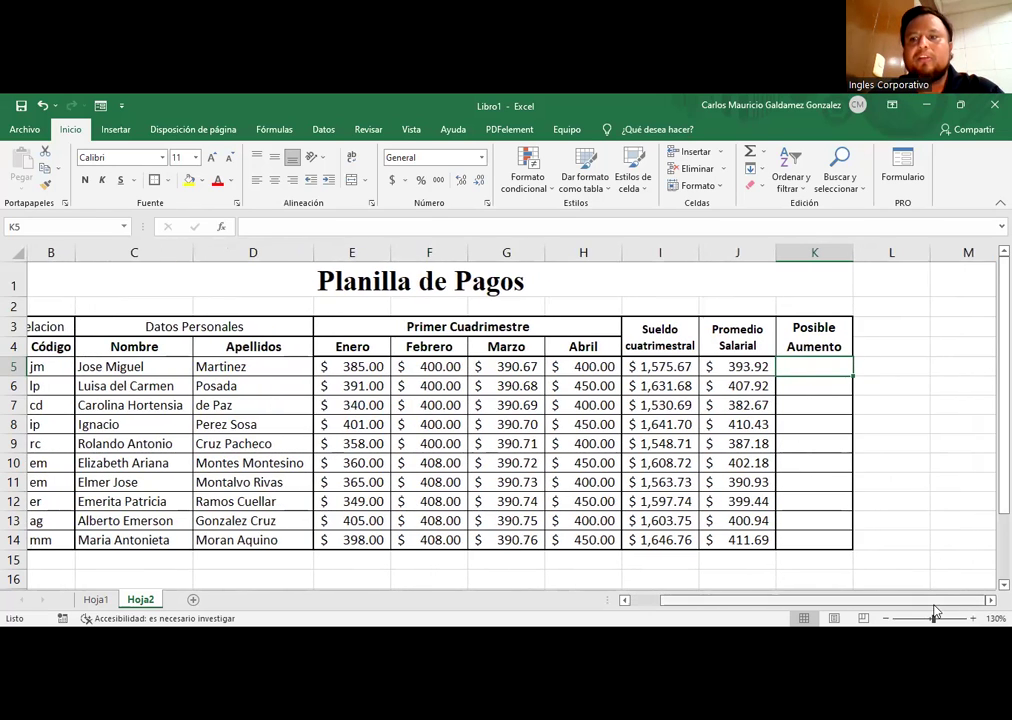
scroll(748, 608, left, 1)
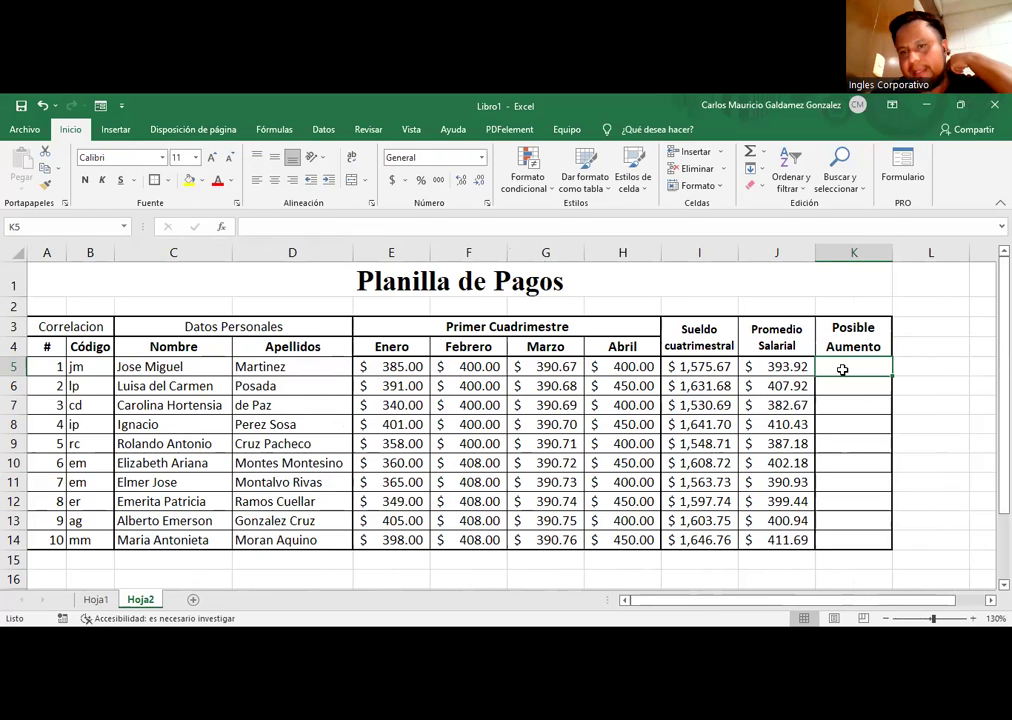
click(218, 403)
drag(62, 322, 623, 330)
click(85, 180)
click(558, 380)
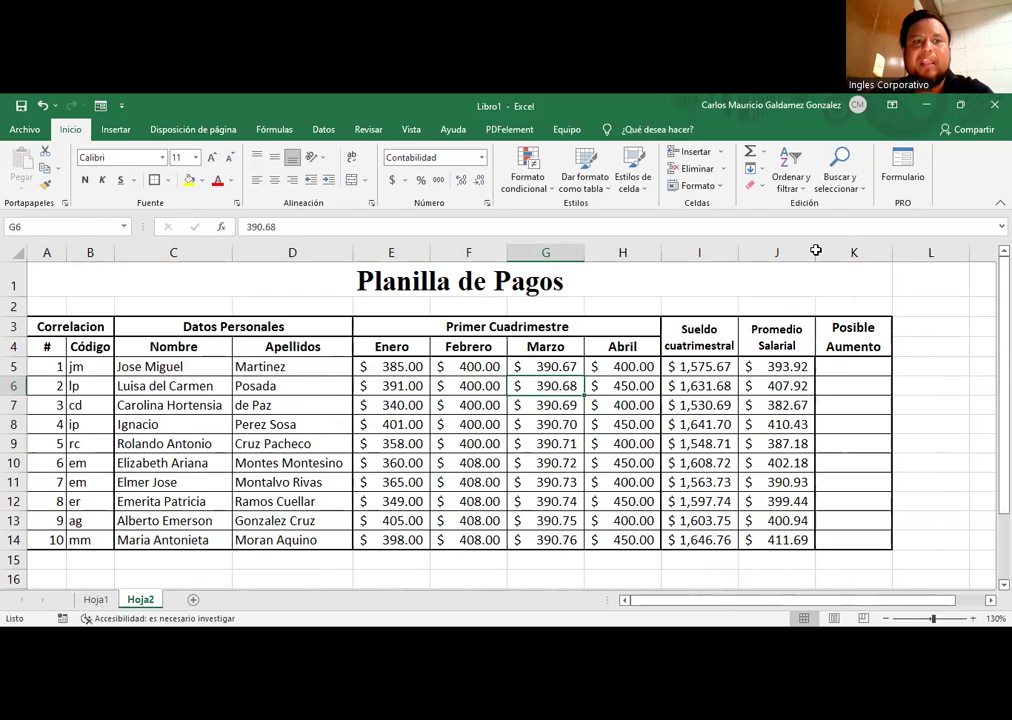
drag(46, 362, 84, 538)
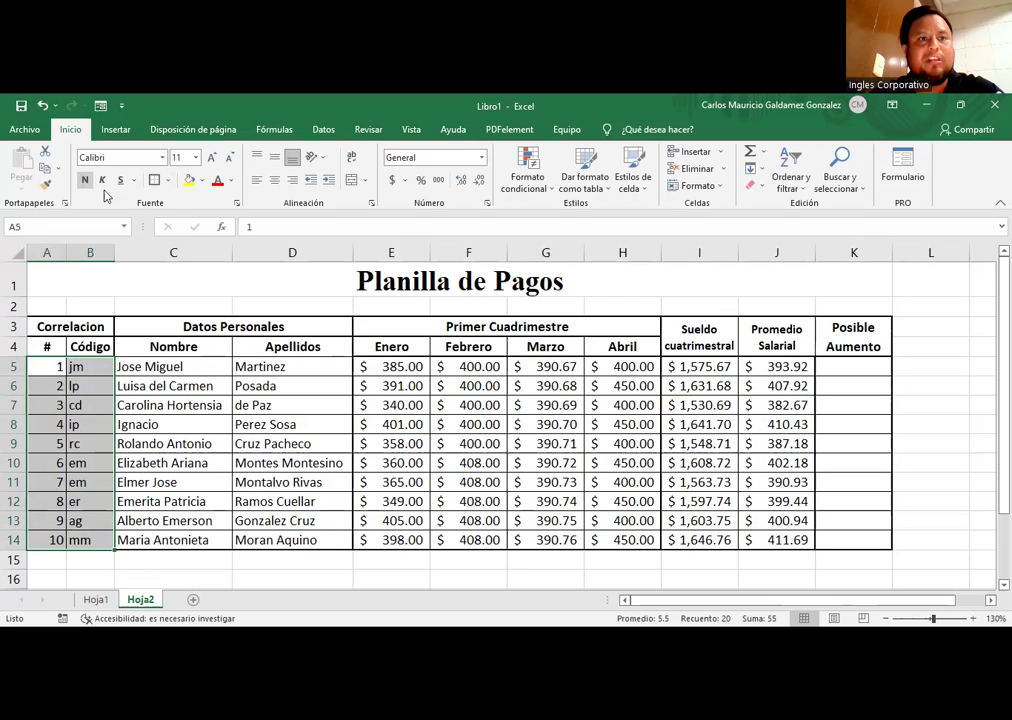
click(183, 422)
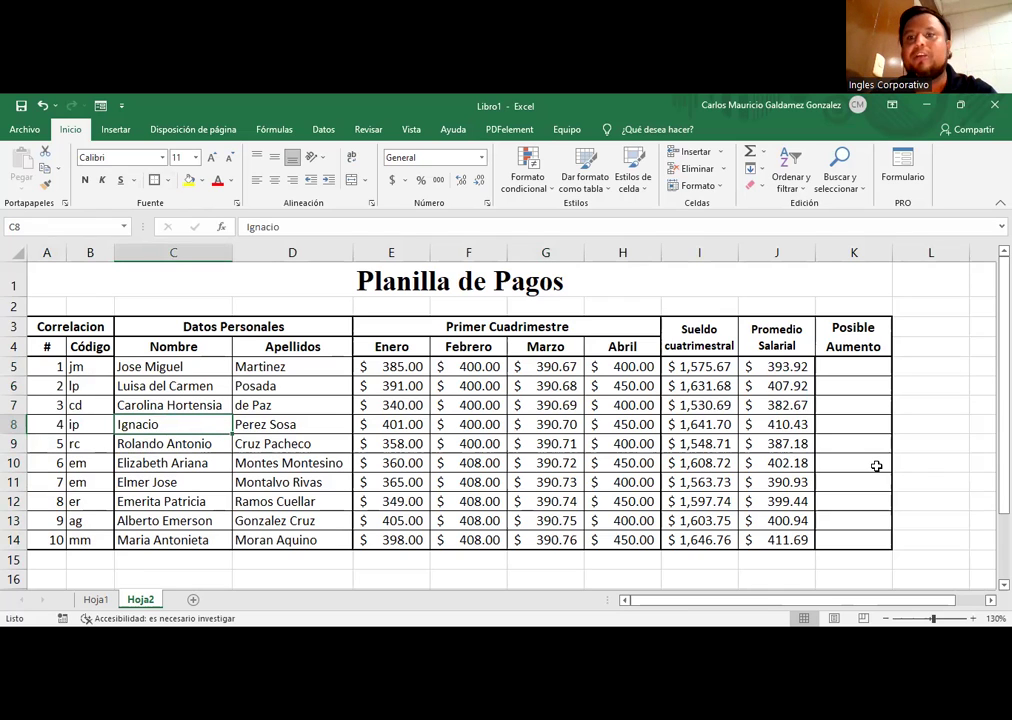
click(826, 368)
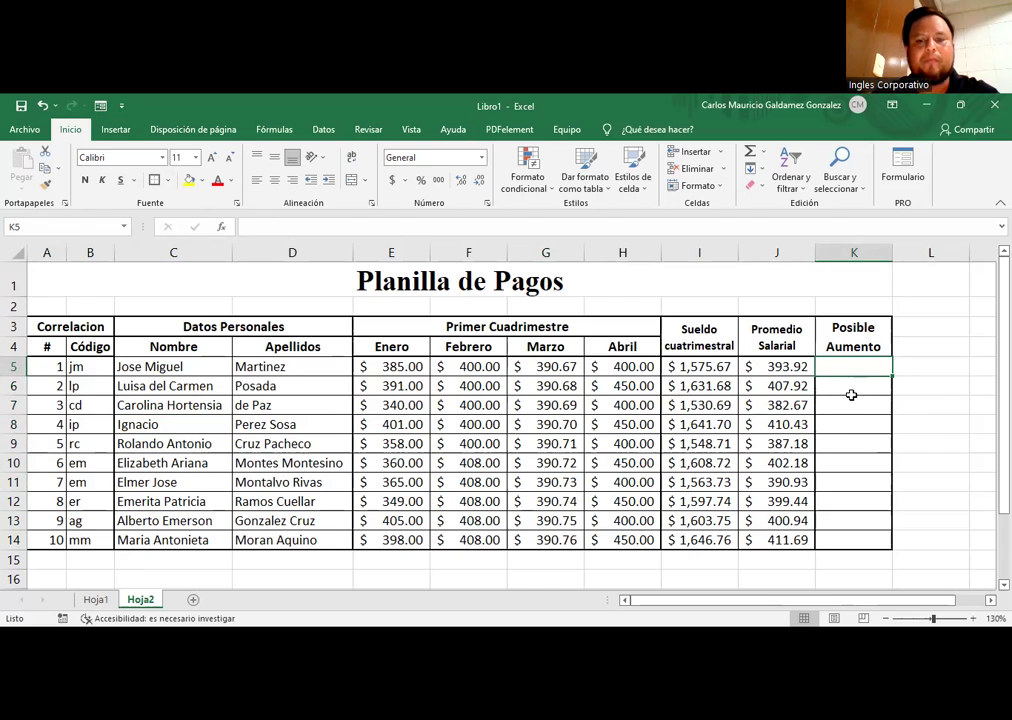
Step: Type =SI( in K5 to start the IF function
text(=)
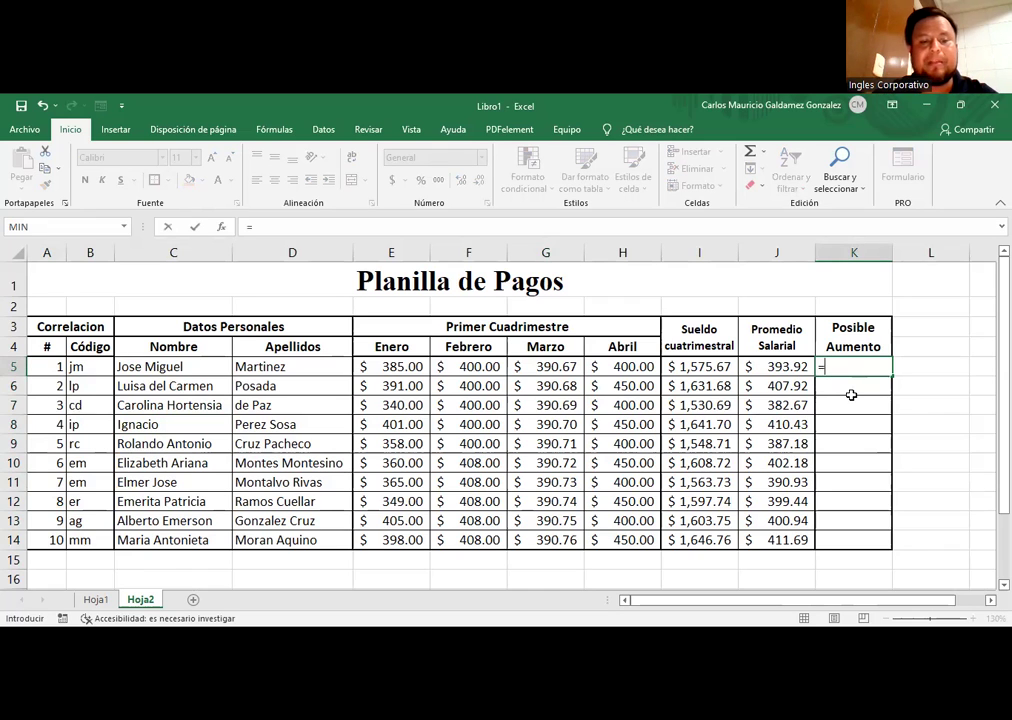
text(SI()
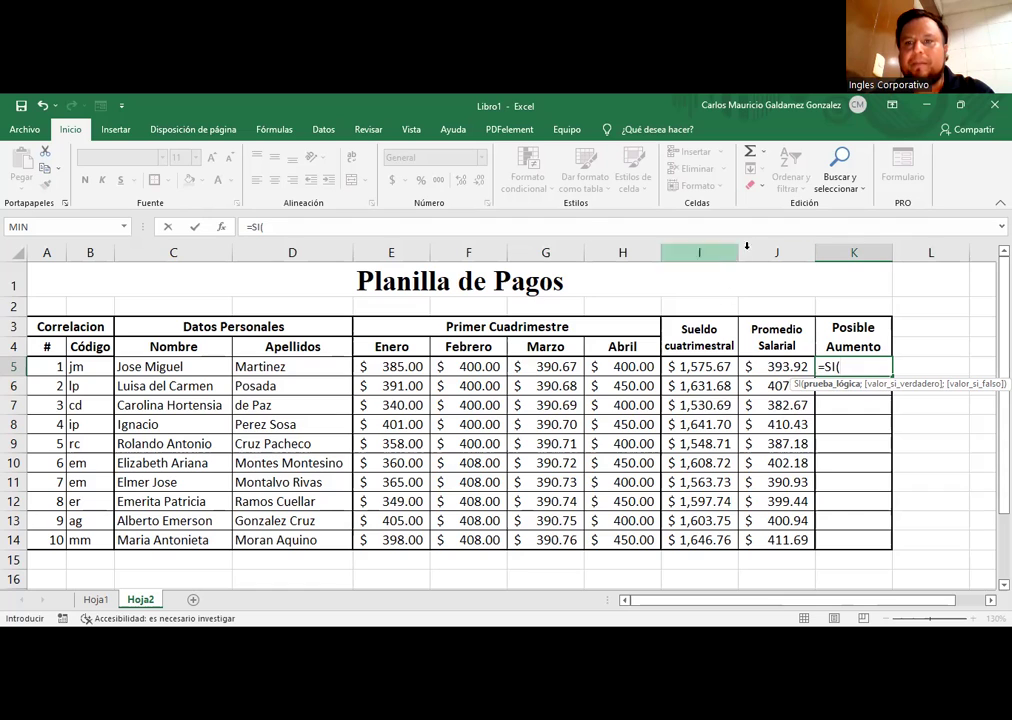
Step: Build the J5<=400 condition with true value "SI/A" in K5's SI formula
click(776, 366)
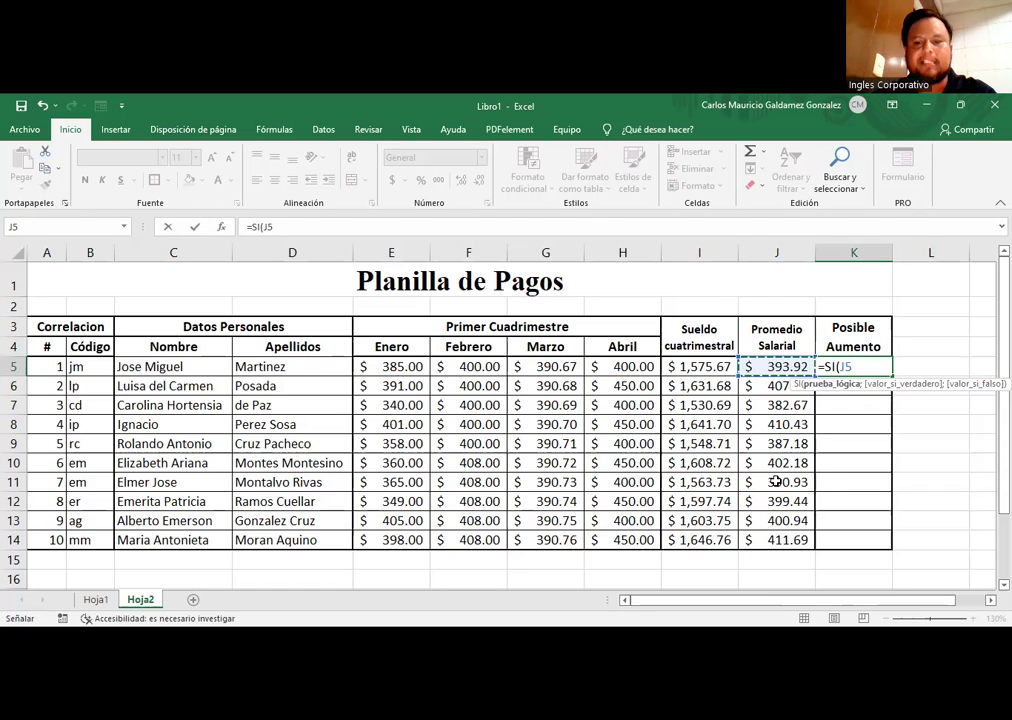
text(<)
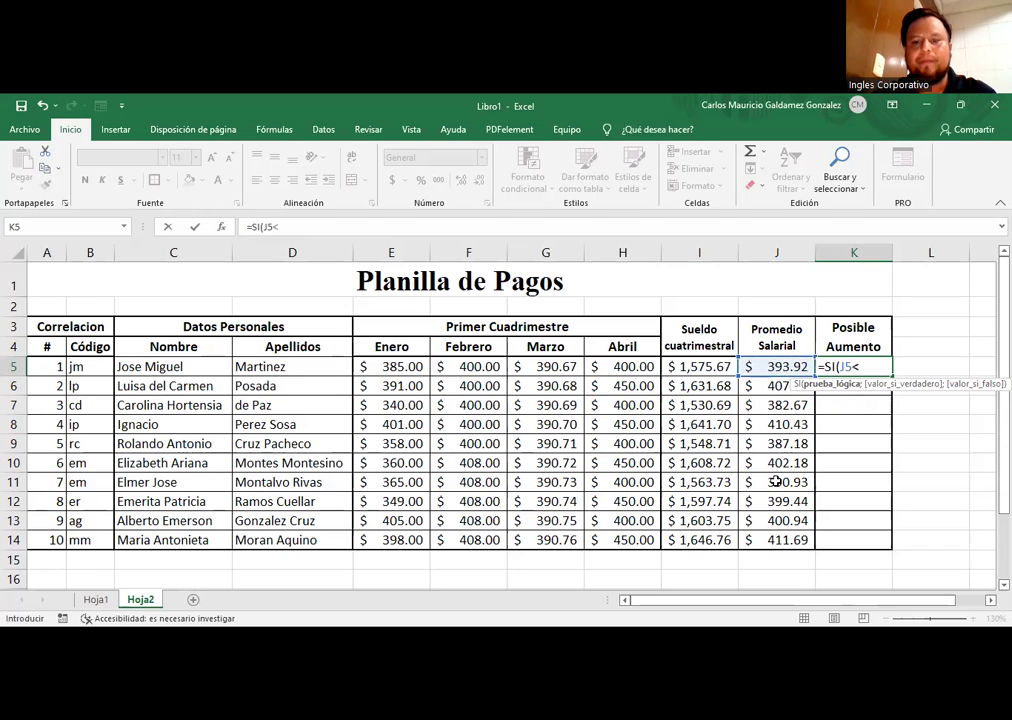
text(=)
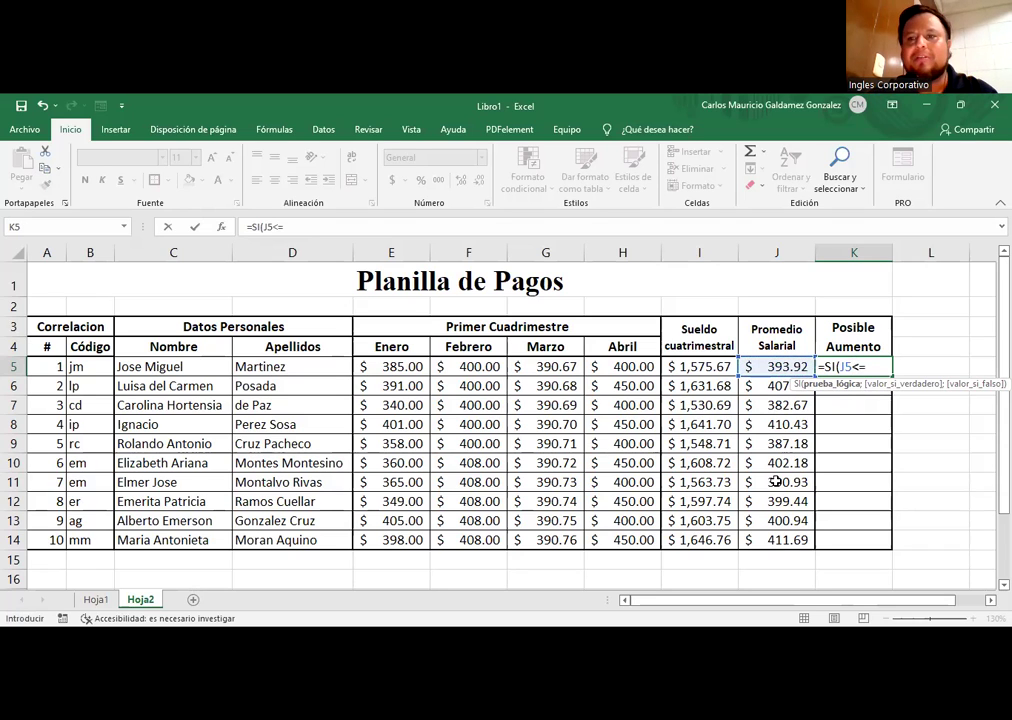
text(400)
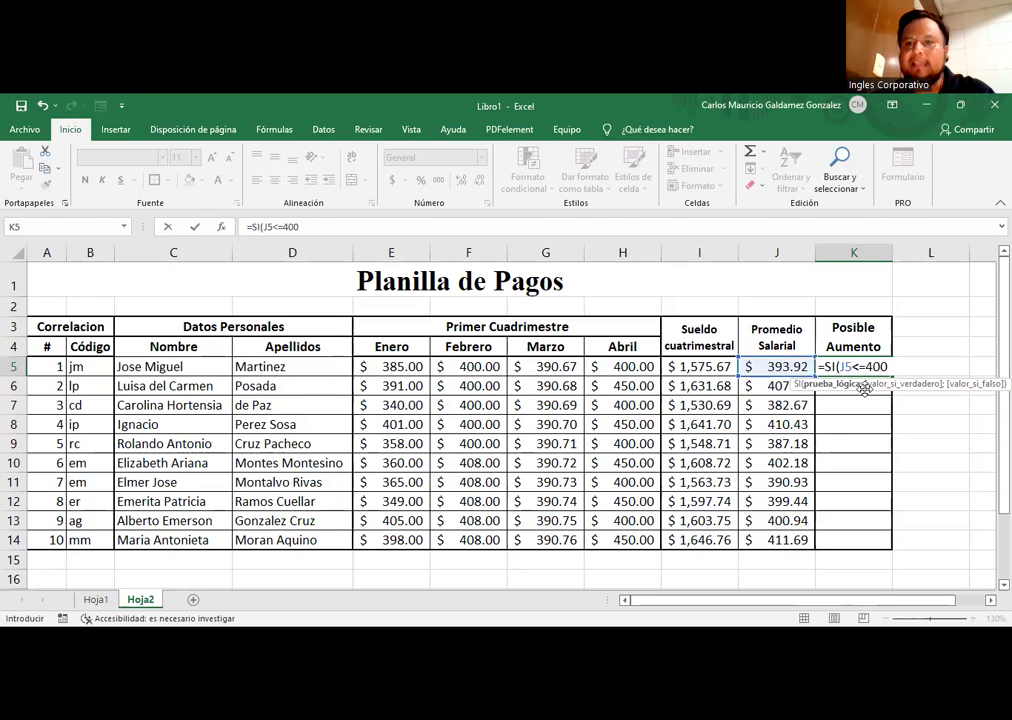
drag(840, 367, 886, 367)
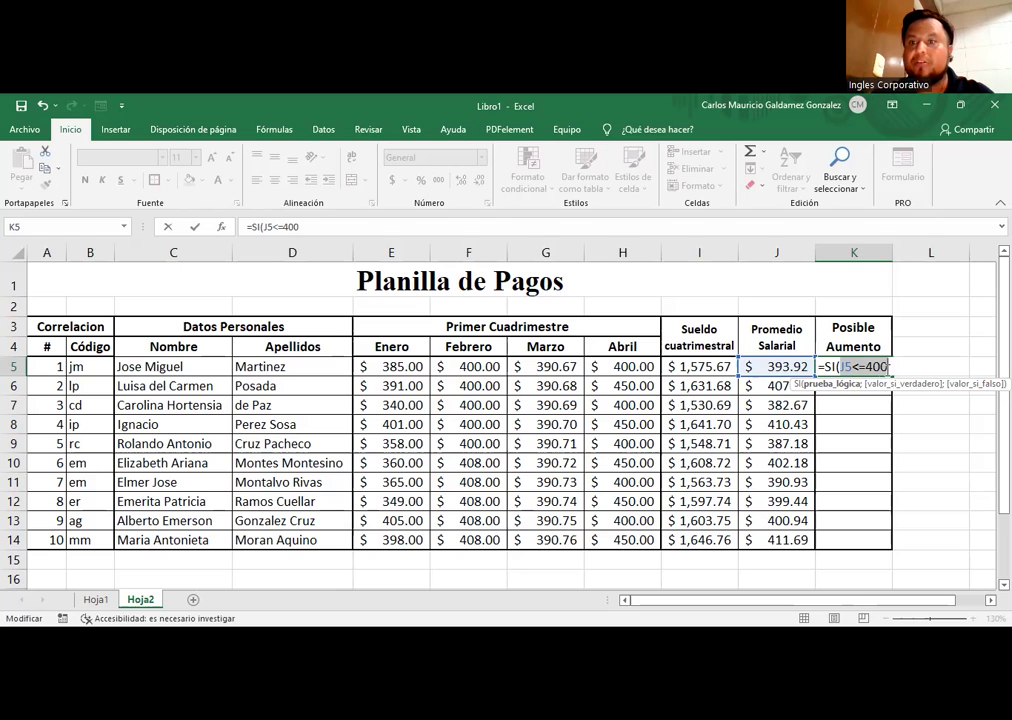
key(End)
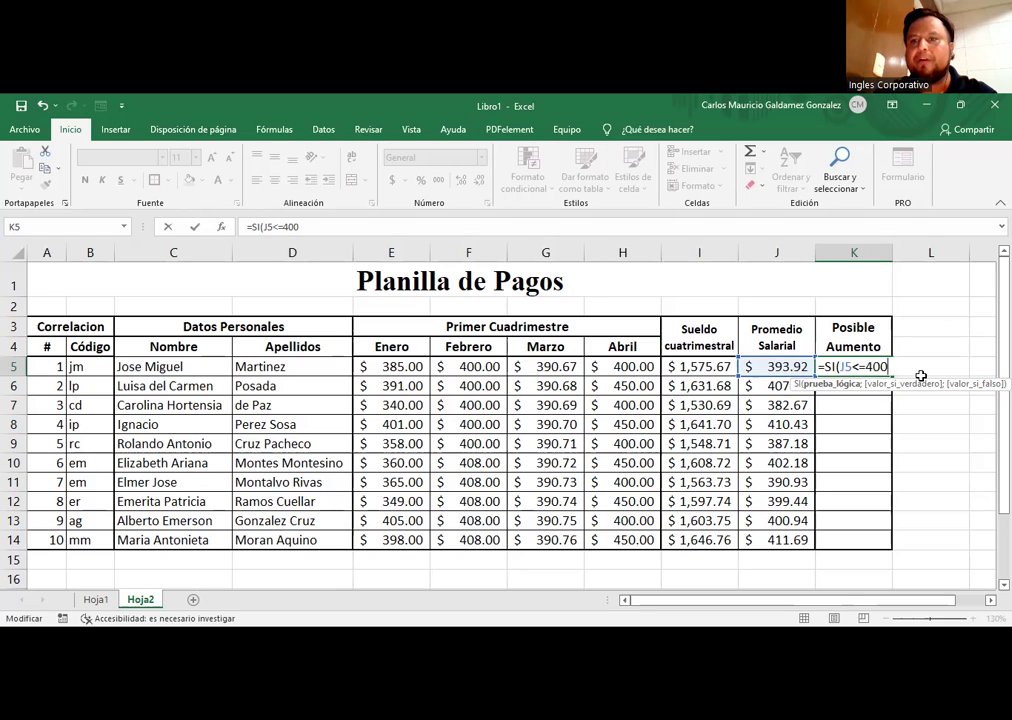
text(;)
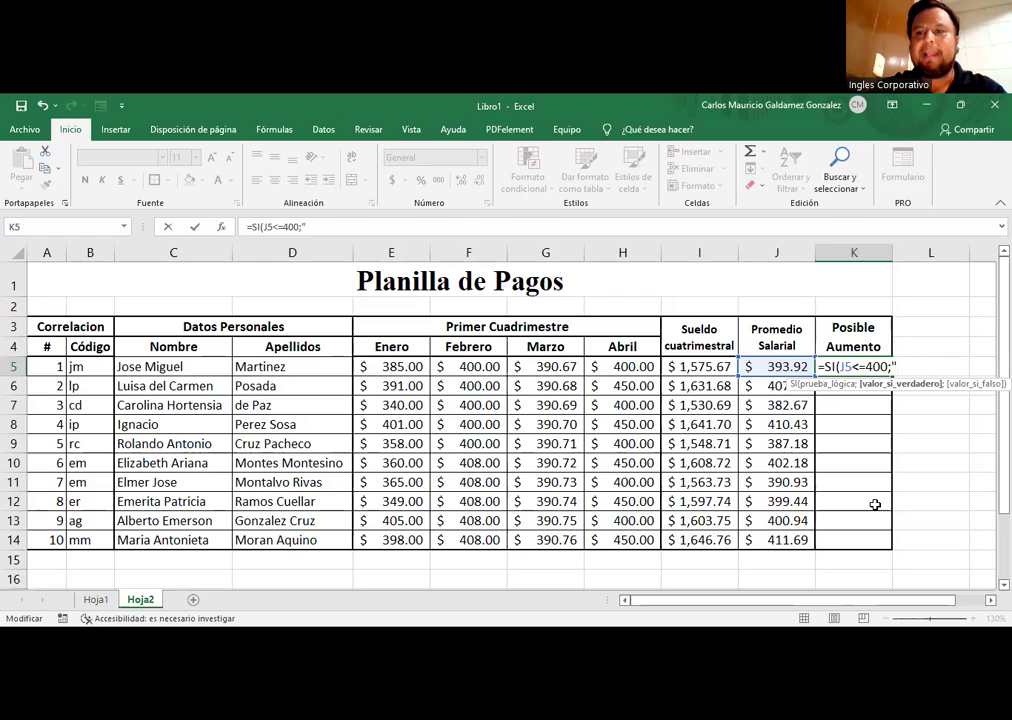
text(SI/A)
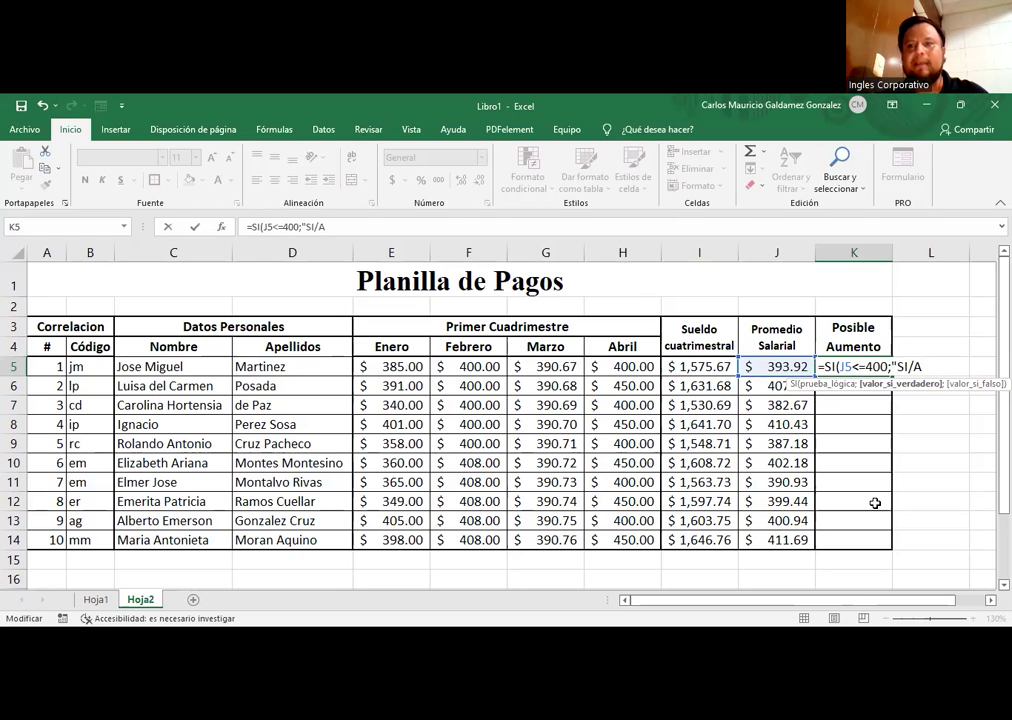
text(")
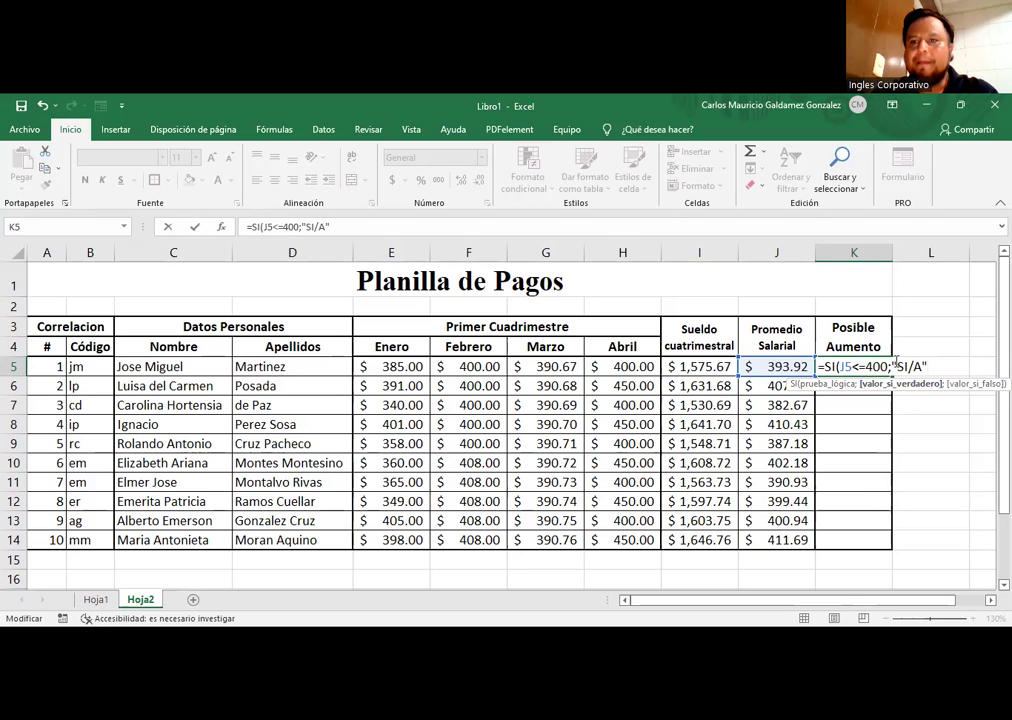
drag(896, 367, 930, 367)
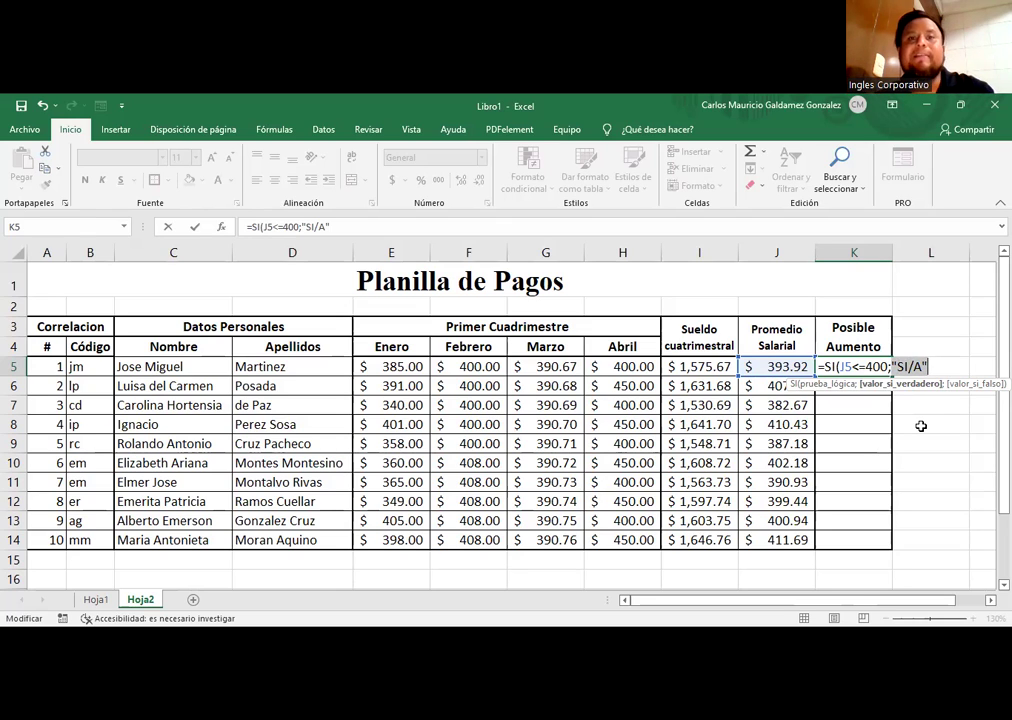
click(909, 367)
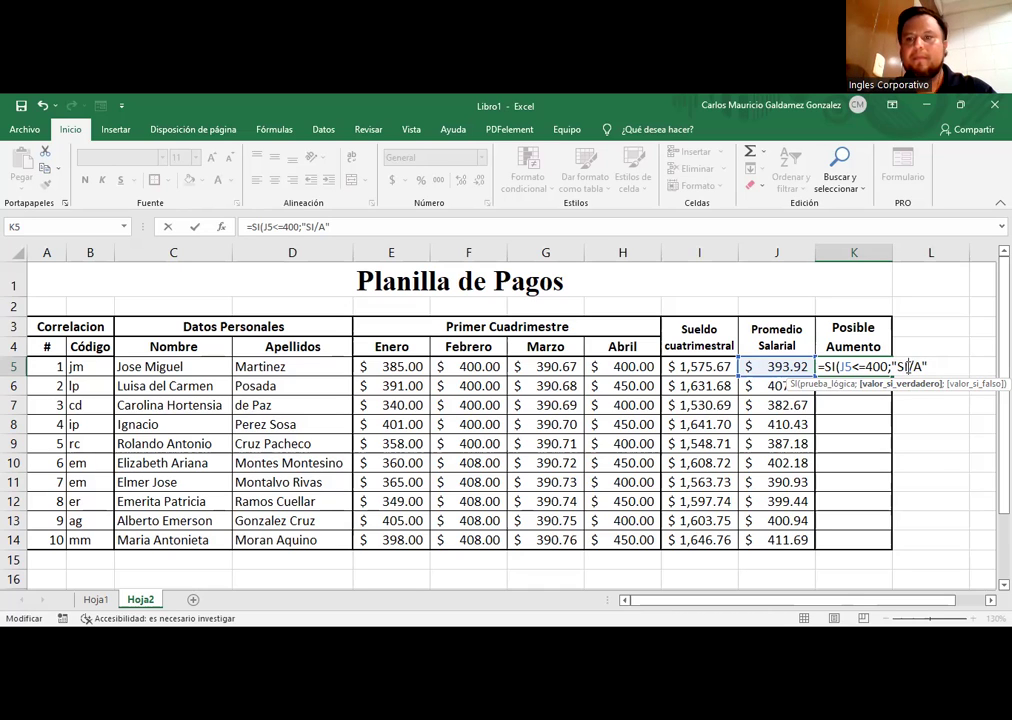
text(.)
key(BackSpace)
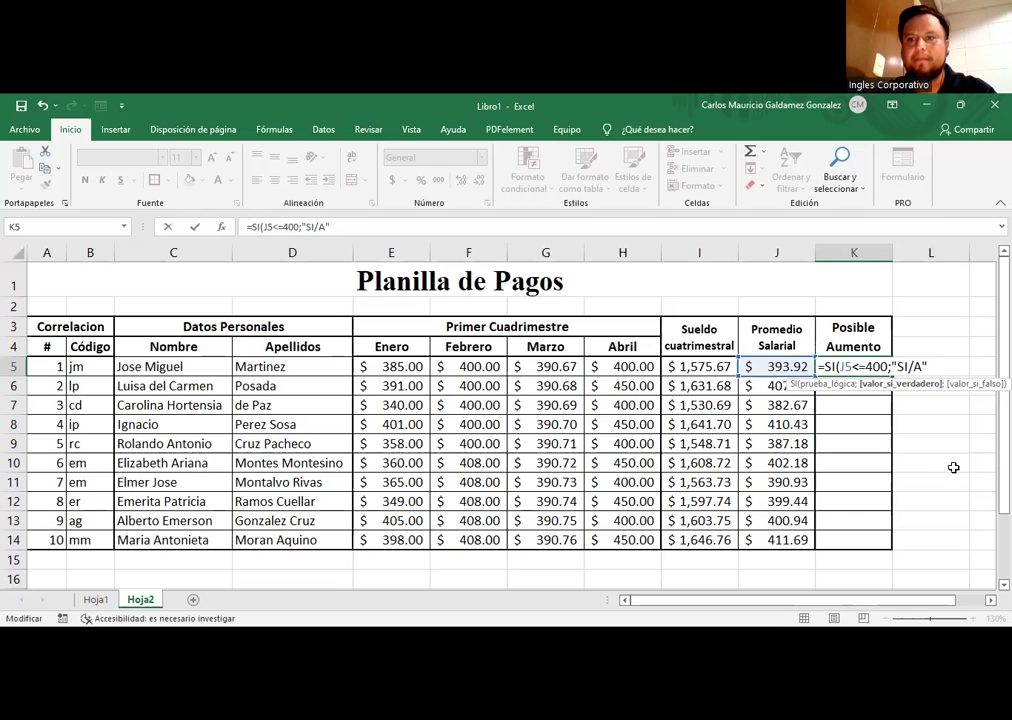
key(ctrl+Return)
Step: Reopen K5 and add the false value "N/A" to finish =SI(J5<=400;"SI/A";"N/A")
key(Up)
key(F2)
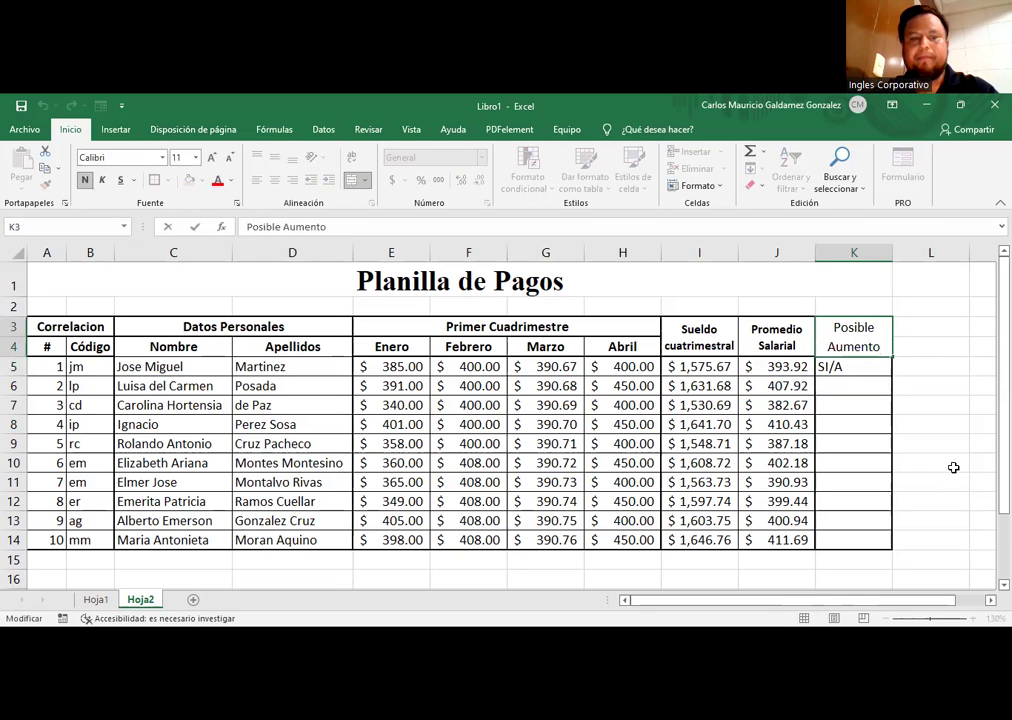
key(Escape)
key(Down)
key(F2)
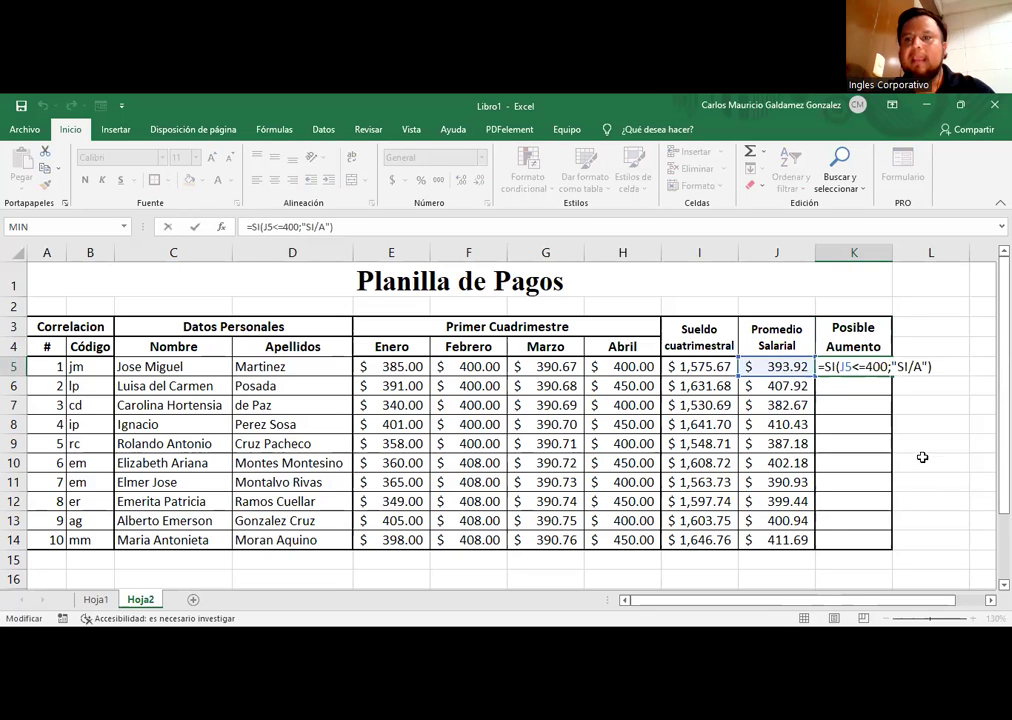
key(BackSpace)
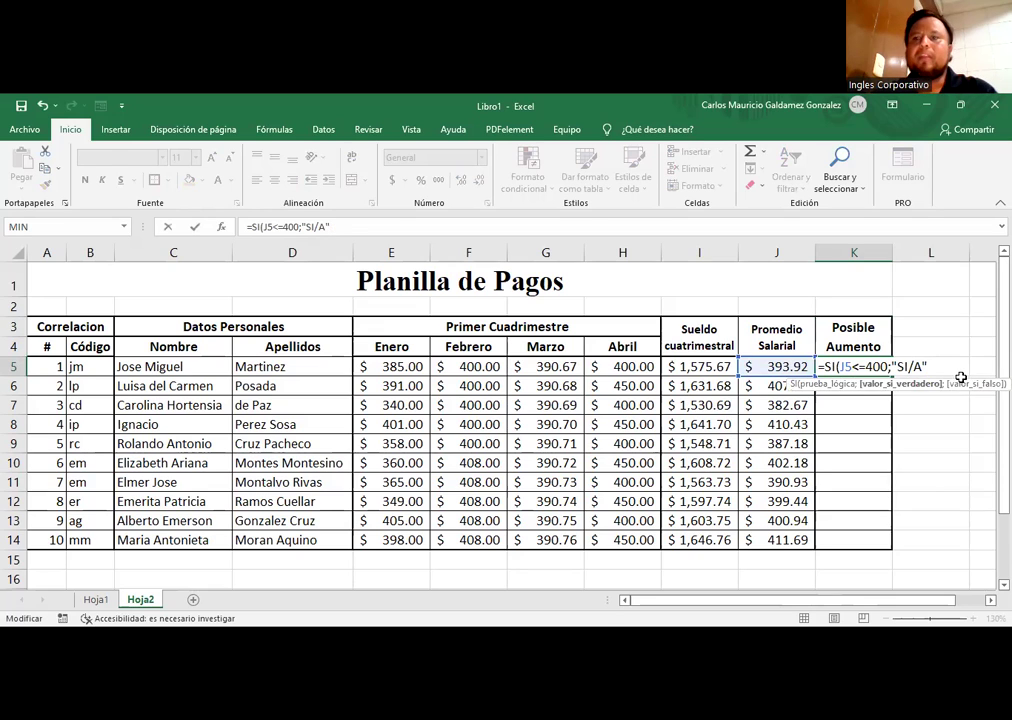
drag(840, 367, 889, 367)
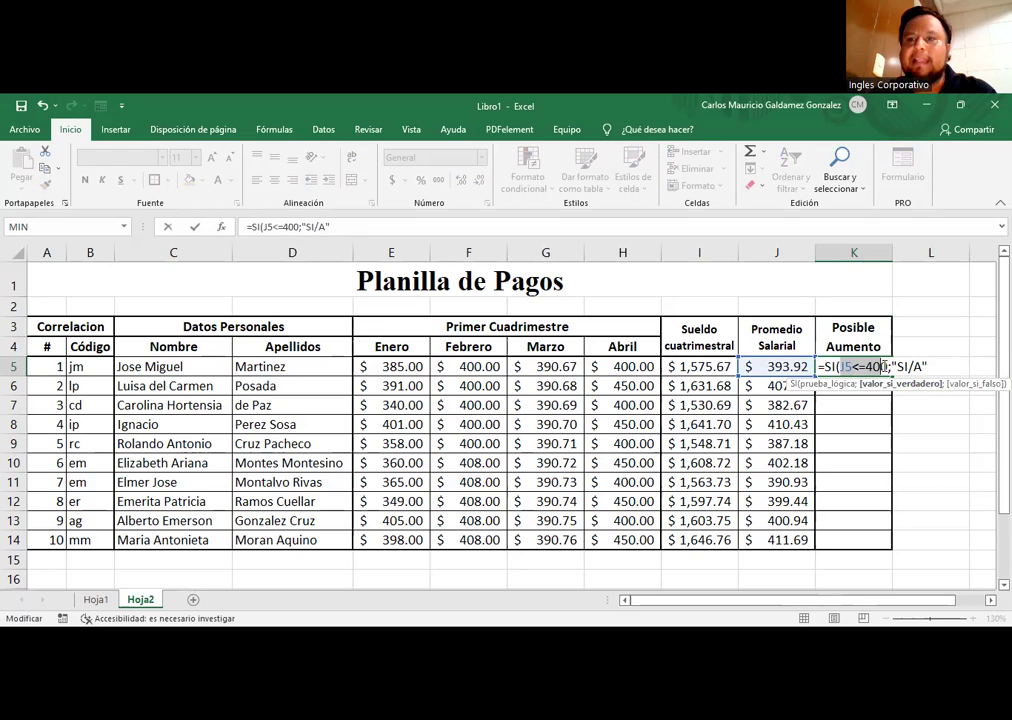
key(End)
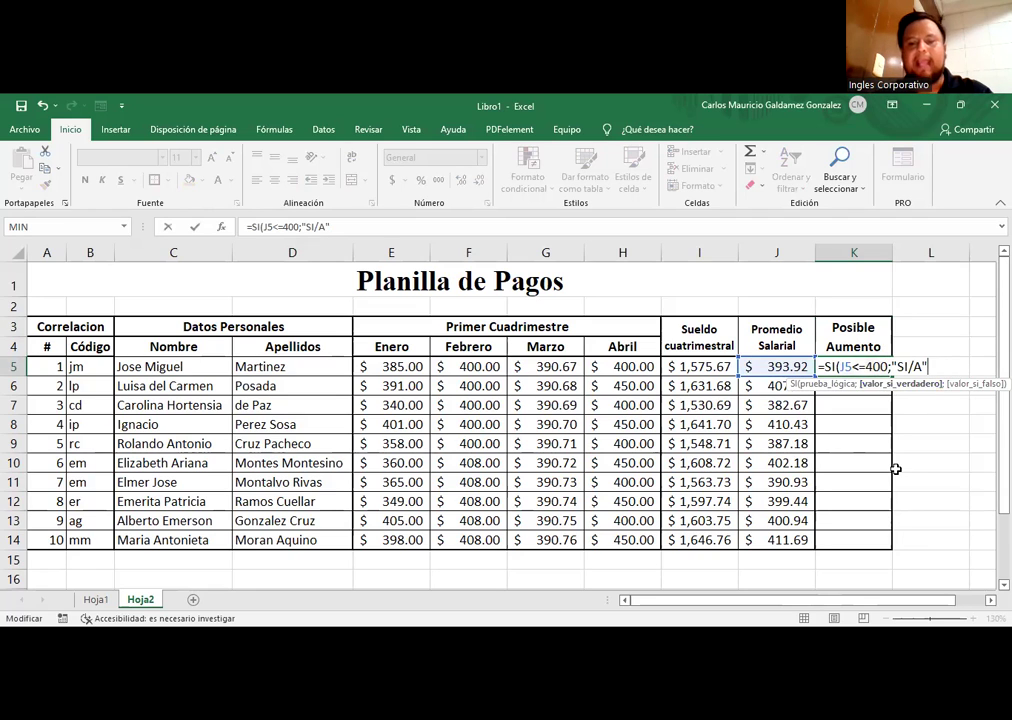
text(;)
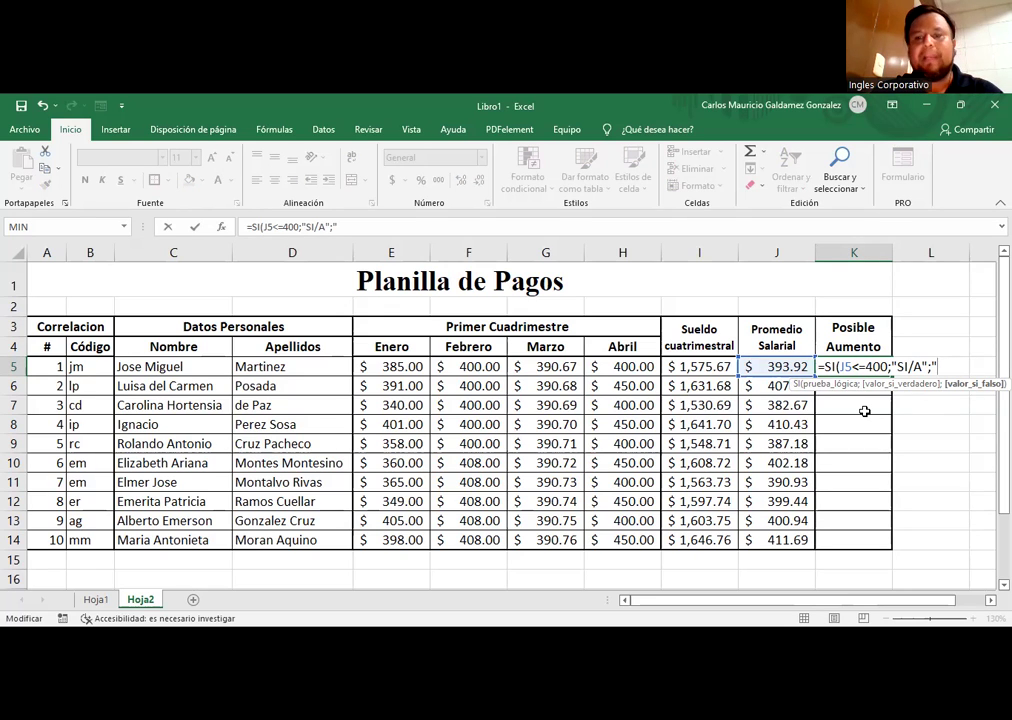
text(N/A"))
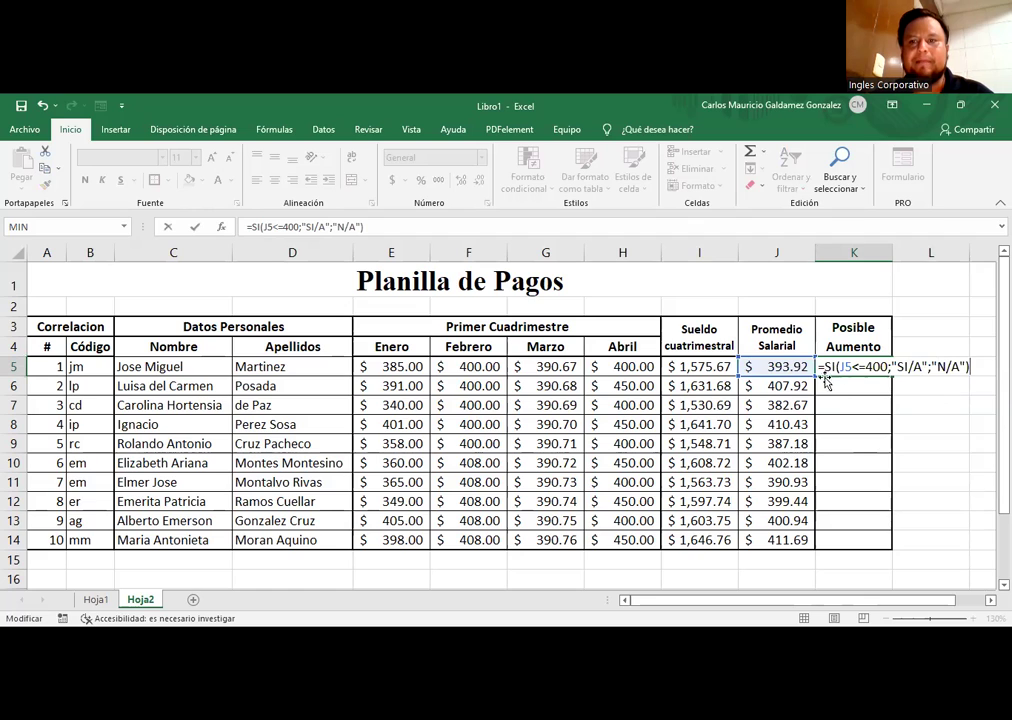
Step: Commit the K5 formula, then centre and bold the Posible Aumento cells K5:K14
key(Return)
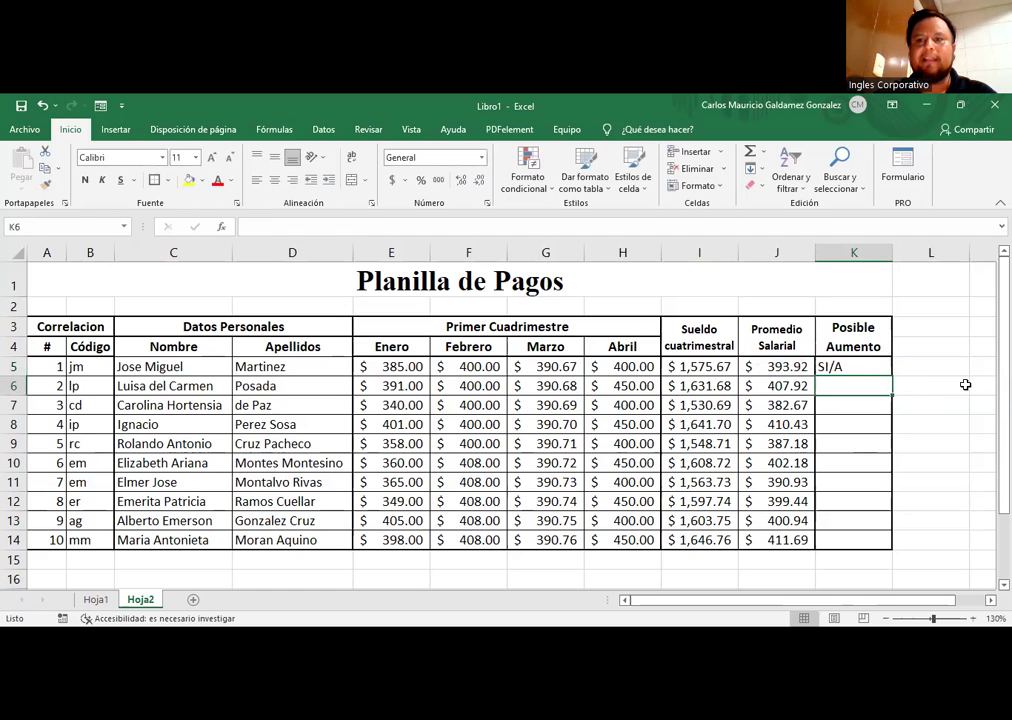
key(Up)
drag(854, 366, 853, 541)
key(alt+o)
key(a)
key(c)
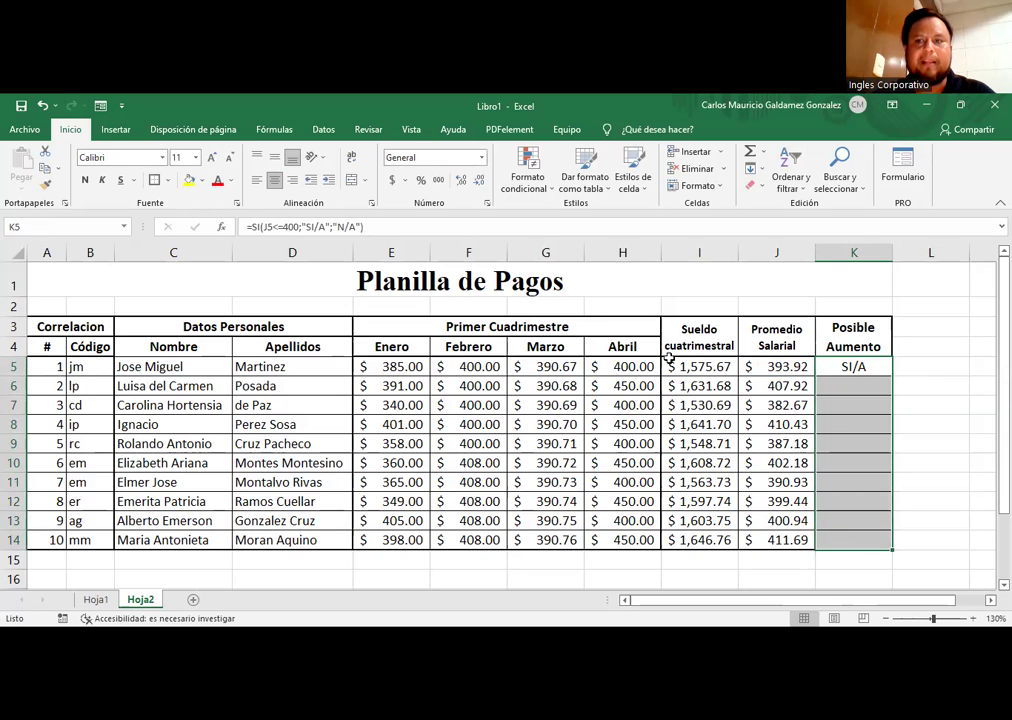
click(762, 375)
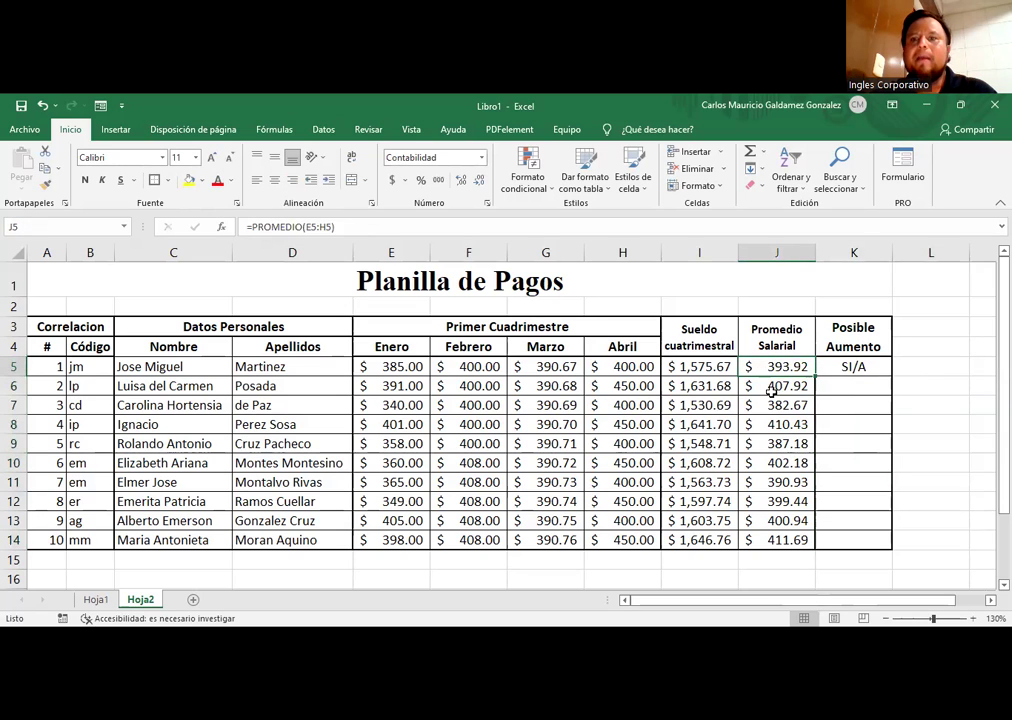
click(834, 366)
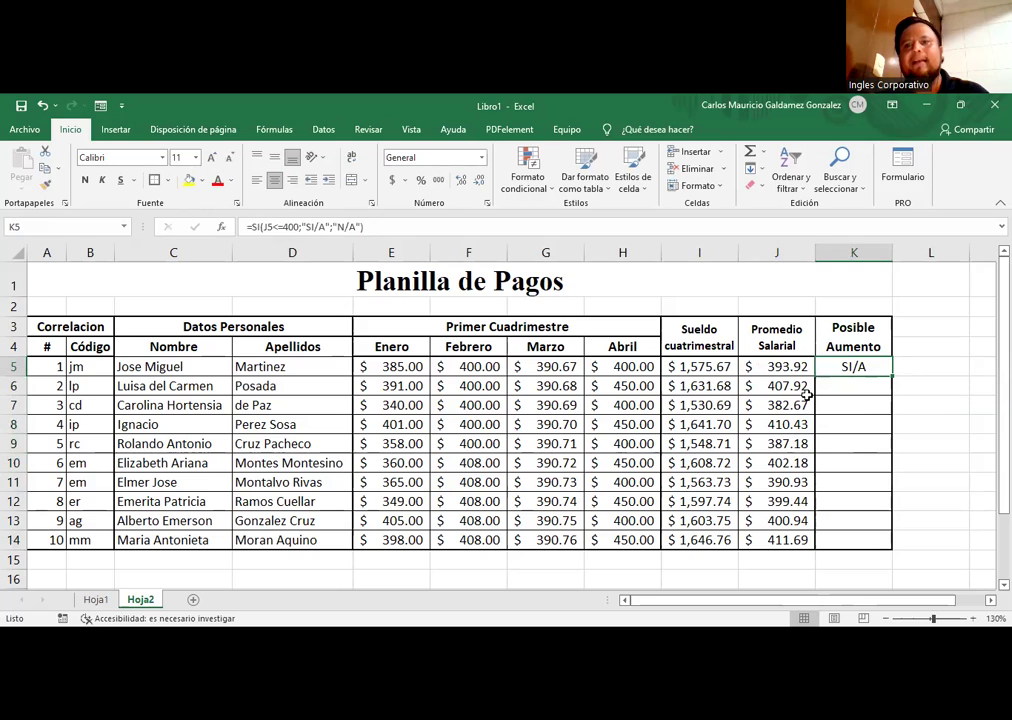
key(ctrl+n)
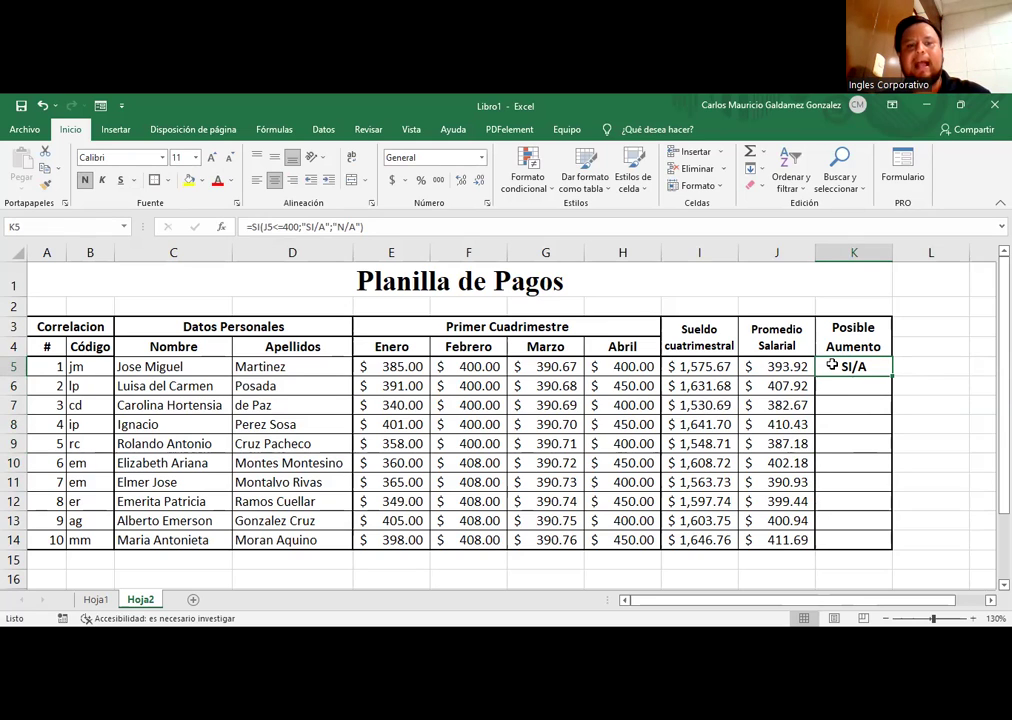
Step: Copy the SI formula from K5 down to K14
double_click(831, 365)
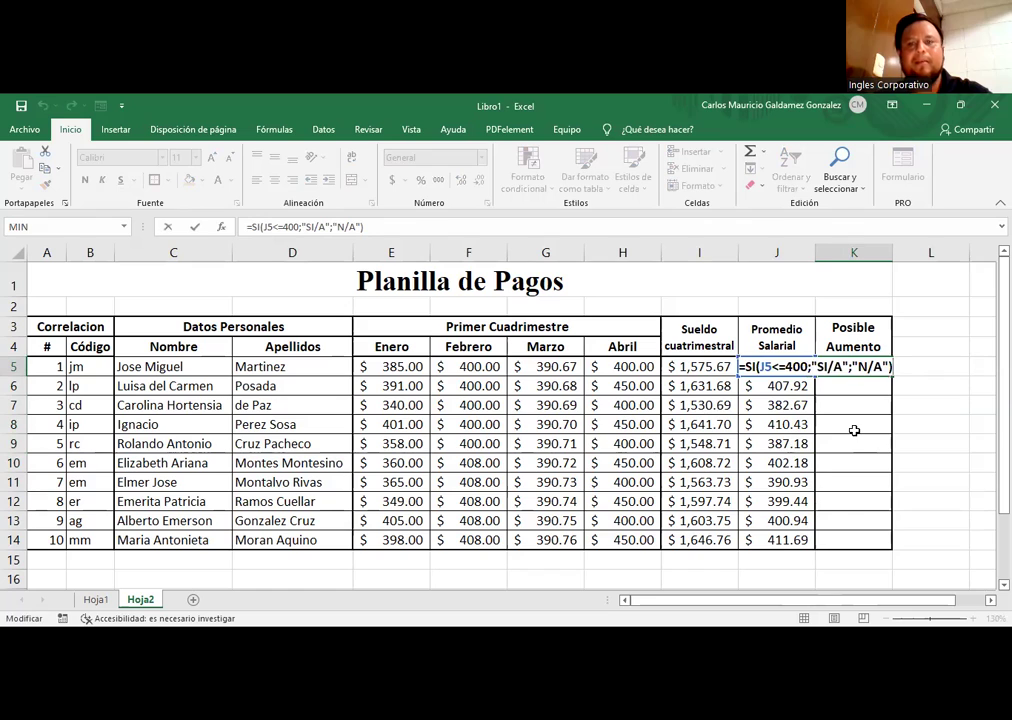
key(ctrl+Return)
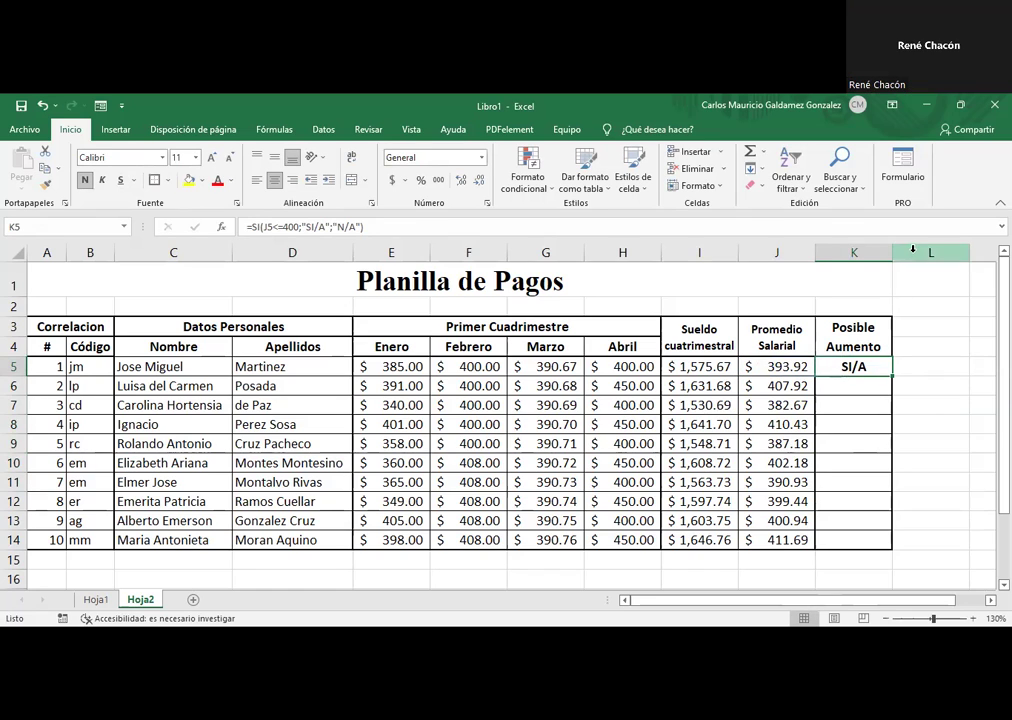
click(788, 366)
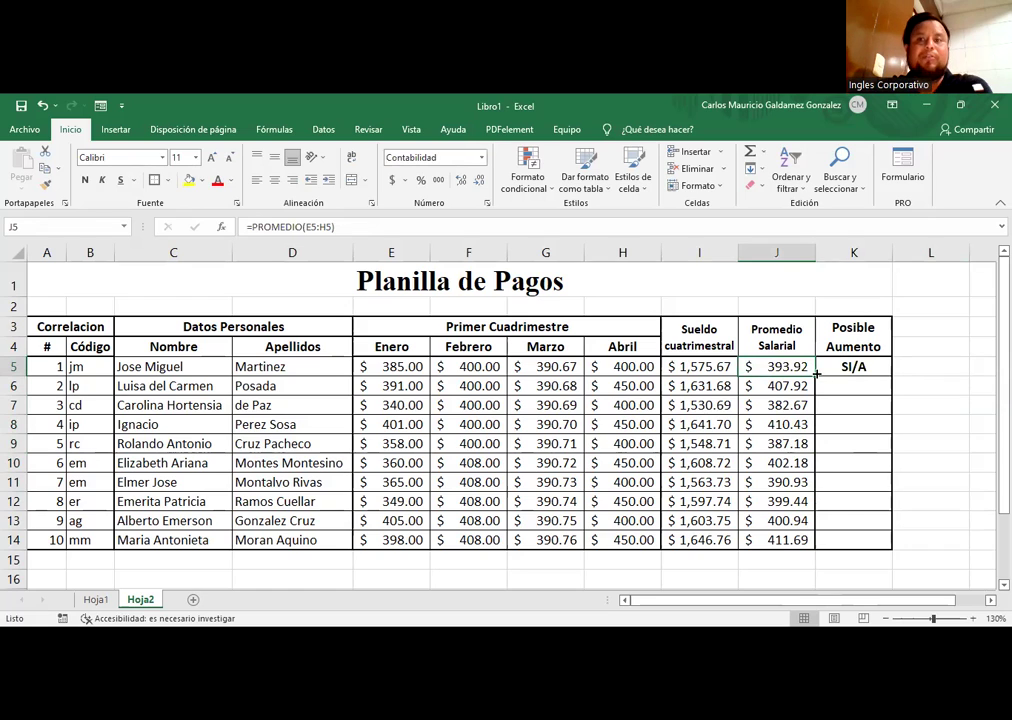
click(869, 367)
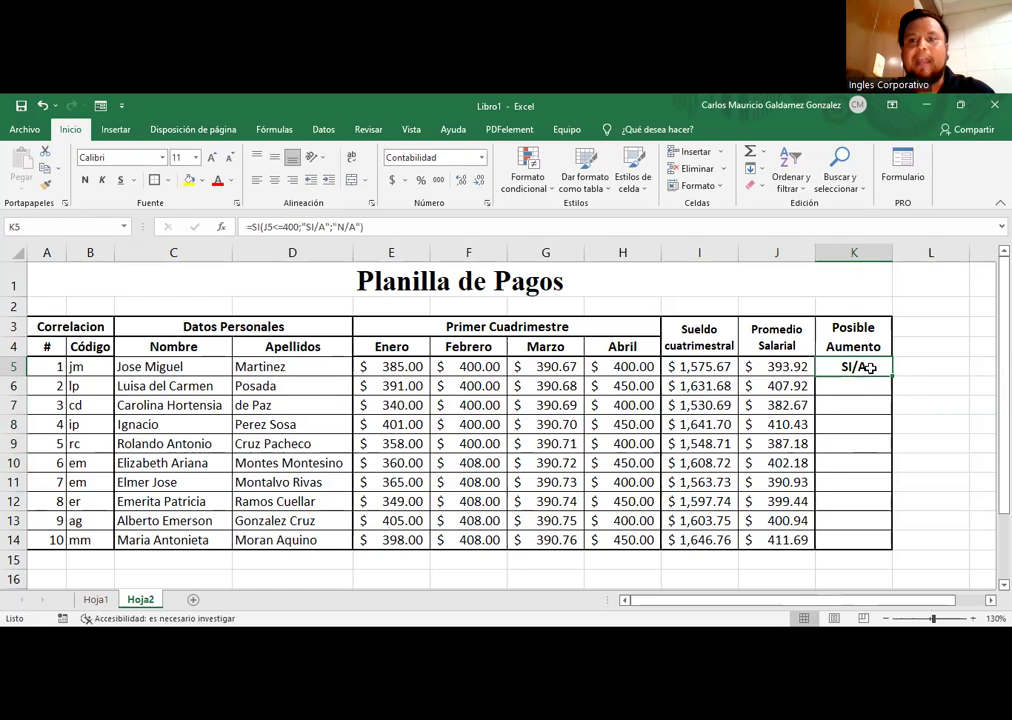
drag(891, 376, 853, 548)
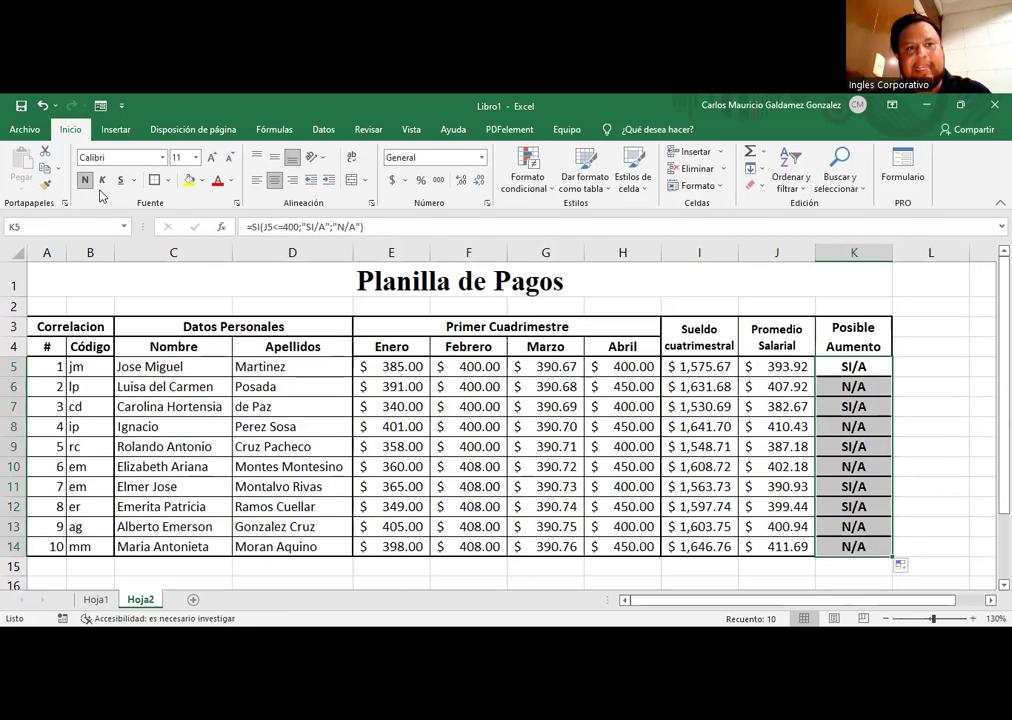
Step: Give K5:K14 Todos los bordes inside and a Borde exterior grueso outline
click(167, 180)
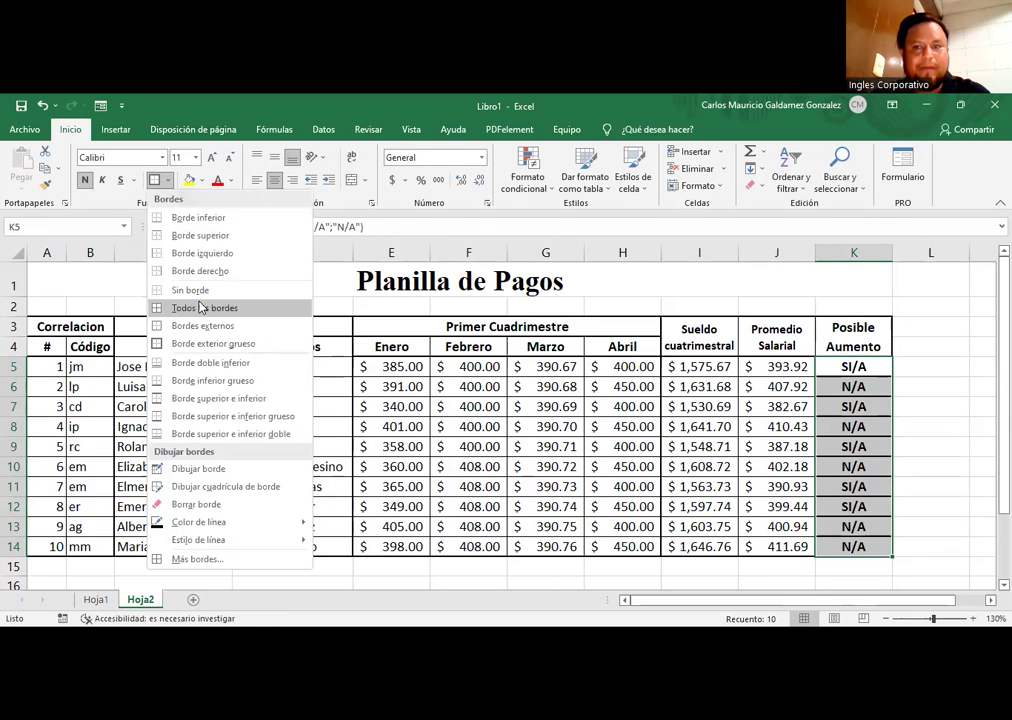
click(201, 309)
click(805, 424)
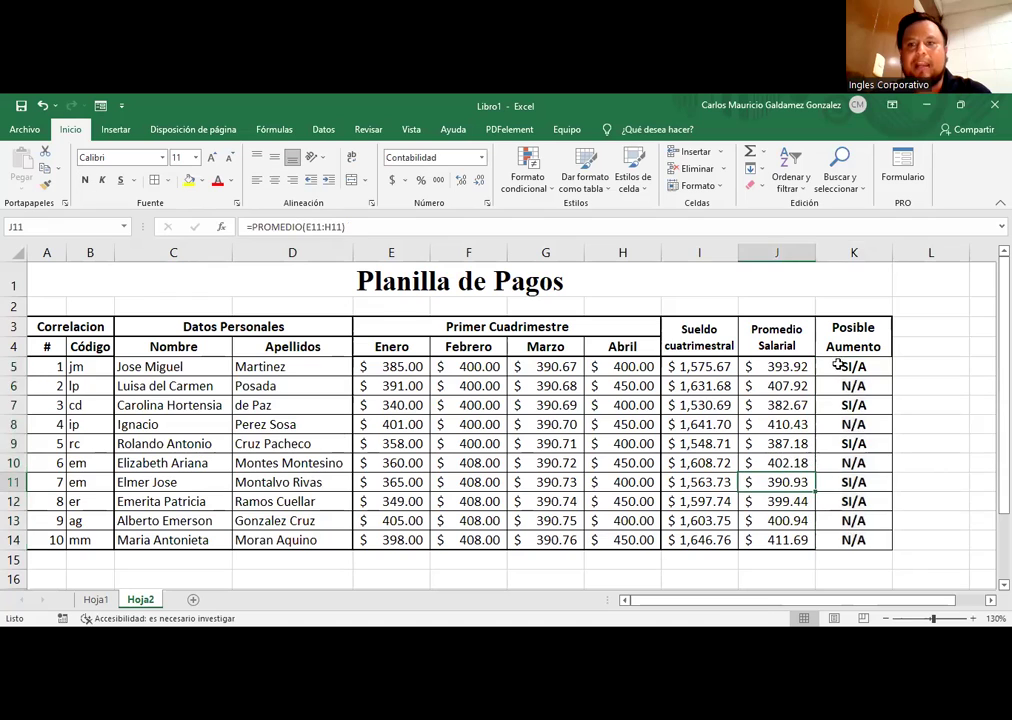
drag(840, 366, 840, 543)
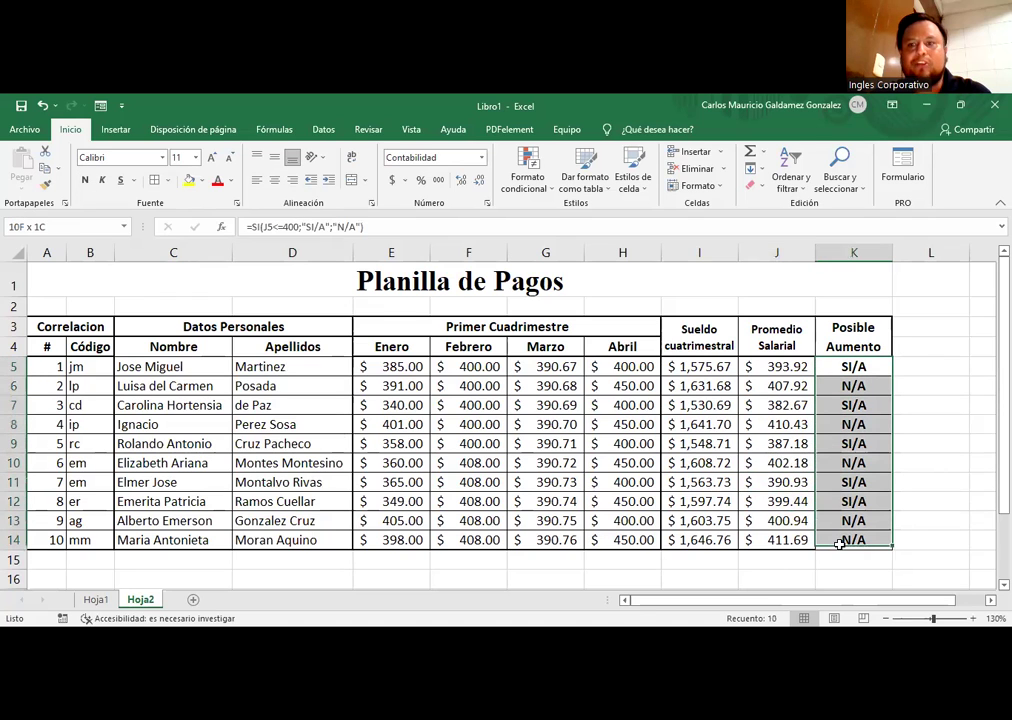
click(167, 180)
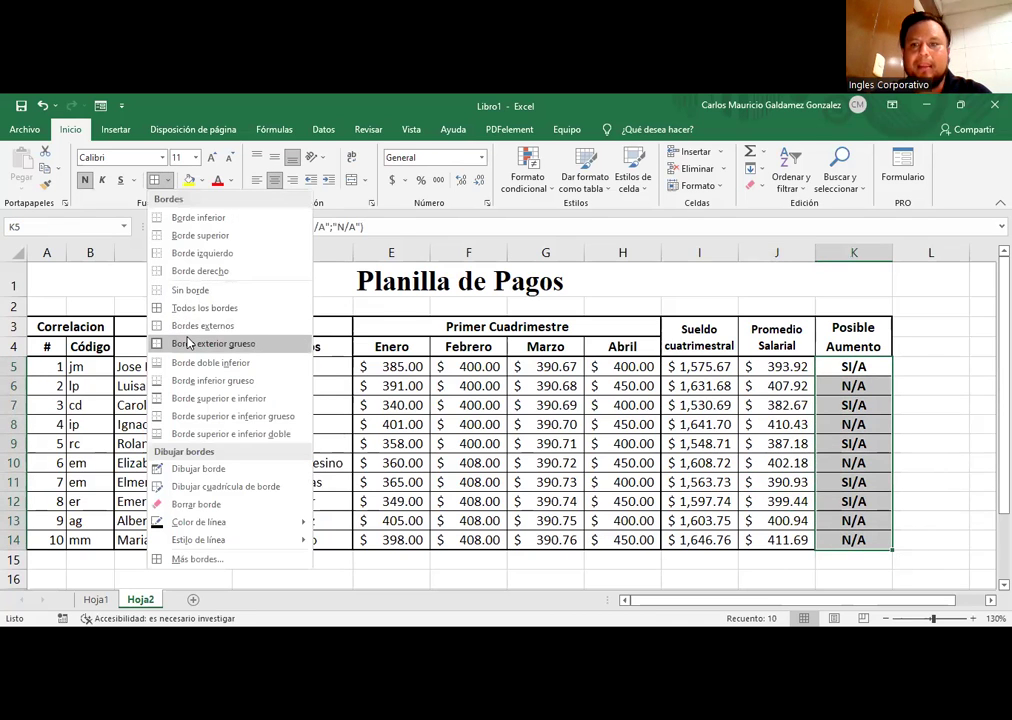
click(189, 345)
click(699, 462)
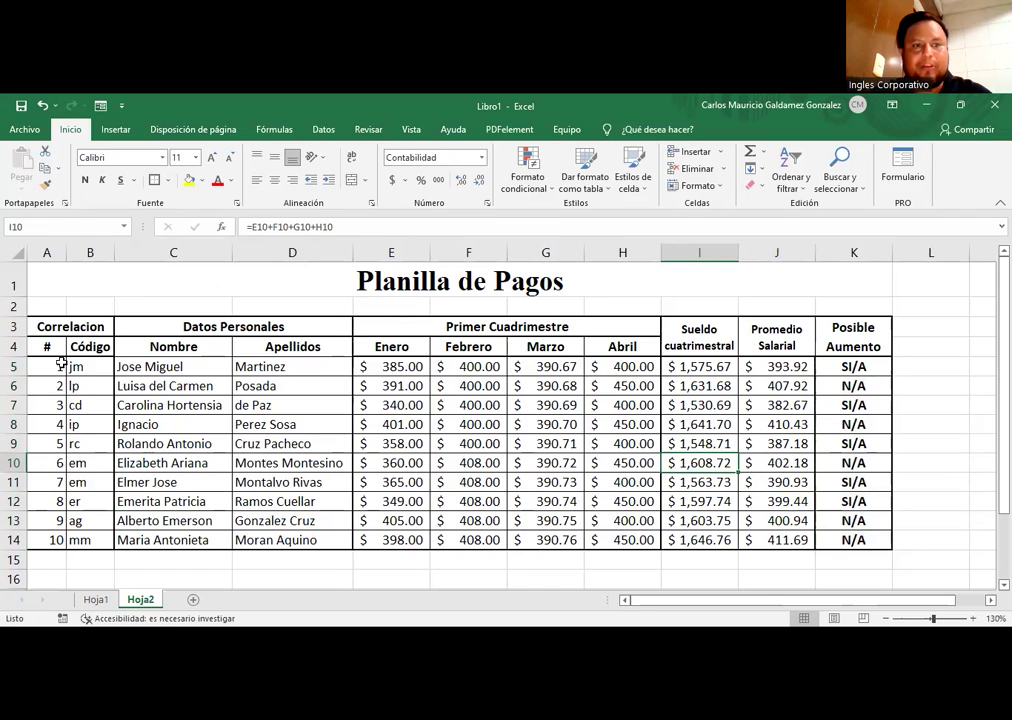
Step: Select the SI/A employee rows 5, 7, 9, 11 and 12 to review, then clear the selection
click(22, 370)
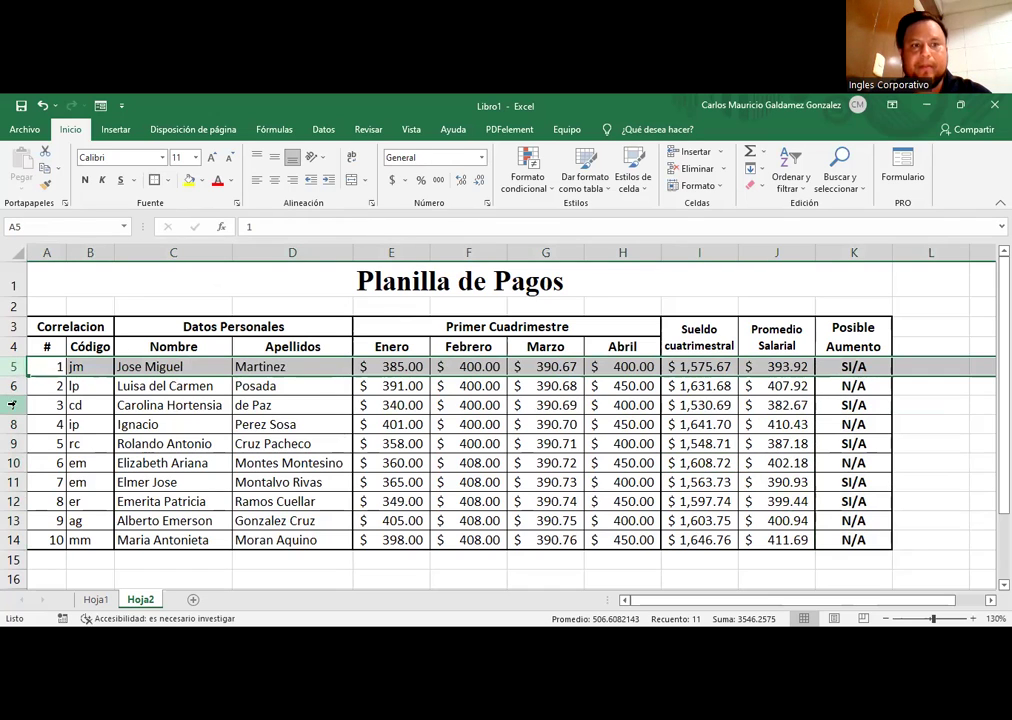
ctrl+click(14, 405)
ctrl+click(12, 443)
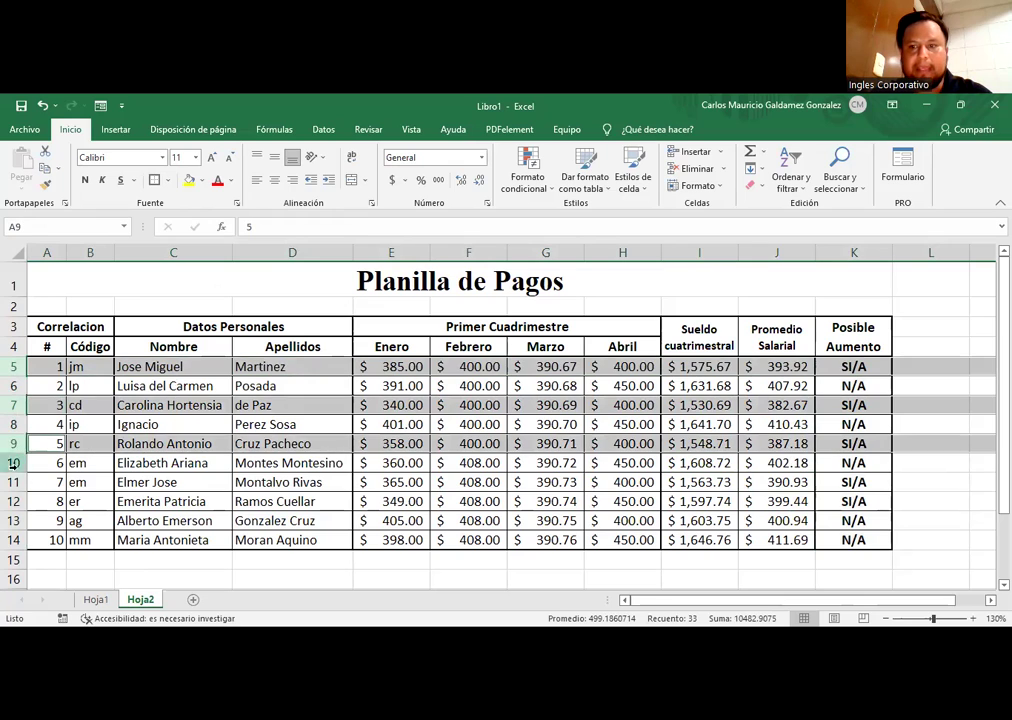
ctrl+click(12, 482)
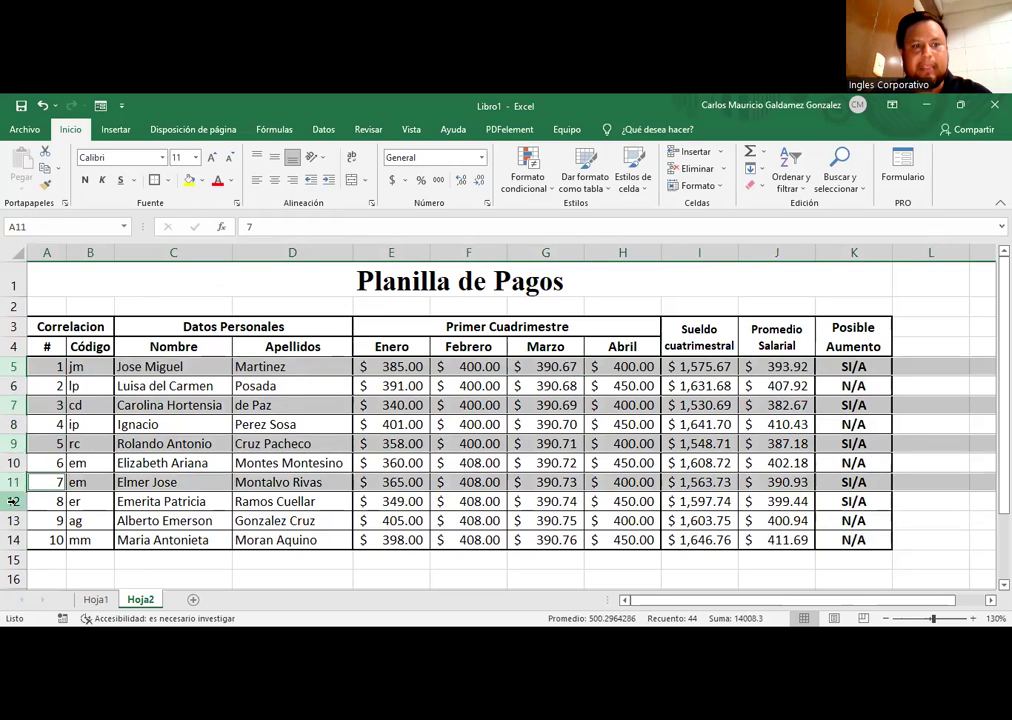
ctrl+click(12, 501)
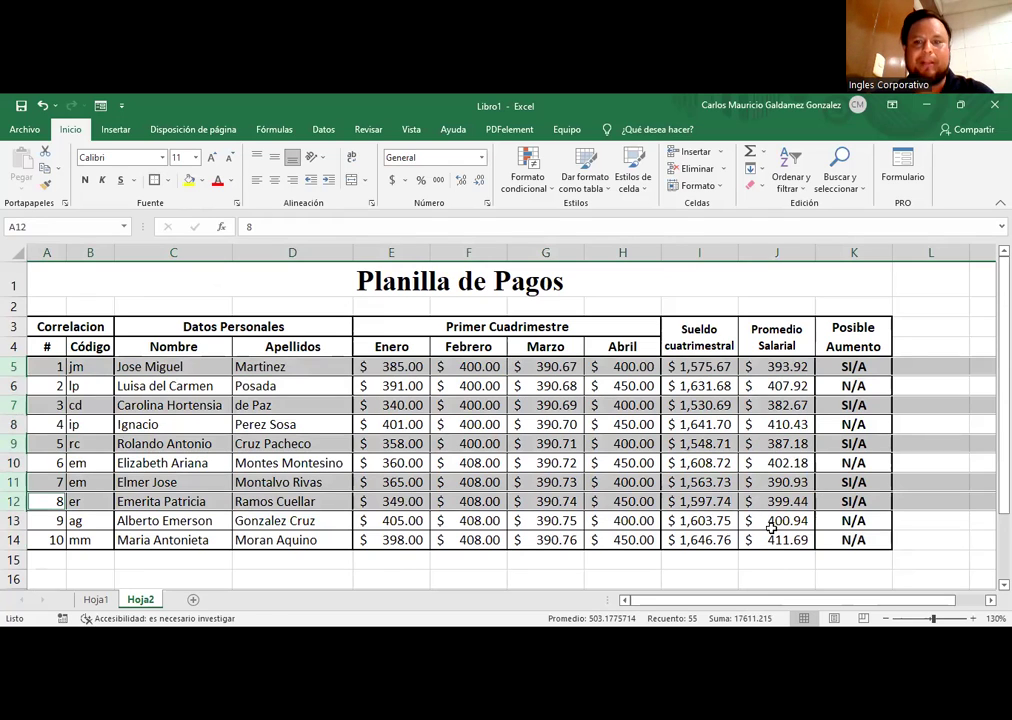
click(725, 426)
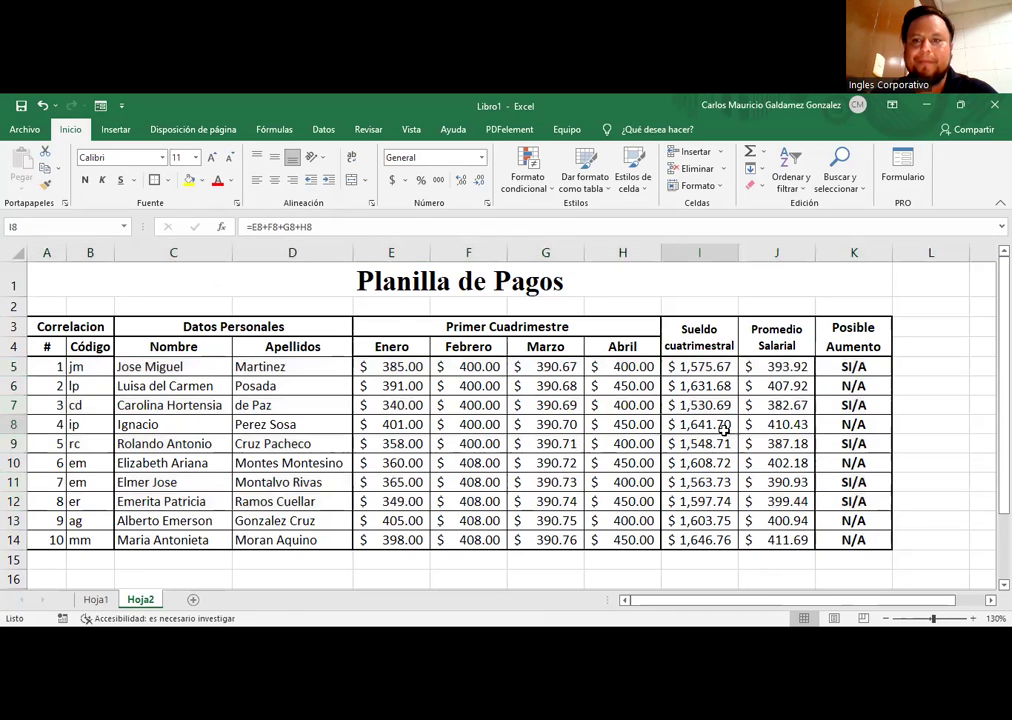
click(831, 367)
Step: Review K5's IF formula, highlighting its condition, and leave it unchanged
double_click(838, 366)
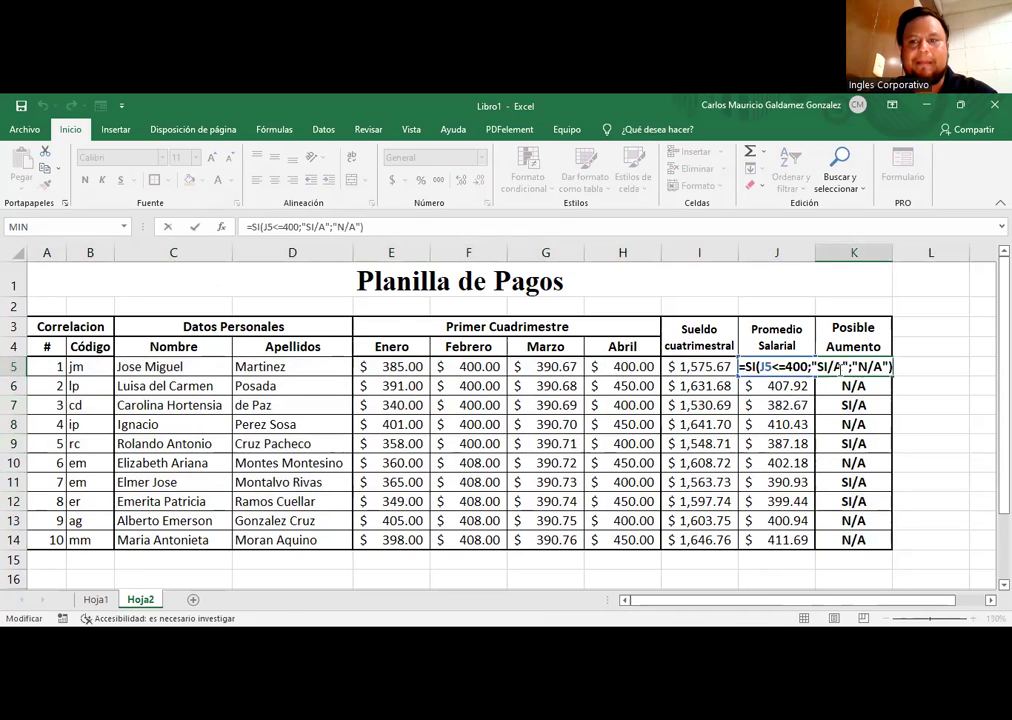
key(shift+Home)
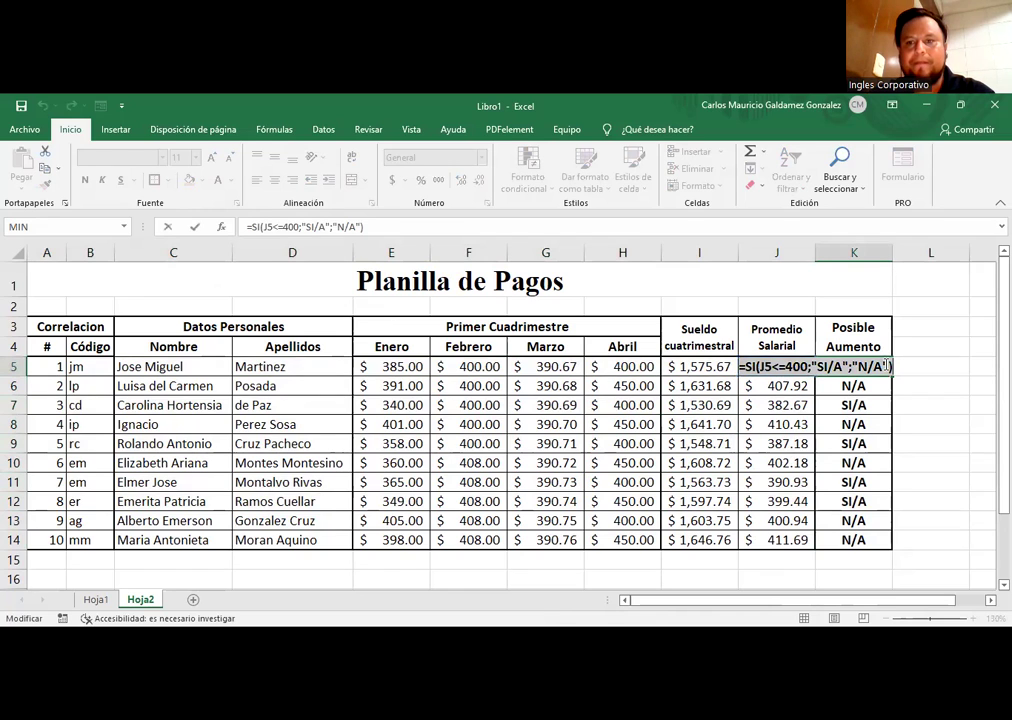
key(End)
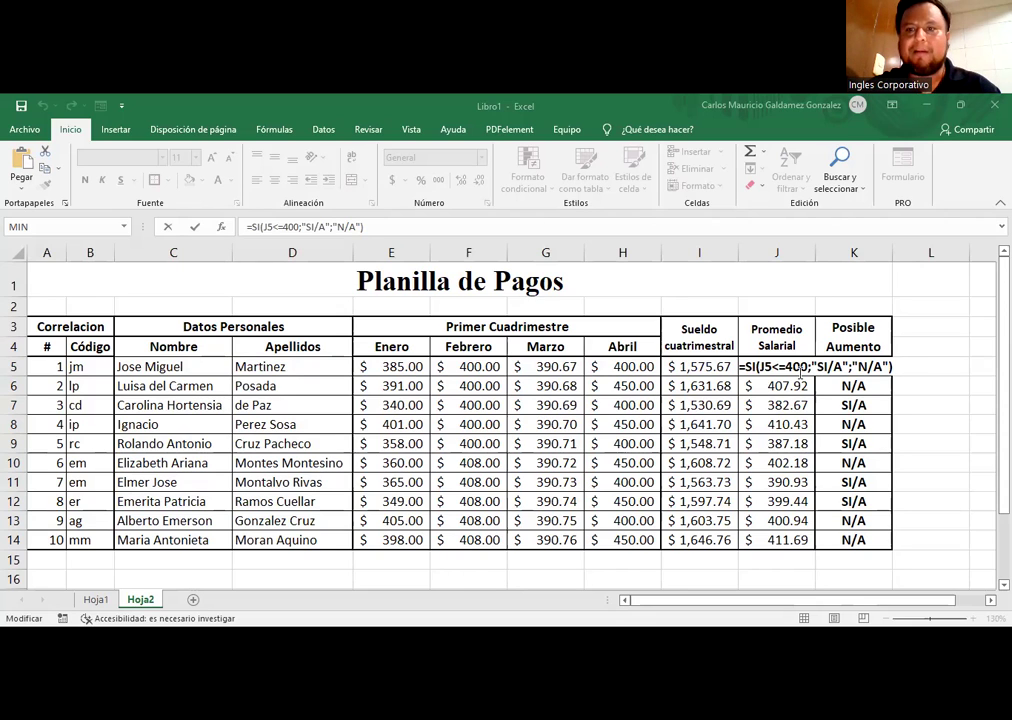
drag(740, 367, 803, 369)
key(Escape)
Step: Check values in J5, K5, G6 and H11, then copy the table A1:K14
click(782, 366)
click(836, 369)
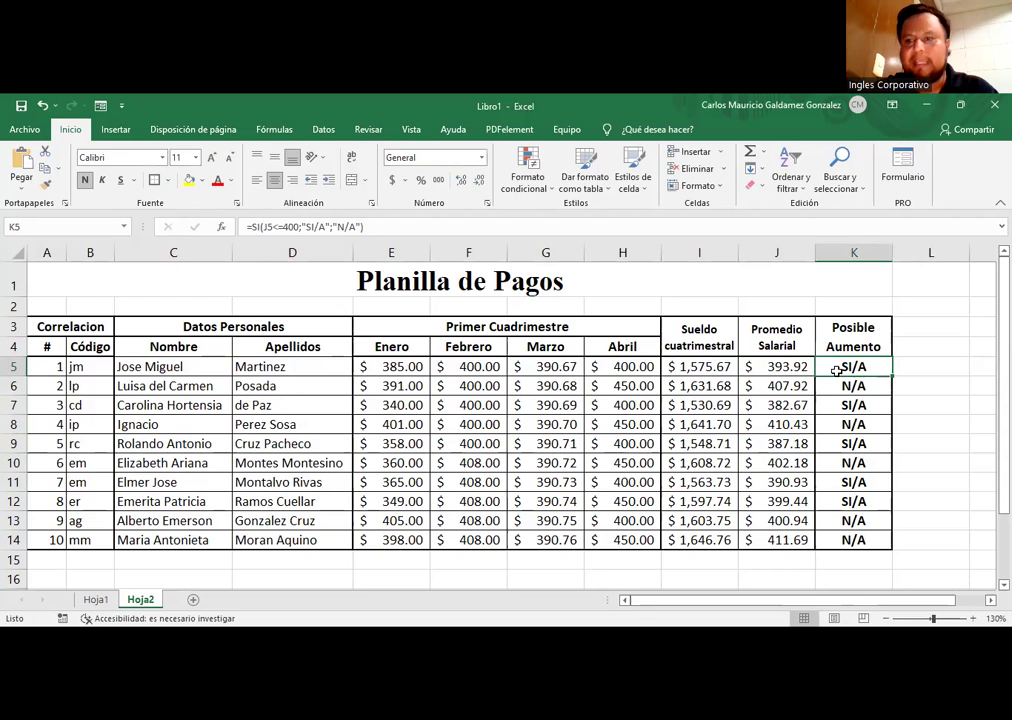
click(528, 382)
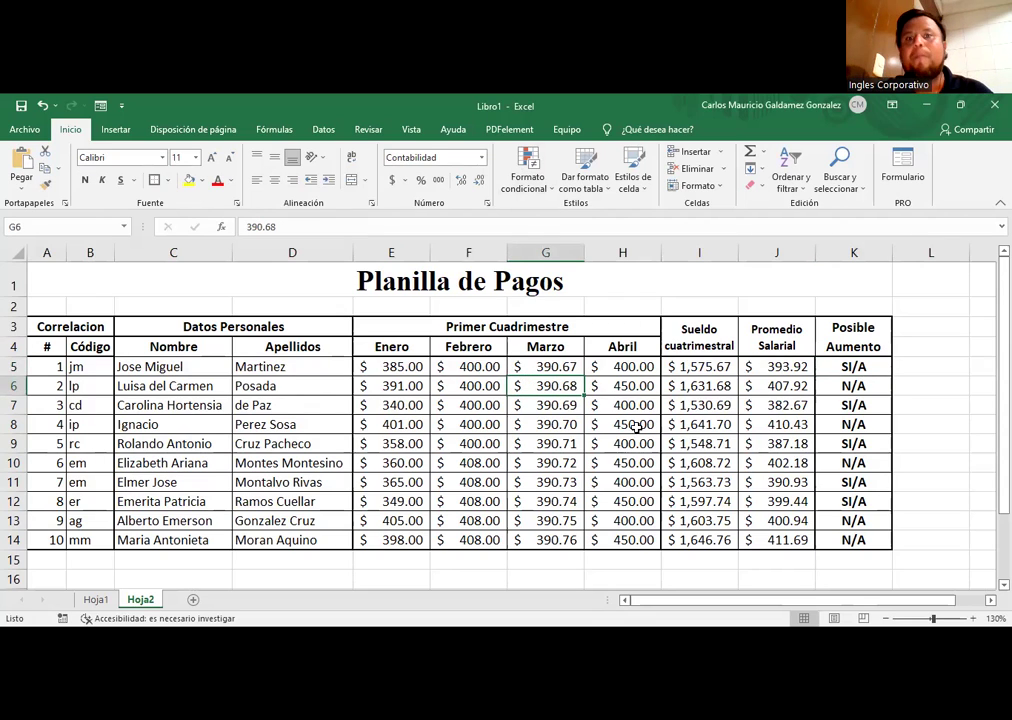
click(625, 482)
drag(87, 279, 452, 534)
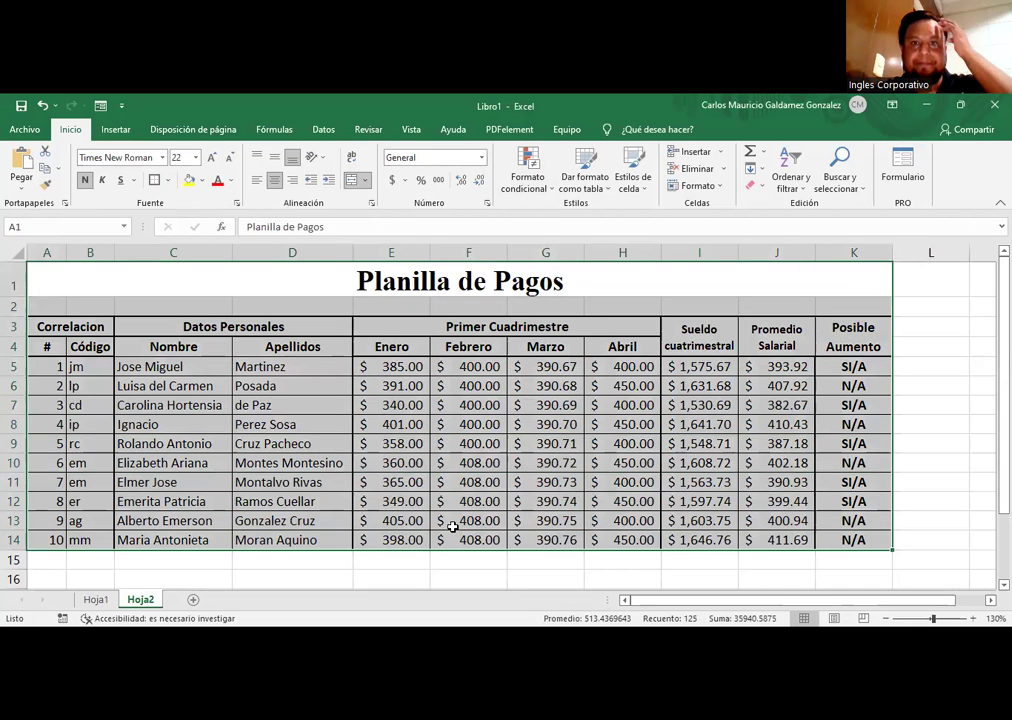
key(ctrl+c)
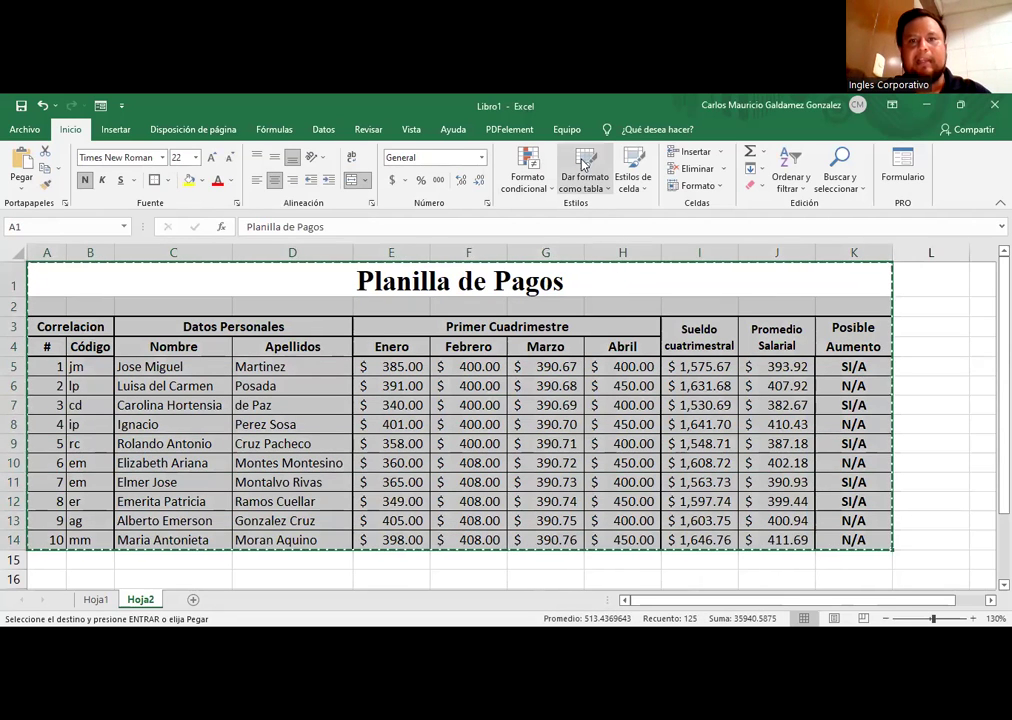